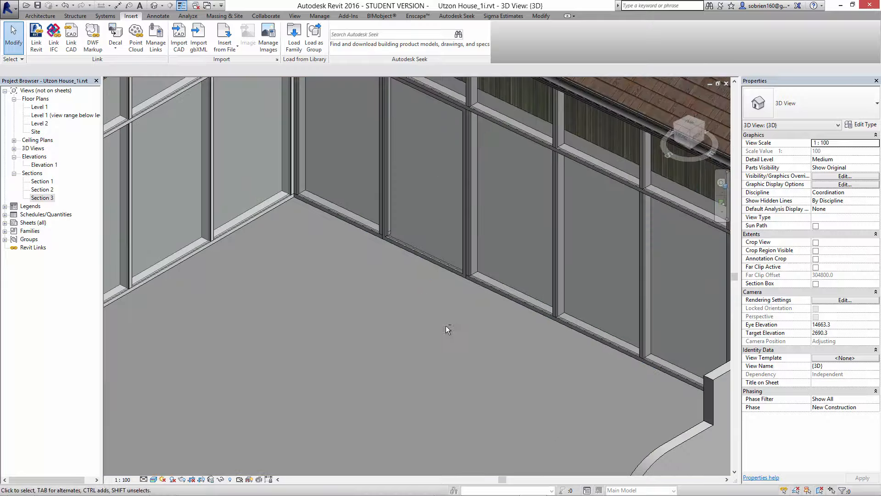
- Examine the courtyard's glazed walls, the roofs and the exterior walls of the house in the 3D view
shift+middle_drag(446, 326, 453, 309)
scroll(453, 309, down, 3)
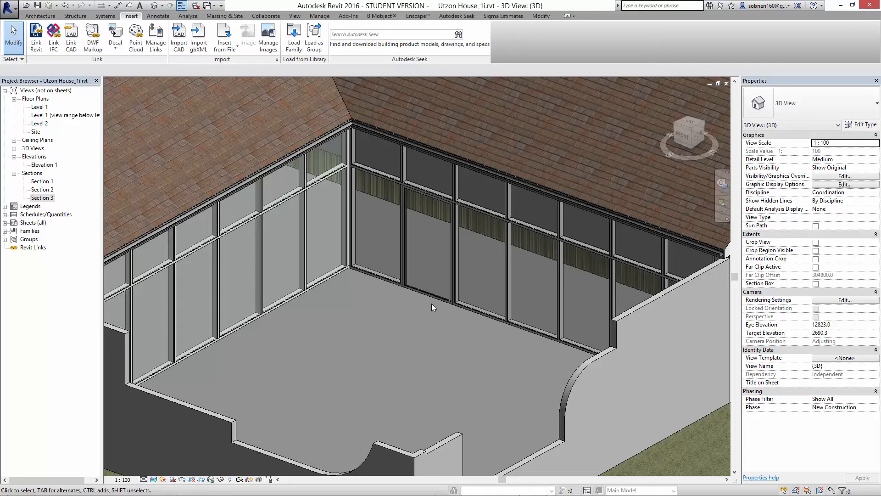
middle_drag(432, 302, 434, 312)
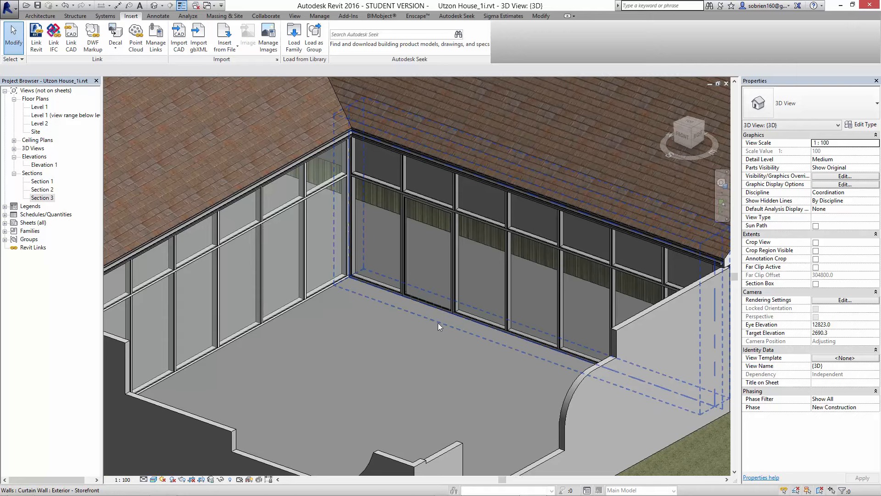
scroll(439, 345, down, 3)
shift+middle_drag(439, 344, 413, 336)
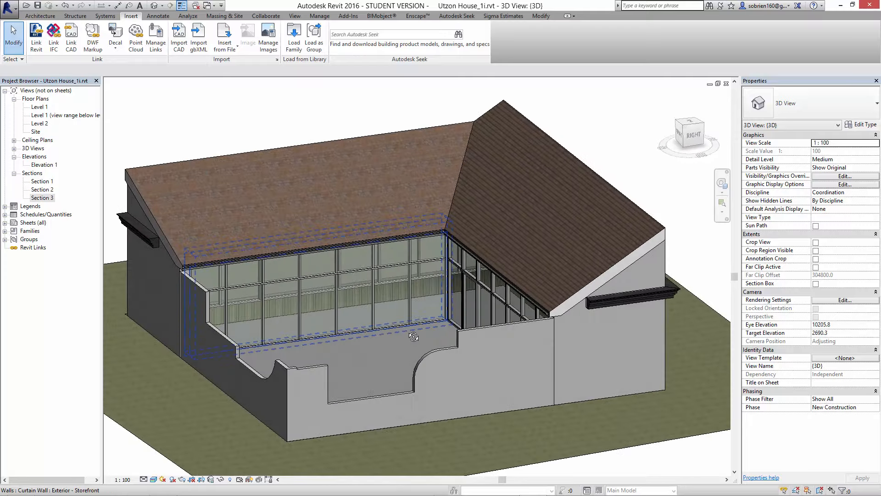
shift+middle_drag(412, 337, 370, 344)
shift+middle_drag(472, 330, 542, 367)
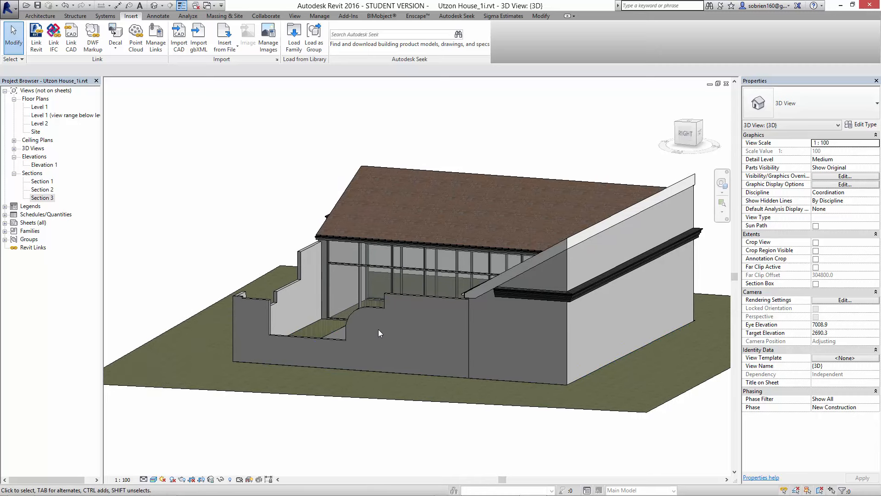
middle_drag(378, 329, 394, 349)
- Open the Section 3 view showing the exterior wall and foundation, and save the project
double_click(42, 198)
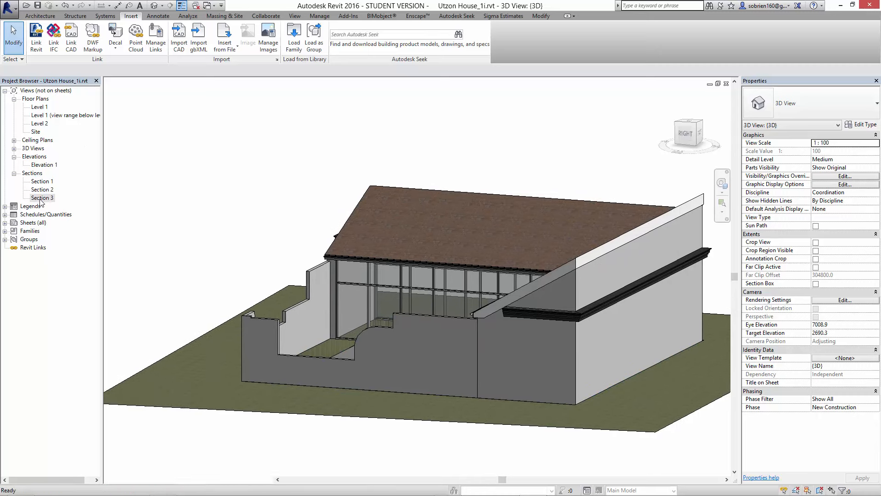
scroll(505, 351, up, 3)
scroll(491, 362, up, 3)
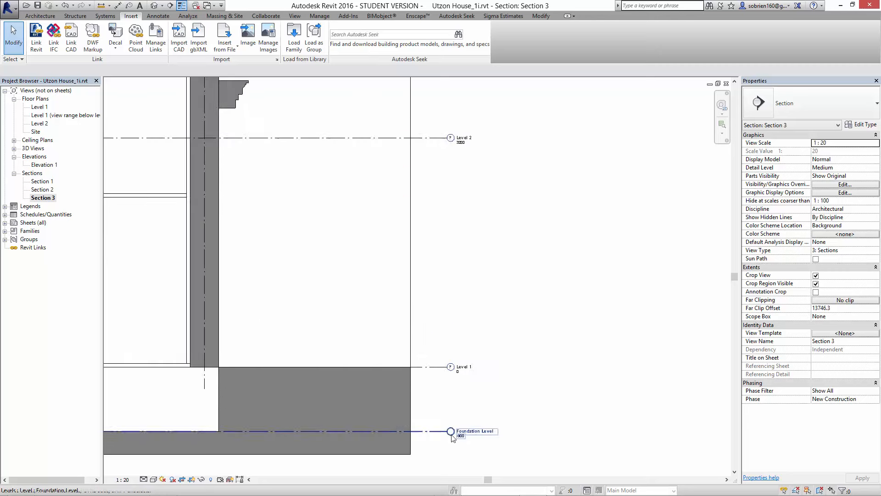
scroll(453, 436, up, 3)
scroll(407, 398, down, 3)
middle_drag(361, 374, 599, 393)
scroll(528, 359, down, 3)
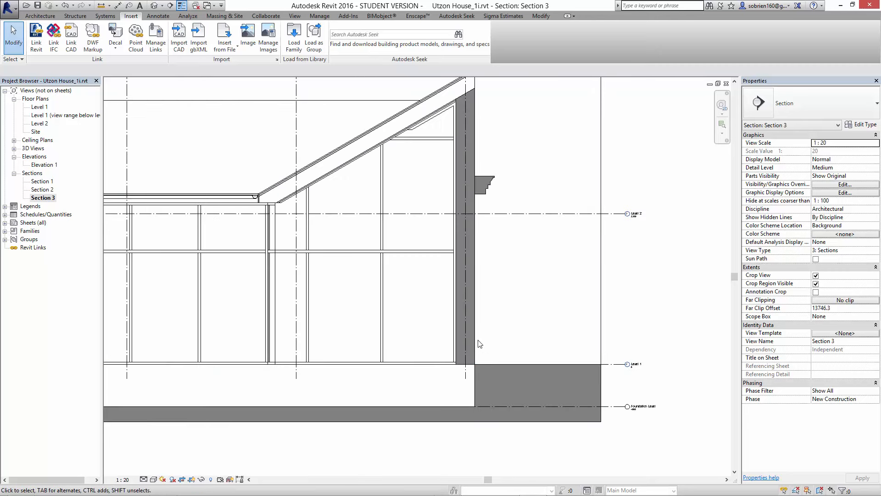
middle_drag(424, 329, 598, 382)
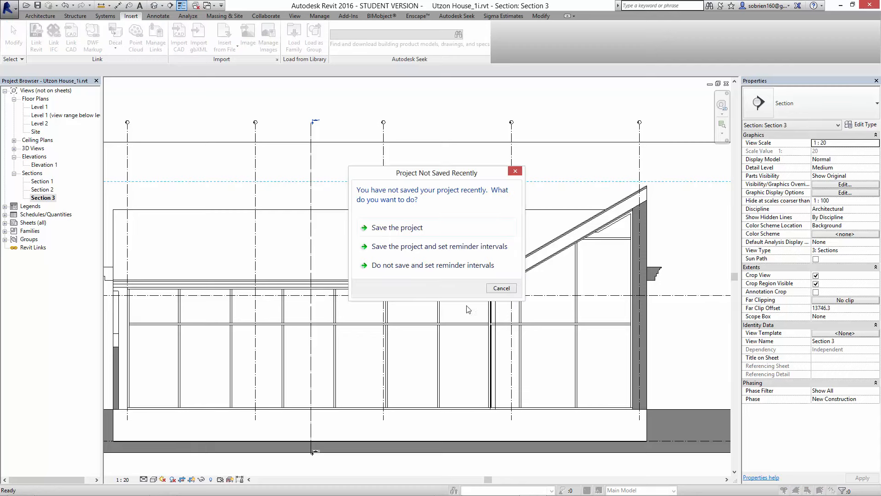
click(419, 230)
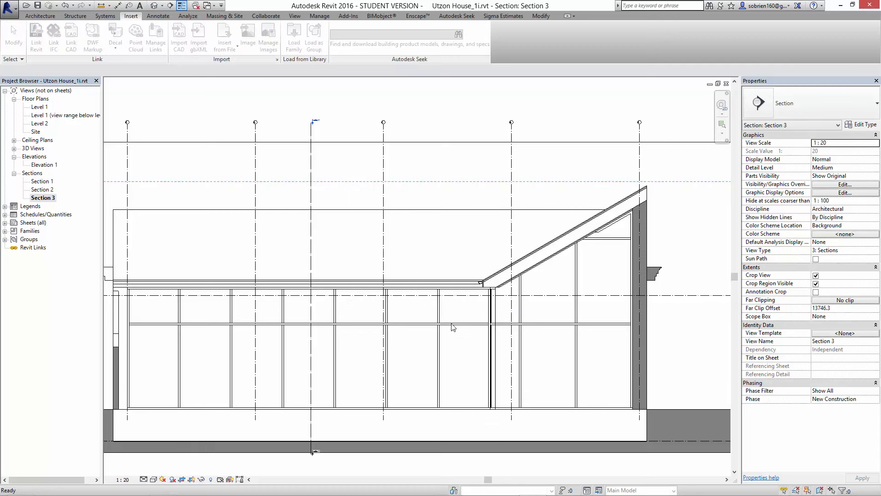
- Close every open view except the {3D} view and Section 3, and tile these two side by side
key(ctrl+Tab)
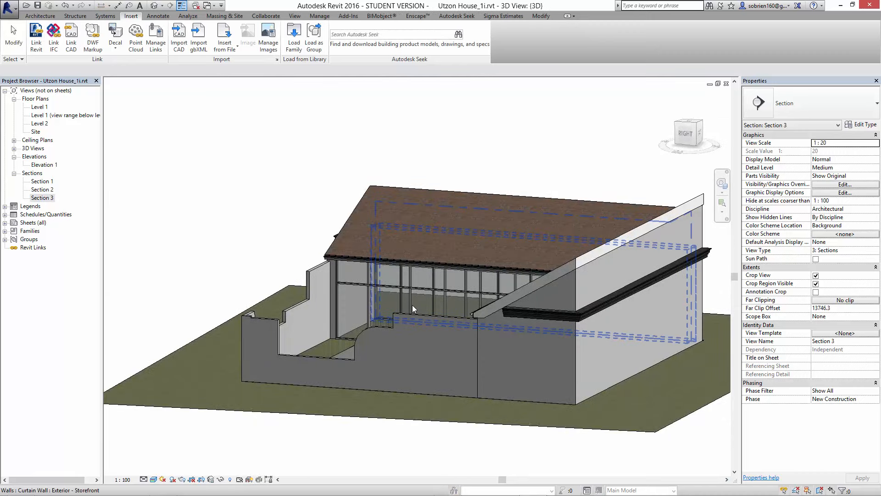
key(w)
key(t)
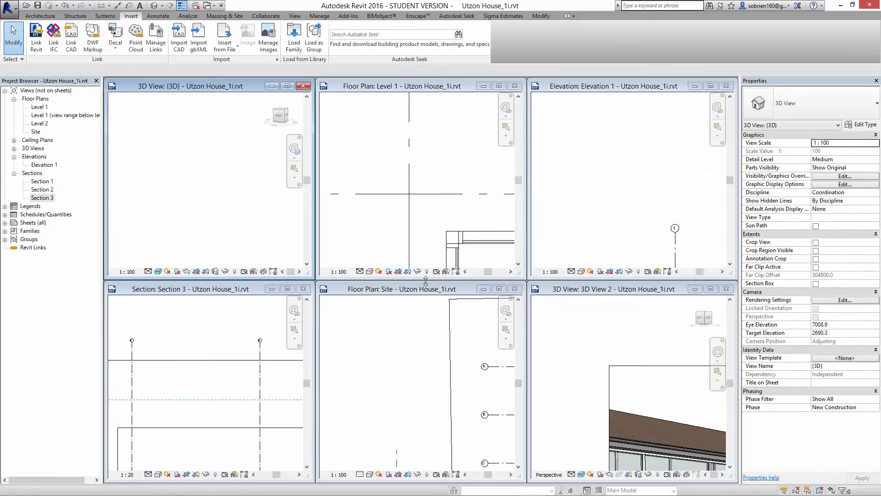
click(725, 289)
click(726, 86)
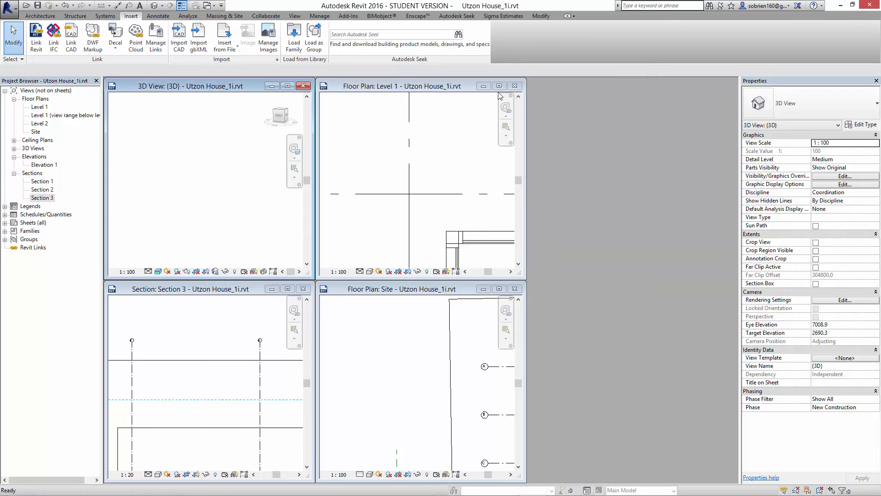
click(515, 87)
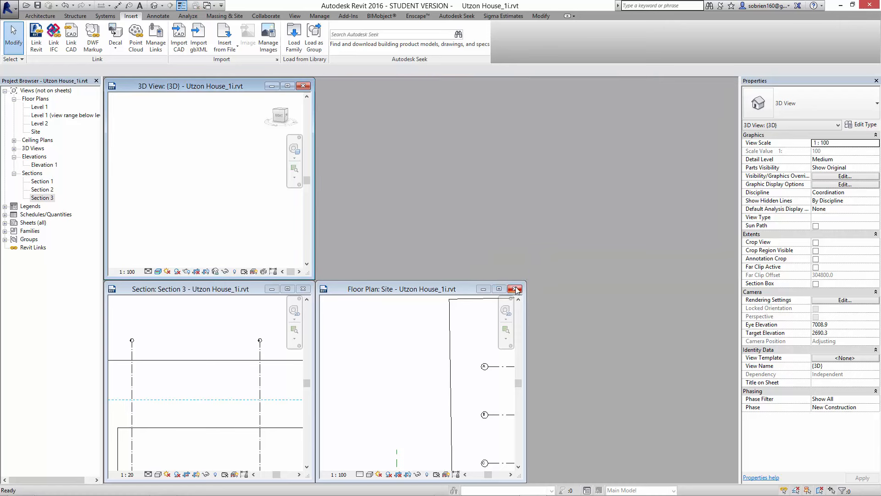
key(w)
key(t)
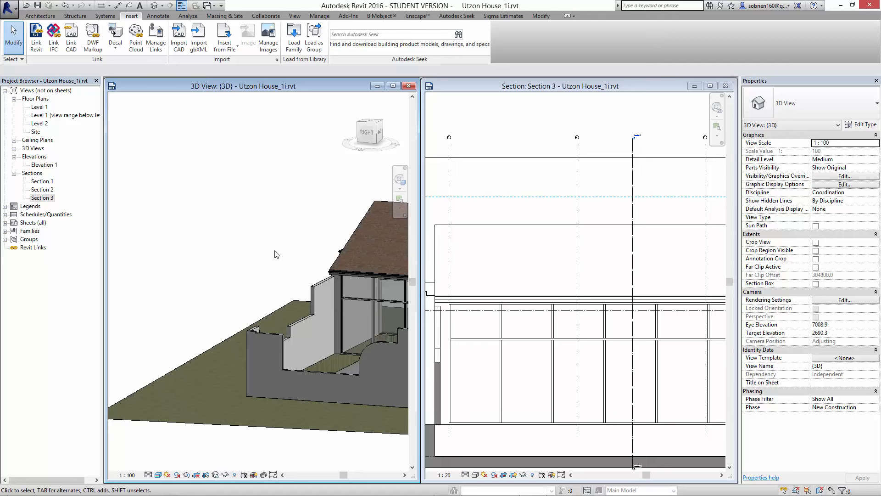
- Examine the whole house in the 3D view and the exterior wall with its cornice in Section 3
scroll(275, 251, down, 1)
shift+middle_drag(257, 299, 281, 354)
click(530, 248)
scroll(538, 310, down, 1)
middle_drag(537, 310, 453, 283)
scroll(559, 348, up, 5)
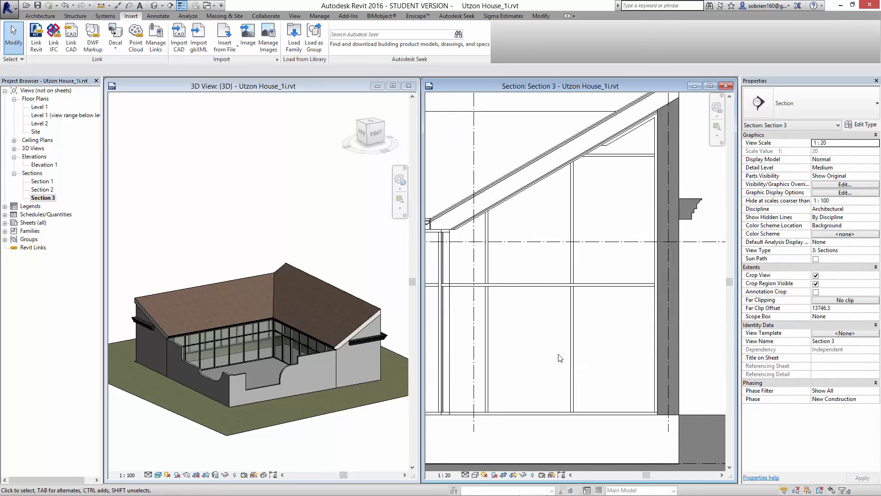
middle_drag(666, 354, 563, 348)
middle_drag(588, 394, 617, 345)
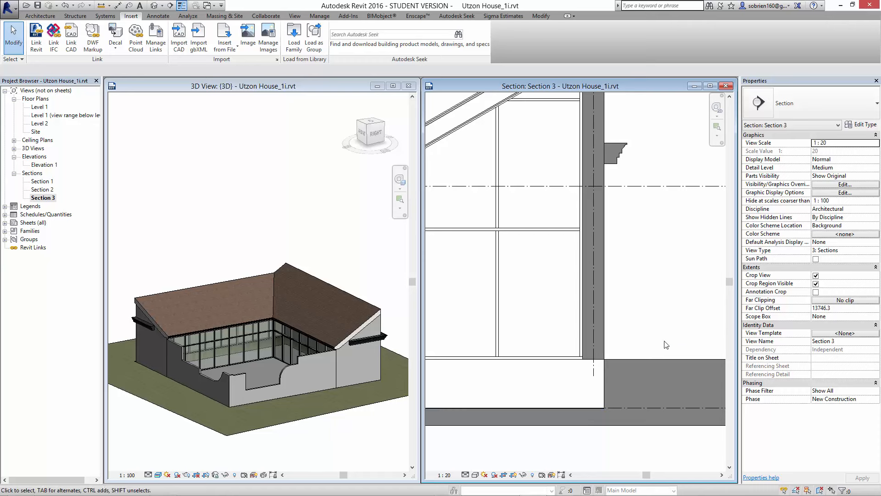
middle_drag(630, 166, 616, 213)
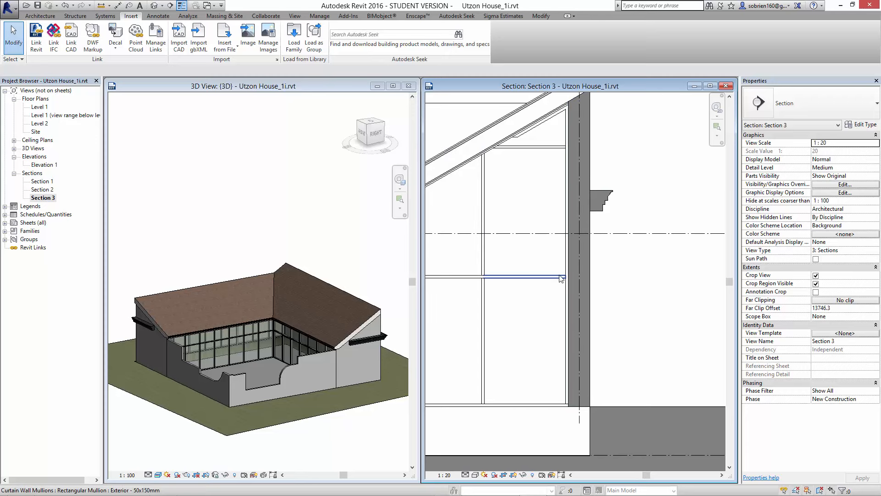
- Open the layer structure of the cut Generic - 400mm (Exterior) wall's type with its section preview shown
click(594, 287)
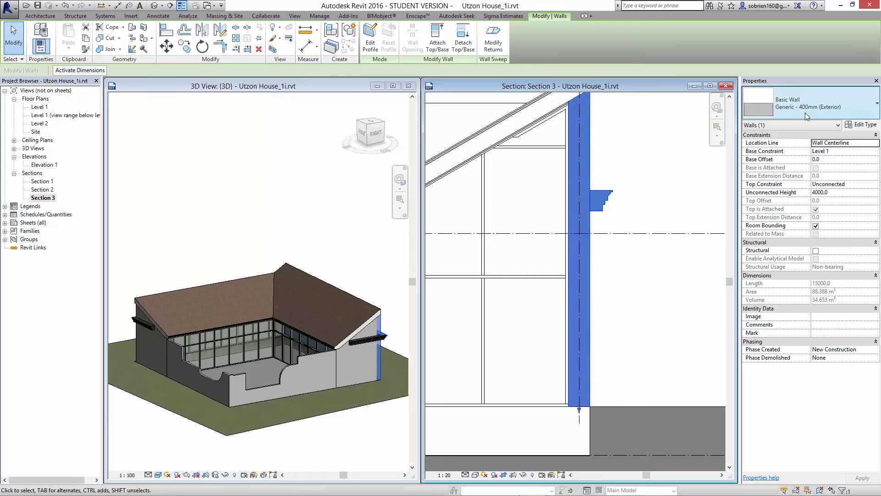
click(861, 125)
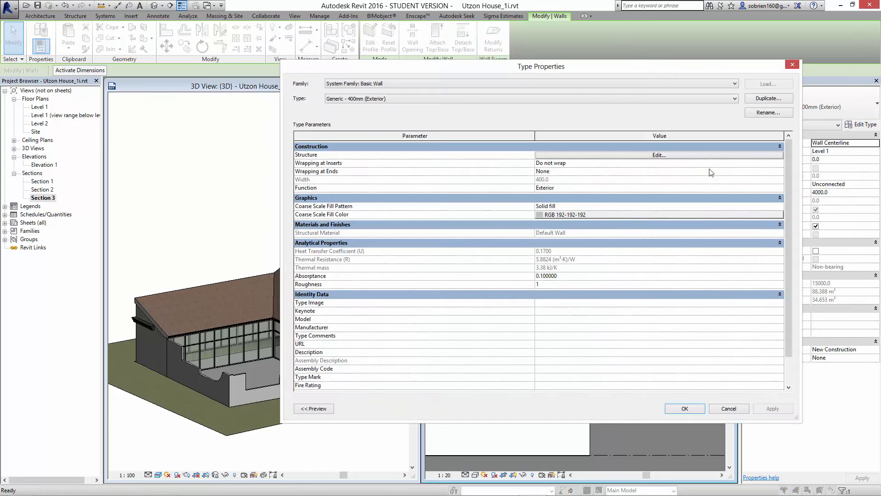
click(672, 156)
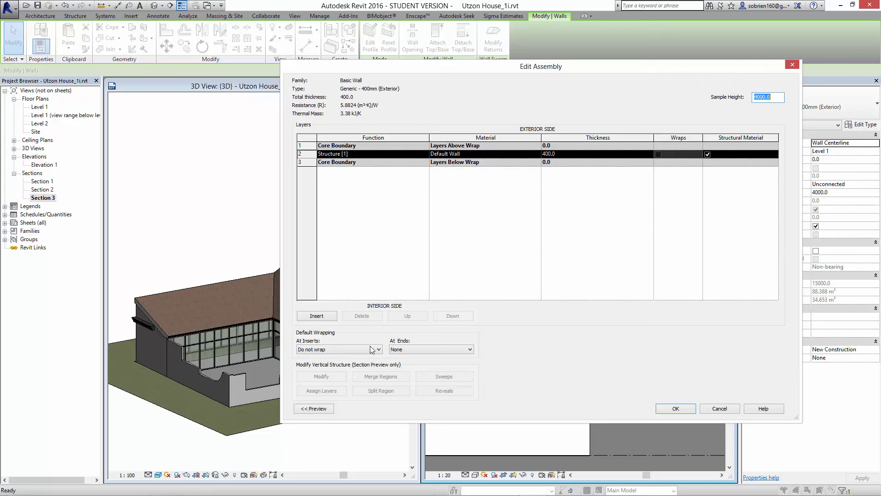
click(326, 411)
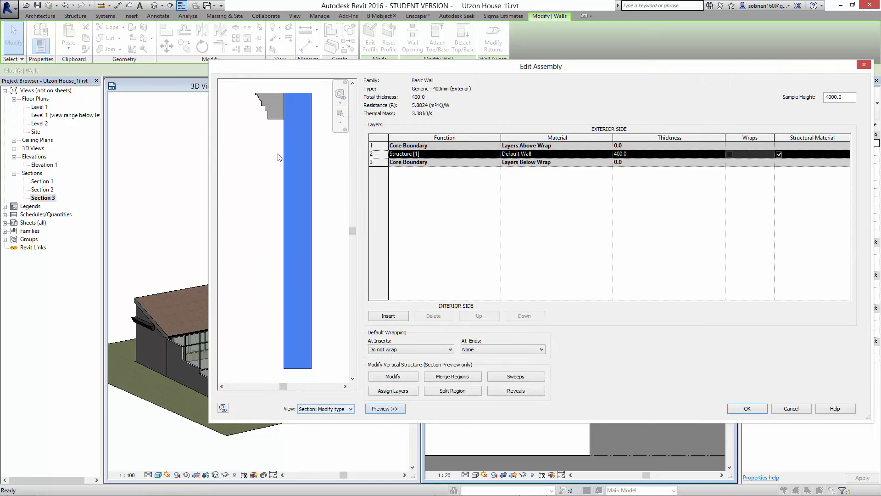
drag(384, 70, 401, 80)
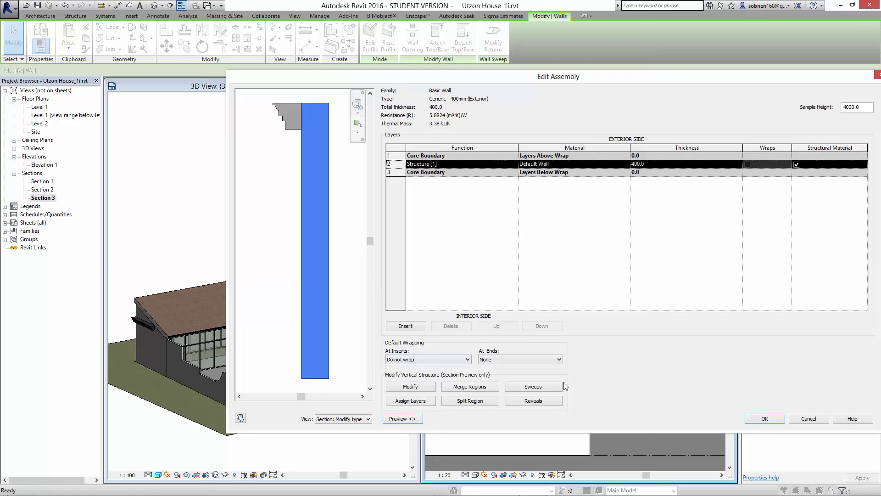
- Delete the cornice sweep from the exterior wall type and apply the change to the model
click(533, 387)
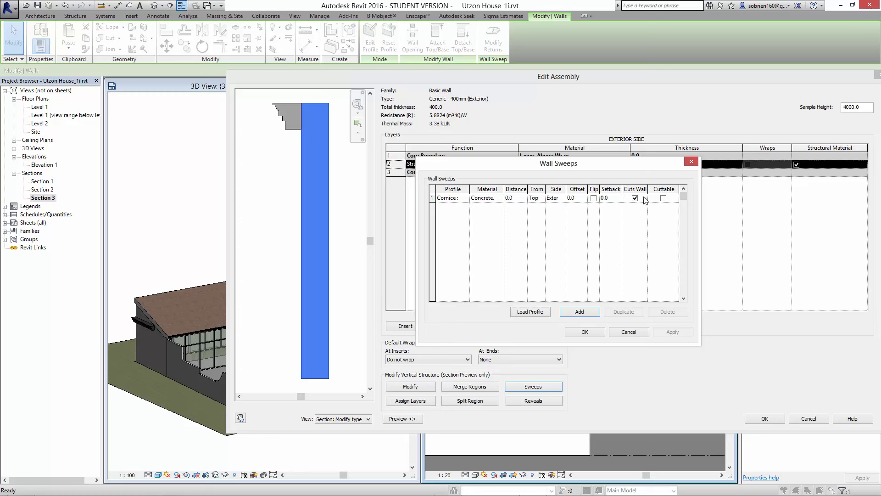
click(484, 203)
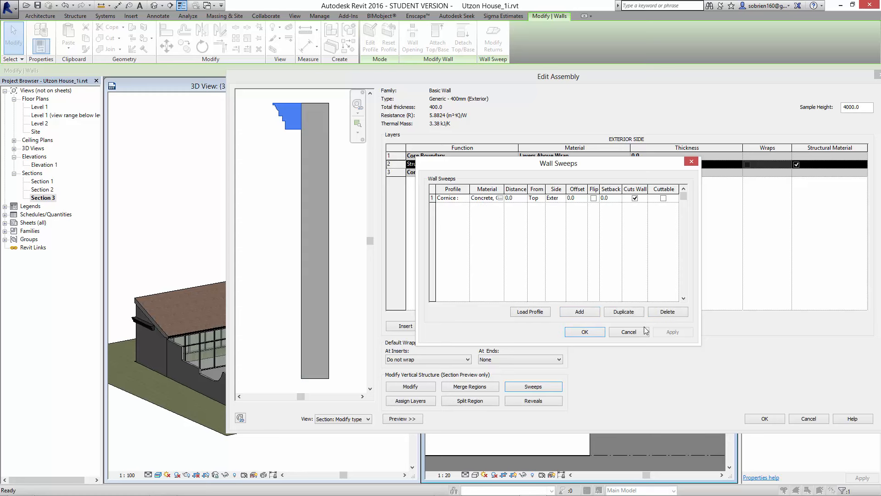
click(664, 314)
click(592, 333)
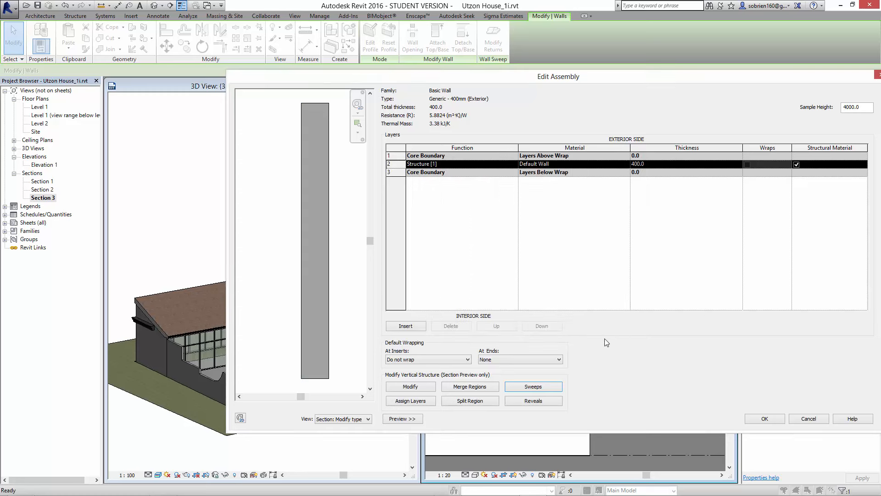
click(764, 419)
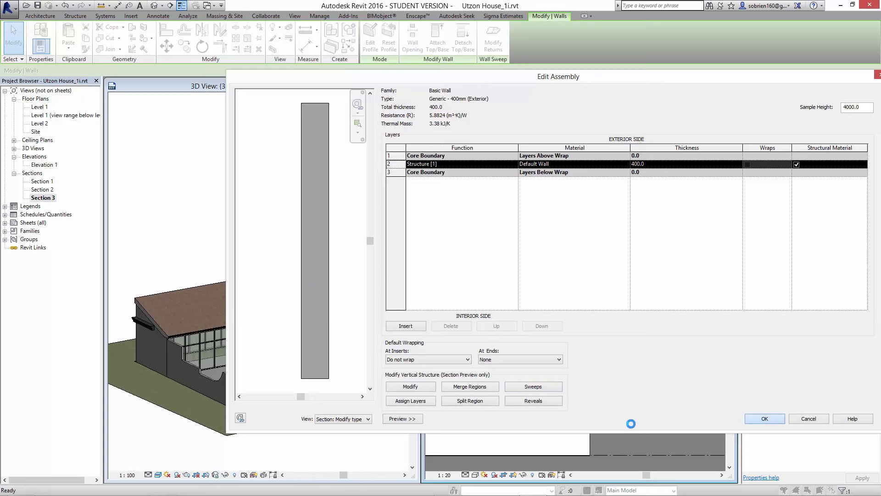
click(762, 418)
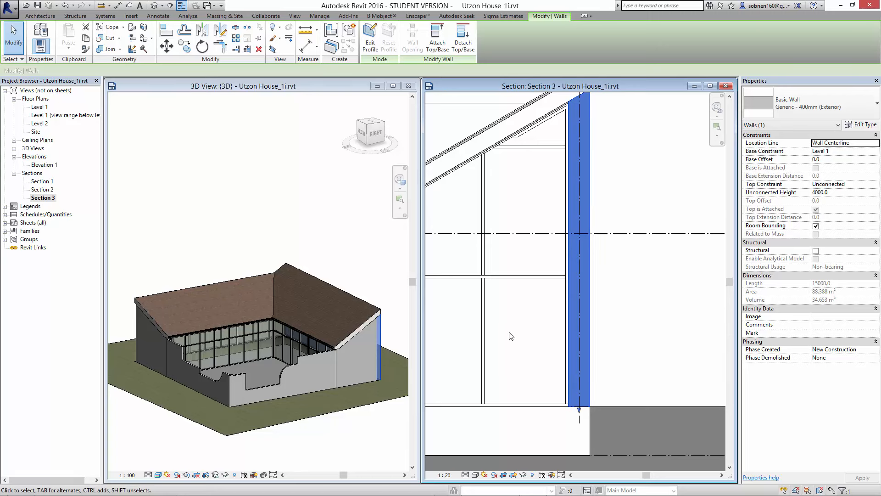
click(667, 323)
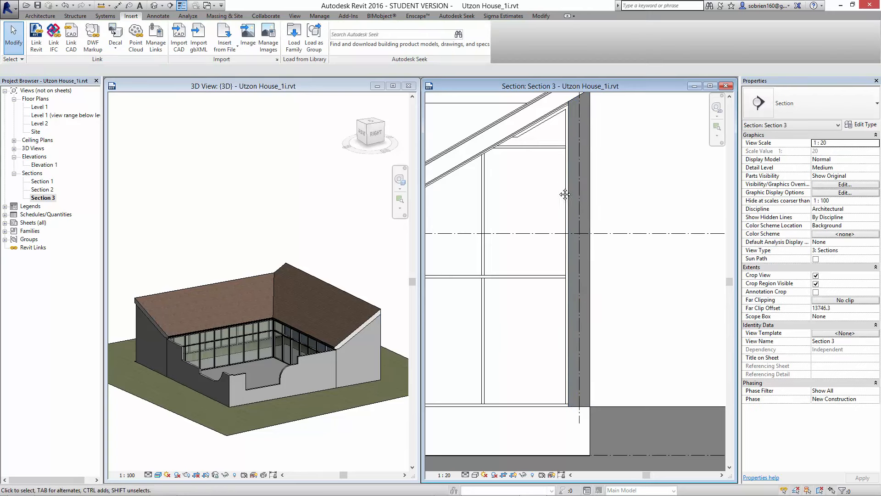
- Examine the junction between the top of the exterior wall and the sloping roof in Section 3
scroll(565, 195, up, 5)
middle_drag(564, 194, 540, 170)
scroll(591, 121, up, 1)
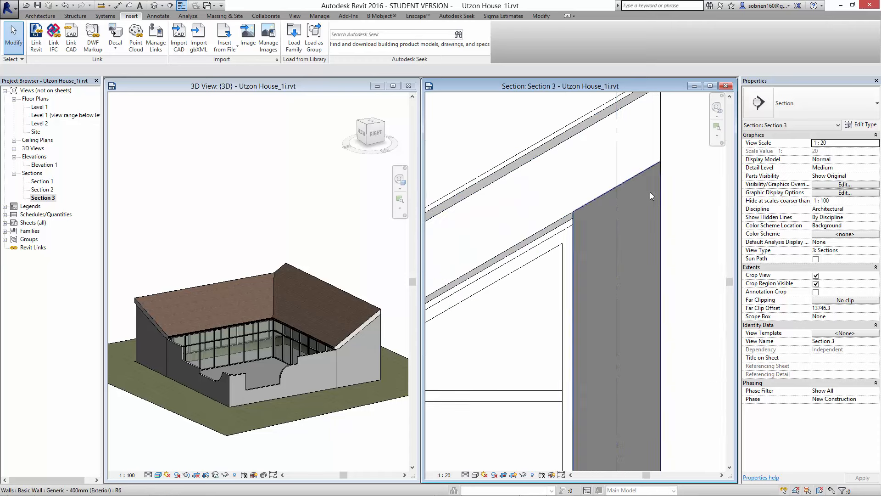
click(665, 208)
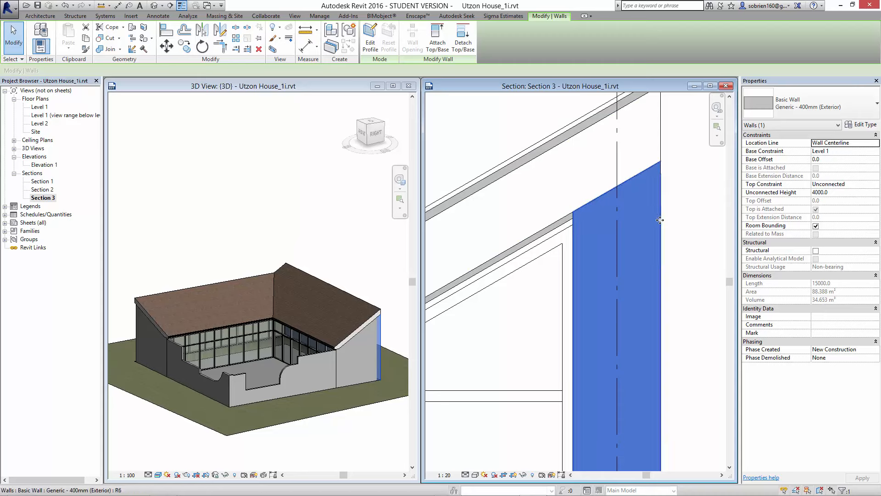
click(691, 182)
scroll(693, 179, down, 3)
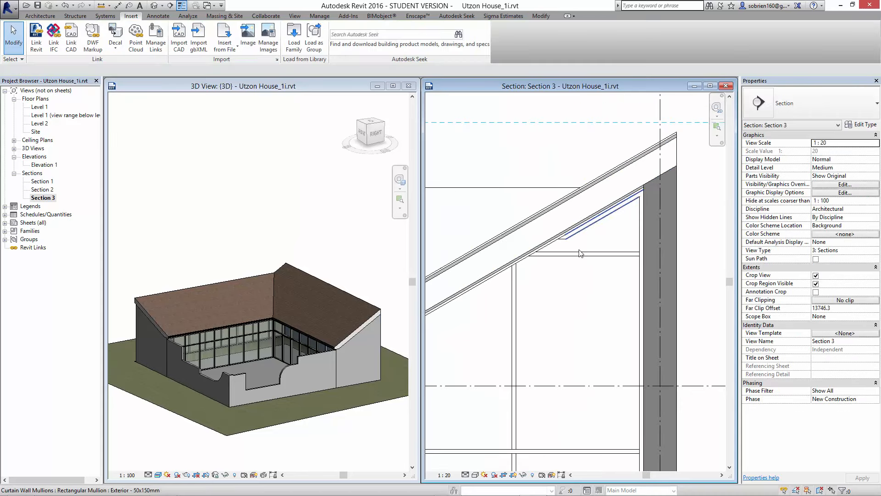
scroll(549, 262, down, 2)
middle_drag(530, 270, 570, 297)
scroll(578, 276, up, 2)
middle_drag(619, 222, 590, 220)
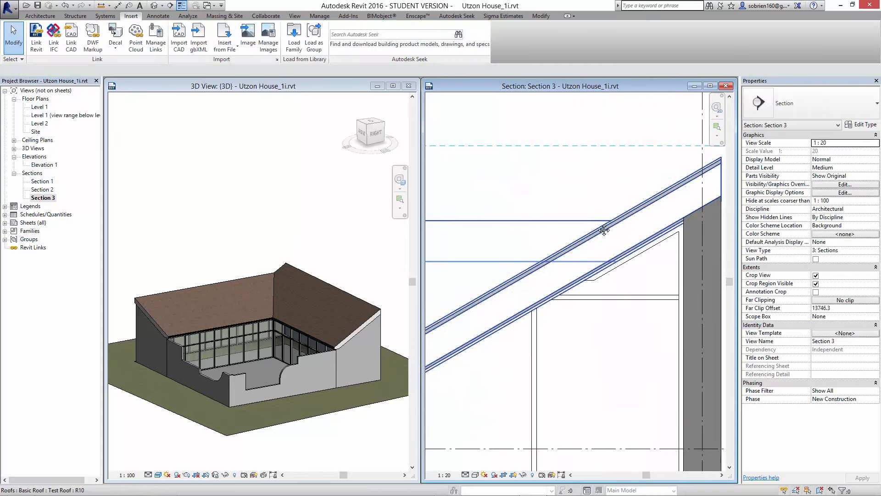
- Examine the base of the exterior wall against Level 1 and the Foundation Level in Section 3
scroll(596, 270, down, 1)
middle_drag(596, 270, 527, 94)
scroll(548, 308, down, 1)
middle_drag(548, 309, 551, 239)
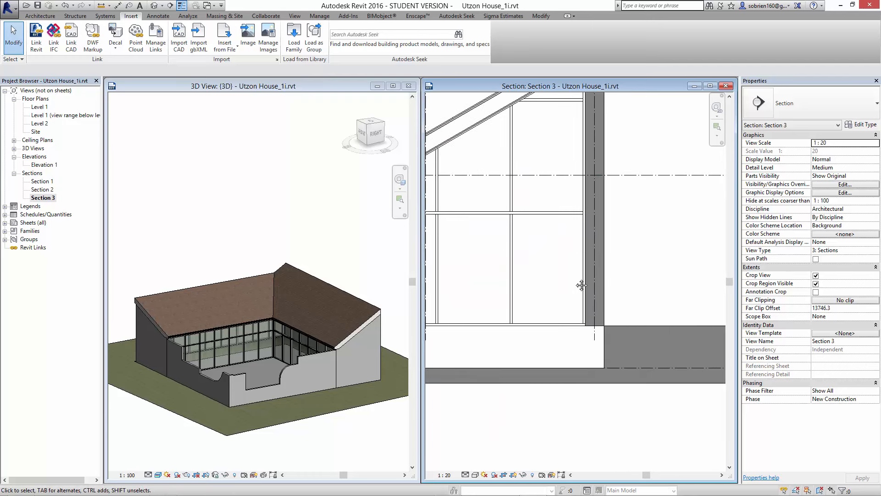
middle_drag(581, 286, 607, 274)
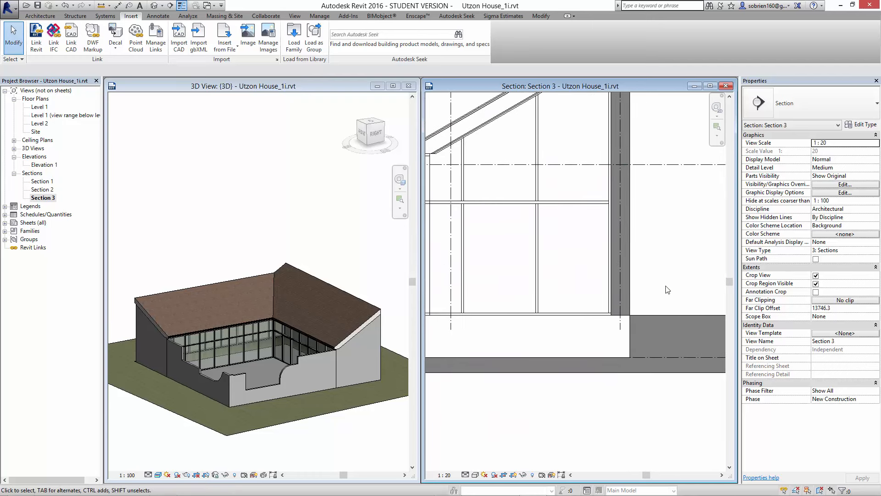
middle_drag(670, 368, 500, 411)
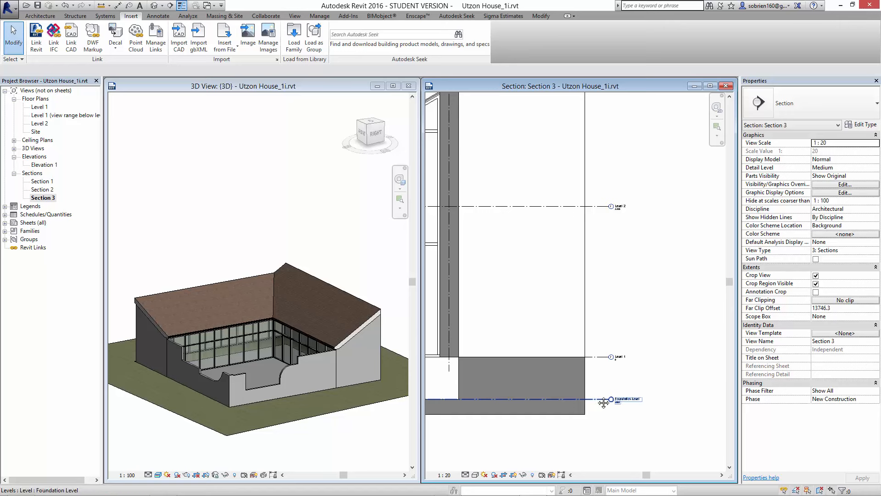
- Copy the connected chain of exterior and courtyard walls to the clipboard from the 3D view
middle_drag(602, 402, 679, 385)
middle_drag(584, 381, 604, 361)
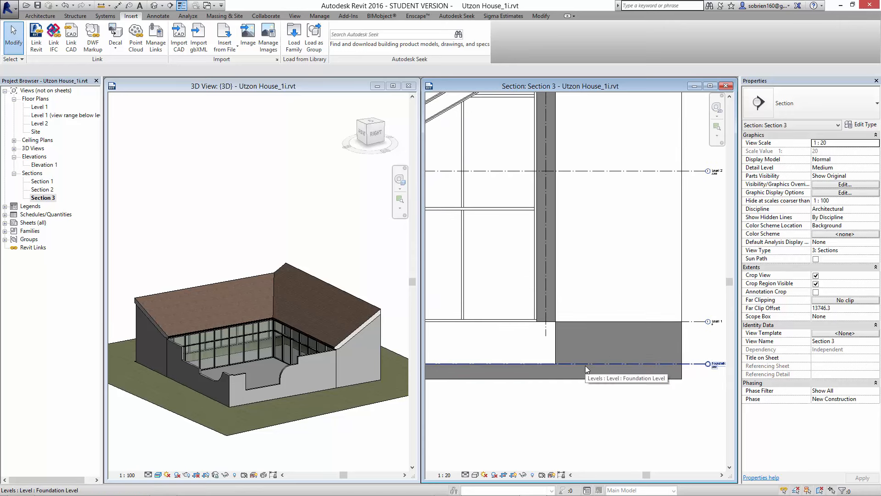
scroll(582, 395, down, 1)
middle_drag(579, 415, 593, 445)
scroll(593, 444, down, 1)
middle_drag(362, 430, 349, 384)
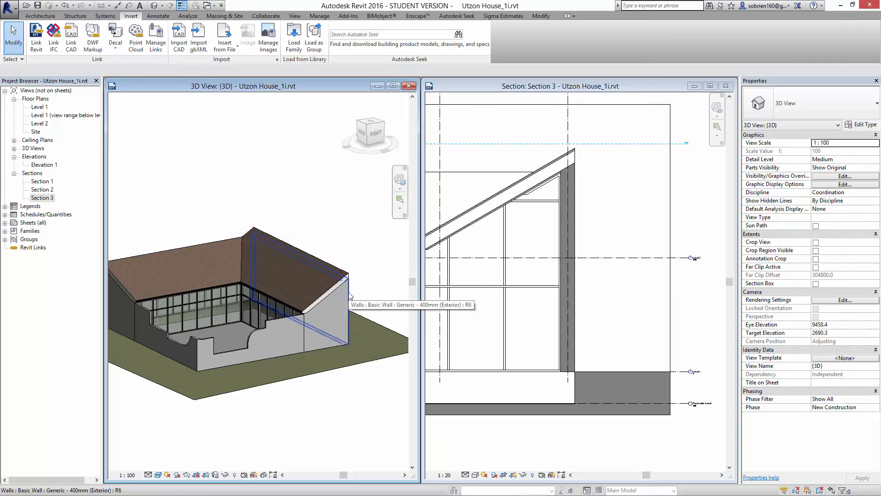
key(Tab)
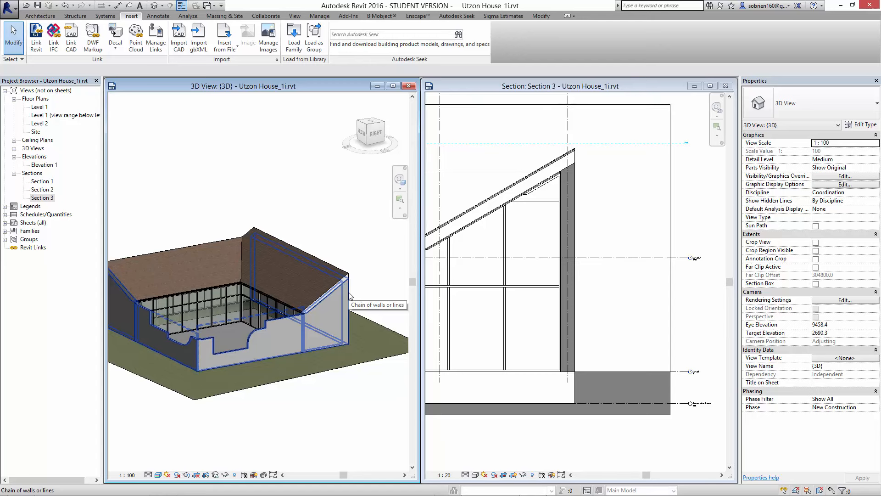
click(350, 295)
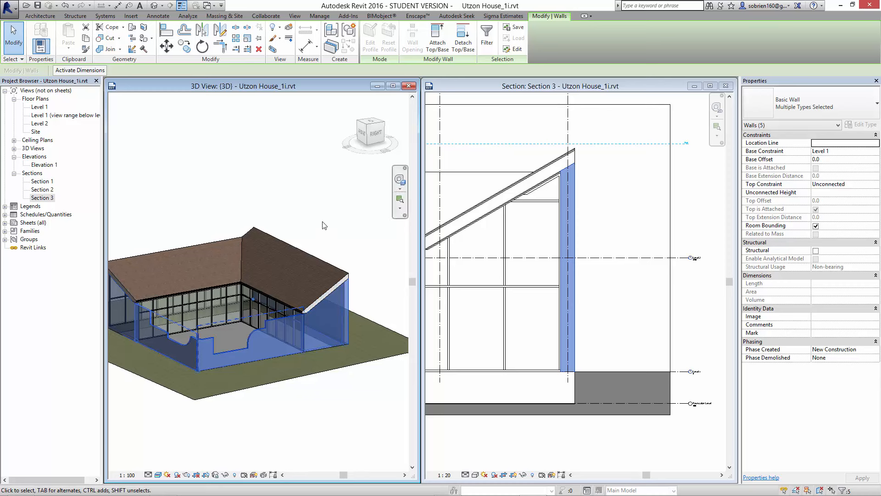
click(86, 38)
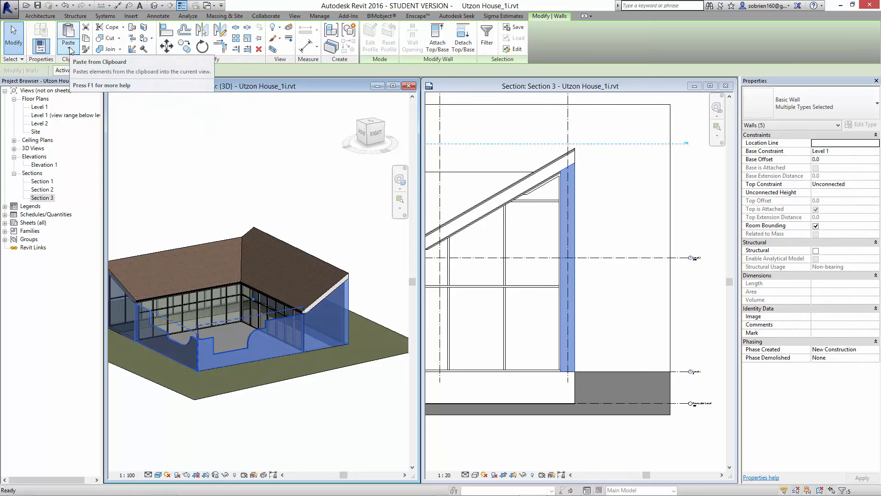
- Paste the copied walls aligned to the Foundation Level and dismiss the overlap warning
click(71, 49)
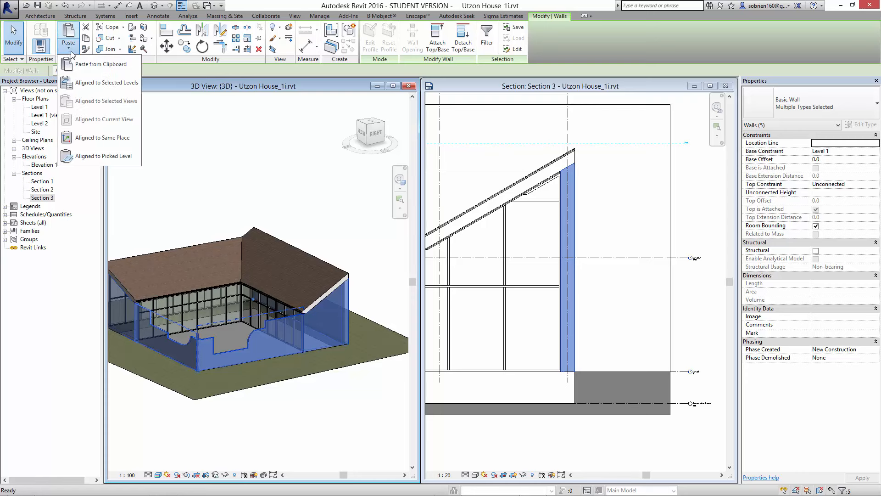
click(88, 83)
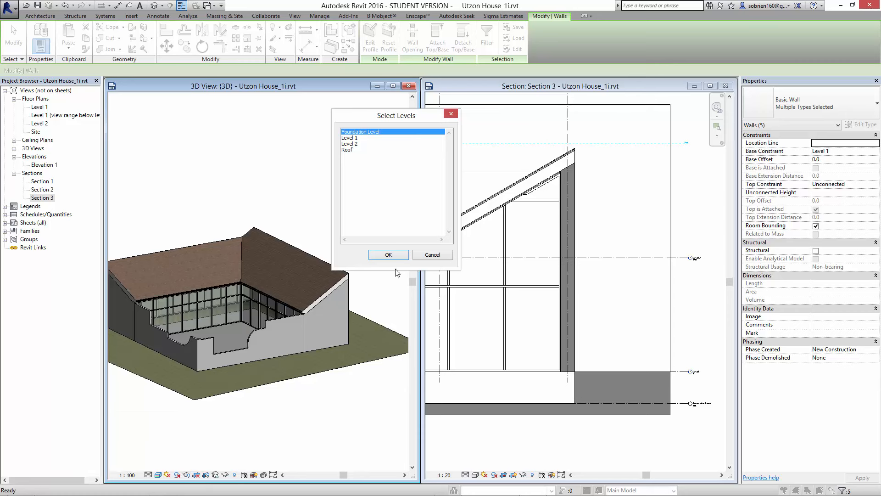
click(390, 255)
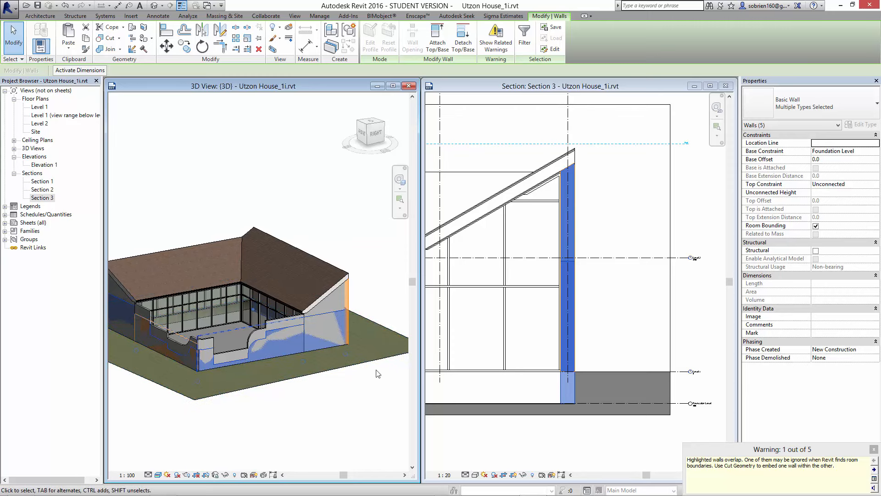
drag(767, 449, 765, 354)
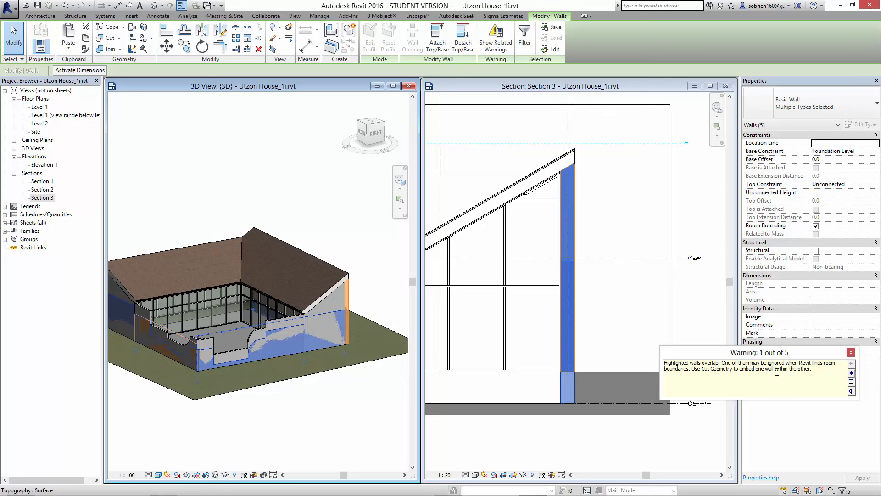
click(851, 353)
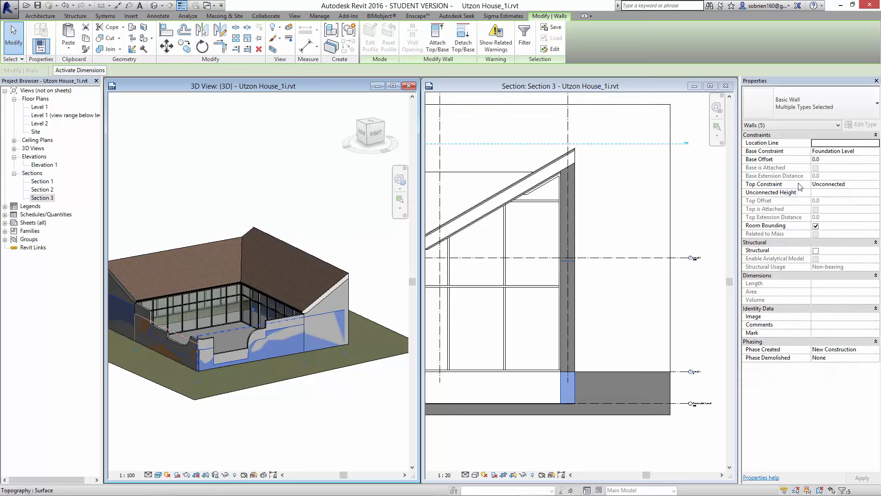
- Set the pasted walls' top constraint to Up to level: Level 1, unjoining and deleting the elements that cause errors
click(862, 186)
click(862, 186)
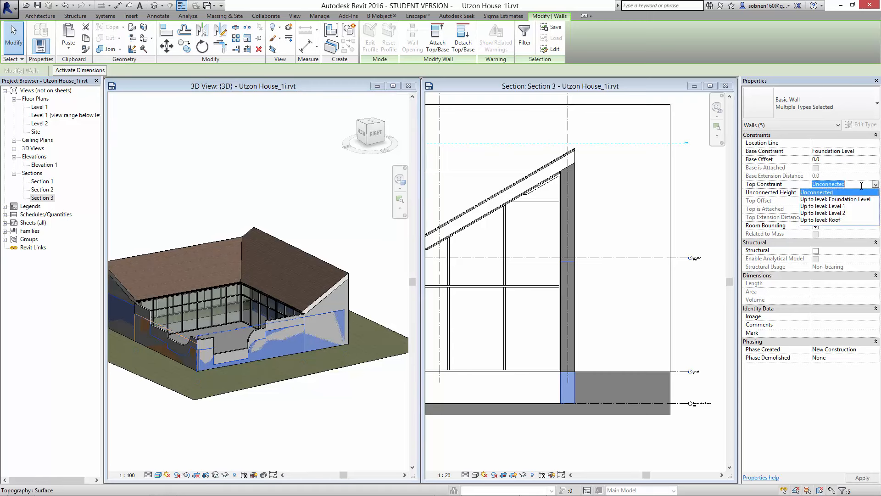
click(840, 206)
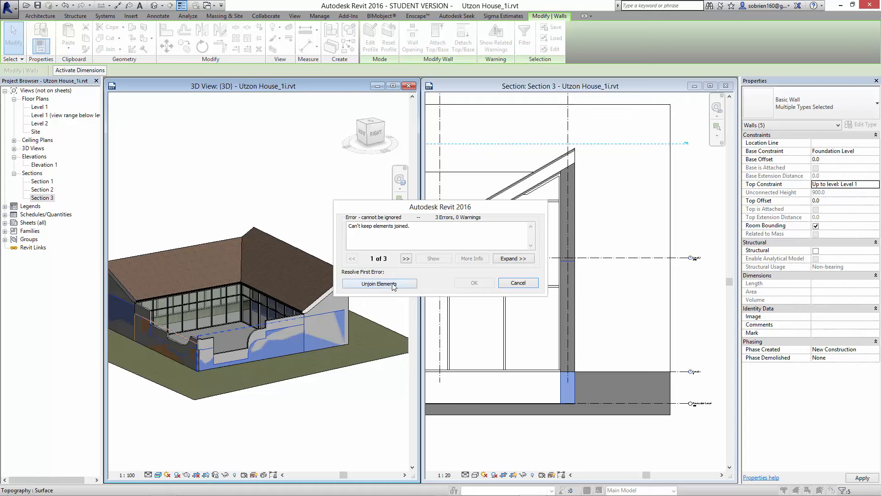
click(390, 284)
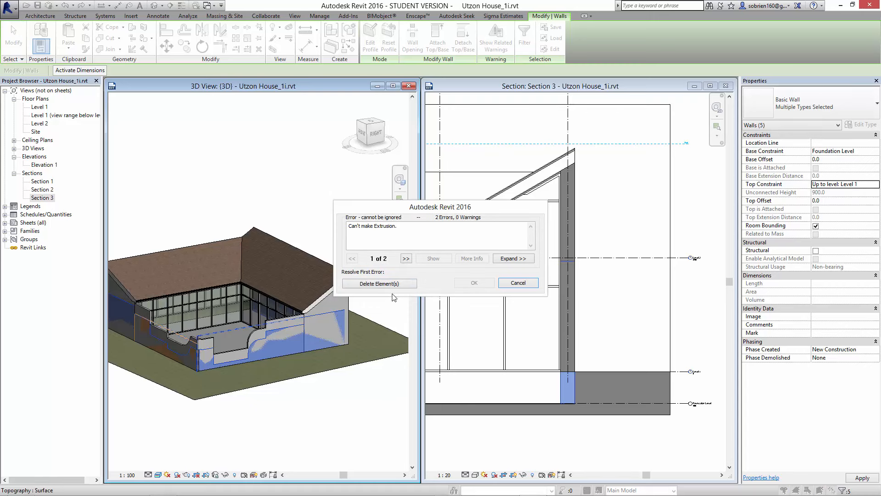
click(392, 284)
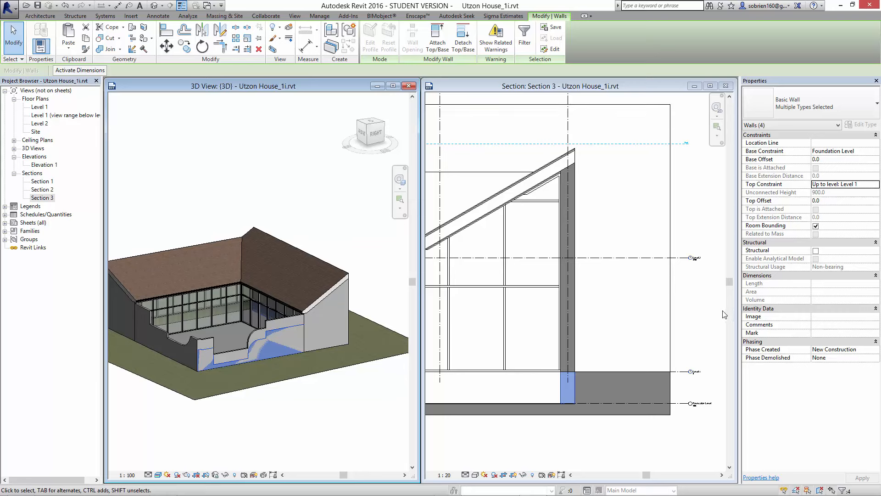
- Change the type of the pasted walls to Foundation - 450mm Concrete and deselect them
click(865, 113)
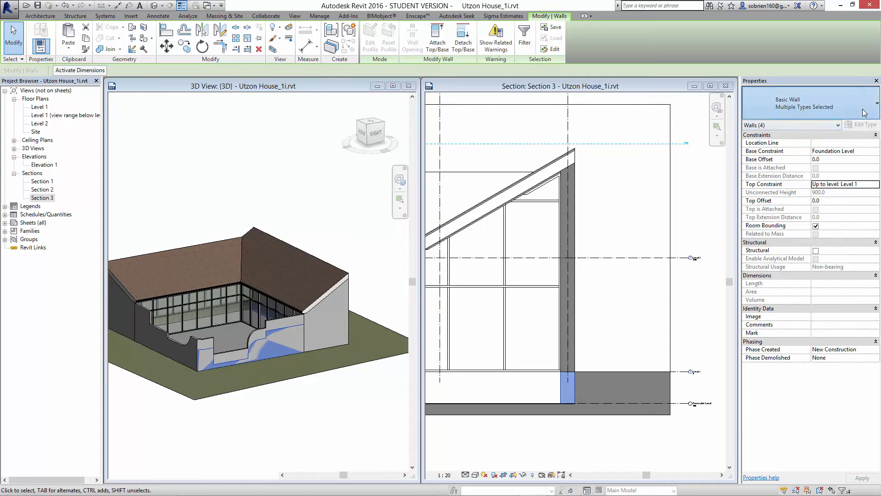
drag(876, 241, 876, 157)
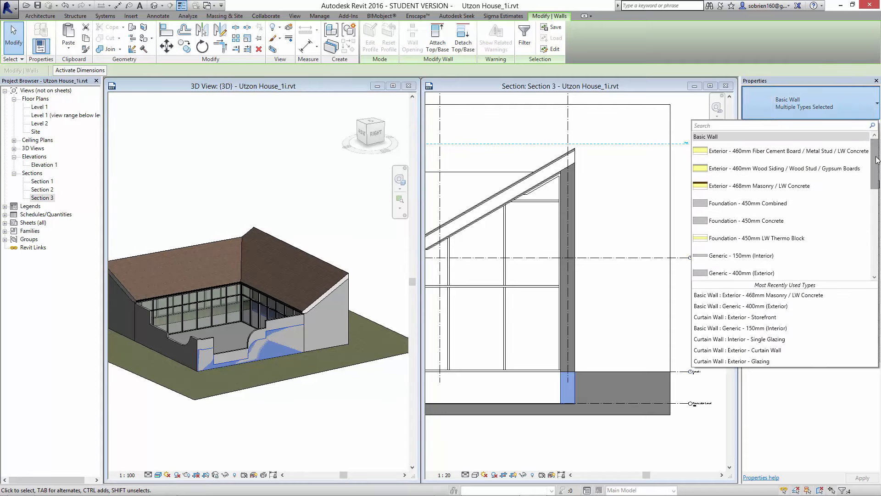
mouse_move(876, 157)
mouse_down()
mouse_move(875, 179)
mouse_move(875, 159)
mouse_up()
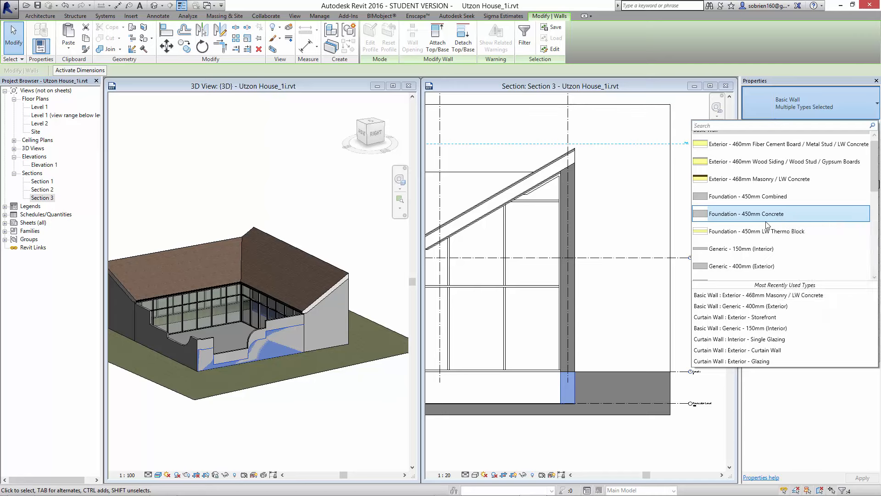
click(786, 214)
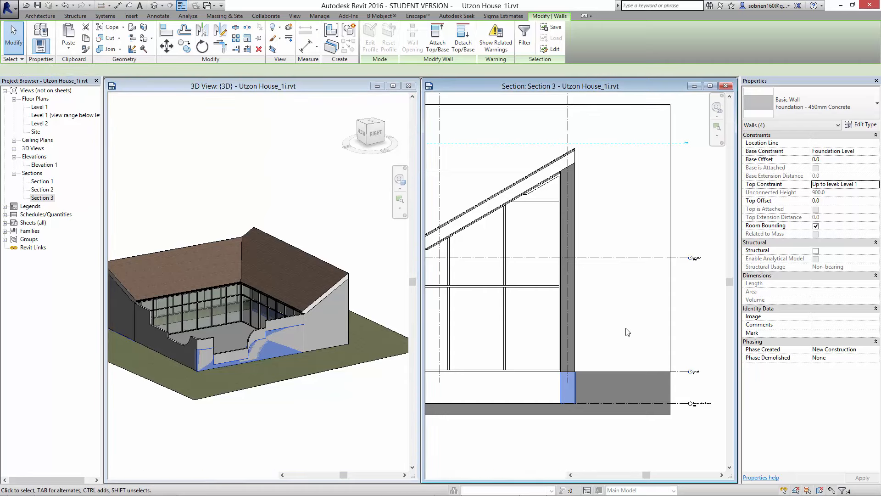
scroll(584, 360, up, 3)
click(583, 362)
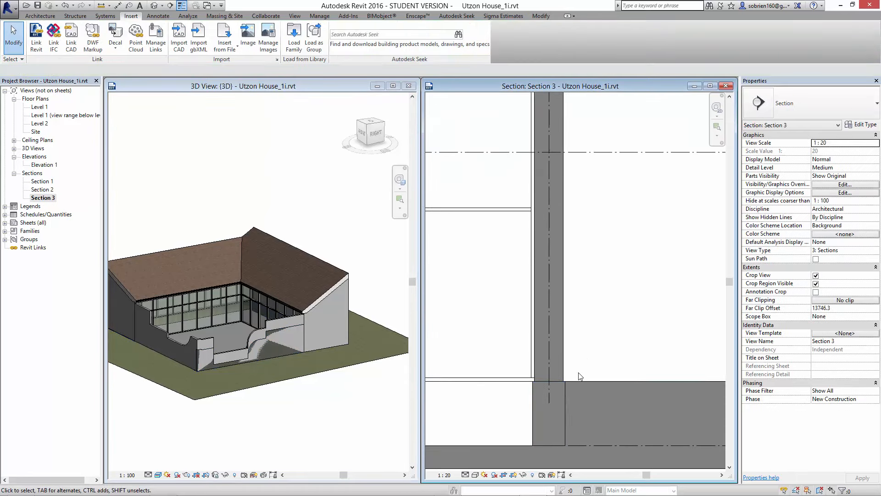
- Examine the foundation wall under the exterior wall in Section 3 and its overlap with the curved courtyard walls in 3D
scroll(534, 416, up, 4)
scroll(533, 416, down, 3)
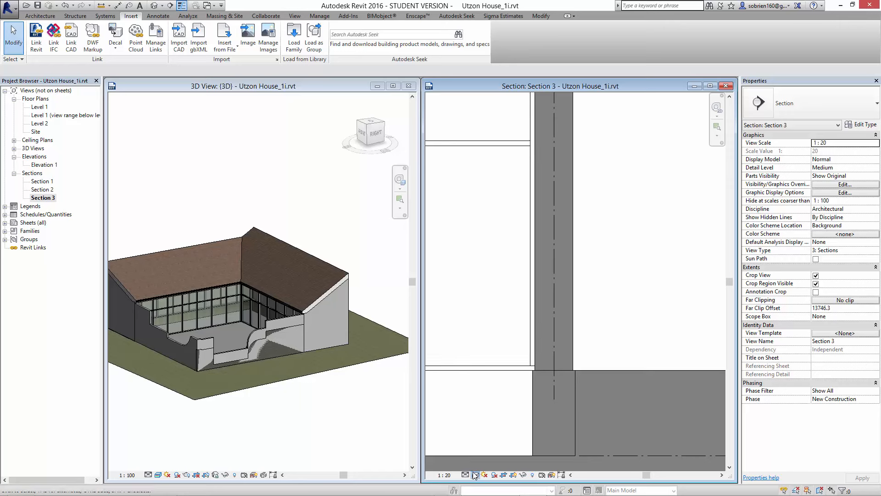
click(475, 475)
click(492, 429)
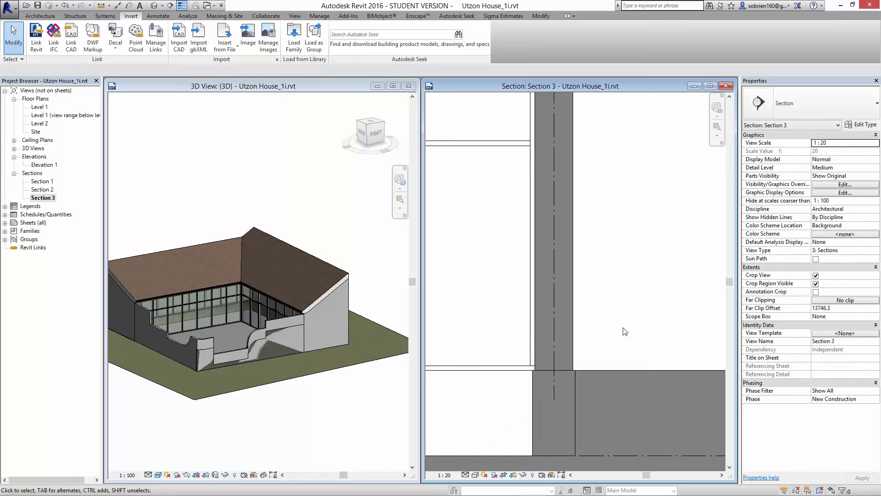
scroll(500, 427, down, 2)
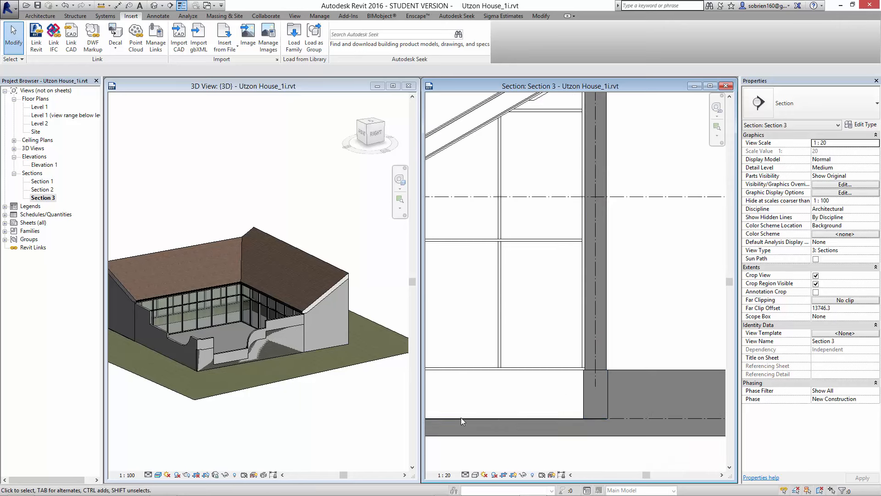
click(347, 431)
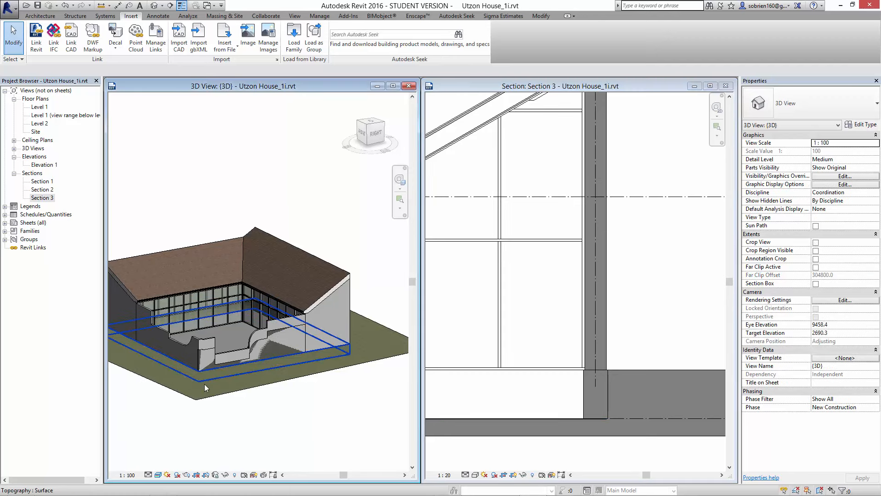
scroll(205, 383, up, 5)
scroll(272, 368, up, 3)
middle_drag(278, 326, 198, 351)
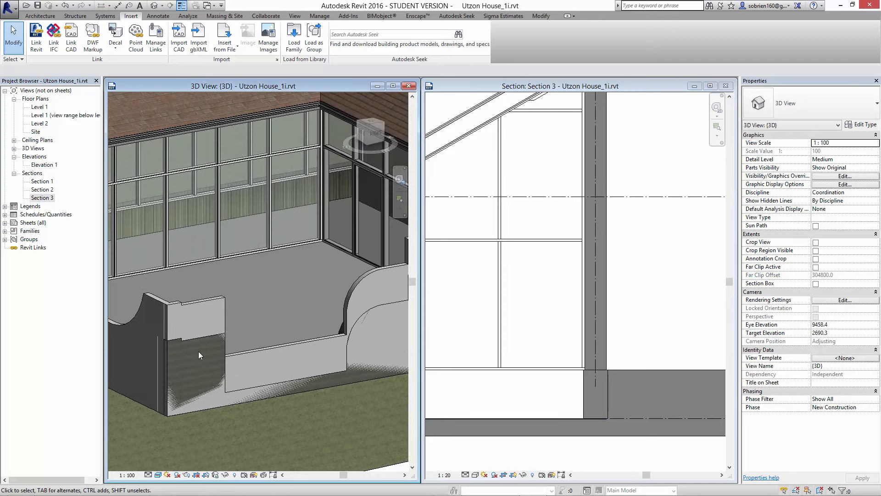
scroll(198, 352, down, 2)
middle_drag(350, 318, 321, 323)
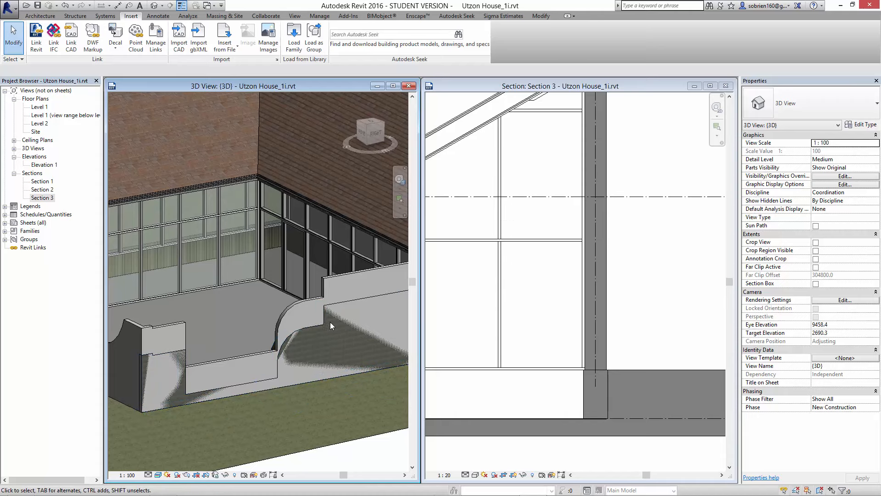
scroll(322, 322, up, 4)
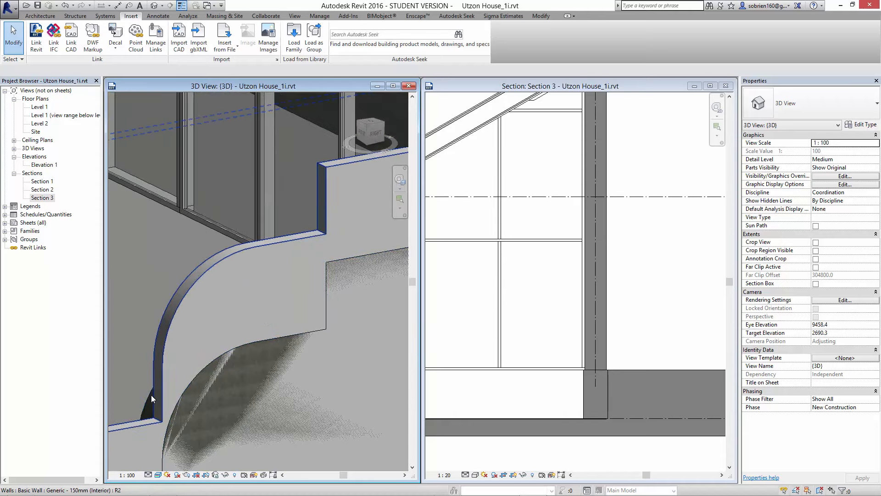
shift+middle_drag(150, 395, 249, 309)
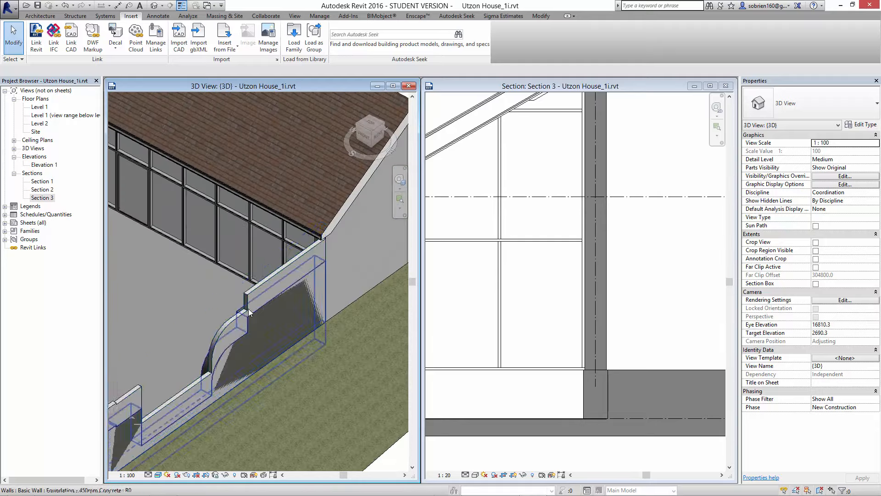
click(217, 310)
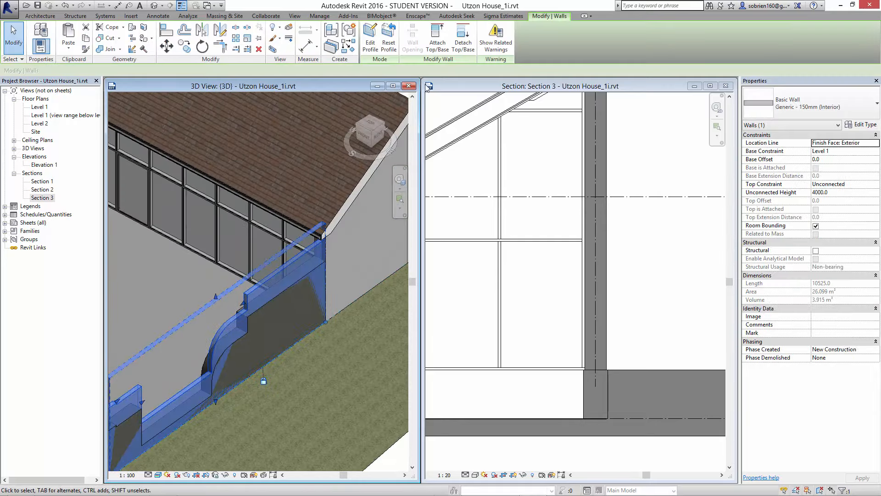
click(388, 43)
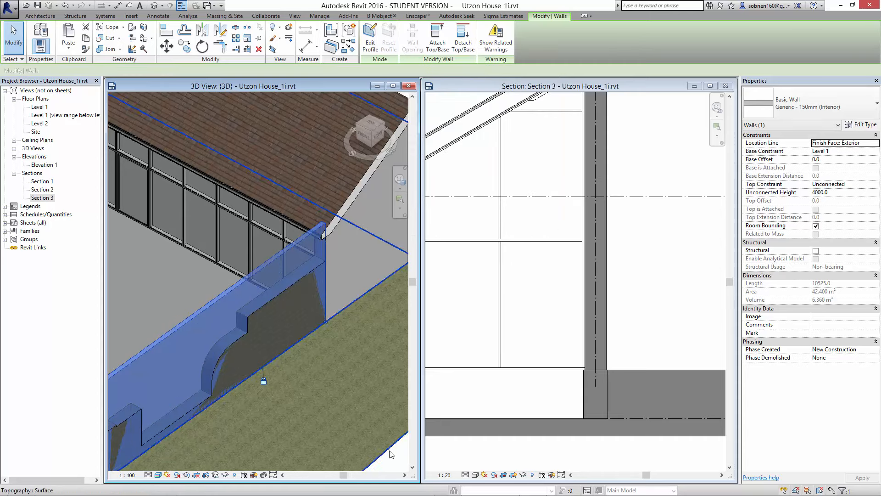
key(Escape)
shift+middle_drag(353, 429, 321, 345)
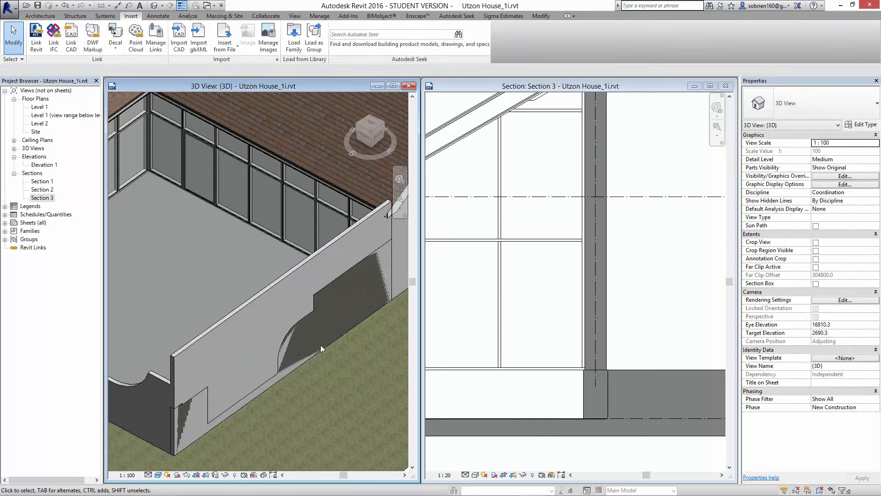
click(286, 332)
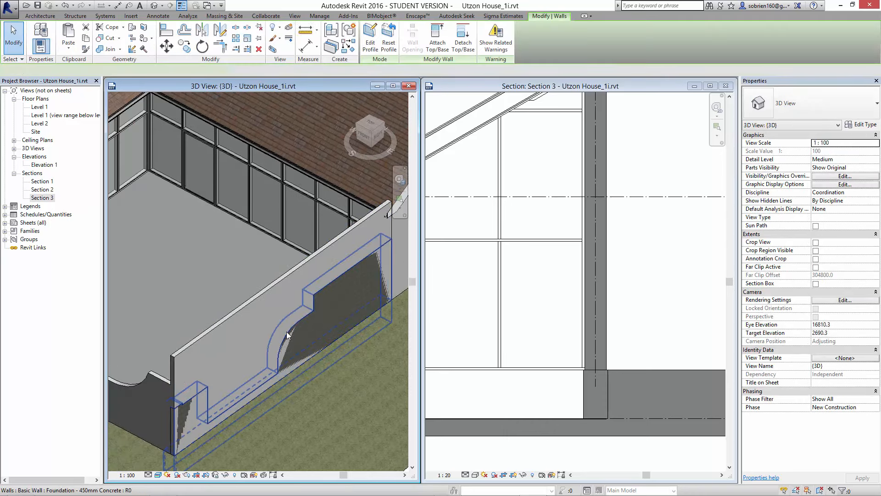
click(64, 6)
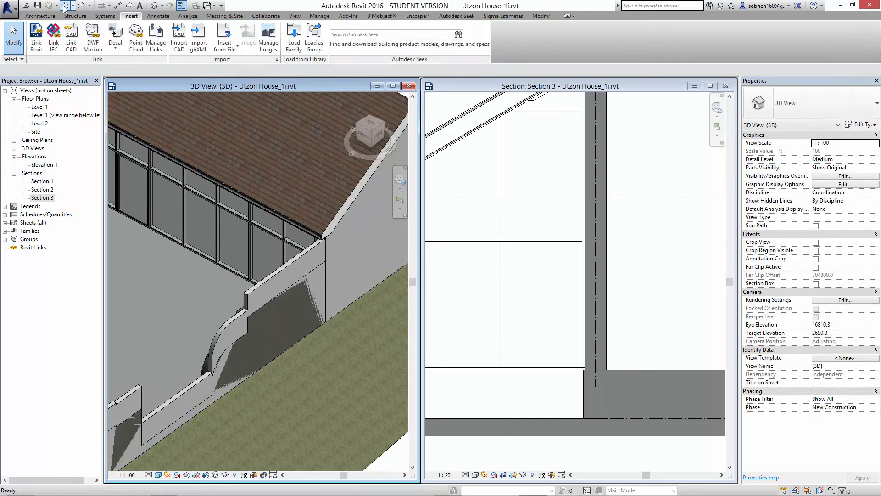
- Reset the profile of the Foundation - 450mm Concrete wall beneath the stepped and curved courtyard wall
click(249, 325)
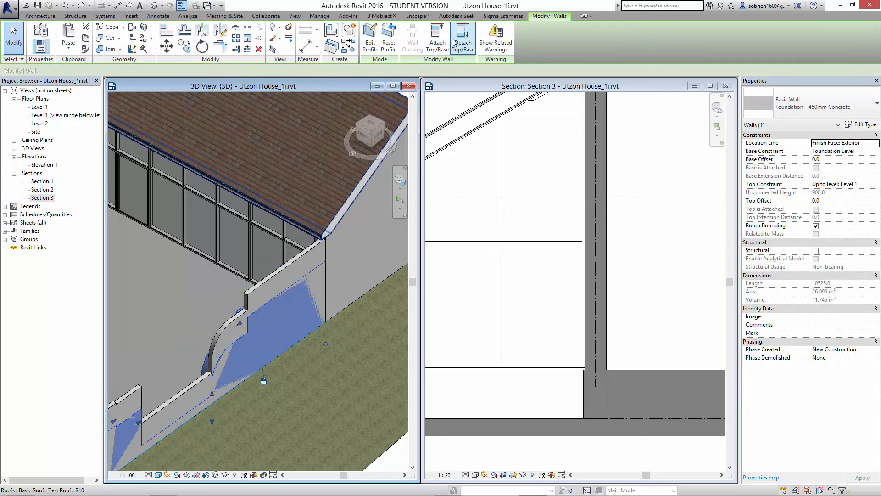
click(390, 41)
scroll(191, 399, down, 1)
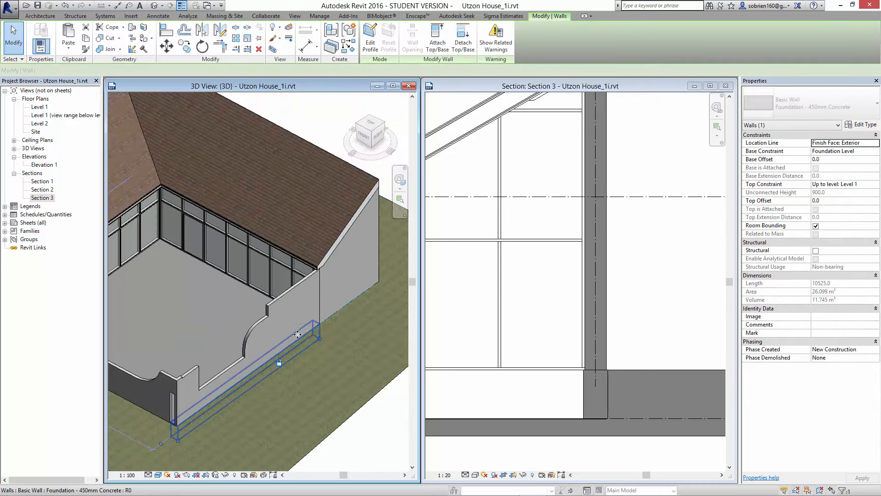
middle_drag(190, 399, 110, 364)
scroll(266, 358, down, 1)
click(359, 441)
- Change the outer Exterior - Storefront curtain wall facing the lawn to the Generic - 400mm (Exterior) wall type and deselect it
scroll(241, 395, up, 2)
middle_drag(161, 330, 241, 299)
scroll(246, 296, up, 2)
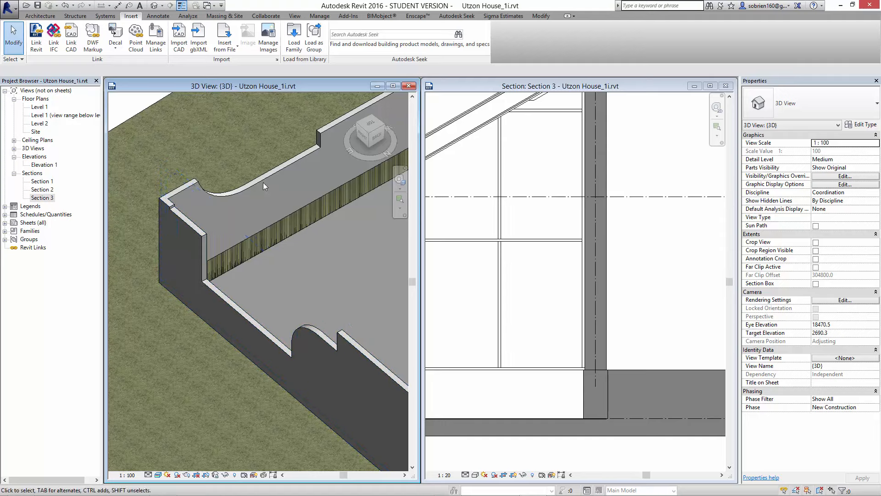
shift+middle_drag(268, 188, 478, 293)
shift+middle_drag(207, 356, 296, 290)
scroll(310, 380, up, 4)
scroll(295, 290, up, 1)
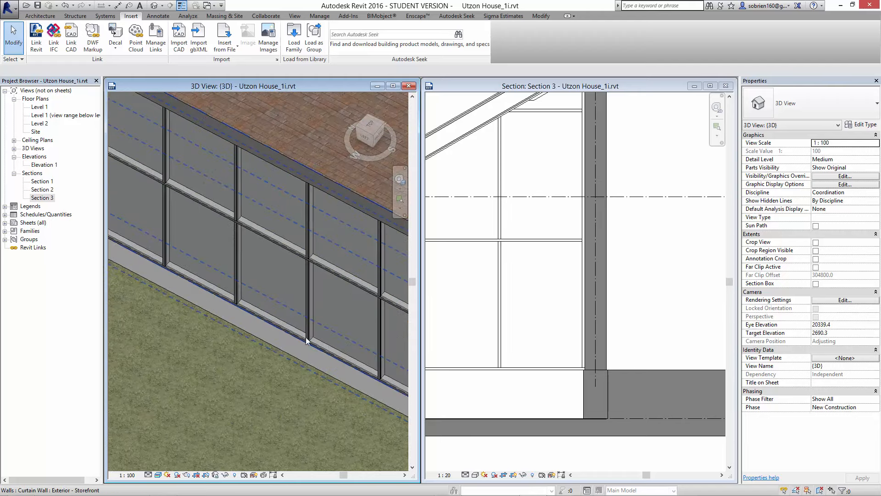
click(306, 341)
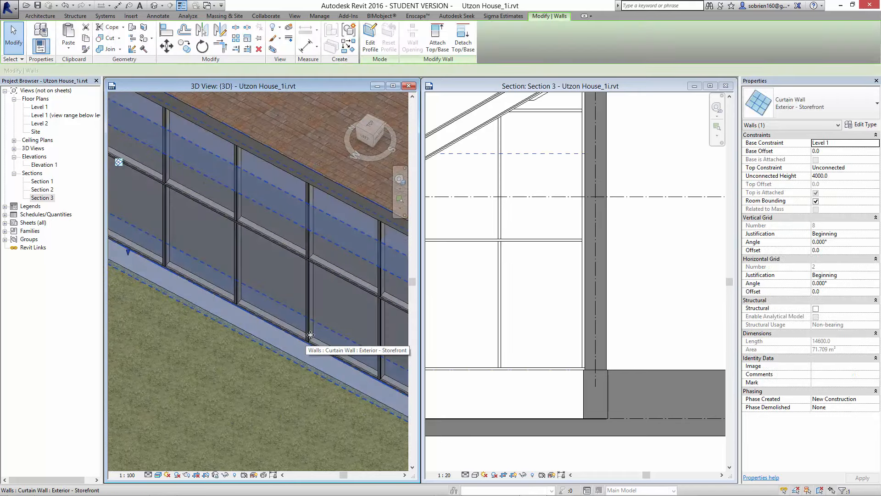
click(856, 109)
scroll(865, 151, up, 5)
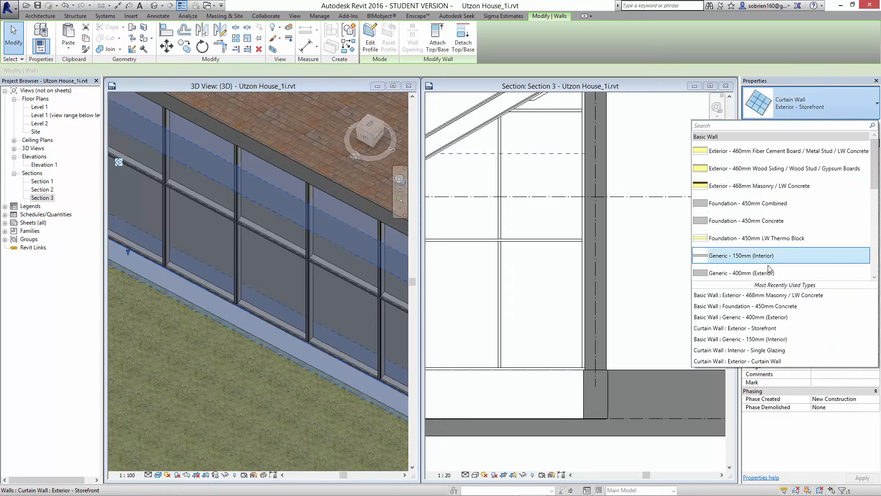
click(712, 268)
scroll(270, 381, down, 3)
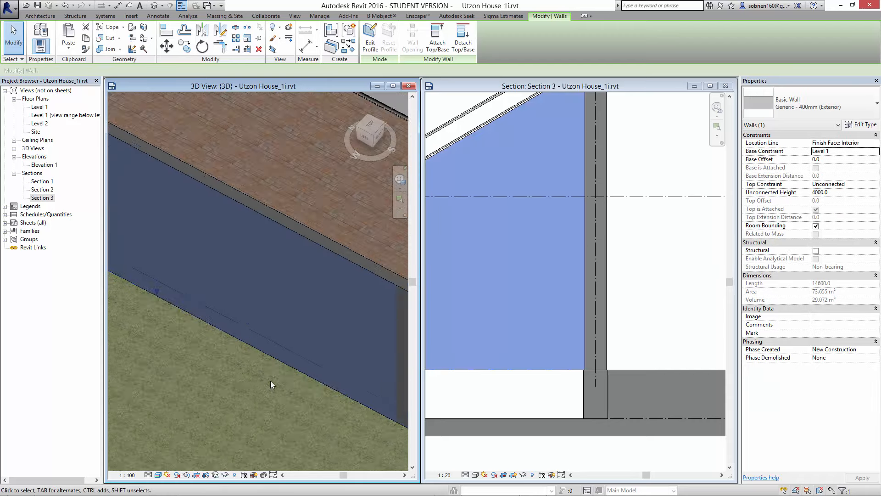
key(Escape)
- Copy the converted exterior wall and paste it aligned to the Foundation Level
scroll(250, 395, down, 5)
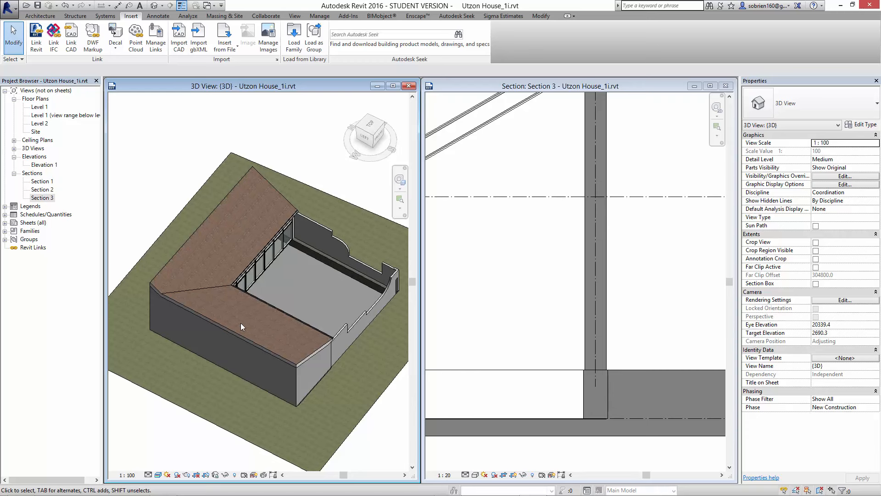
click(241, 323)
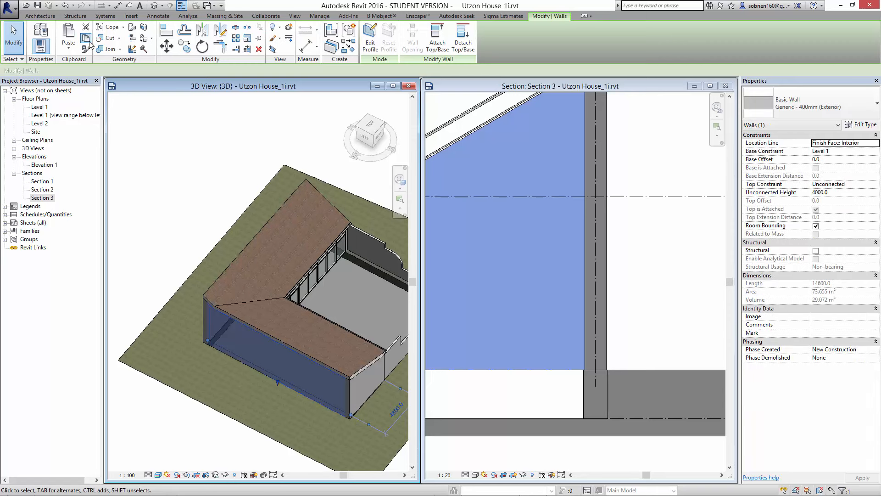
click(65, 53)
click(90, 83)
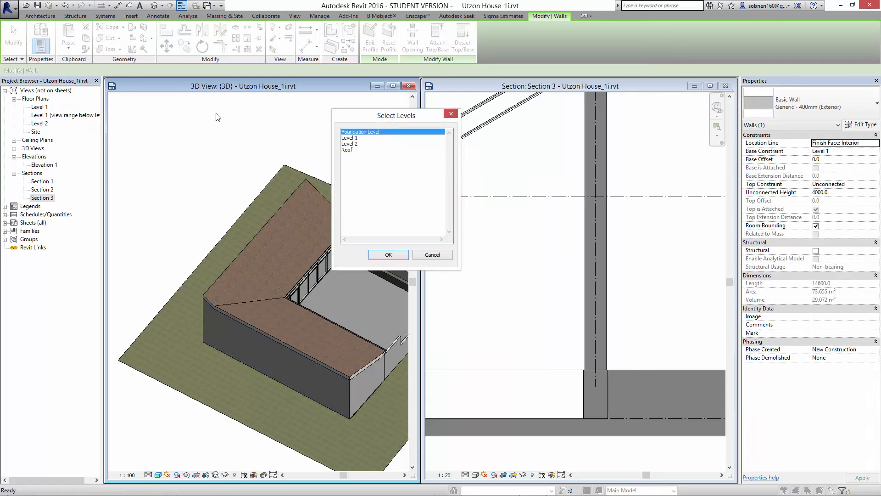
click(389, 254)
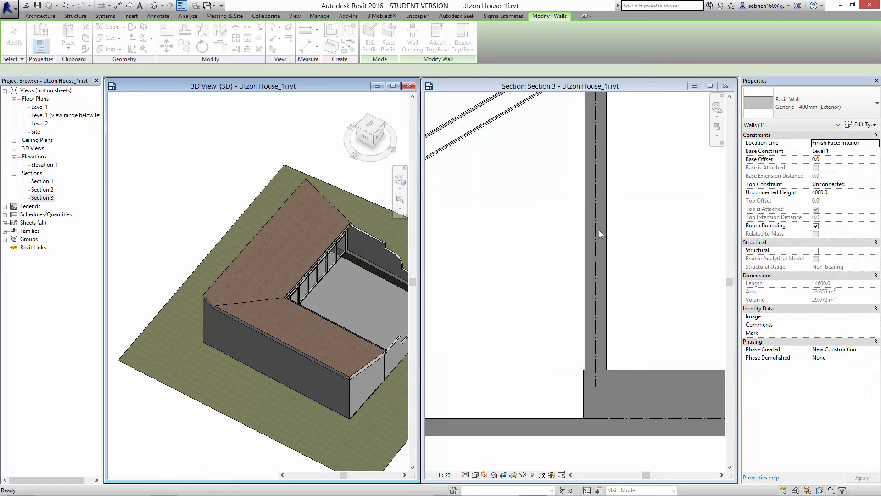
click(851, 353)
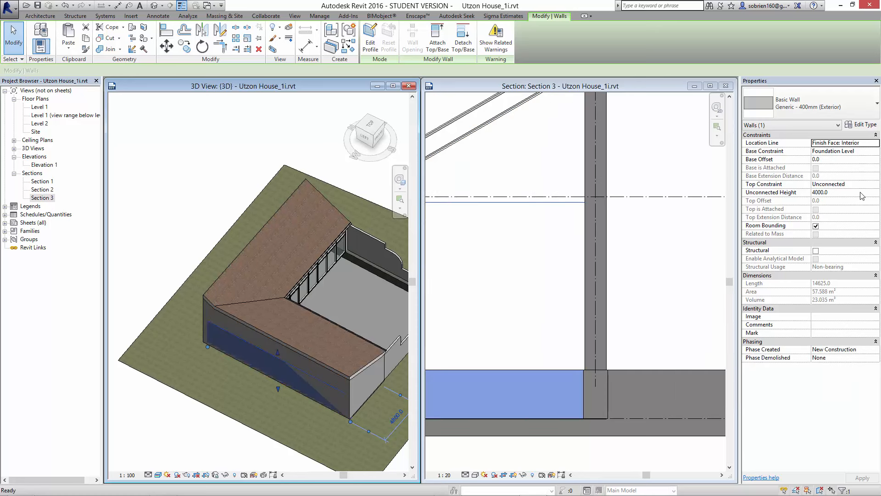
- Set the pasted wall's top constraint to Up to level: Level 1 and deselect it
click(875, 184)
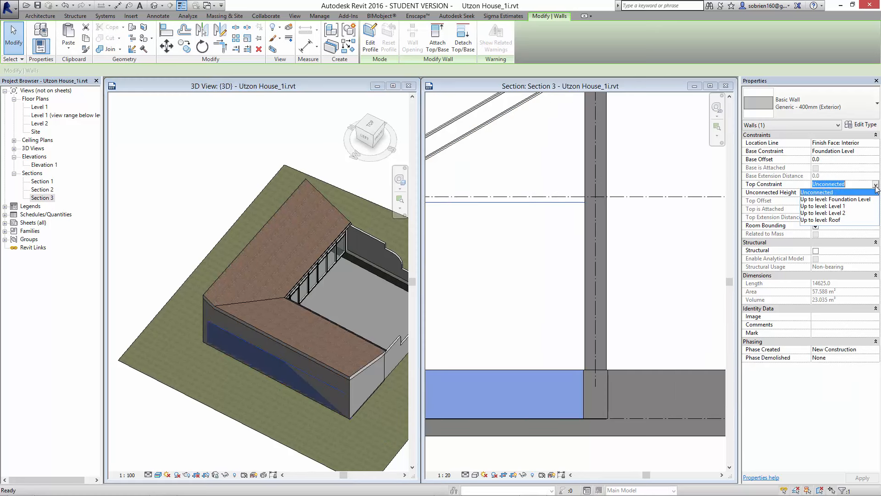
click(842, 207)
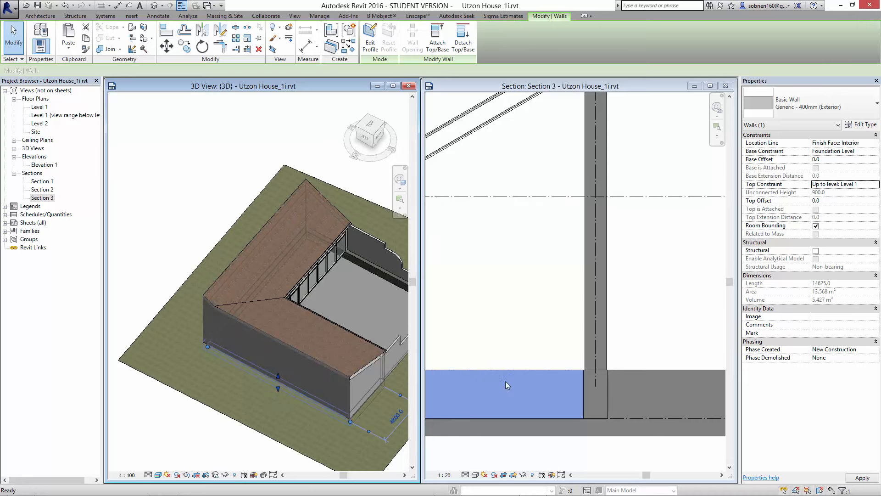
click(684, 456)
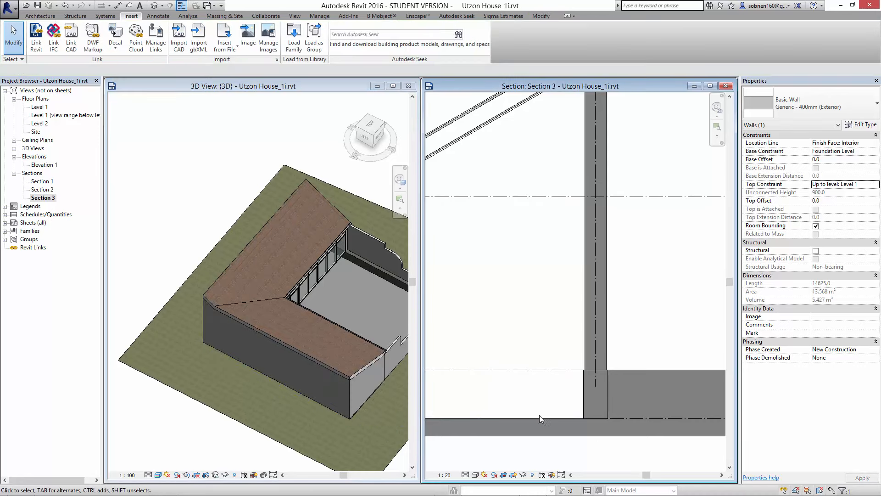
- Examine the house in Section 3 and from several 3D angles, checking the courtyard walls and the foundation from below
scroll(437, 370, down, 1)
scroll(439, 374, down, 1)
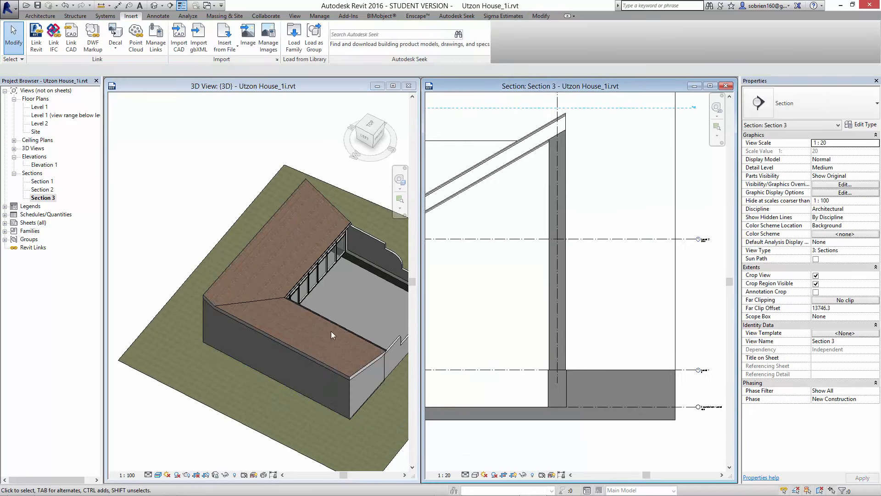
shift+middle_drag(359, 310, 154, 325)
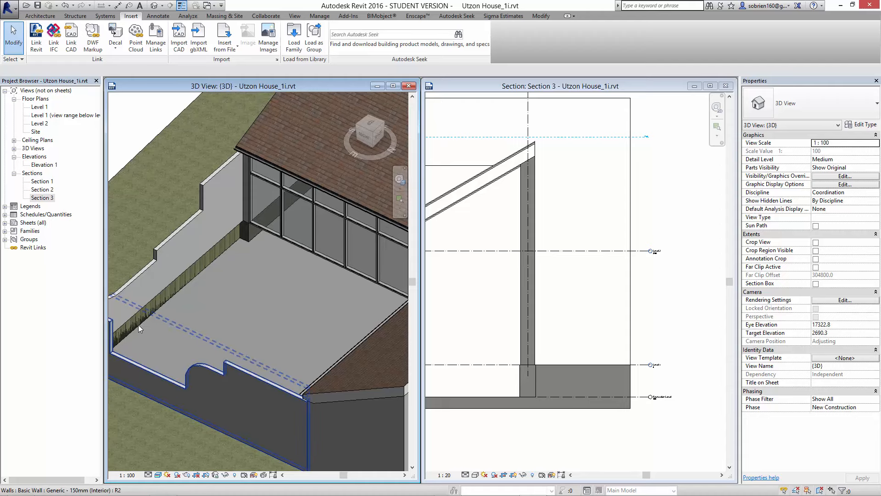
shift+middle_drag(146, 340, 248, 351)
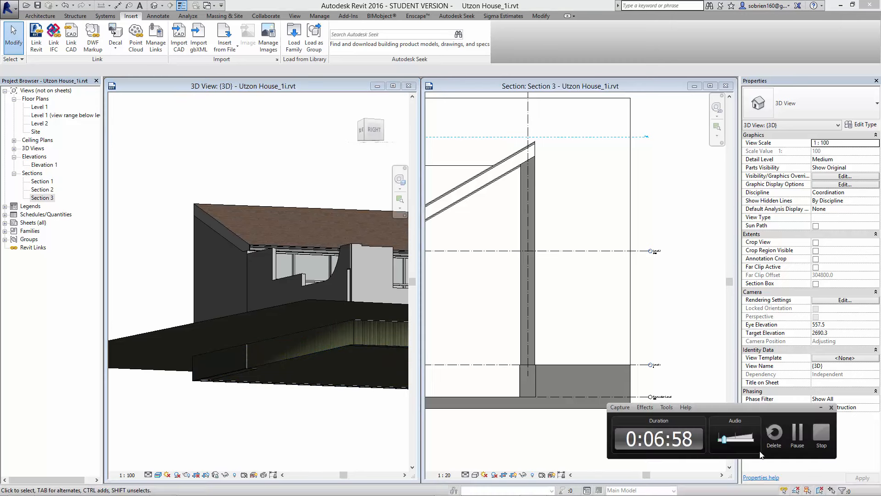
shift+middle_drag(342, 402, 367, 398)
scroll(363, 402, up, 8)
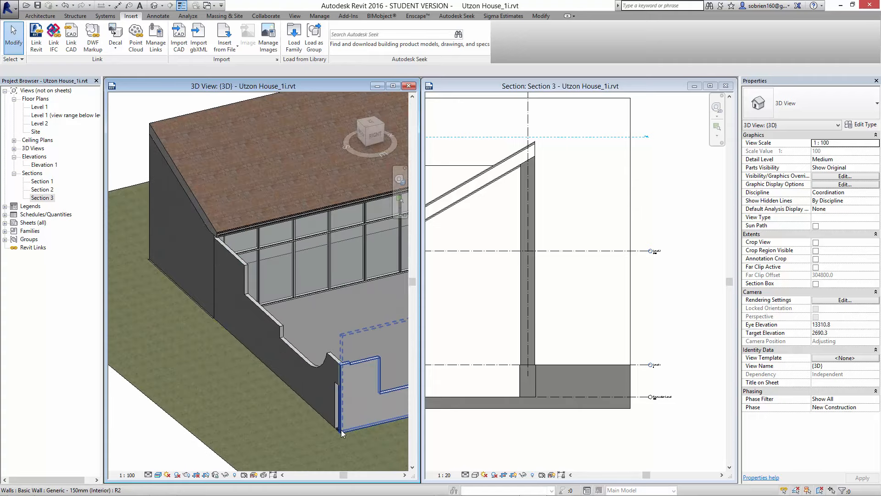
scroll(335, 416, down, 3)
middle_drag(334, 414, 199, 430)
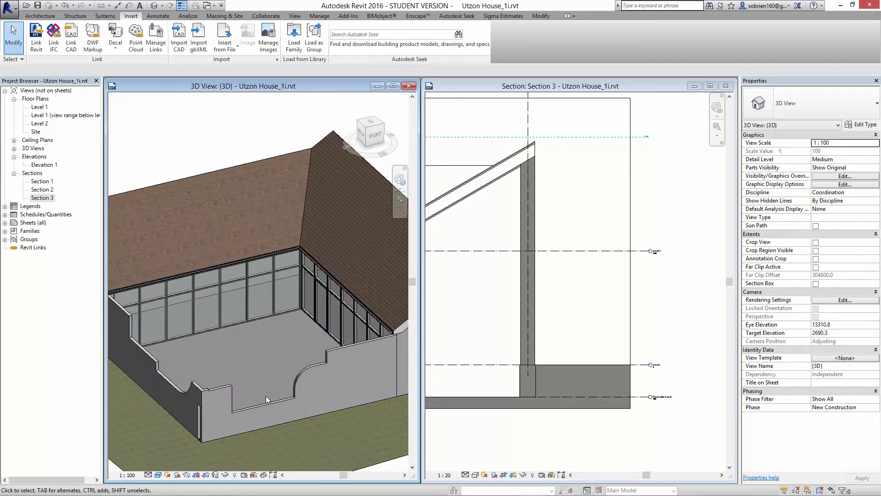
middle_drag(311, 396, 289, 410)
scroll(313, 376, down, 1)
scroll(288, 409, up, 2)
shift+middle_drag(280, 371, 307, 365)
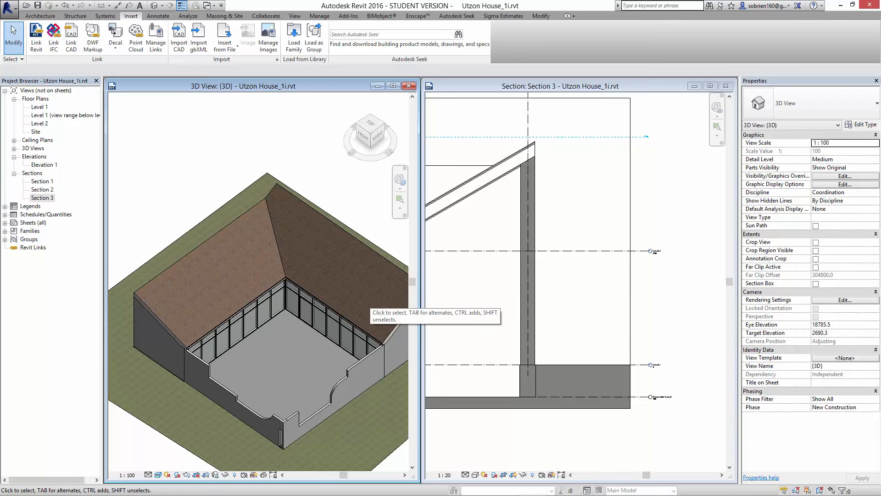
- Open the Level 1 floor plan maximized and review the wall layout around the courtyard
double_click(40, 107)
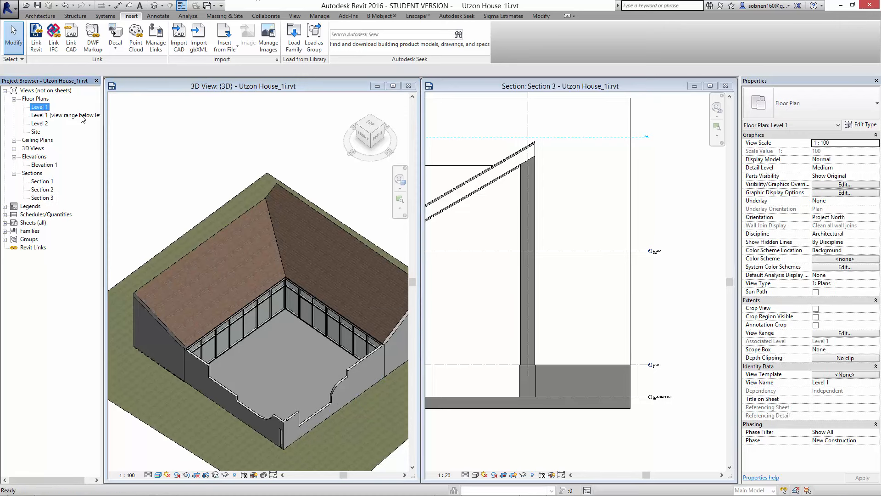
click(710, 217)
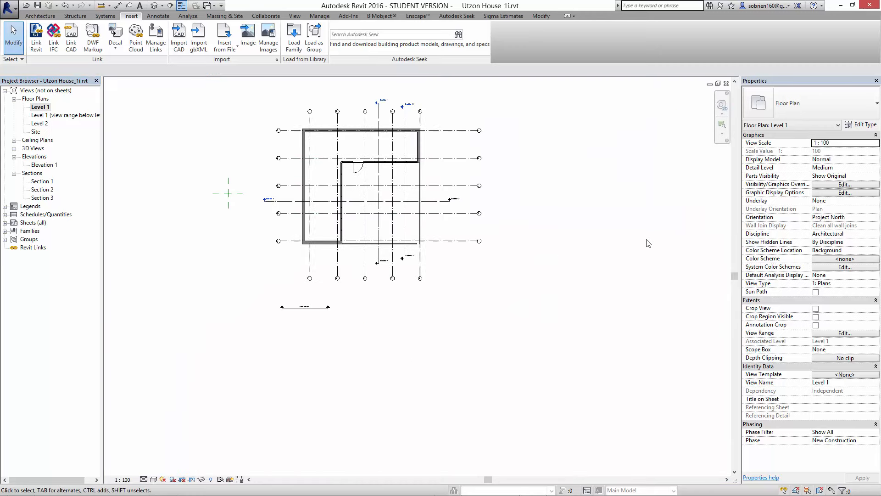
middle_drag(435, 192, 441, 251)
scroll(441, 251, up, 6)
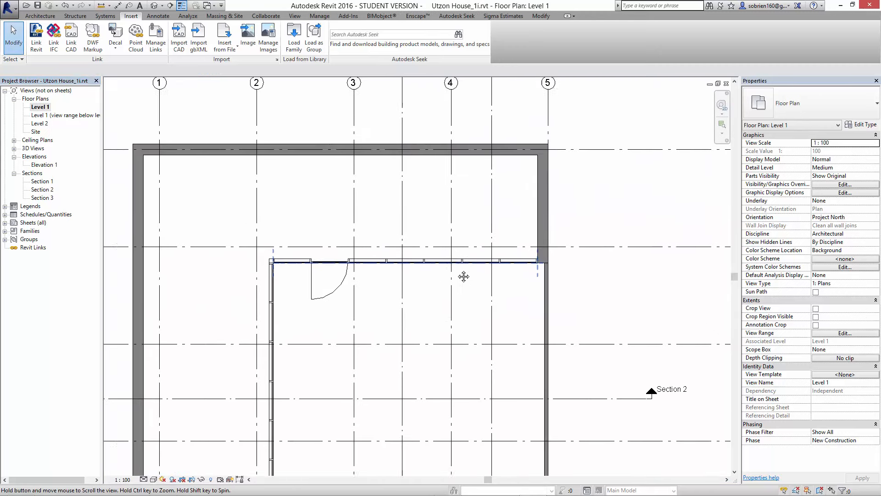
scroll(524, 252, down, 3)
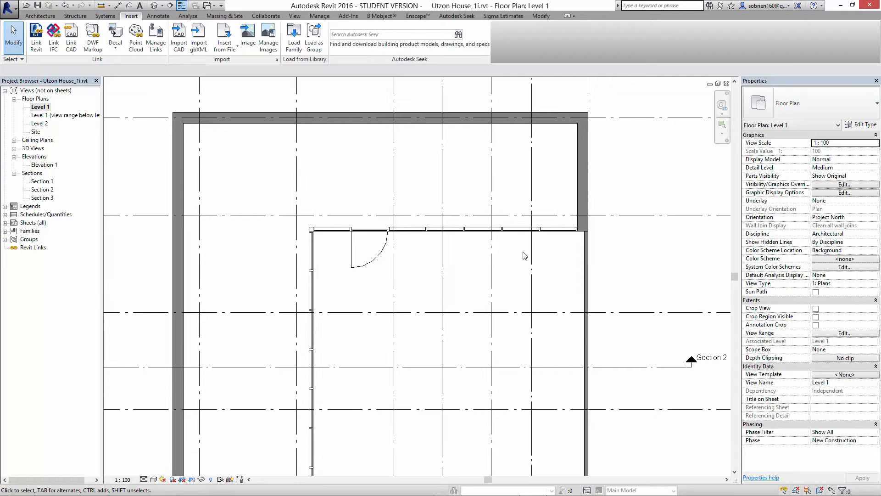
scroll(519, 311, down, 2)
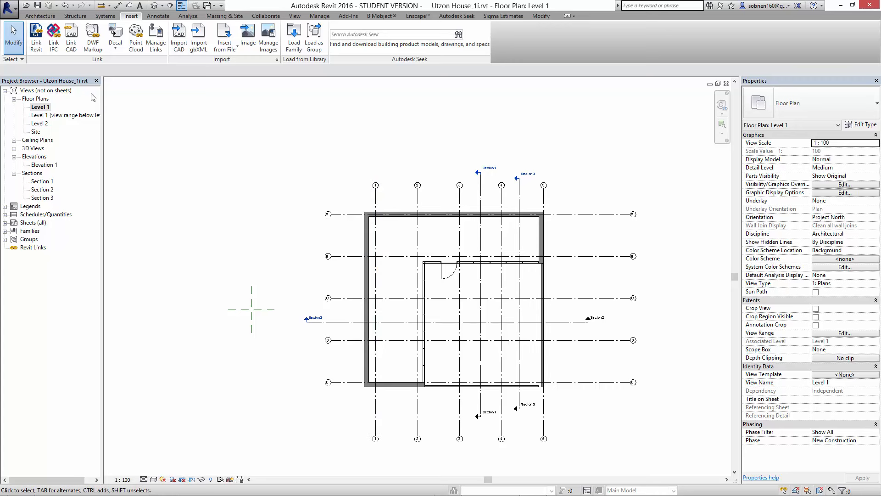
- Start an architectural floor on Level 1 and pick the inner faces of the four 400mm exterior walls as boundary lines
click(40, 16)
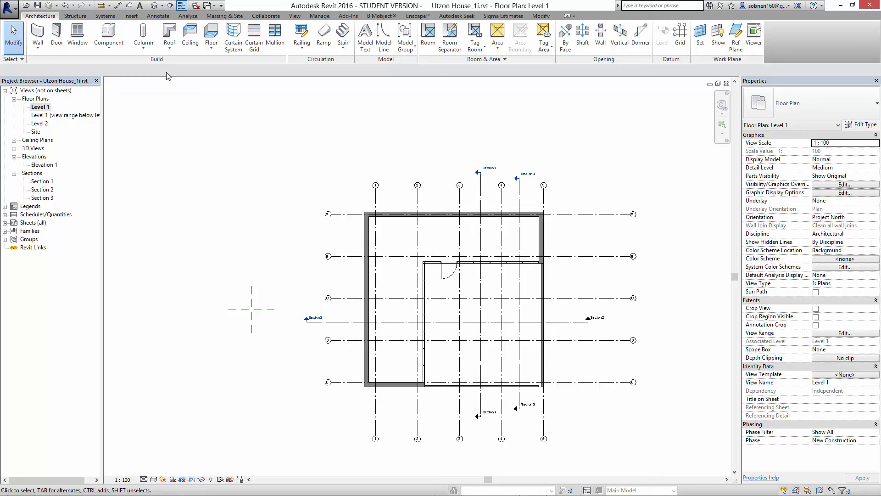
click(213, 48)
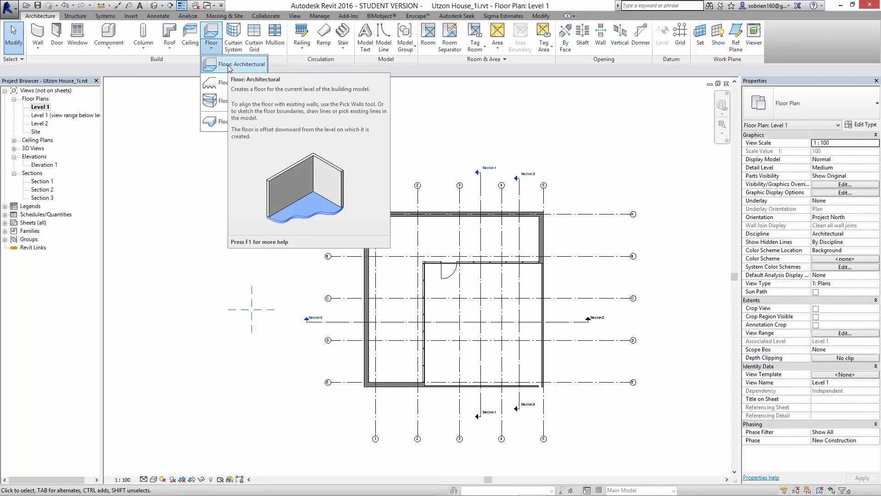
click(229, 66)
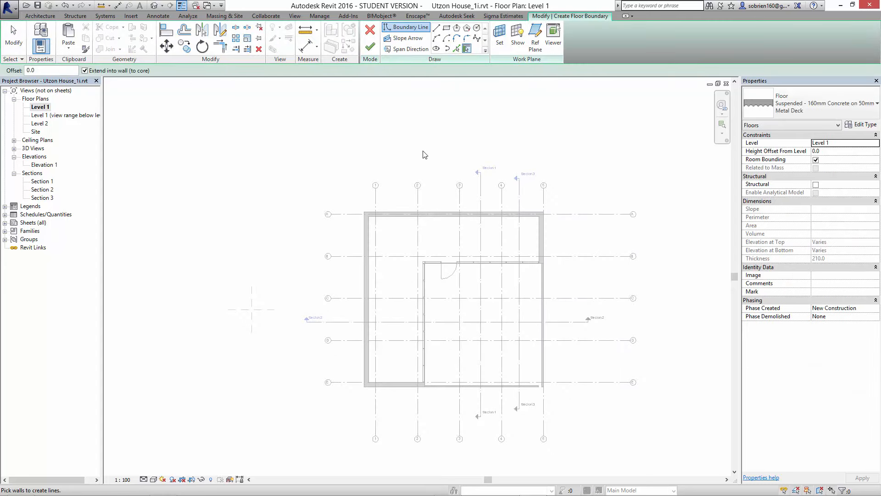
scroll(469, 57, up, 2)
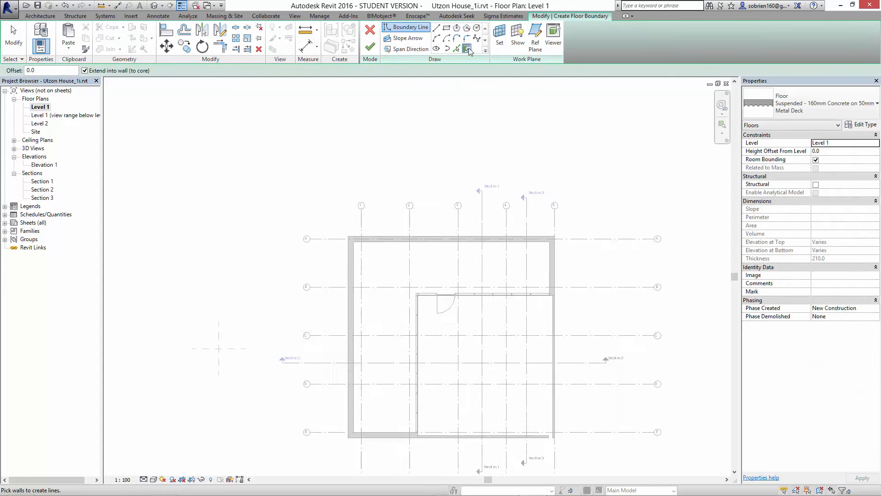
middle_drag(488, 299, 546, 217)
scroll(476, 236, up, 1)
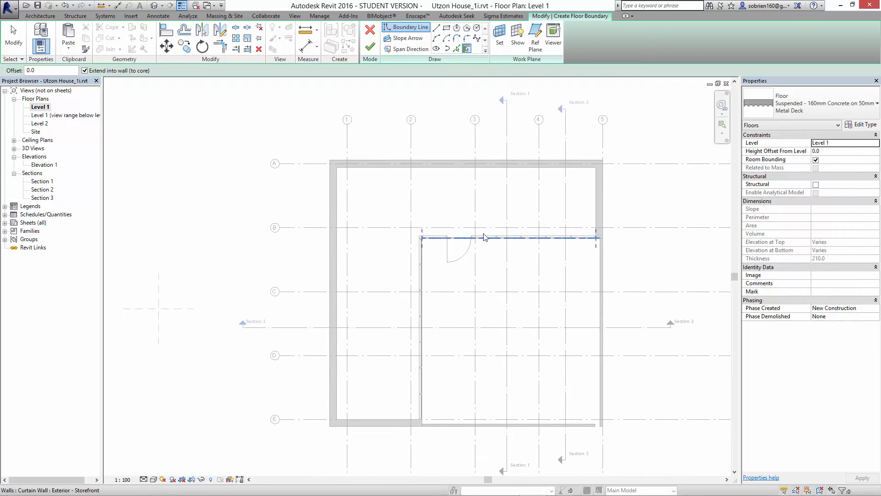
middle_drag(490, 238, 495, 234)
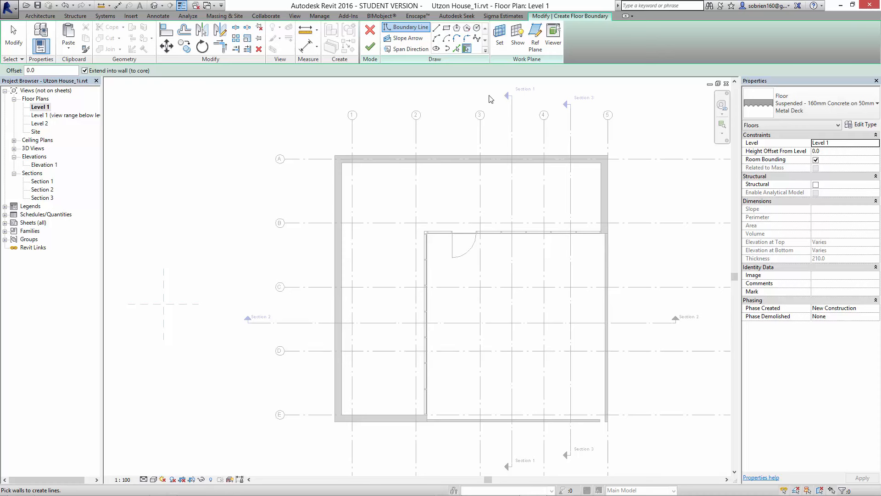
click(456, 48)
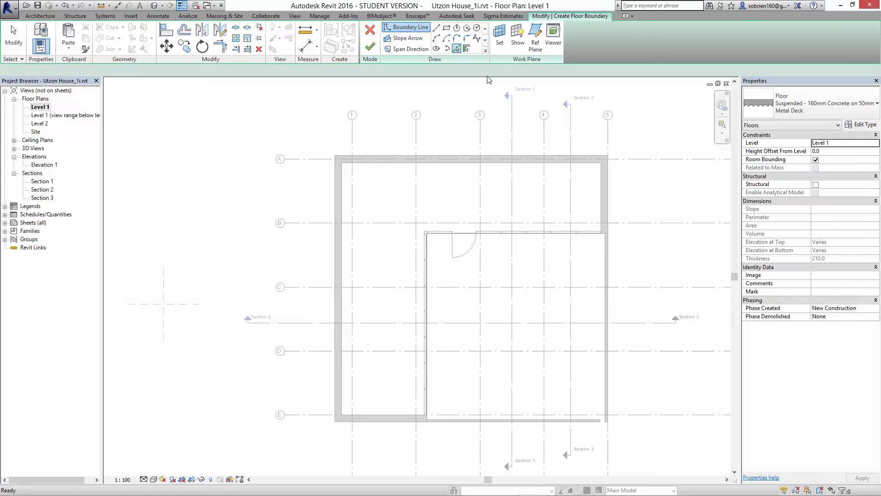
click(599, 184)
click(591, 165)
click(343, 244)
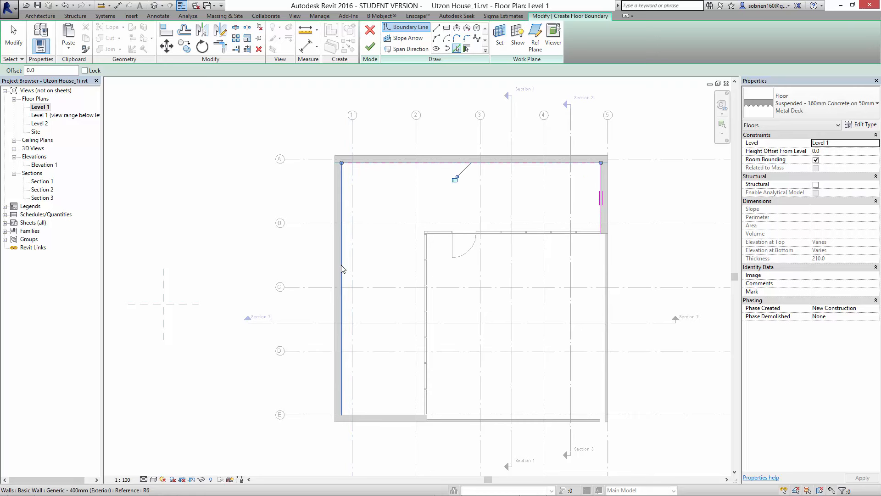
click(389, 414)
- Pick the room-side face of one panel on each of the two courtyard curtain walls as floor boundary lines
scroll(401, 406, up, 3)
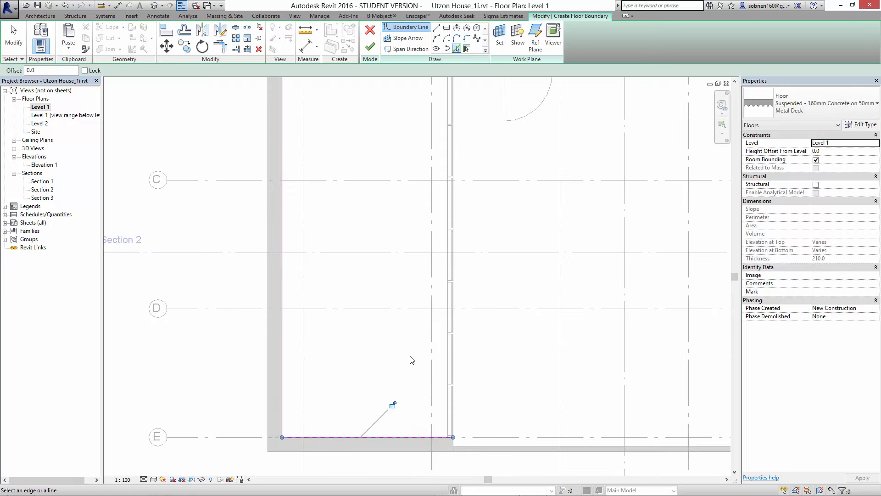
click(447, 350)
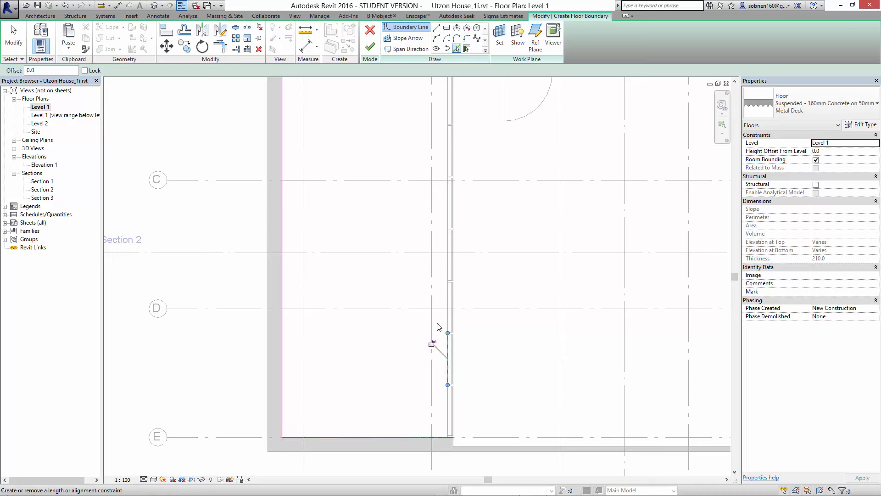
middle_drag(445, 325, 375, 451)
middle_drag(462, 364, 402, 380)
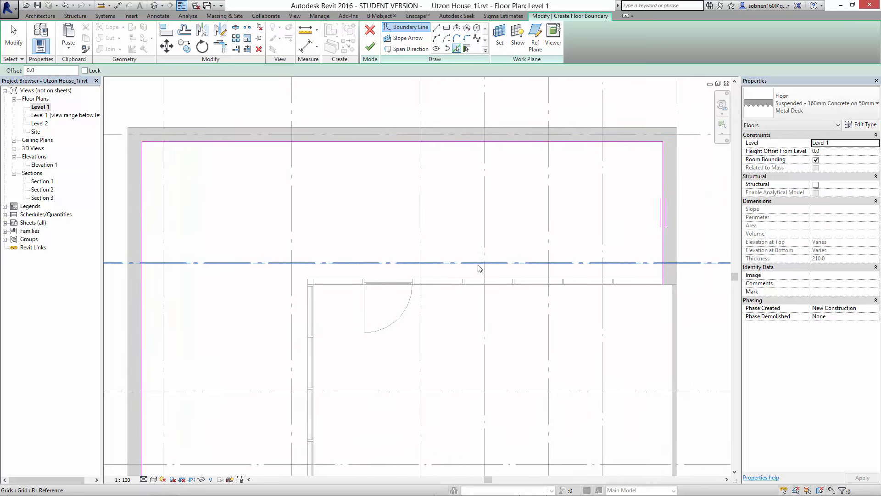
click(477, 279)
middle_drag(413, 321, 441, 295)
key(Escape)
key(Escape)
middle_drag(433, 328, 398, 297)
scroll(398, 297, down, 1)
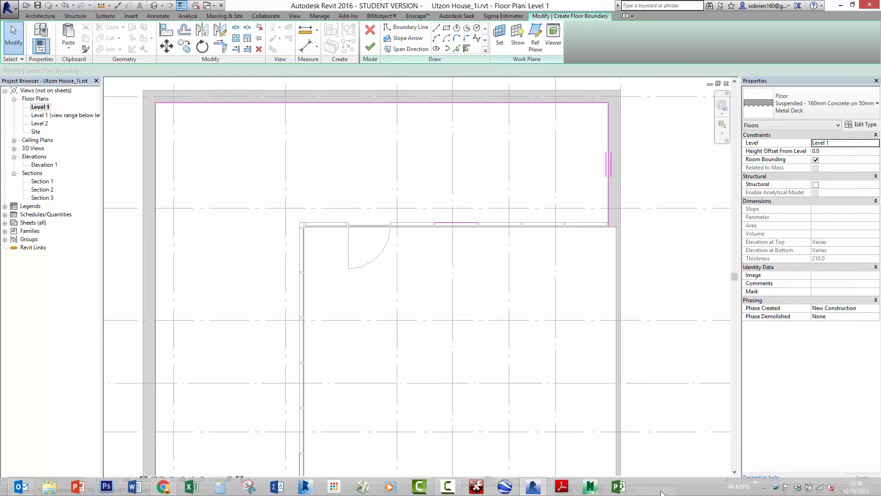
click(457, 488)
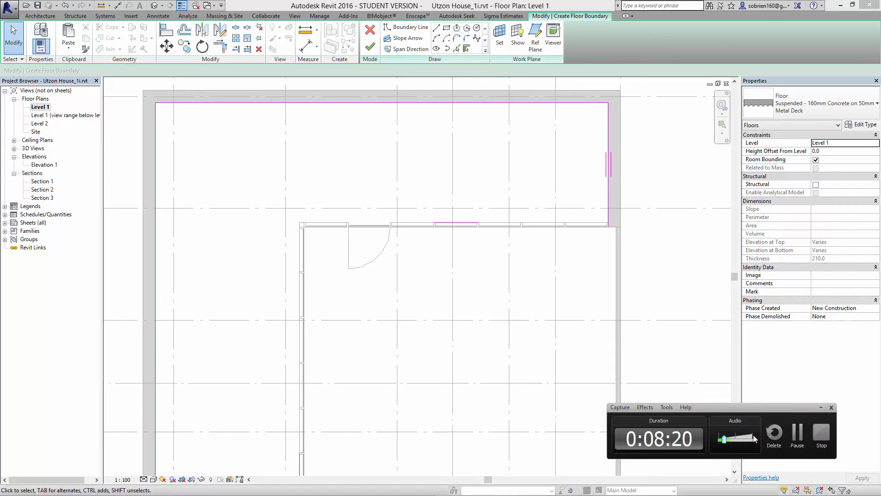
click(819, 407)
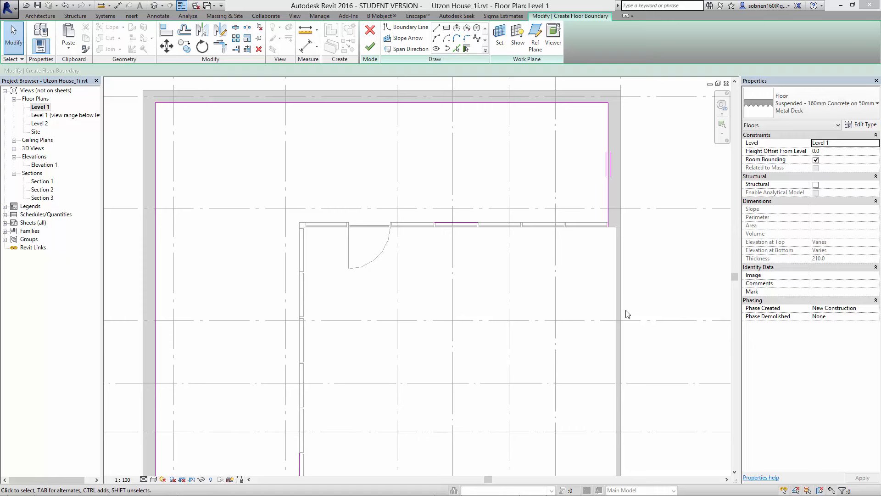
- Trim and extend the curtain wall boundary lines to meet each other and the exterior wall lines, closing the L-shaped floor outline
middle_drag(486, 279, 490, 256)
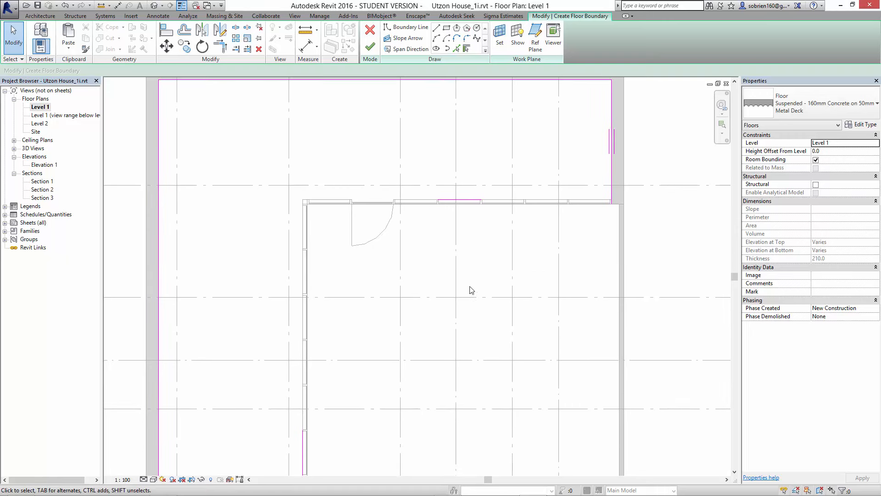
click(221, 47)
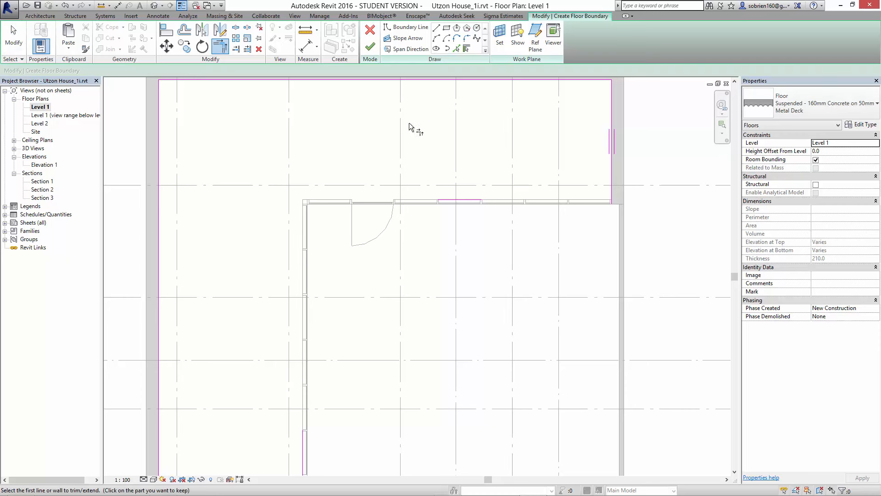
click(607, 170)
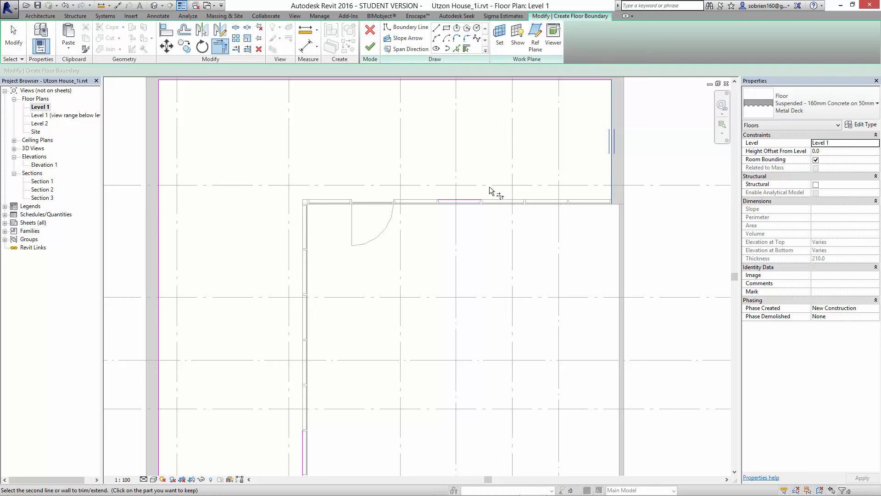
click(474, 199)
click(461, 199)
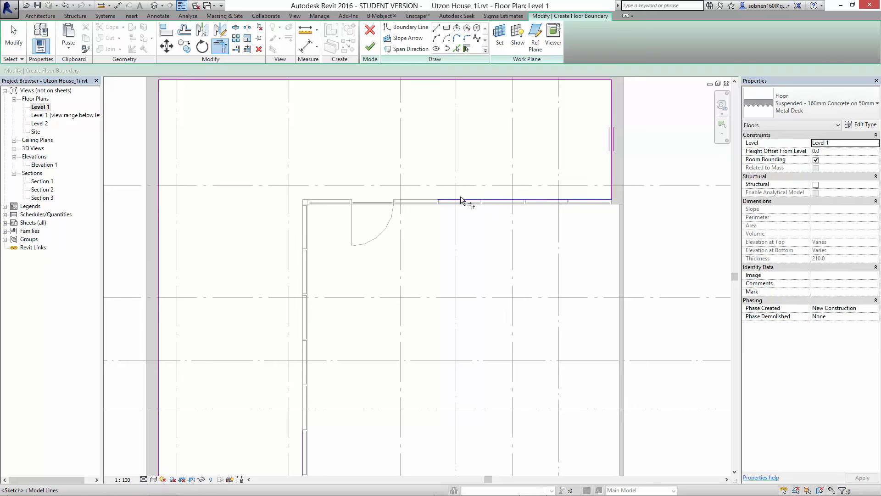
click(302, 440)
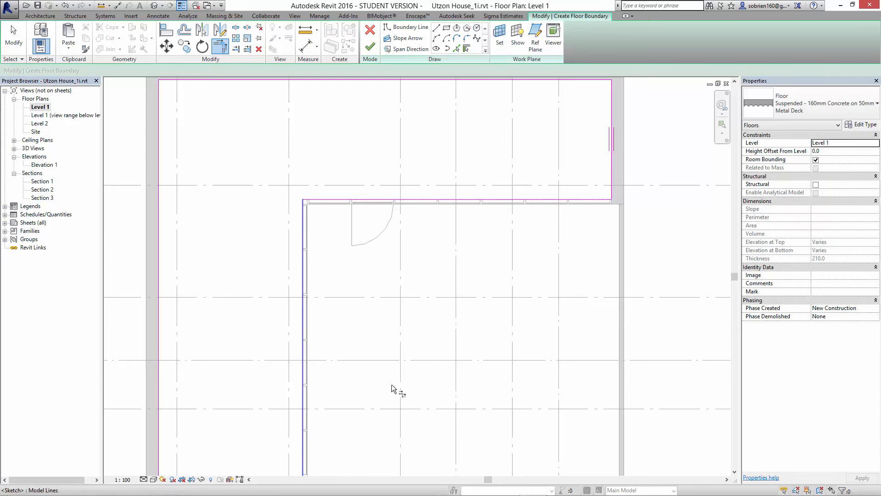
middle_drag(392, 384, 365, 216)
click(270, 343)
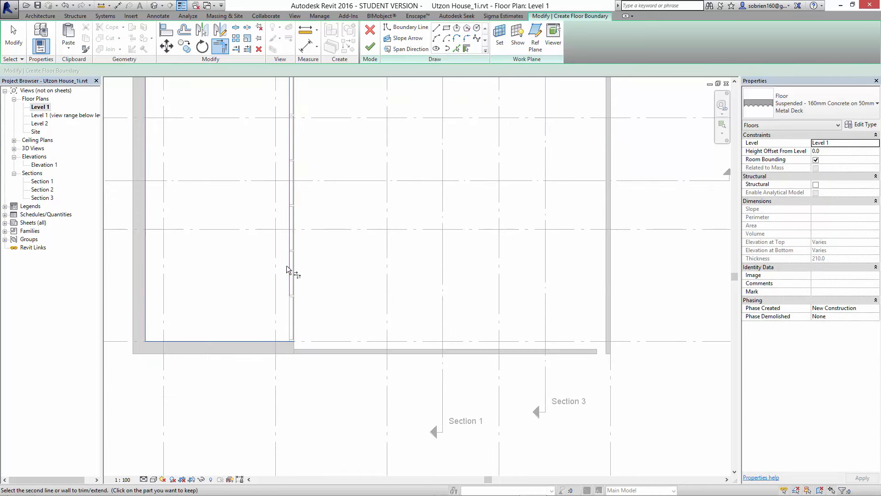
click(286, 265)
middle_drag(411, 283, 411, 407)
scroll(411, 408, down, 2)
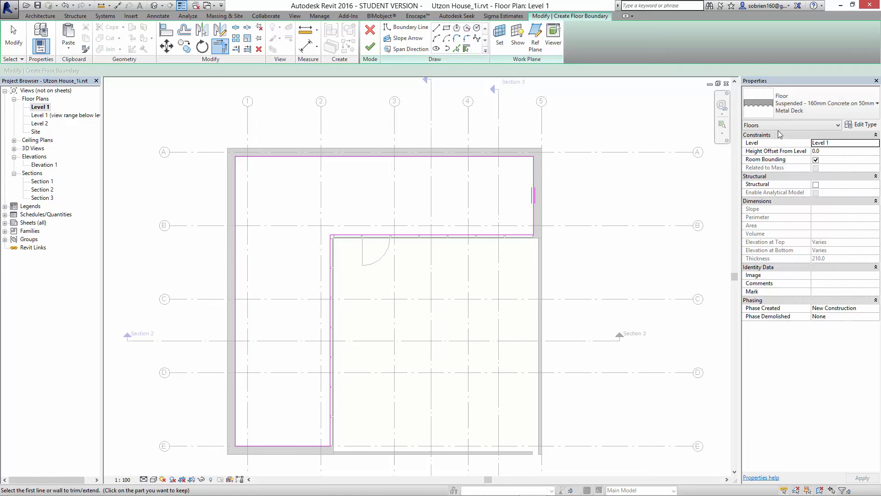
- Change the floor type to Ground - 400mm Concrete / Polystyrene
click(873, 106)
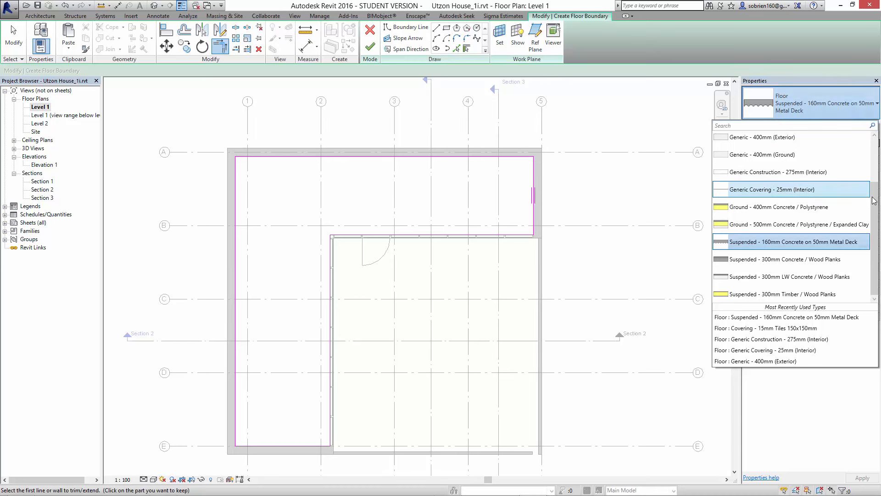
mouse_move(873, 203)
mouse_down()
mouse_move(874, 164)
mouse_move(876, 215)
mouse_up()
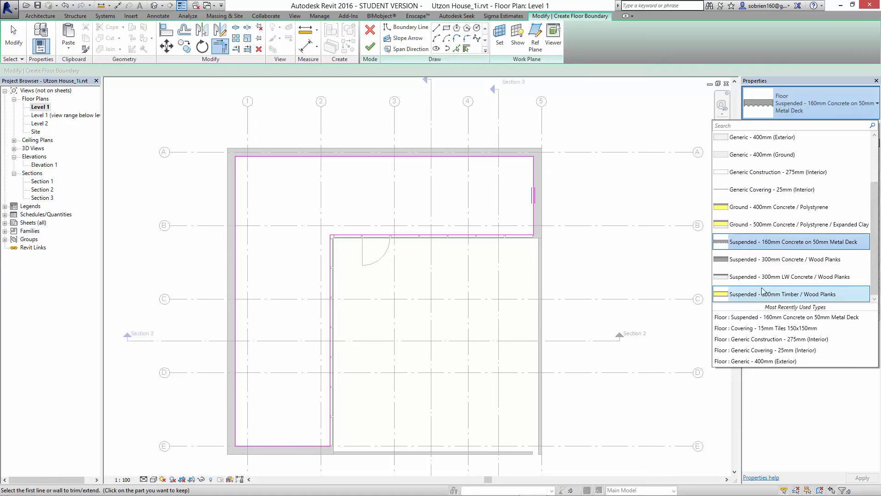
click(783, 211)
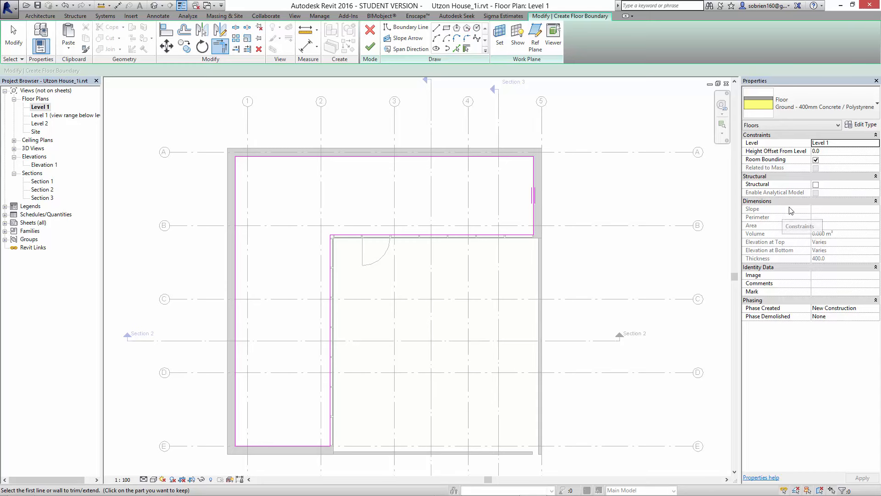
- Finish the floor sketch, attach the walls below to the floor's bottom, and detach the targets of walls that miss it
click(370, 46)
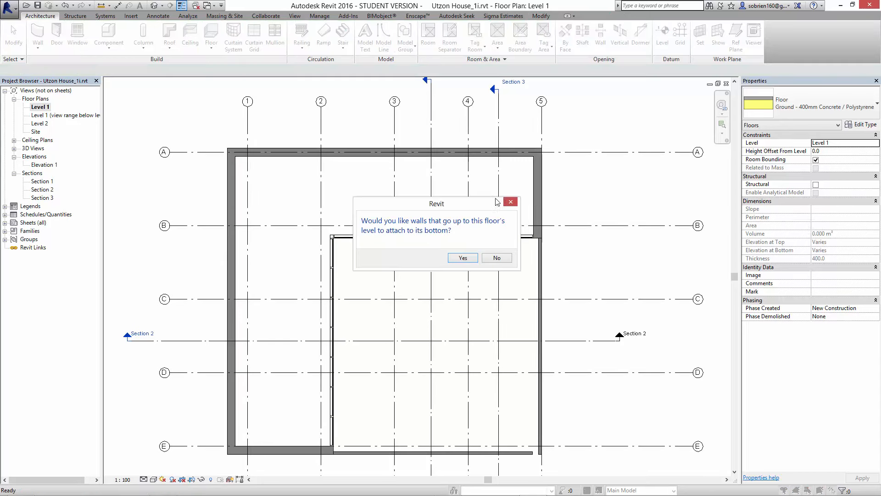
click(464, 258)
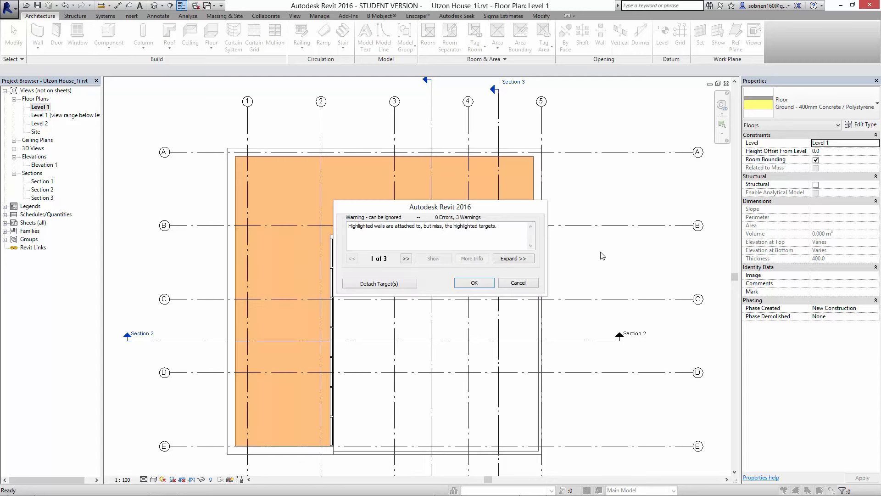
click(410, 285)
click(583, 275)
scroll(595, 263, down, 1)
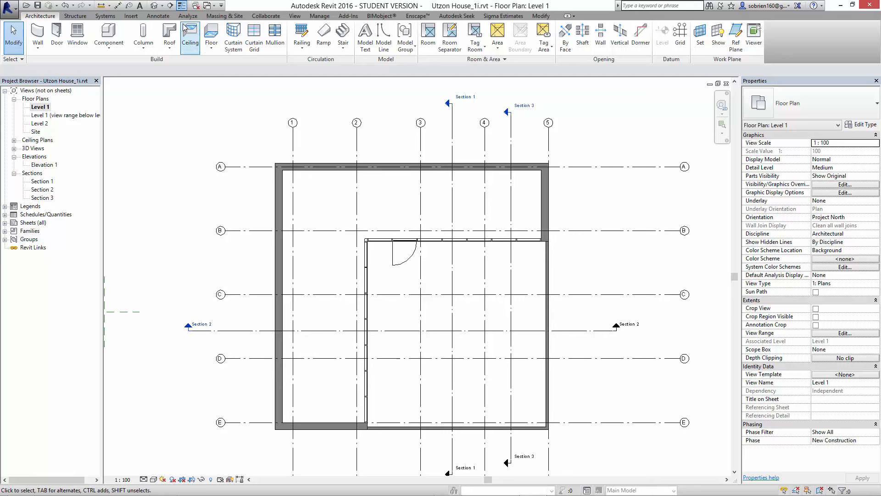
- Tile the open views and examine the new floor's edge beneath the curtain walls in a maximized 3D view
key(w)
key(t)
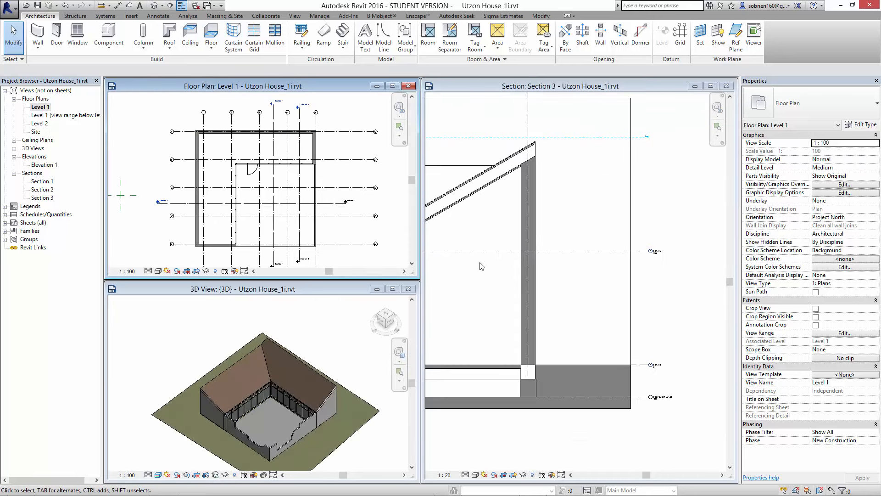
scroll(266, 411, up, 8)
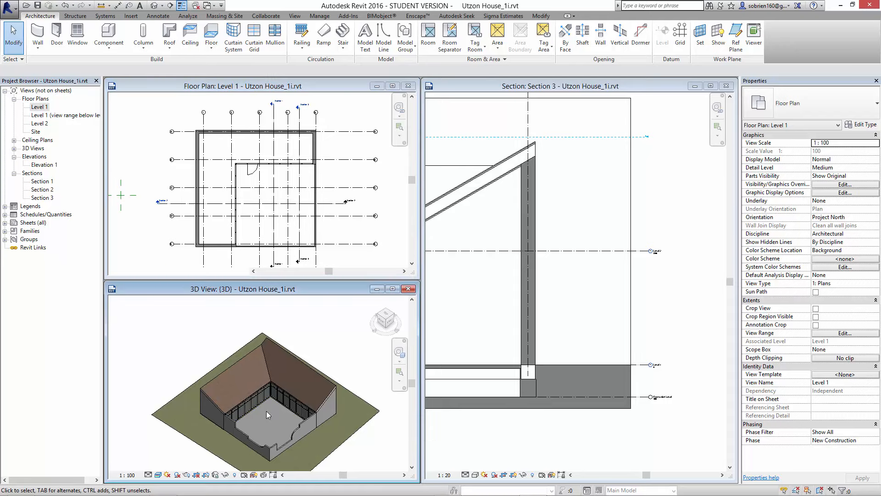
middle_drag(275, 390, 269, 431)
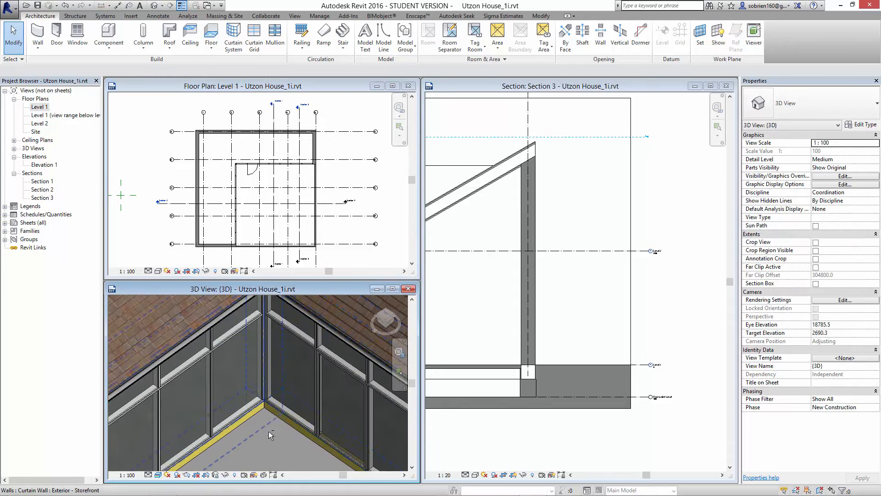
middle_drag(270, 369, 271, 274)
scroll(271, 335, up, 2)
middle_drag(271, 331, 268, 417)
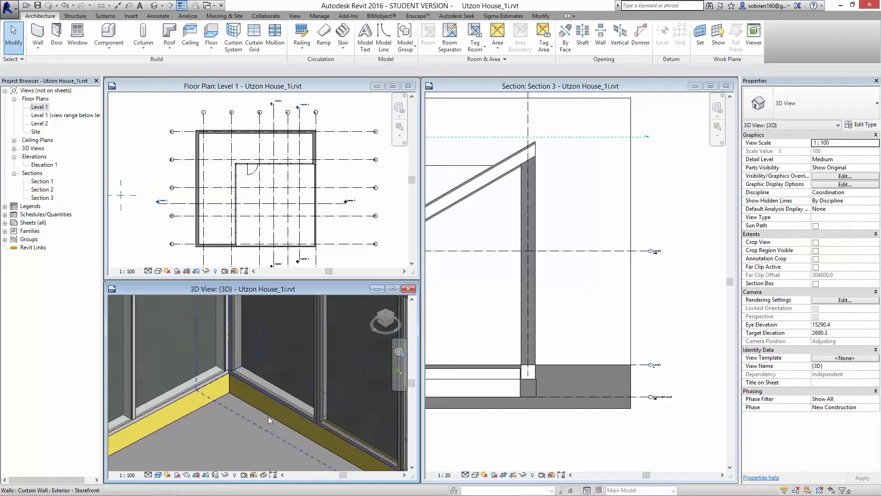
click(393, 290)
shift+middle_drag(394, 310, 442, 341)
scroll(444, 336, down, 5)
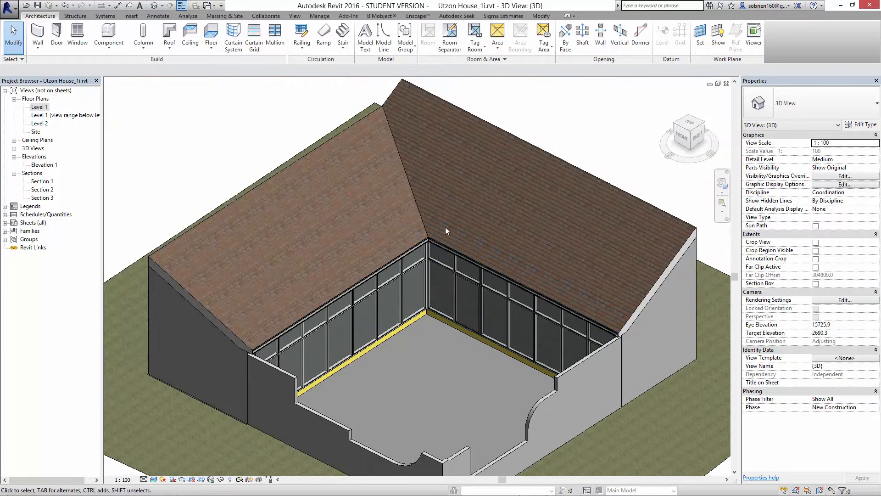
scroll(453, 253, down, 4)
shift+middle_drag(403, 144, 560, 241)
mouse_move(541, 495)
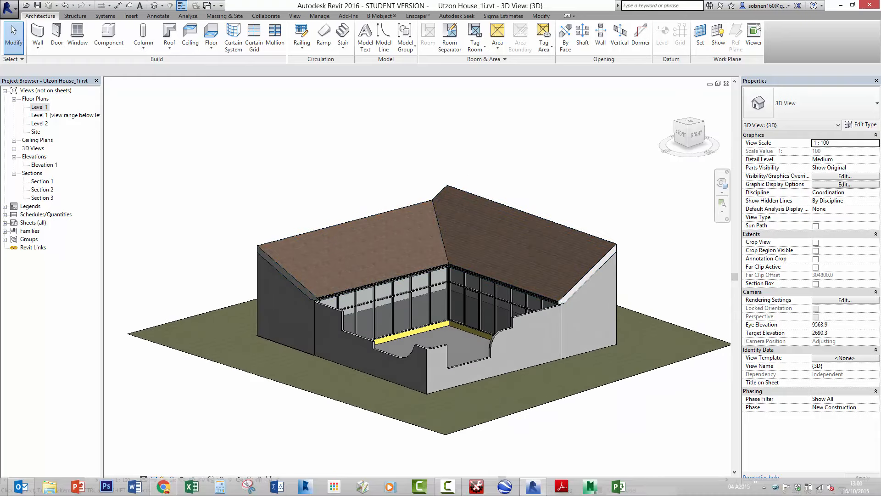
click(447, 487)
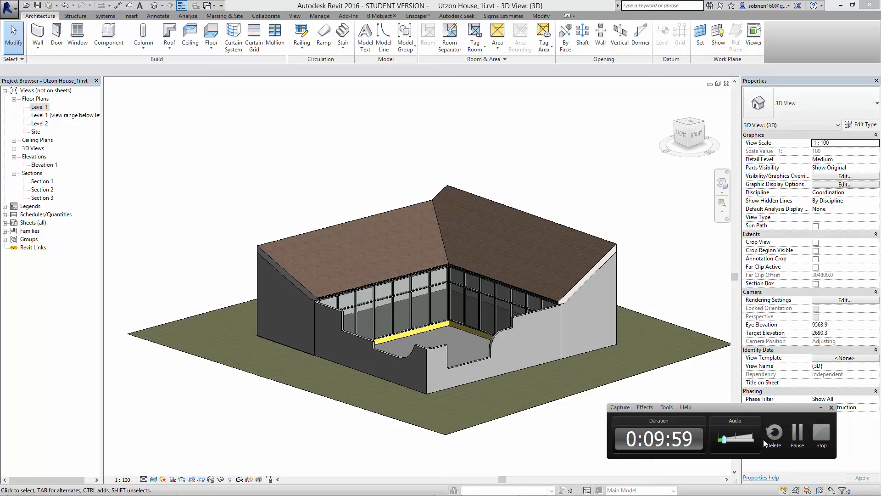
click(792, 430)
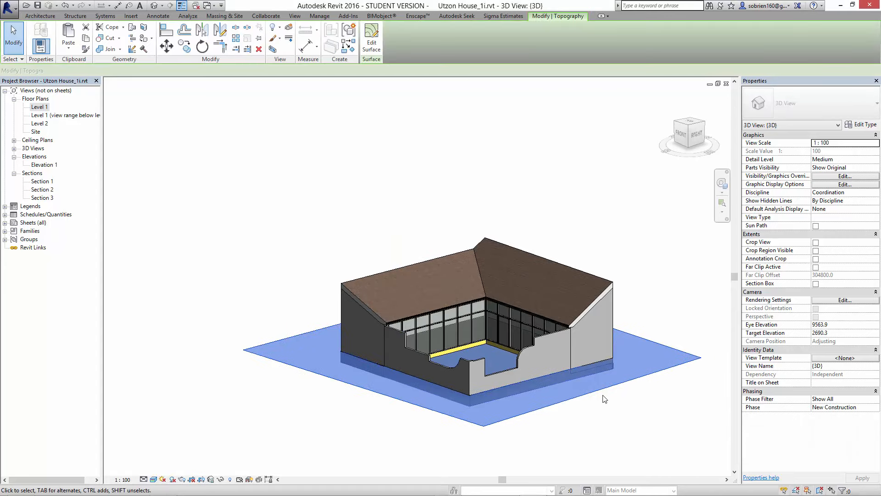
click(620, 415)
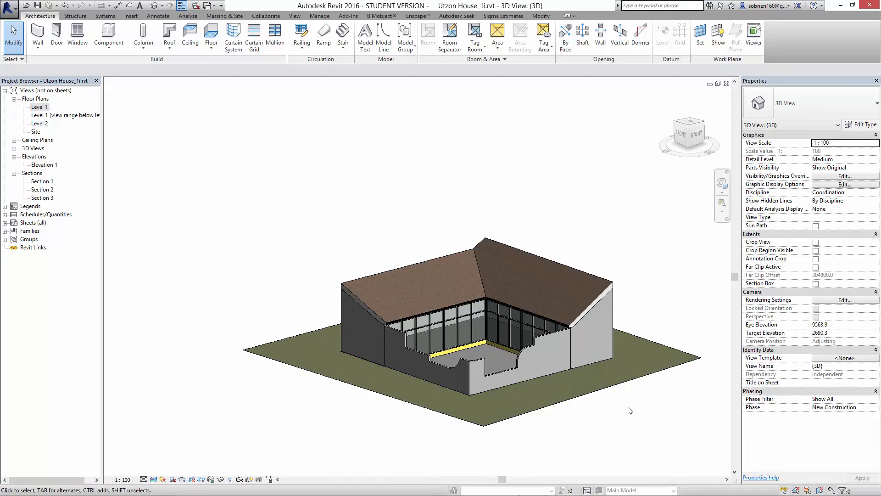
- Set the roof's base offset from Level 2 to 2000 and inspect the curtain walls beneath it in 3D
shift+middle_drag(630, 410, 567, 285)
shift+middle_drag(546, 278, 475, 324)
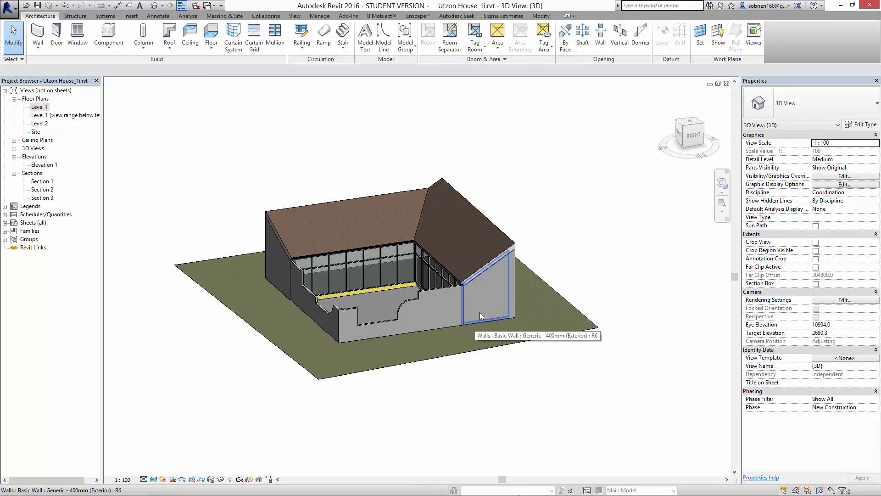
middle_drag(516, 177, 500, 218)
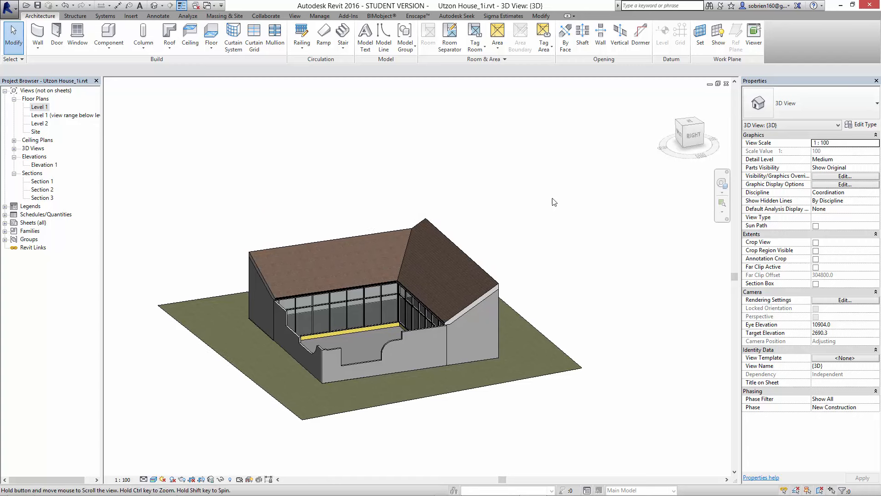
click(459, 257)
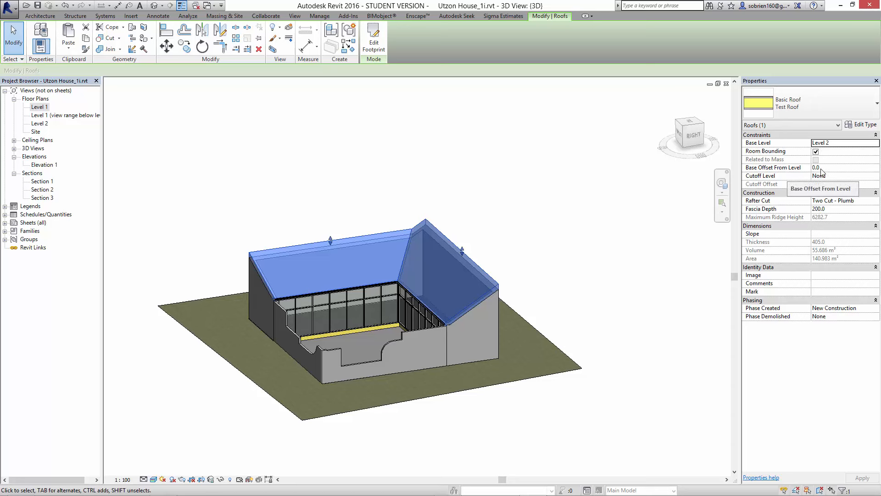
click(834, 169)
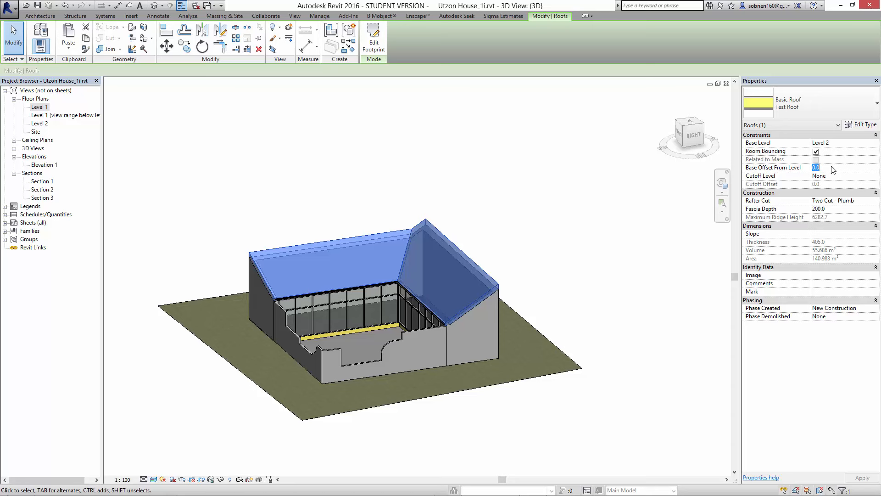
text(2000)
key(Return)
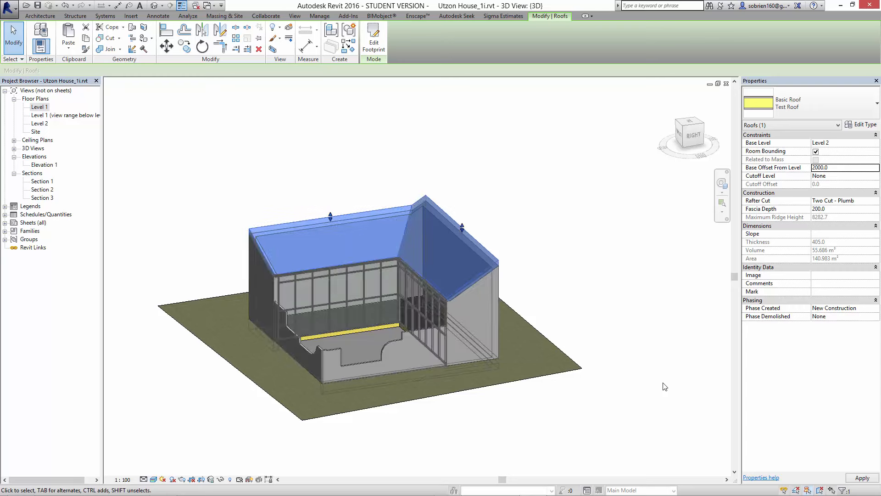
click(648, 335)
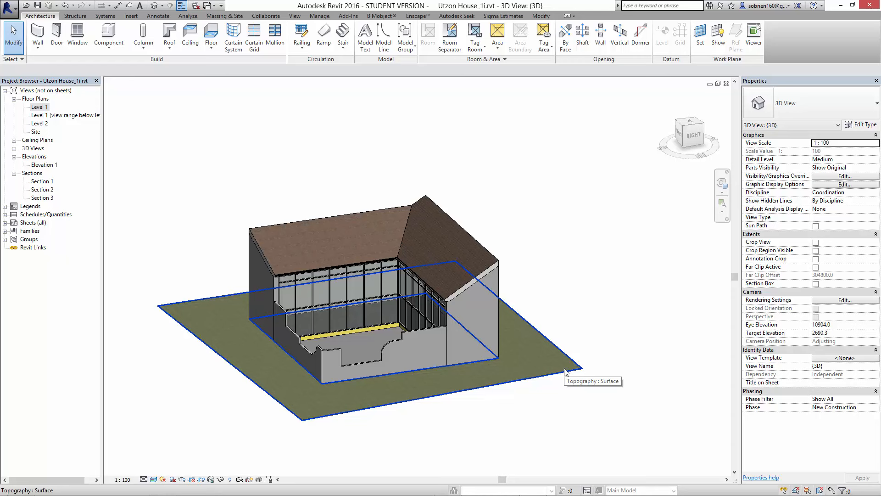
shift+middle_drag(617, 269, 356, 308)
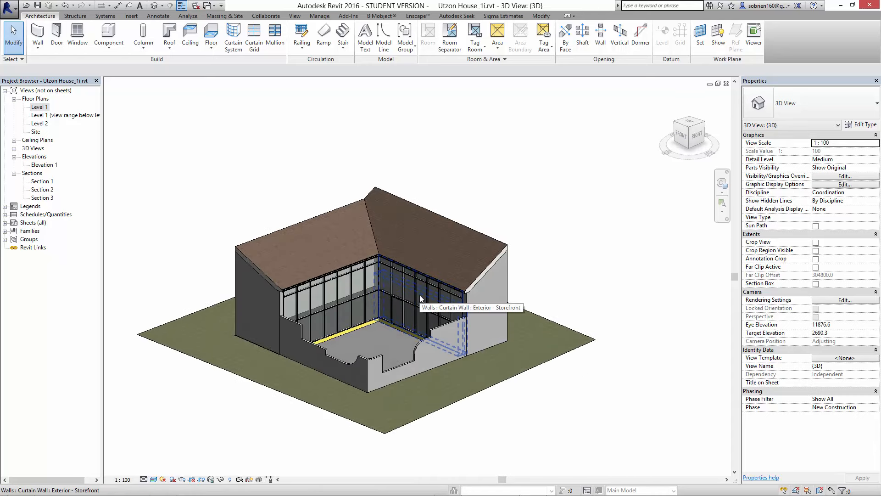
shift+middle_drag(507, 296, 439, 309)
scroll(505, 291, up, 1)
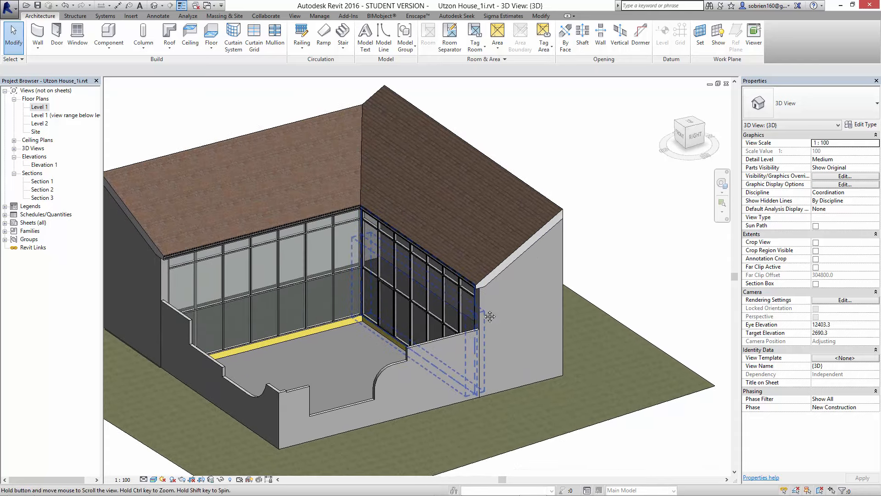
- Copy the Level 1 ground floor and paste it aligned to Level 2
scroll(363, 362, up, 3)
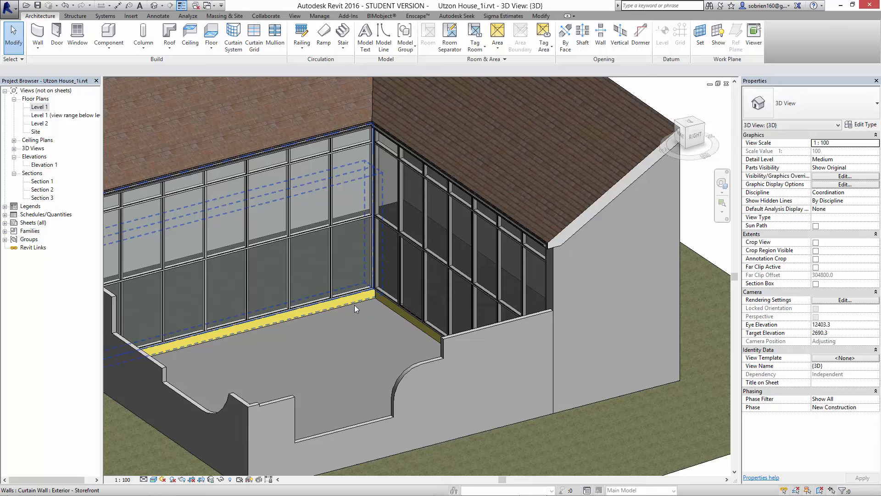
key(Tab)
click(389, 308)
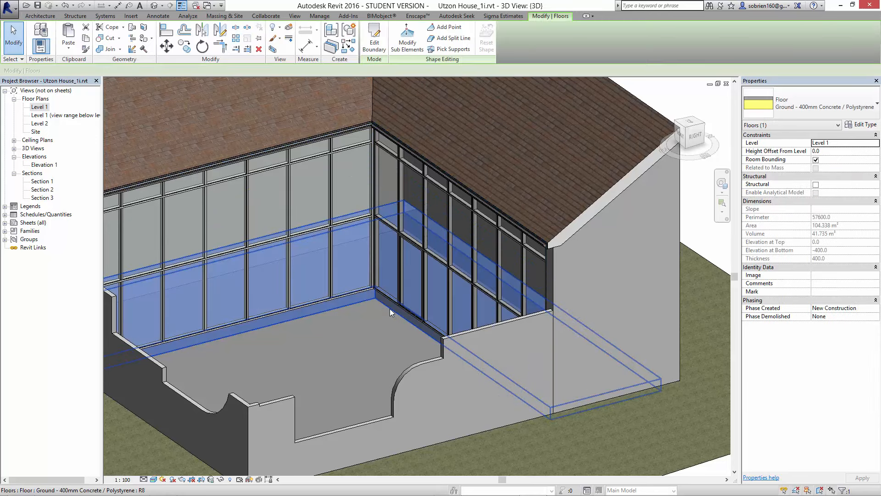
click(88, 39)
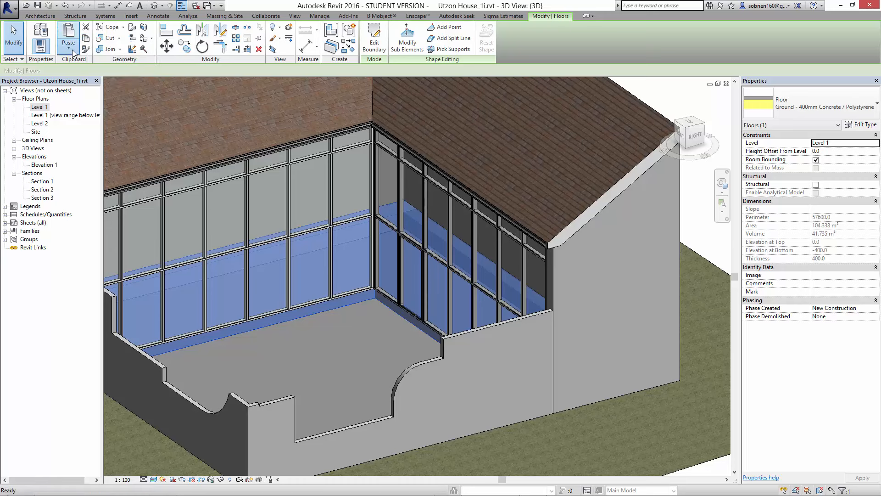
click(72, 50)
click(87, 83)
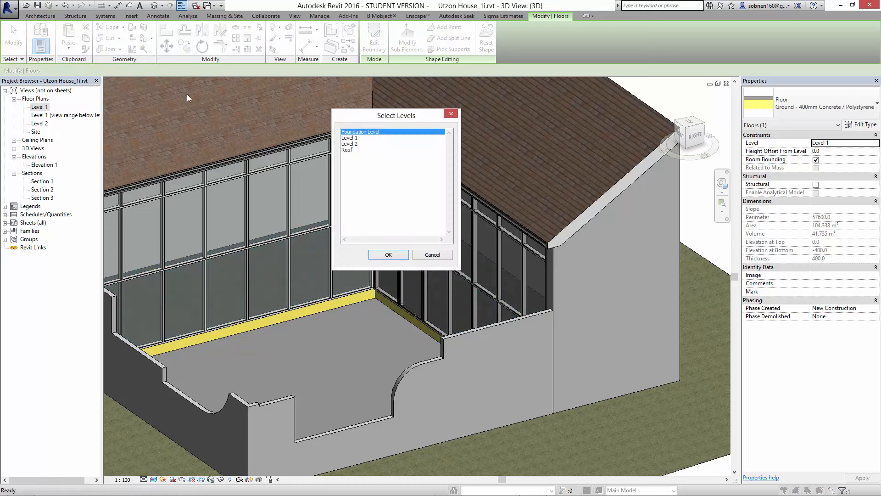
click(350, 144)
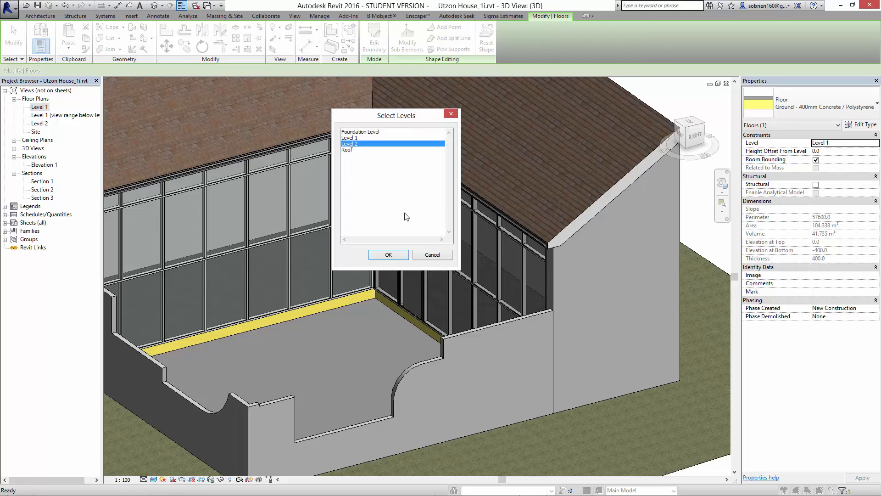
click(397, 256)
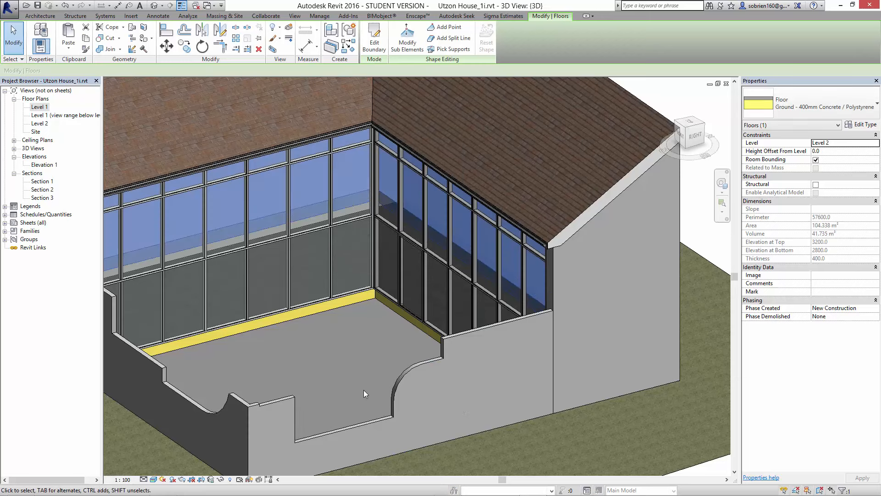
key(Escape)
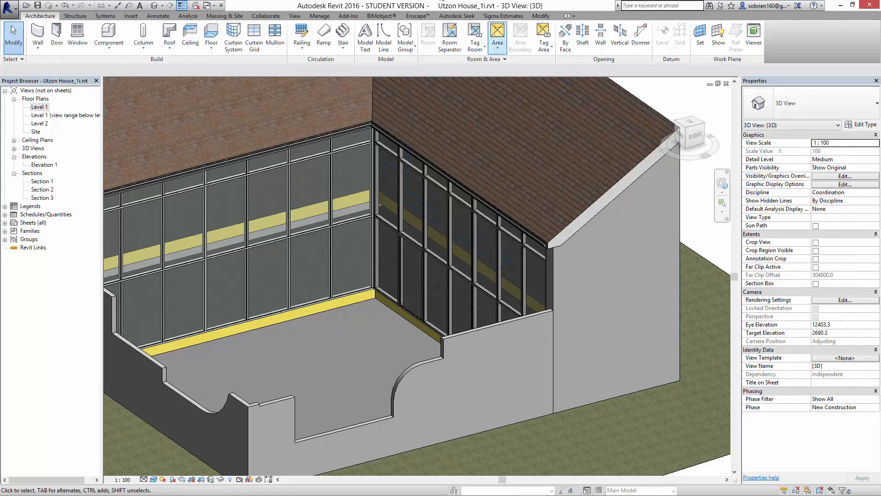
- Change the type of the Level 2 floor to Suspended - 300mm Timber / Wood Planks
click(346, 197)
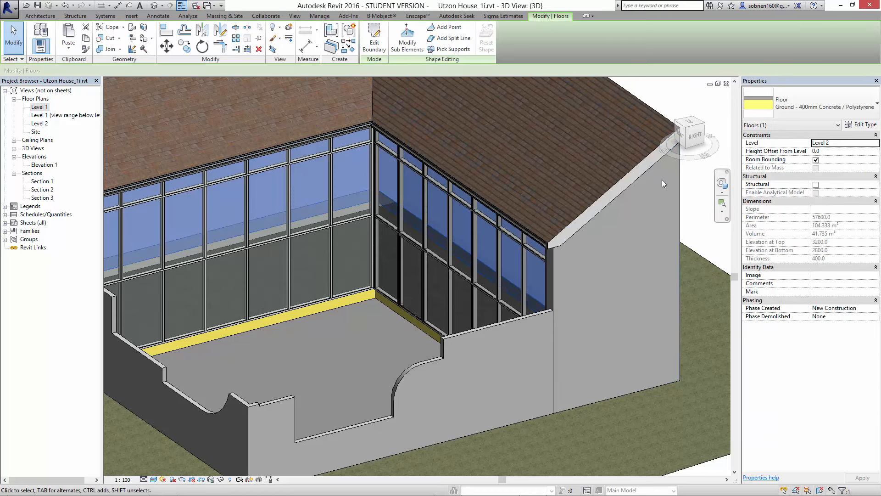
click(824, 97)
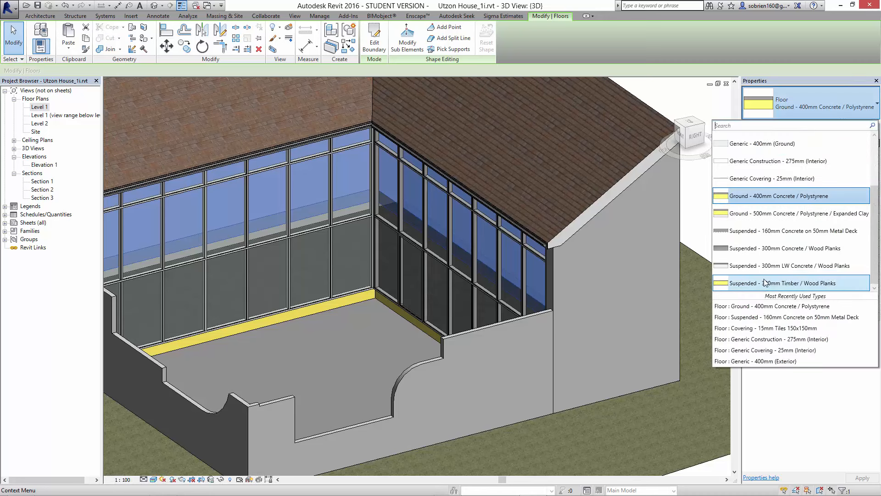
mouse_move(773, 270)
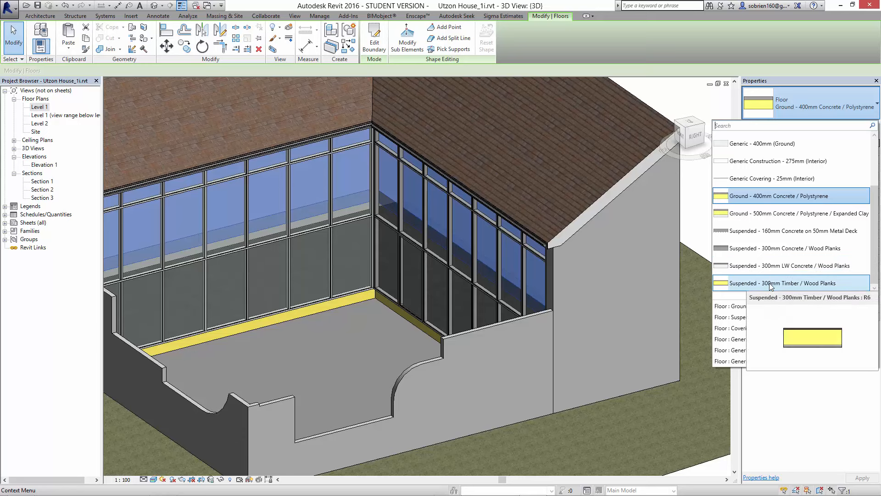
click(772, 283)
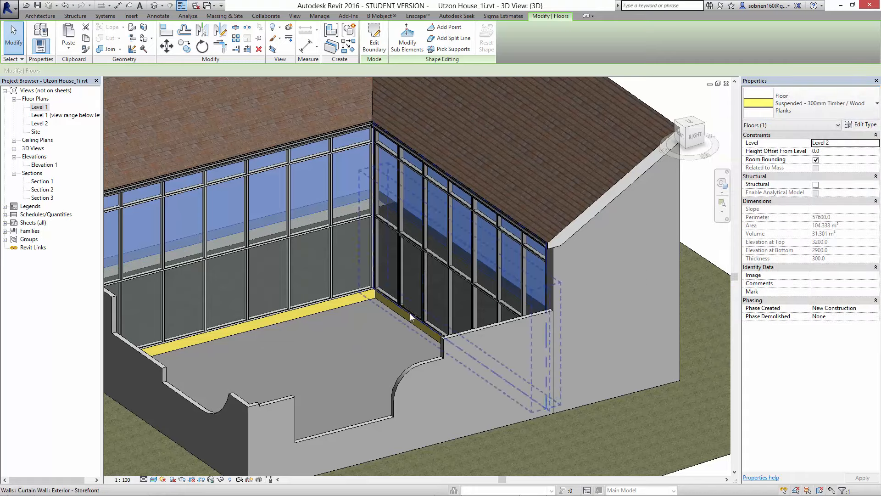
click(688, 99)
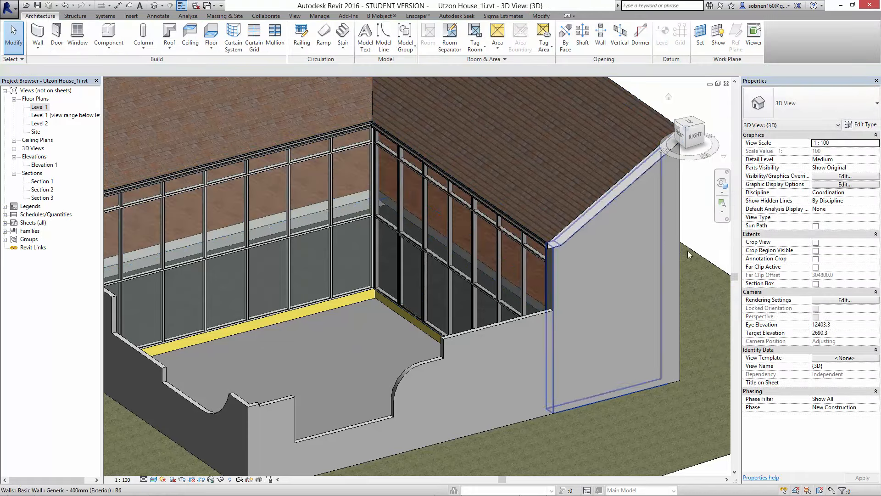
- Examine the suspended timber floor through the courtyard curtain walls from several angles in 3D
scroll(487, 284, up, 3)
scroll(515, 263, up, 4)
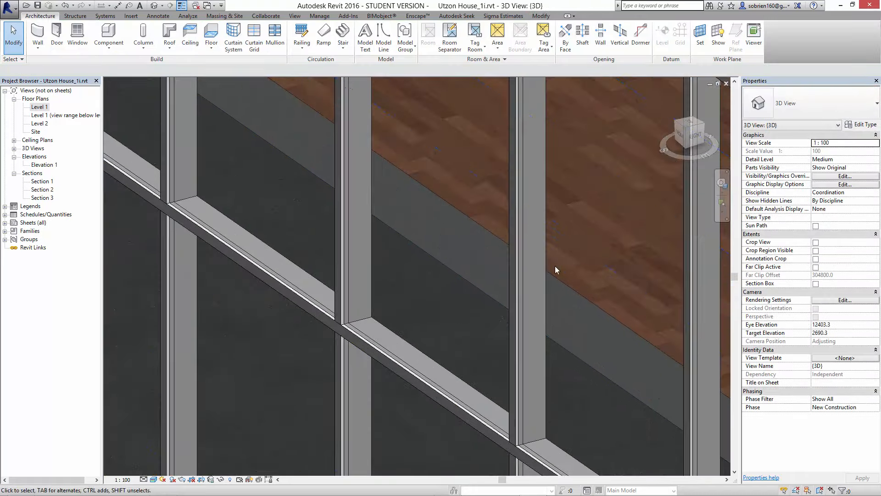
scroll(555, 266, down, 8)
middle_drag(502, 326, 483, 363)
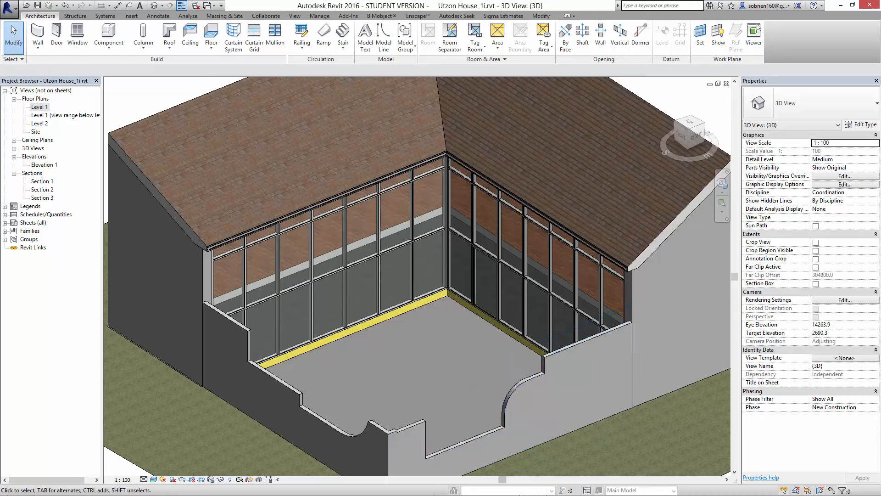
mouse_move(655, 493)
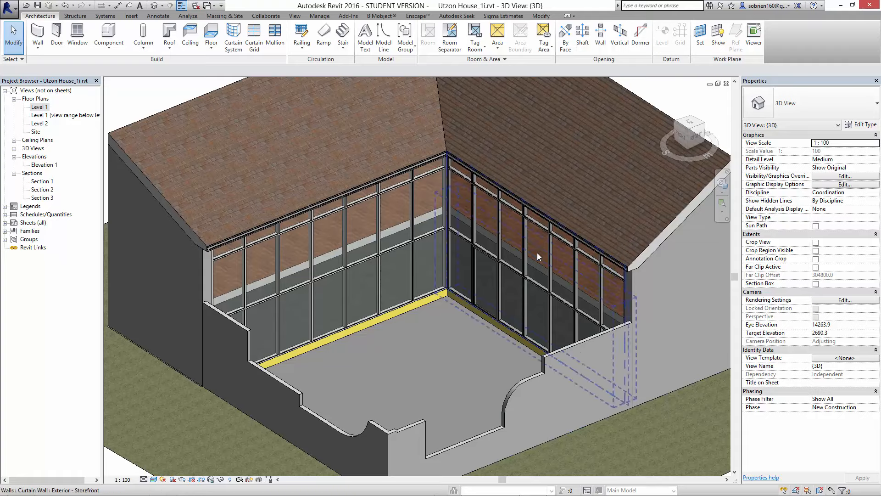
shift+middle_drag(535, 345, 501, 288)
scroll(522, 347, down, 2)
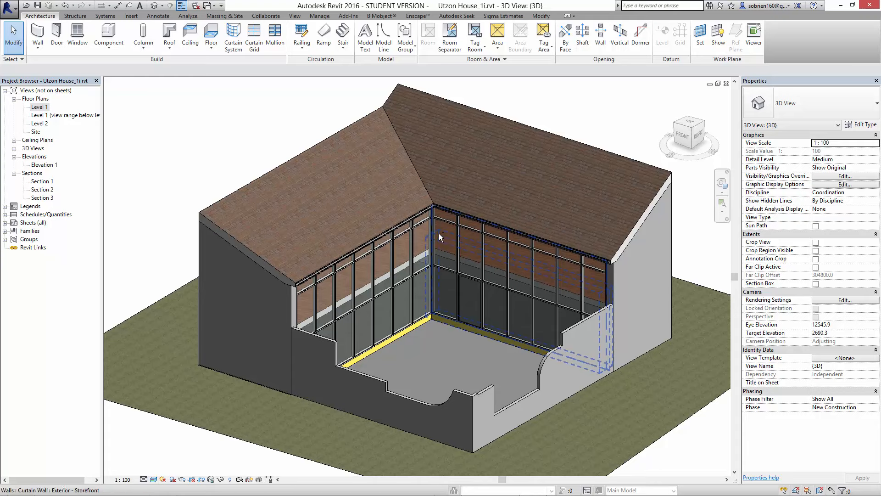
shift+middle_drag(439, 233, 452, 250)
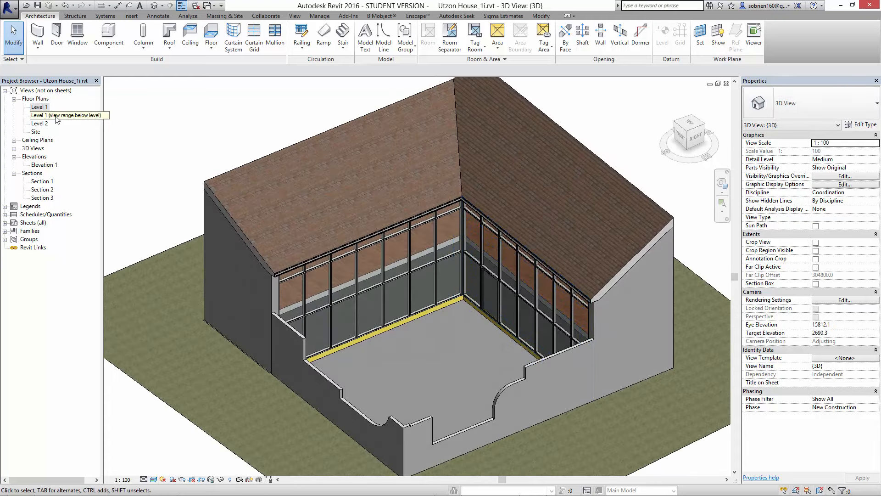
- Open Section 3, extend its crop region upward to include the whole roof, and set the view scale to 1:50
double_click(39, 107)
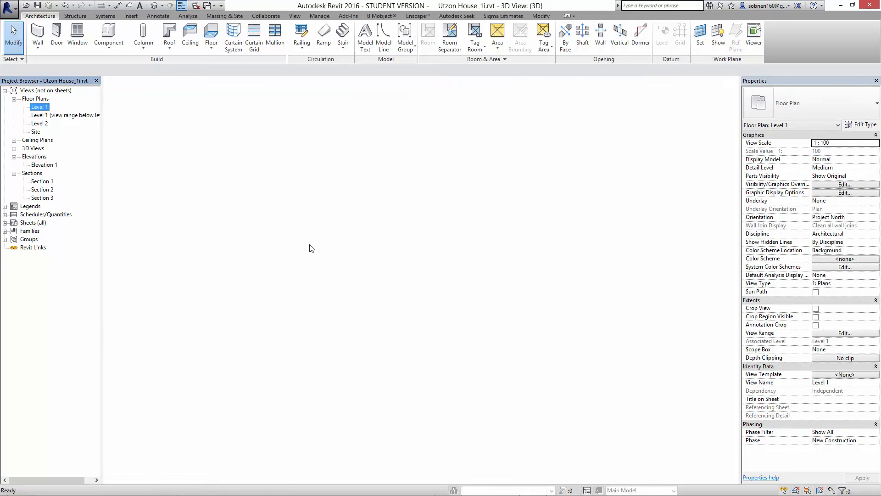
scroll(303, 201, up, 3)
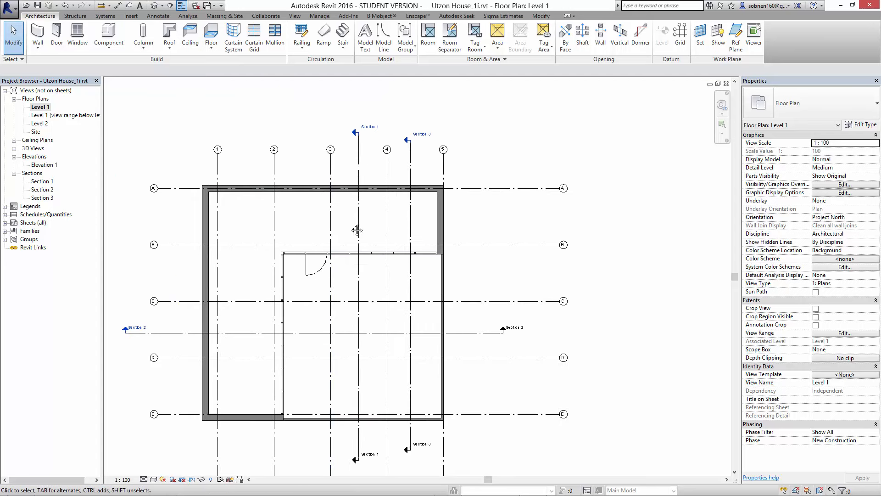
double_click(42, 198)
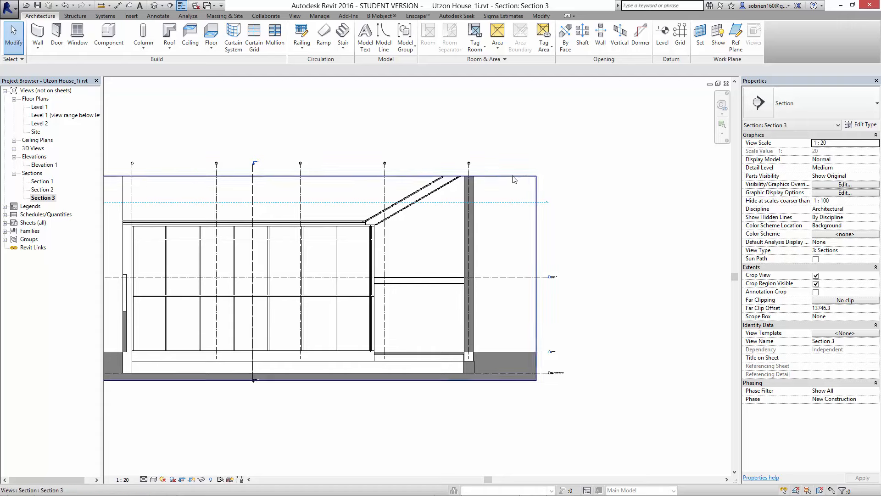
click(526, 176)
drag(310, 176, 311, 138)
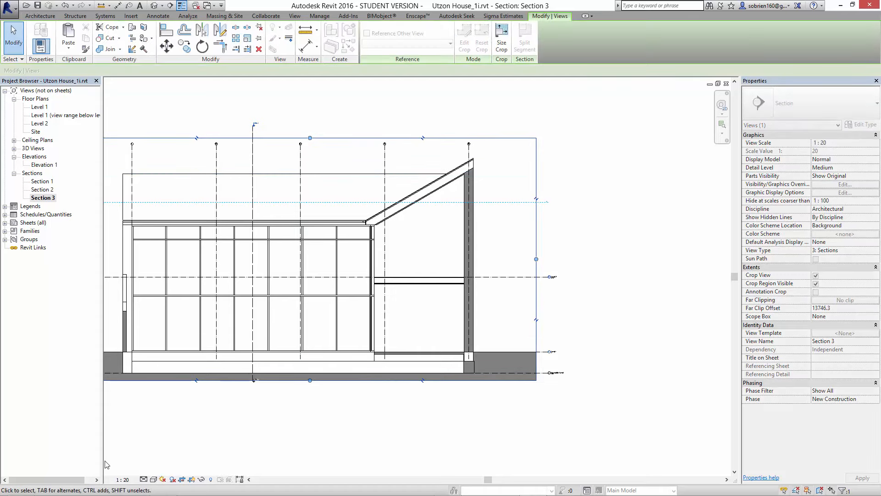
click(123, 480)
click(142, 409)
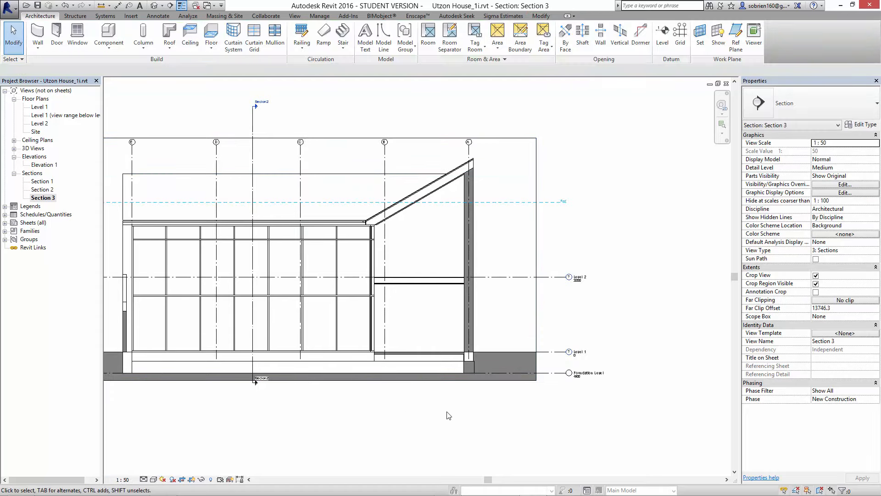
- Examine in Section 3 how the suspended floor's layers meet the exterior wall
scroll(610, 348, up, 2)
scroll(514, 388, up, 4)
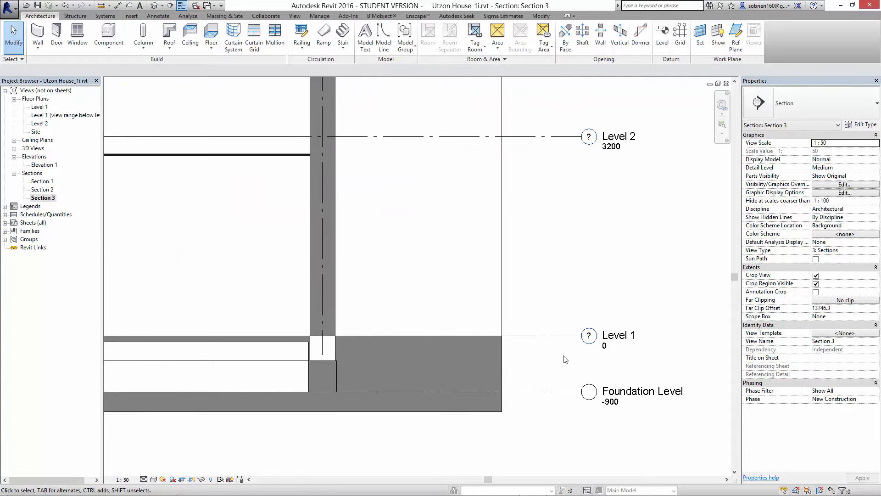
middle_drag(548, 229, 525, 413)
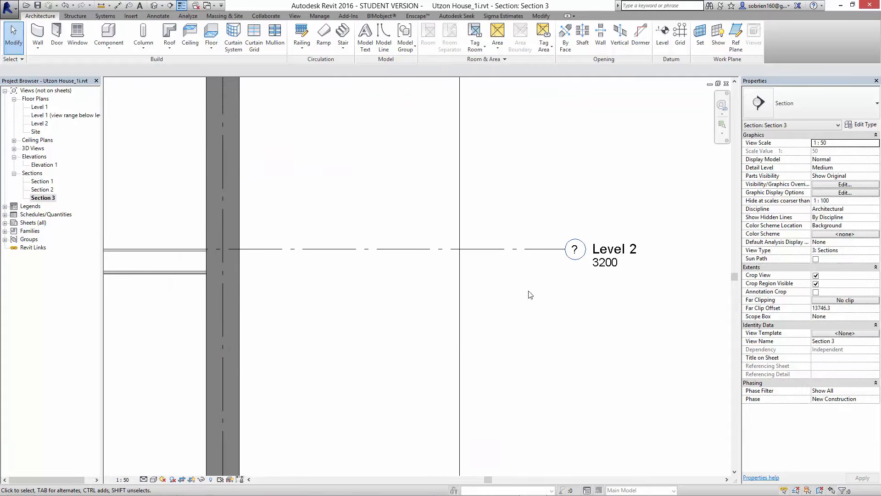
middle_drag(478, 296, 563, 339)
middle_drag(349, 328, 396, 330)
scroll(330, 303, up, 3)
scroll(351, 285, up, 3)
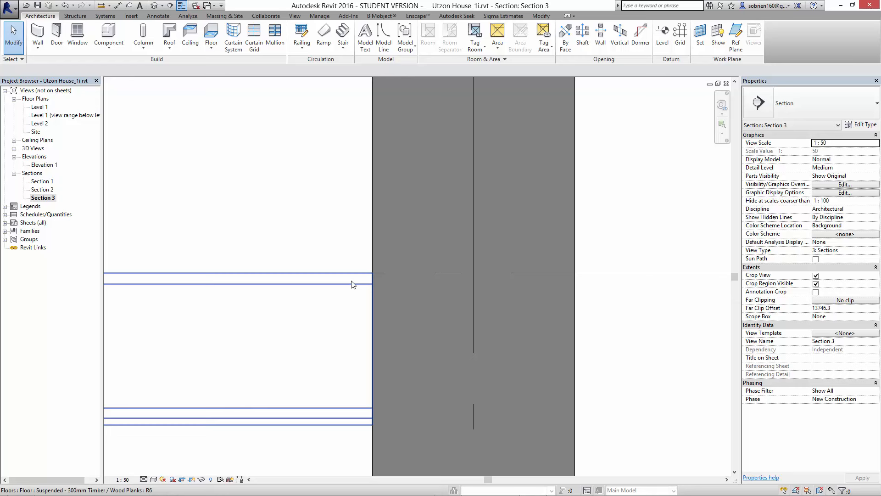
scroll(349, 256, down, 2)
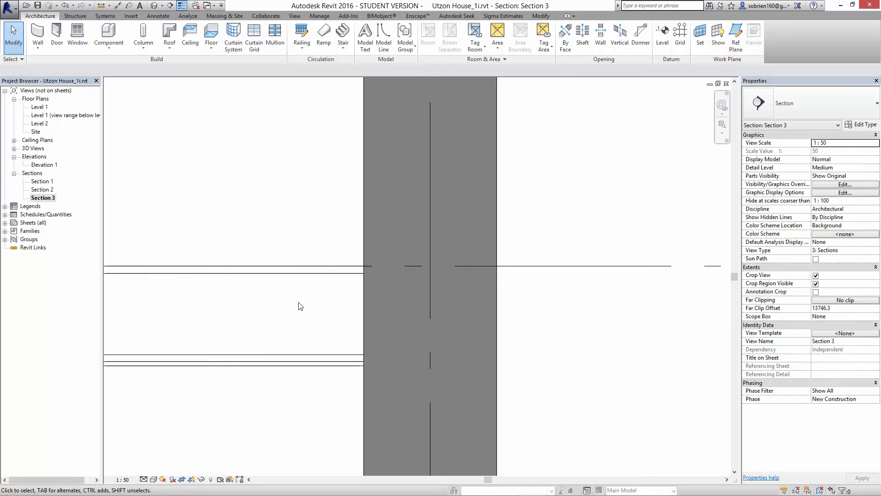
scroll(230, 350, down, 2)
middle_drag(229, 350, 521, 253)
scroll(563, 280, down, 3)
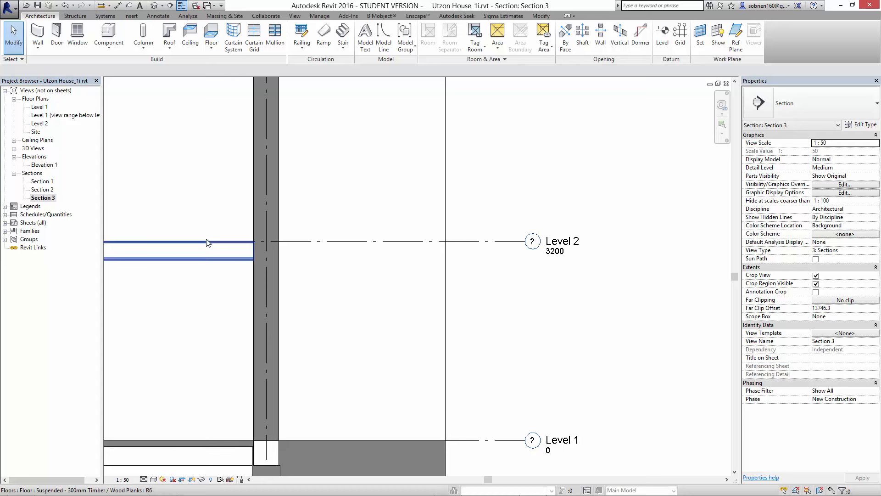
- Compare the suspended floor's top surface with the Level 2 line, following the line out to its level head
middle_drag(470, 401, 510, 373)
scroll(301, 201, up, 8)
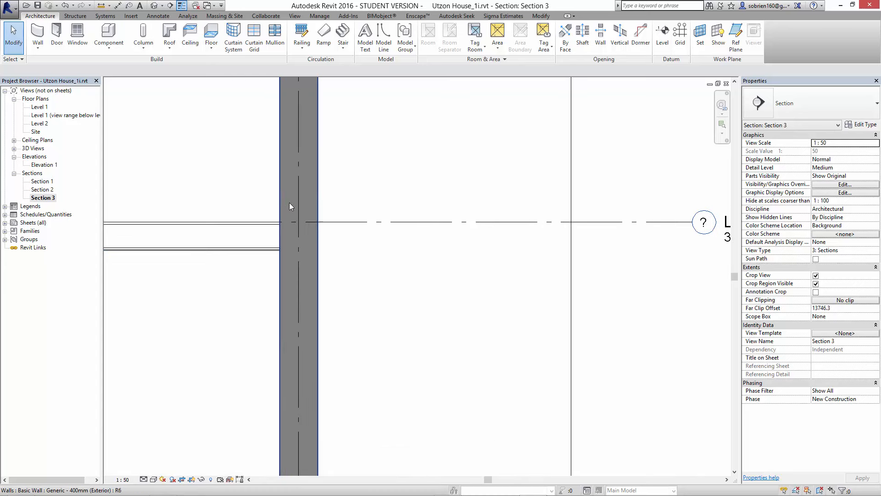
scroll(269, 232, up, 3)
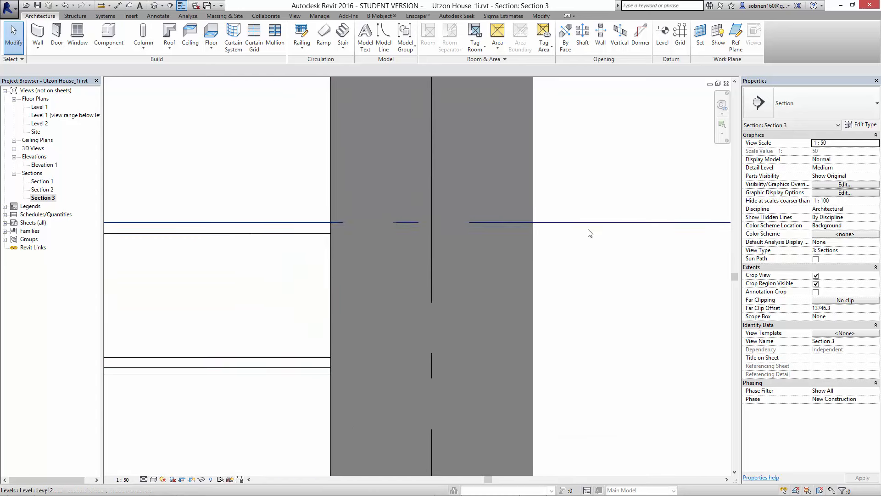
middle_drag(608, 229, 334, 270)
scroll(495, 257, down, 5)
scroll(271, 293, down, 5)
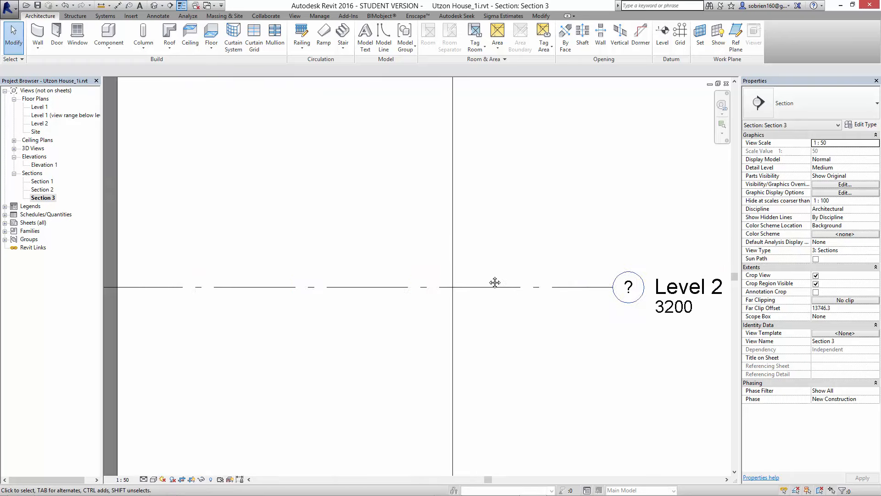
middle_drag(494, 282, 218, 291)
middle_drag(320, 310, 629, 248)
- Examine the section between the suspended floor and the sloping roof, including the curtain wall's eaves junction
scroll(404, 270, down, 2)
scroll(444, 275, down, 1)
scroll(450, 269, down, 1)
scroll(456, 241, down, 1)
middle_drag(266, 253, 378, 293)
scroll(407, 121, up, 1)
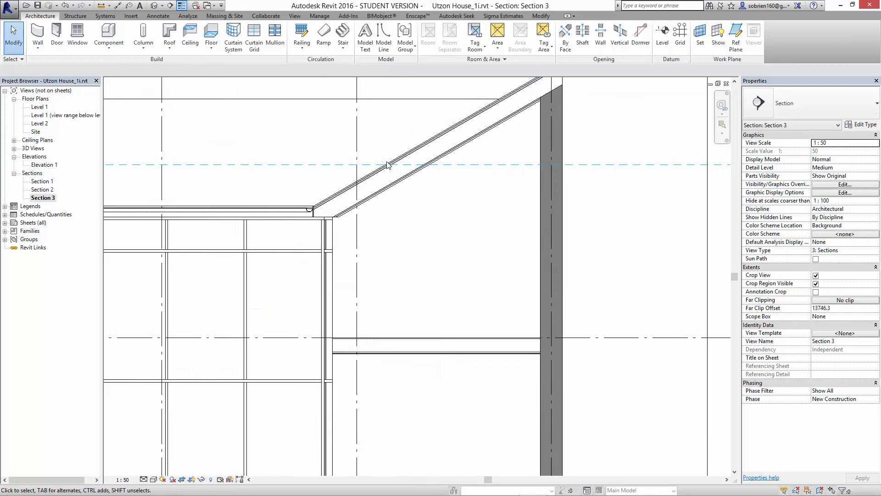
middle_drag(383, 243, 385, 240)
scroll(384, 240, down, 1)
right_click(383, 240)
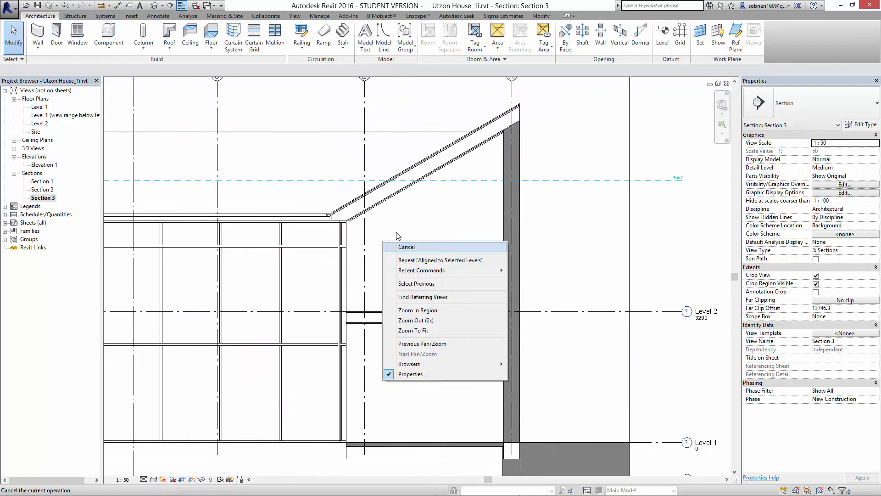
click(430, 195)
- Open the Level 1 floor plan and tile it with the Section 3 and 3D views
double_click(40, 106)
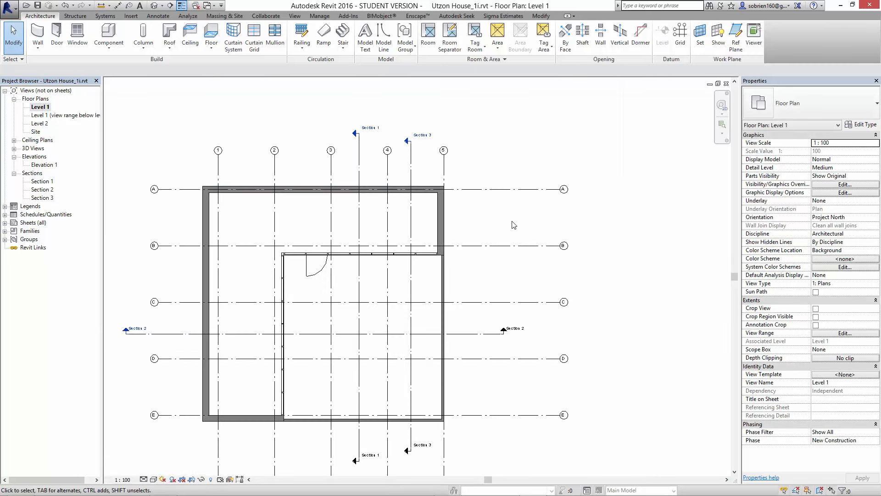
key(w)
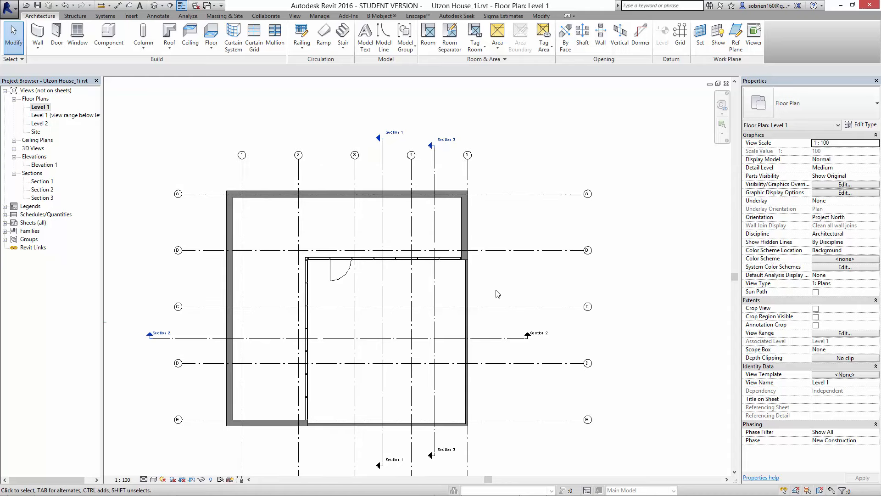
key(t)
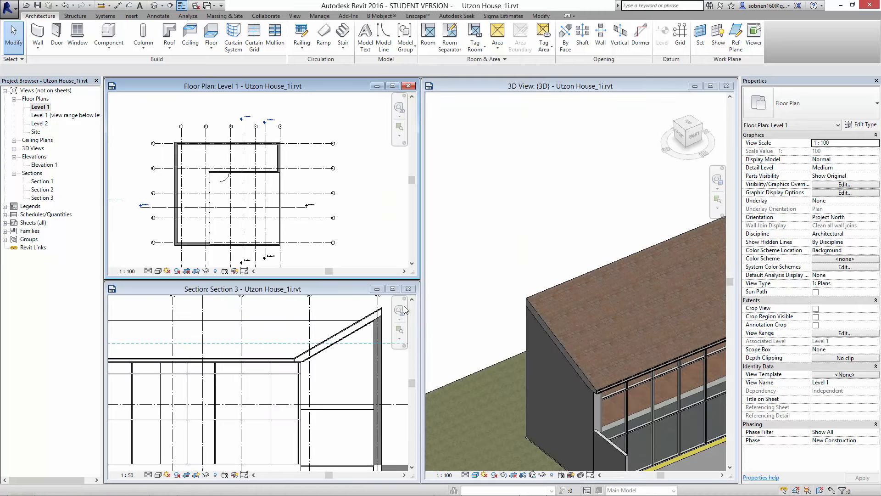
- Close the Section 3 view and tile the Level 1 floor plan beside the 3D view
click(409, 288)
key(w)
key(t)
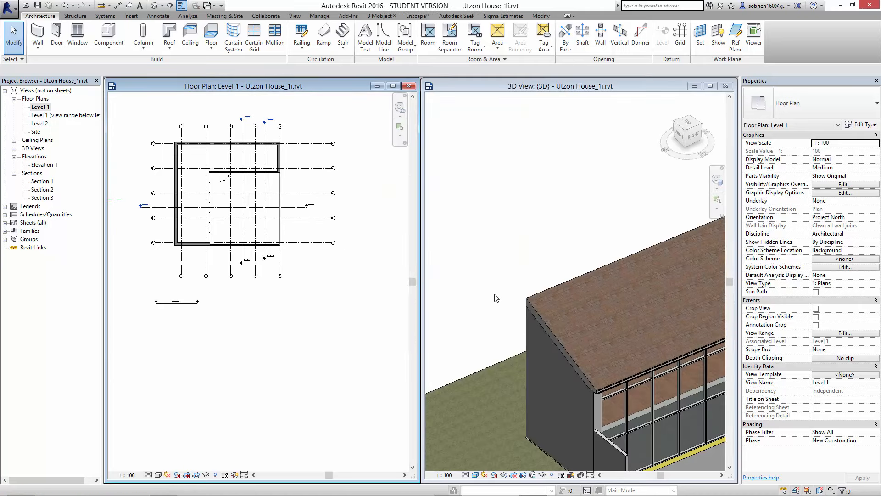
- Turn on the 3D view's section box and pull its courtyard-side face in to cut the house just past grid C
scroll(508, 253, down, 5)
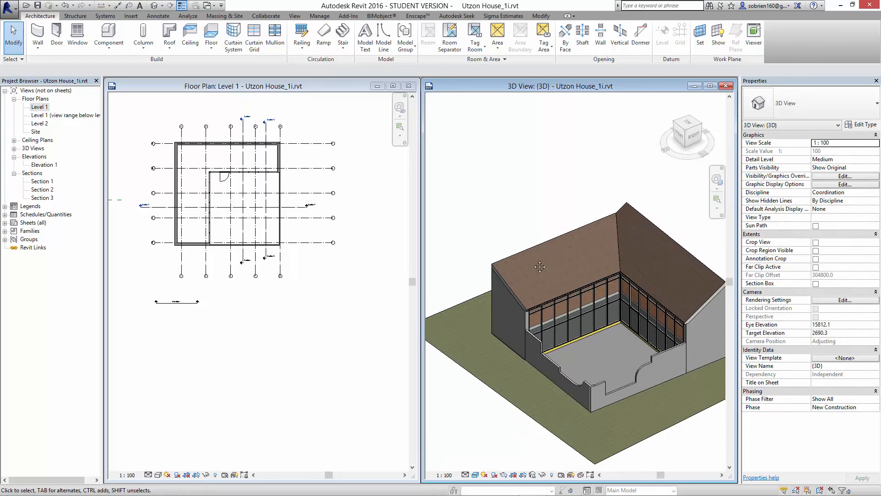
scroll(507, 254, down, 3)
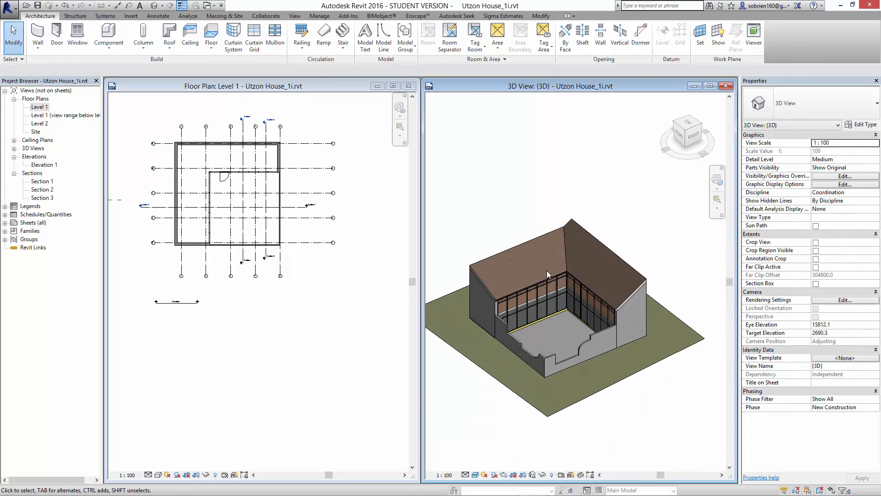
middle_drag(547, 271, 557, 236)
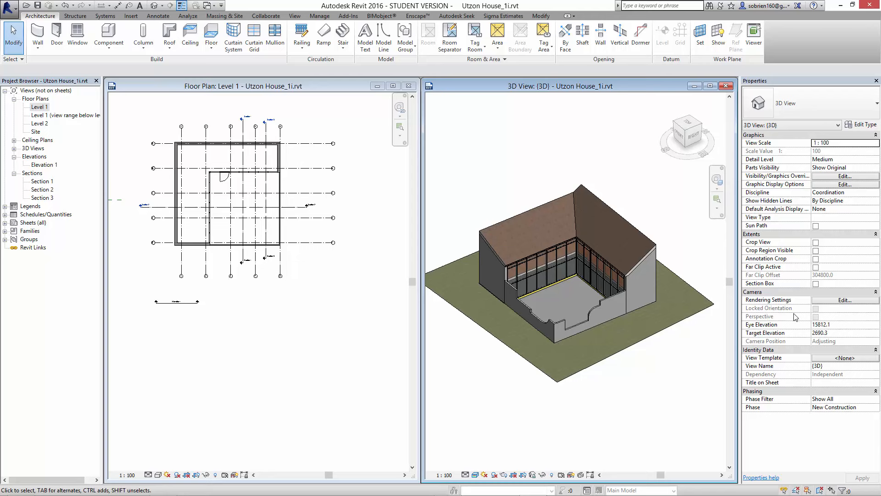
click(815, 284)
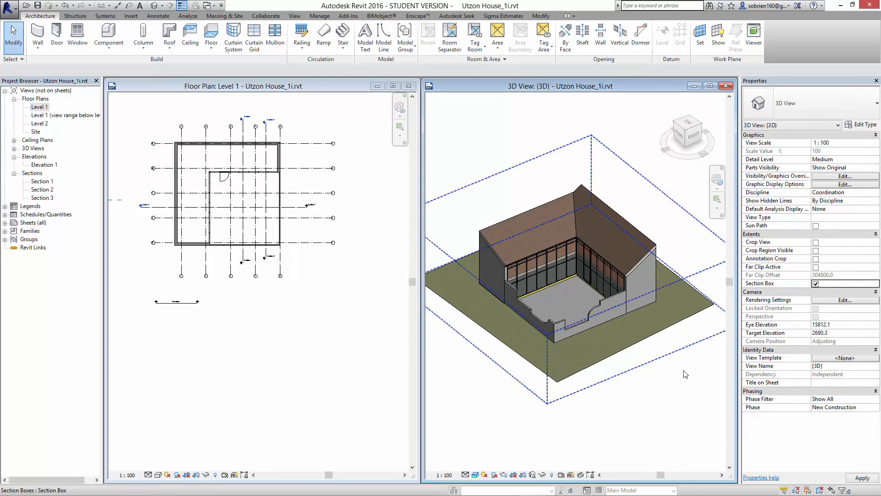
click(638, 367)
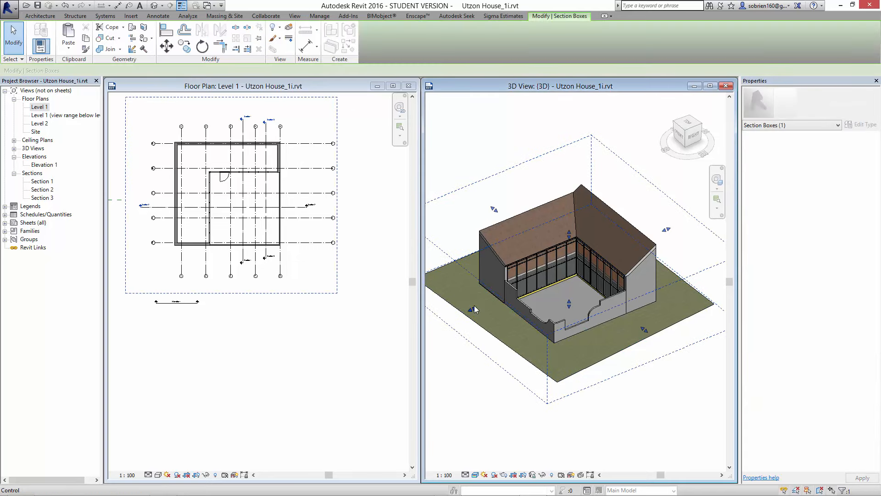
drag(473, 309, 643, 309)
- Pull in the section box's adjacent side face and lower its top face to just above the Level 2 floor, exposing the interior
middle_drag(695, 300, 673, 307)
scroll(672, 308, up, 2)
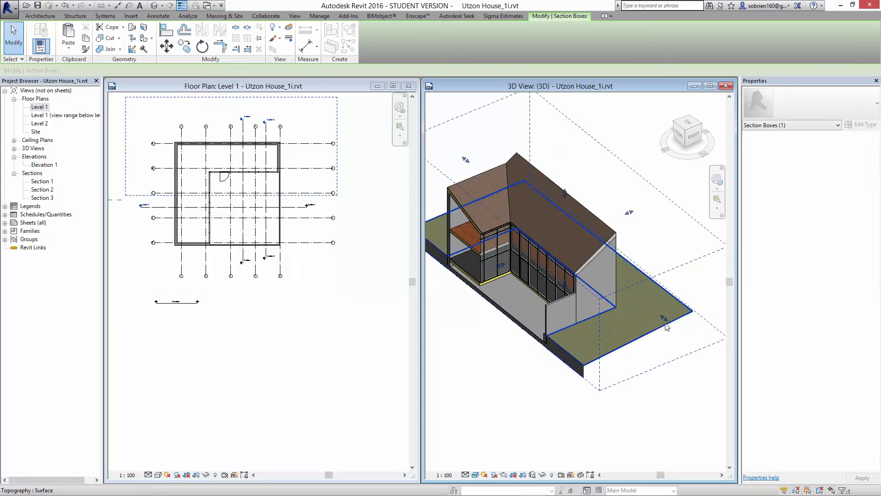
drag(664, 316, 576, 249)
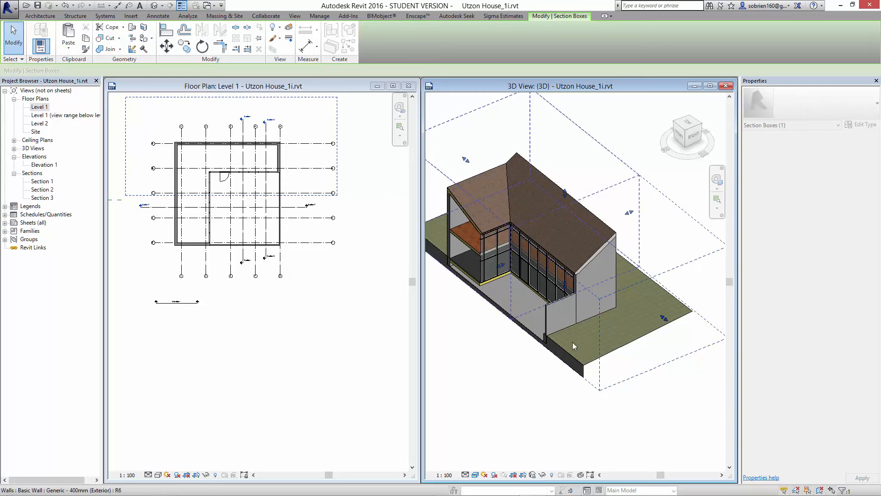
drag(521, 157, 523, 204)
key(Escape)
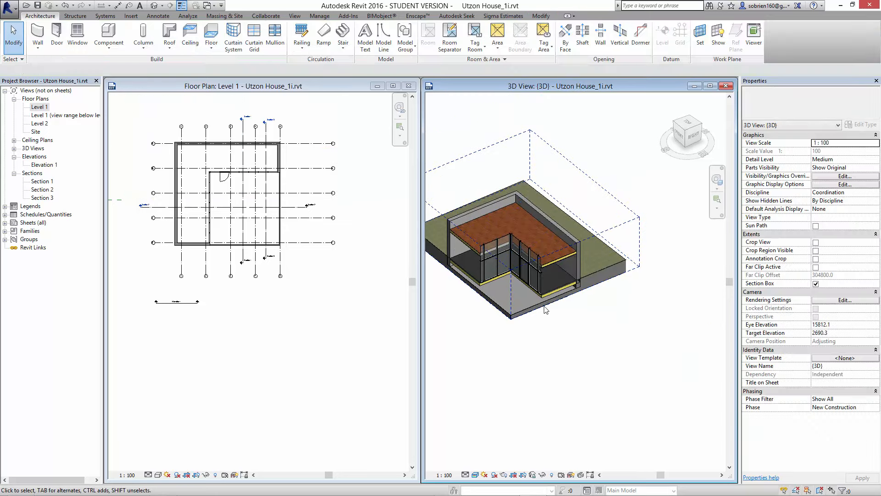
scroll(542, 231, up, 5)
scroll(543, 231, up, 8)
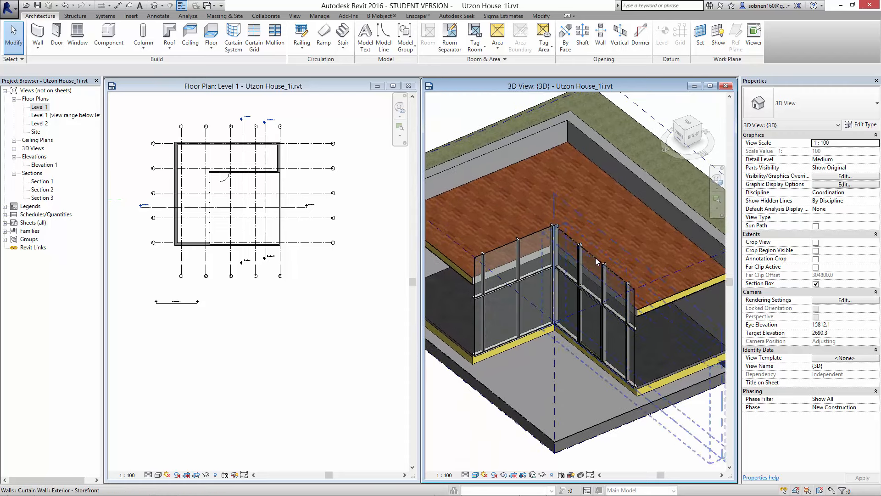
scroll(551, 225, down, 6)
mouse_move(574, 294)
middle_down()
mouse_move(592, 249)
mouse_move(578, 236)
middle_up()
- Start a Stair by Sketch on the Level 1 plan and draw a first run about 2060 mm long between grids A and B, heading towards grid 1
click(341, 307)
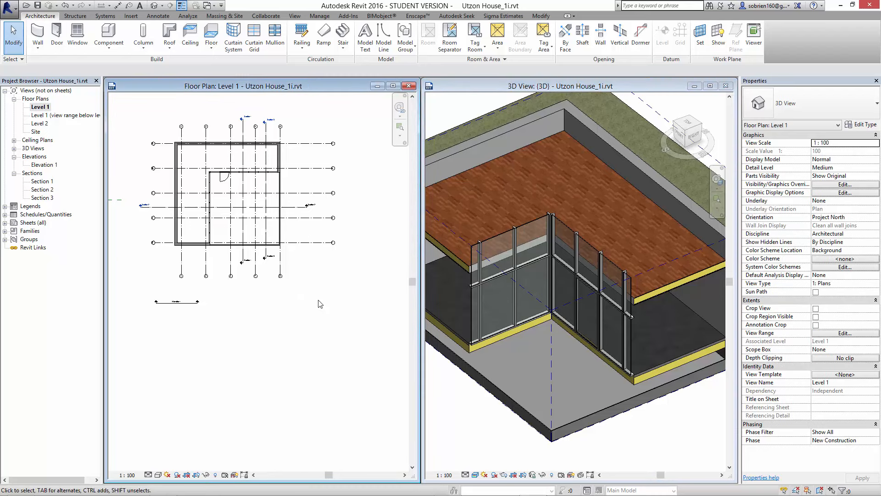
middle_drag(321, 303, 347, 363)
scroll(266, 231, up, 3)
middle_drag(280, 210, 278, 230)
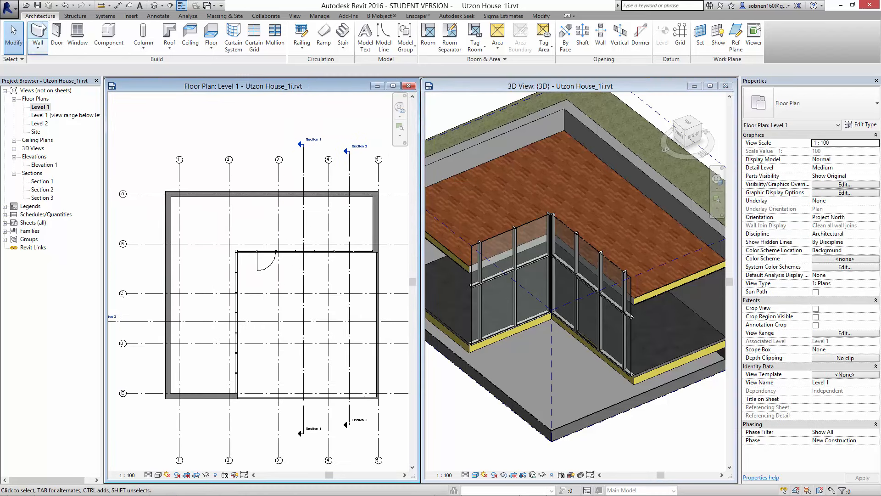
click(337, 48)
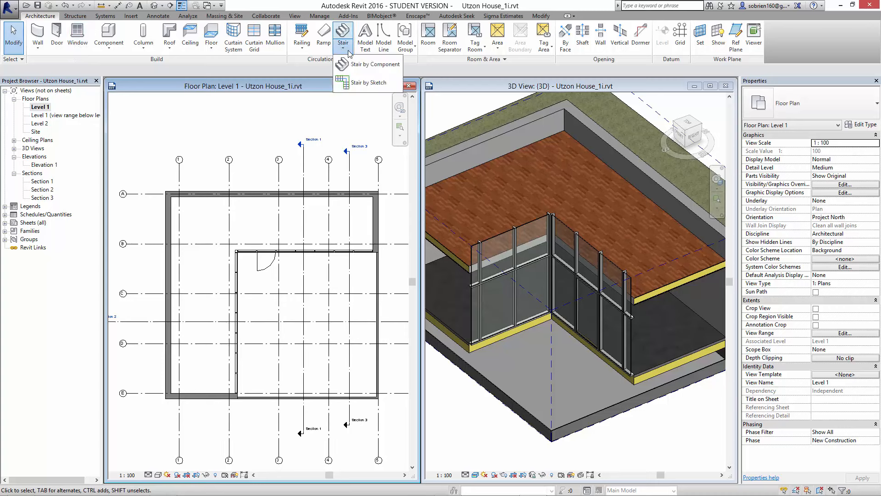
click(351, 83)
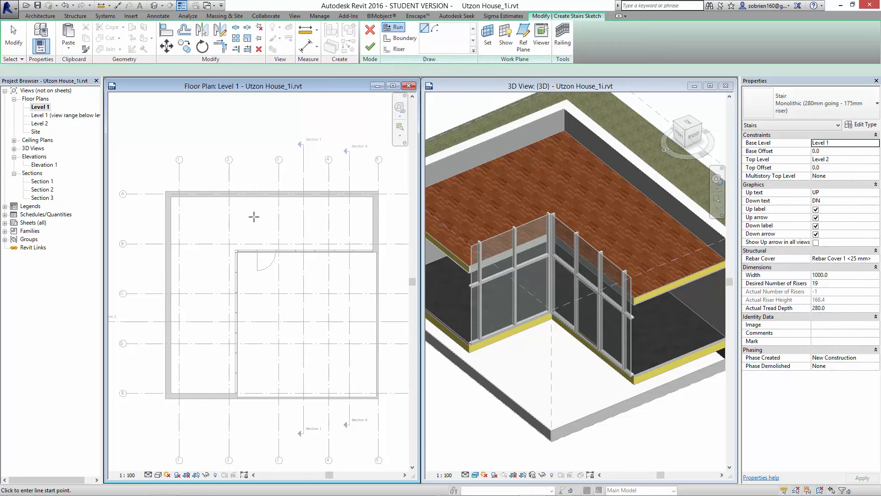
scroll(253, 216, up, 3)
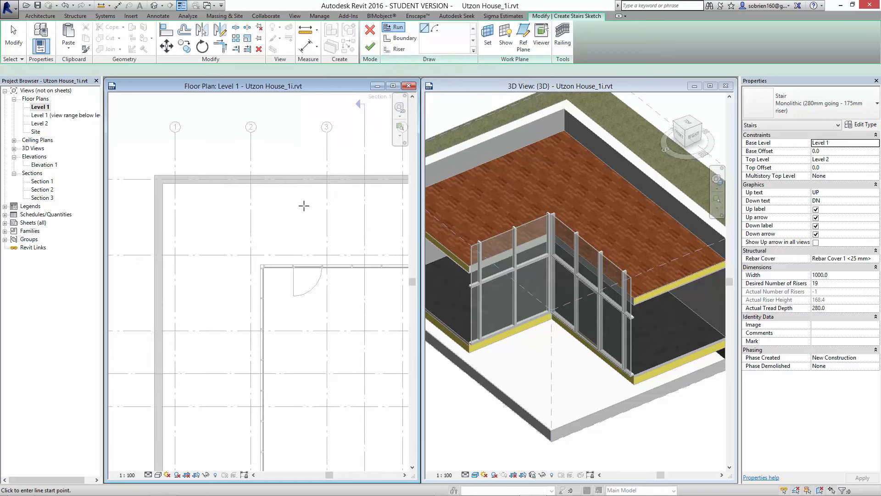
middle_drag(305, 204, 333, 205)
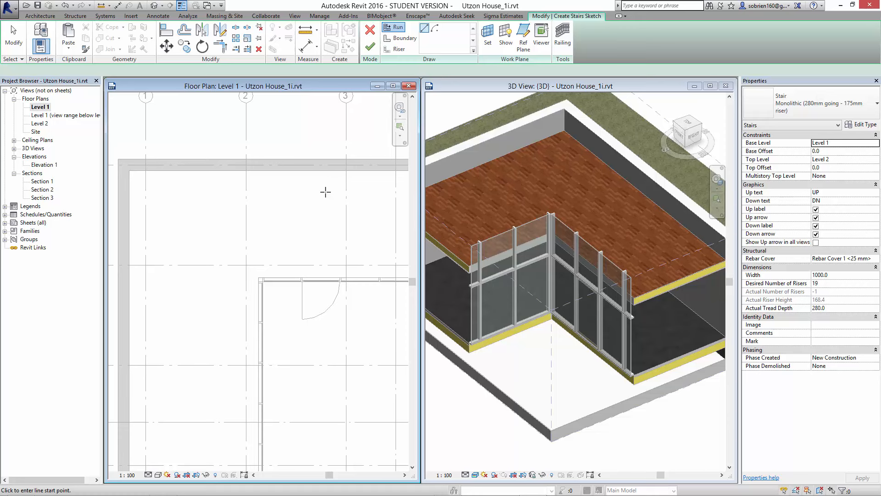
scroll(326, 205, down, 2)
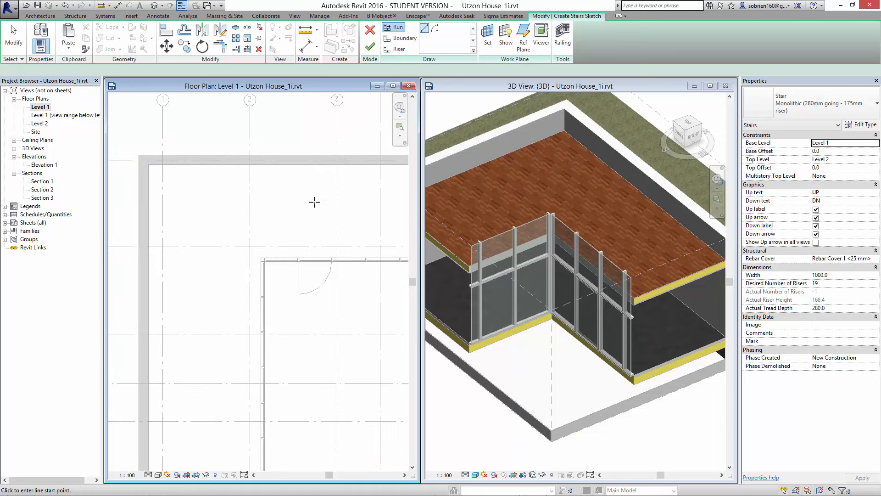
click(315, 202)
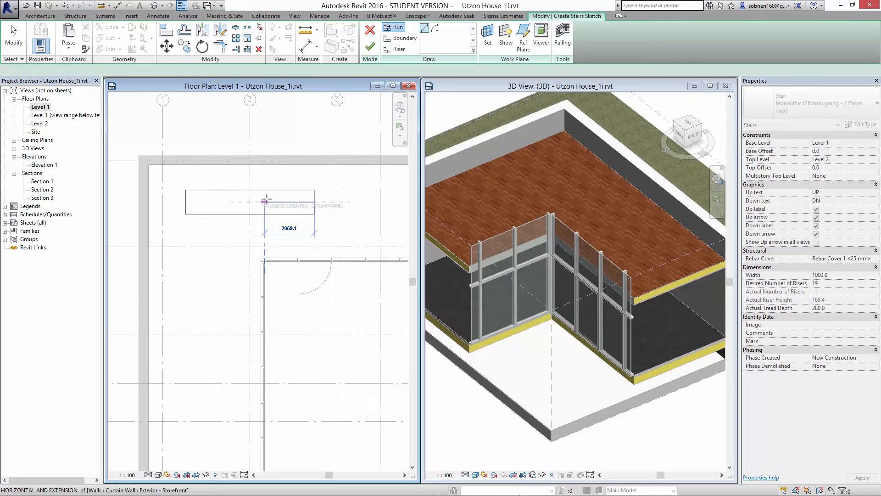
click(267, 200)
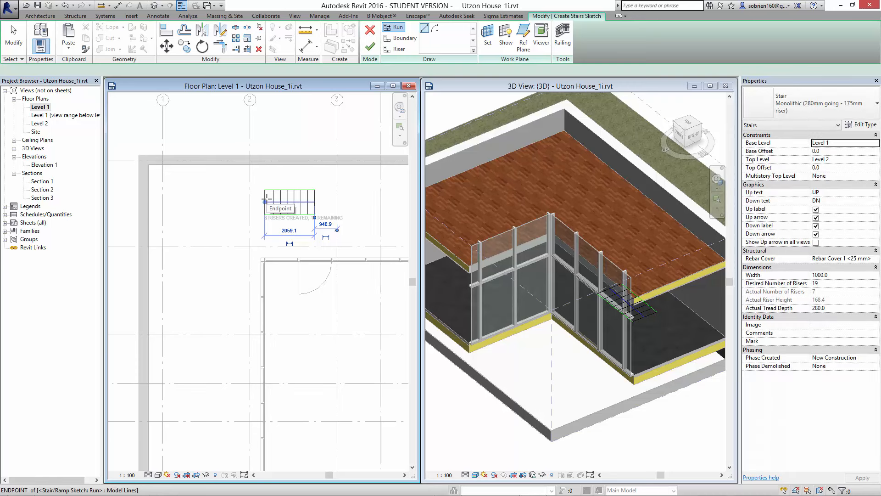
- Add a perpendicular second run about 1680 mm long and a third run about 1120 mm long turning back towards the curtain wall
click(228, 217)
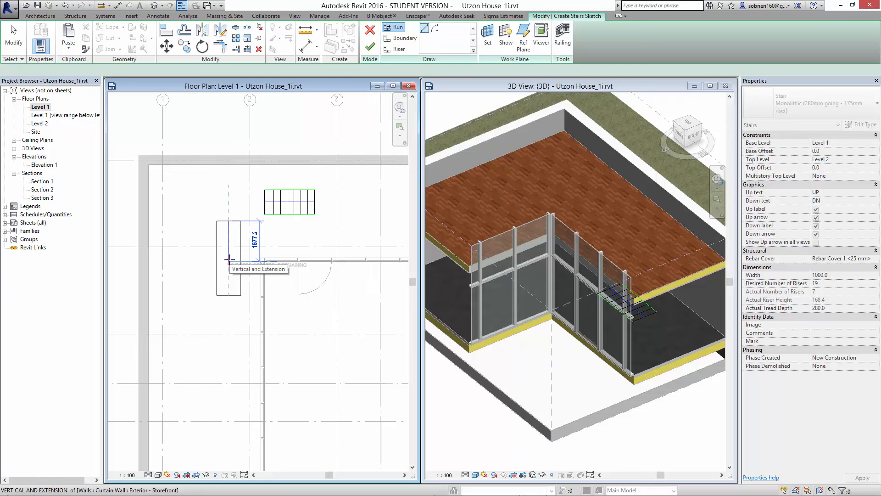
click(229, 260)
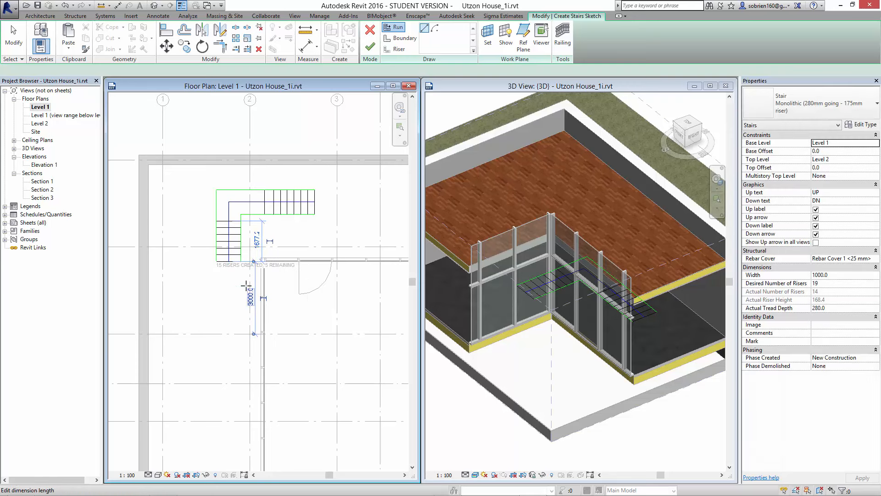
scroll(244, 286, up, 2)
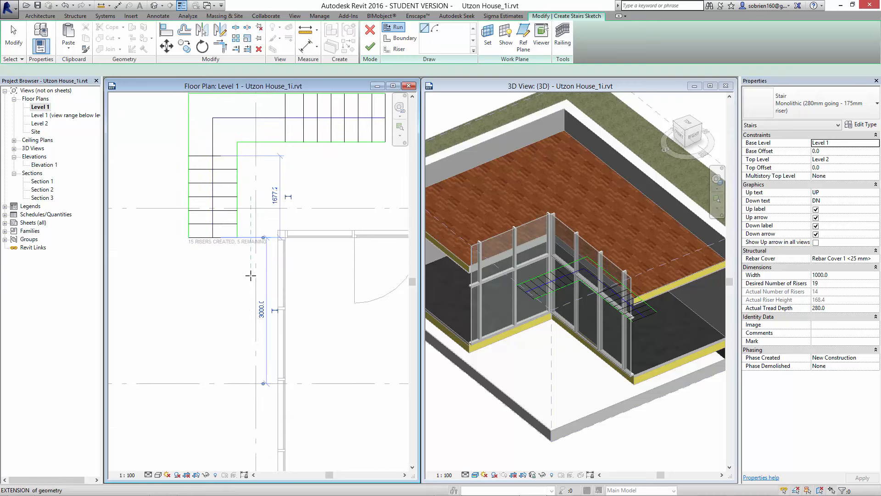
click(251, 276)
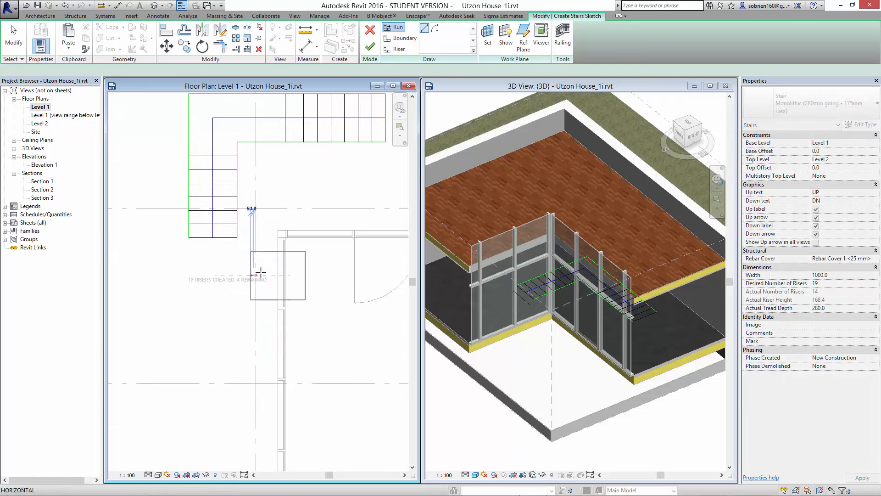
click(326, 271)
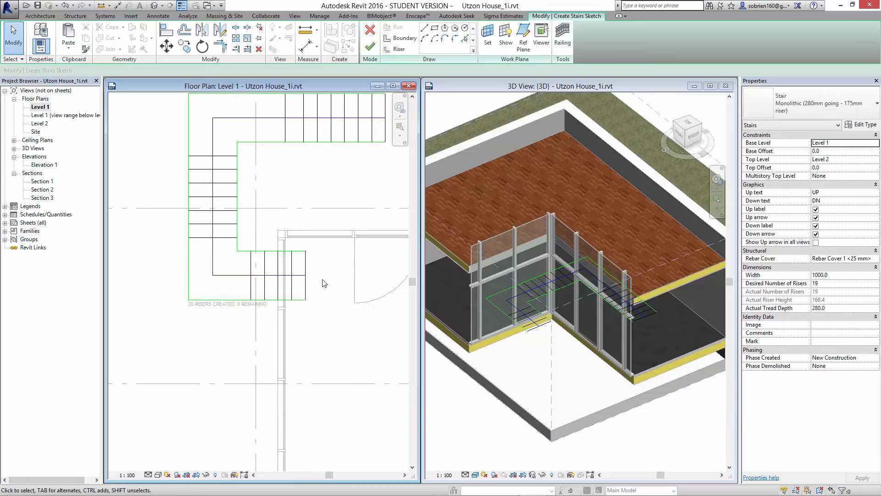
- Finish the U-shaped stair sketch and inspect the stair and its railings from a lower angle in 3D
scroll(323, 278, down, 2)
middle_drag(322, 278, 261, 285)
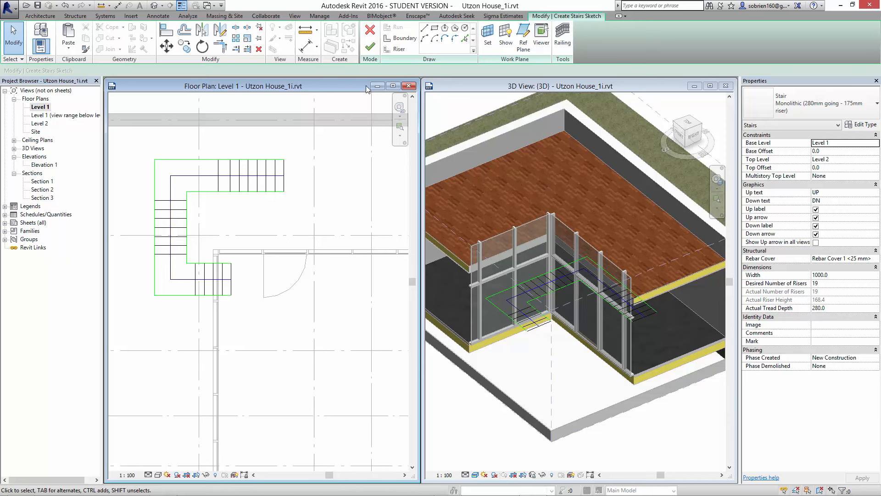
click(371, 53)
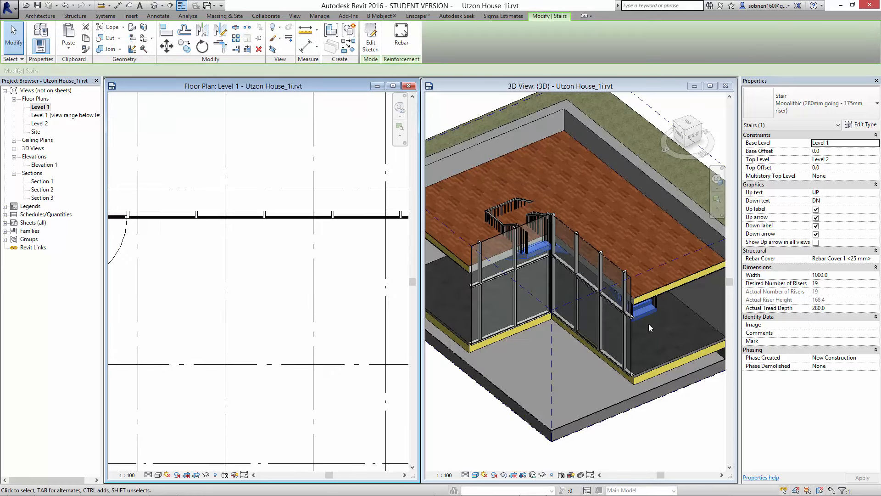
mouse_move(648, 324)
shift+middle_down()
mouse_move(620, 325)
mouse_move(631, 296)
mouse_move(606, 320)
mouse_move(640, 324)
shift+middle_up()
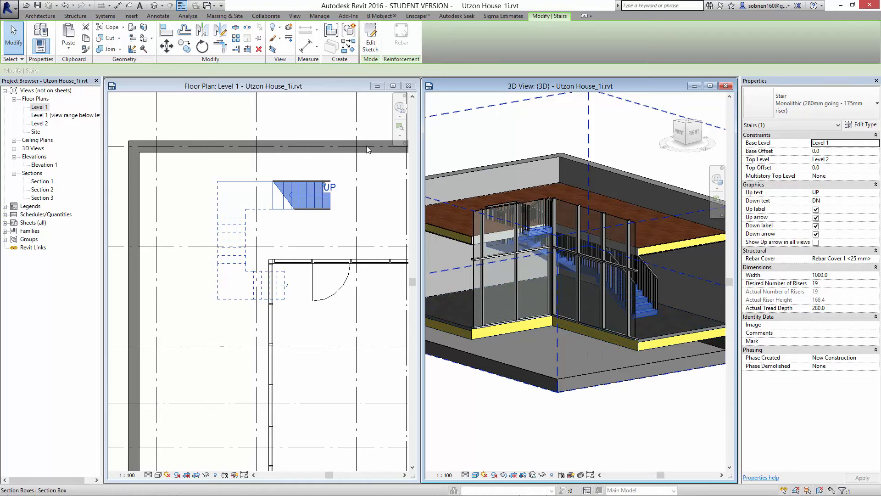
- Move the stair in plan from its outer corner towards the inside corner of the exterior walls, clear of the curtain wall
middle_drag(304, 230, 335, 260)
scroll(290, 222, up, 2)
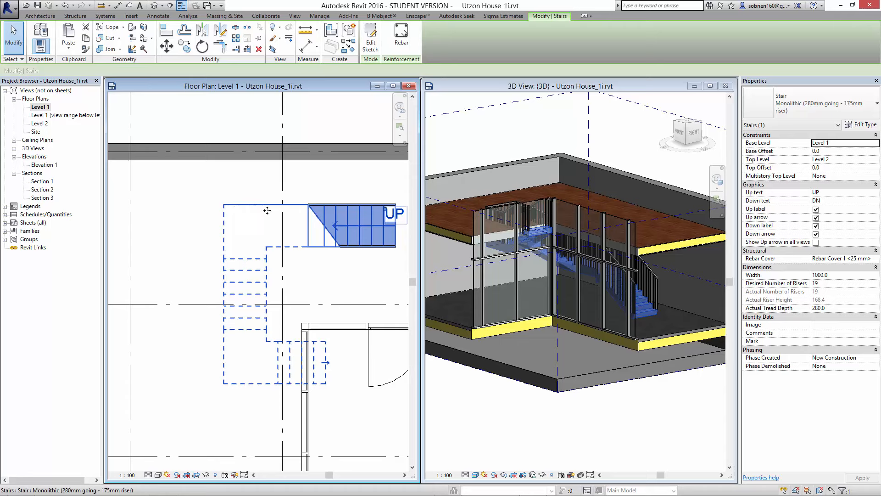
middle_drag(267, 210, 315, 240)
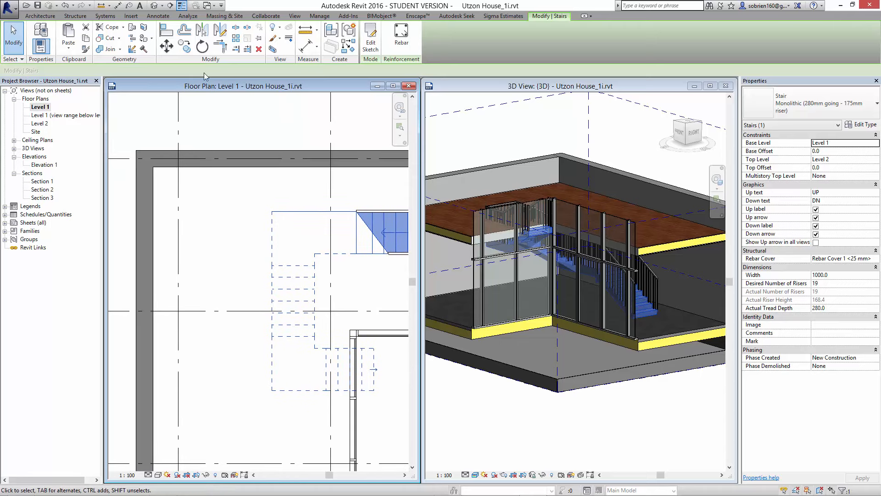
click(171, 47)
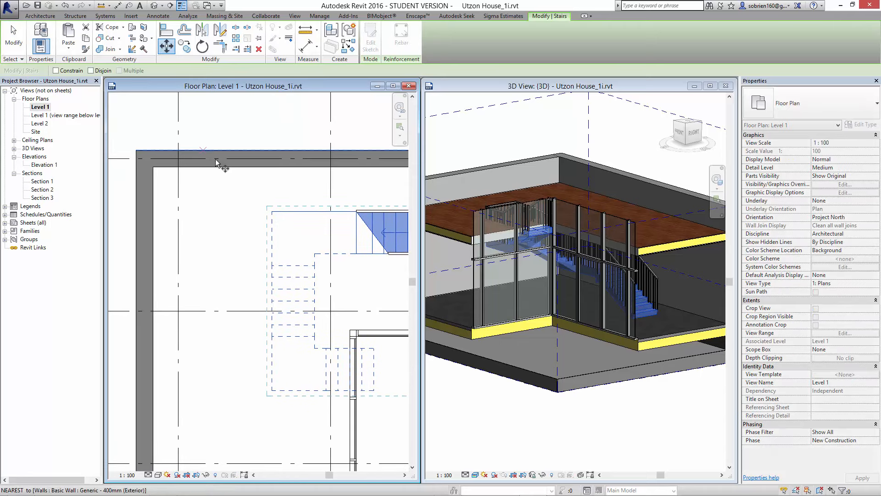
click(274, 211)
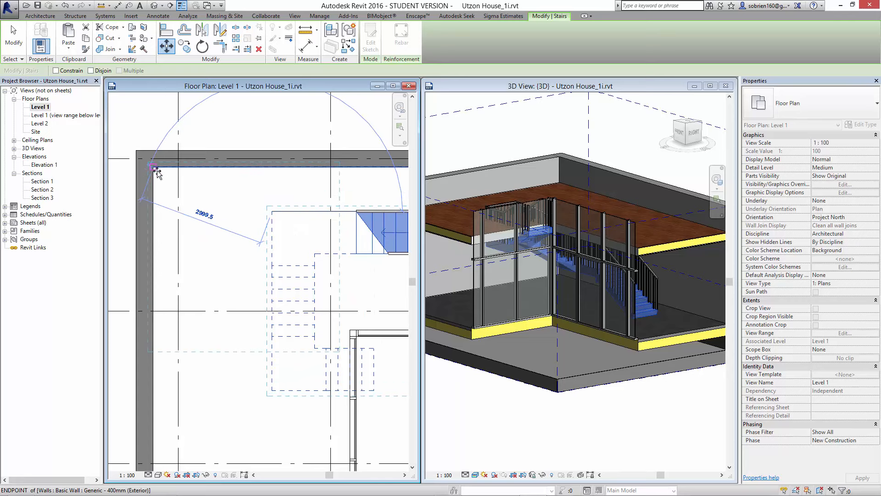
click(198, 189)
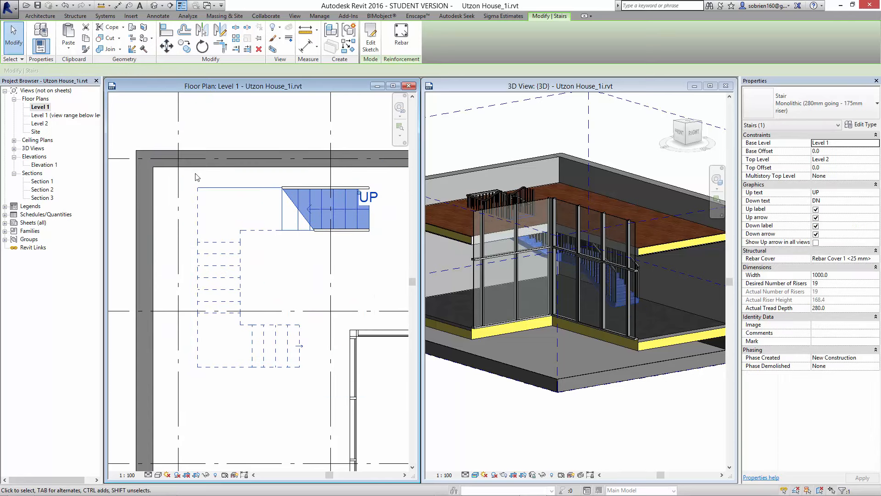
- Align the stair's outer railing with the inside face of the exterior wall along grid A
click(167, 32)
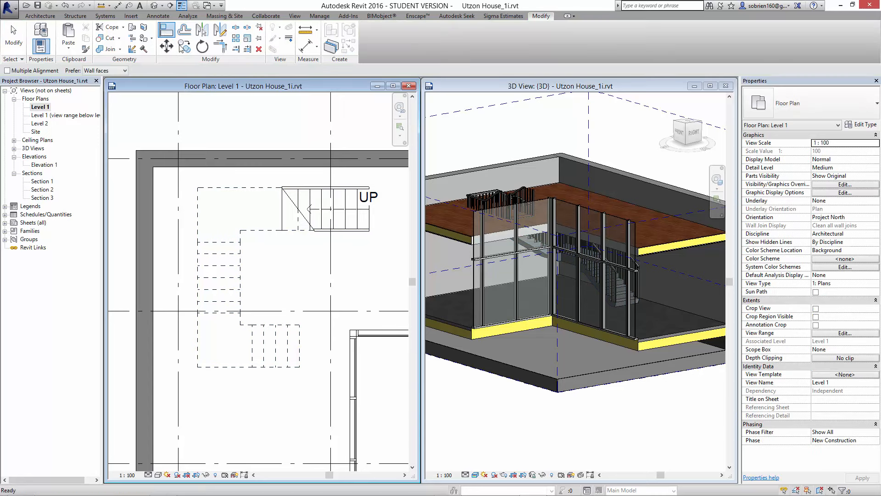
click(227, 167)
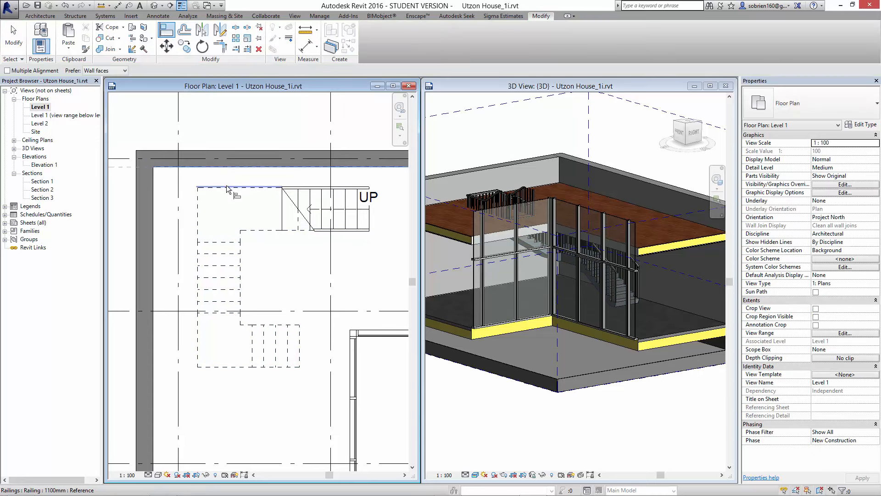
click(224, 187)
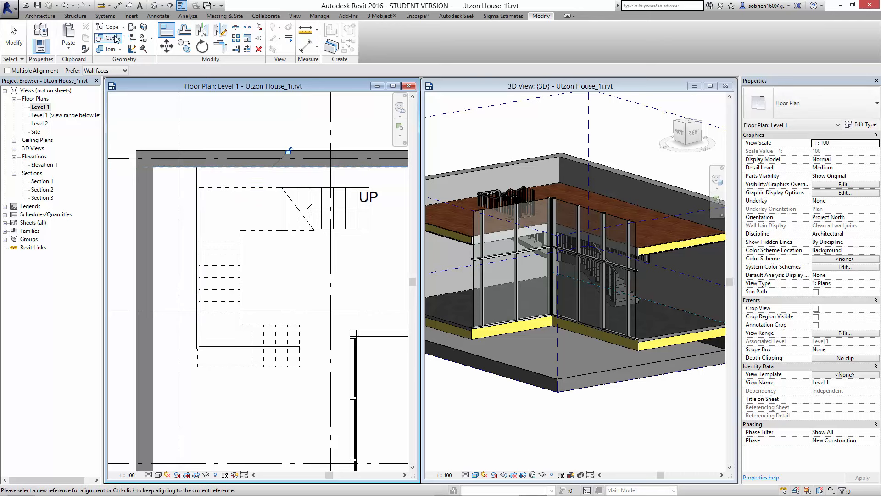
- Move the stair in plan from its outer landing corner to the inside corner of the exterior walls
key(Escape)
key(Escape)
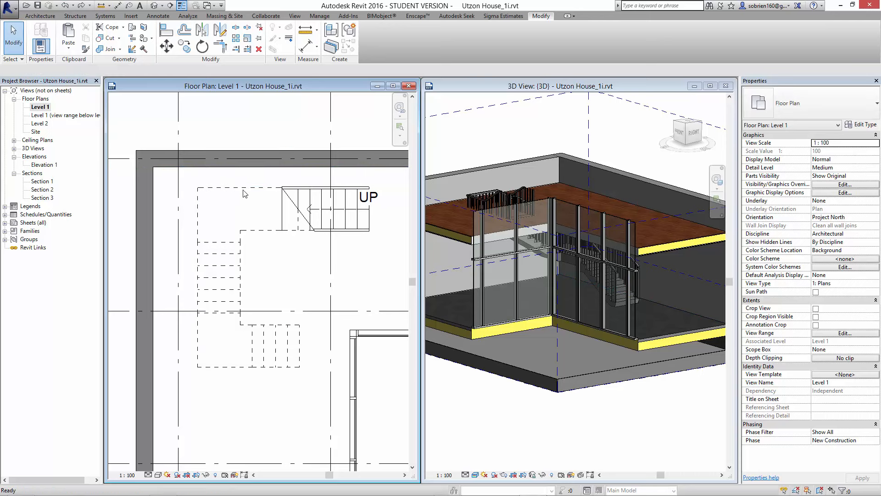
click(246, 194)
click(239, 232)
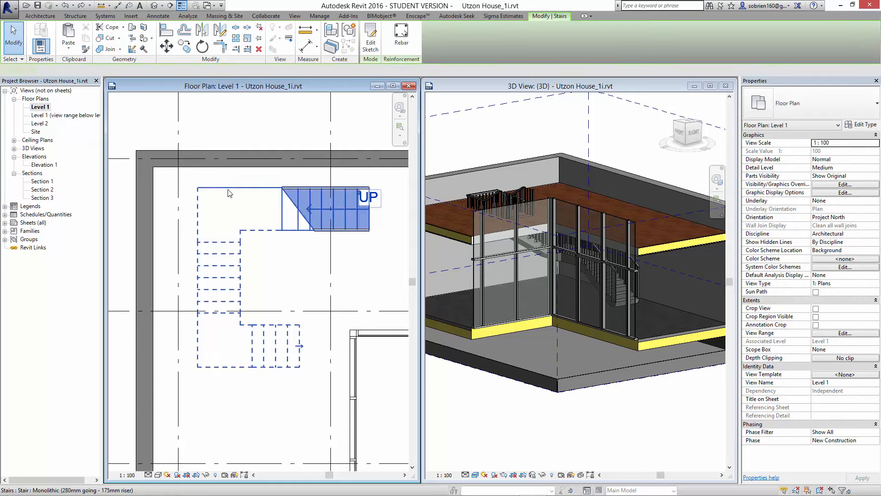
click(197, 188)
click(153, 172)
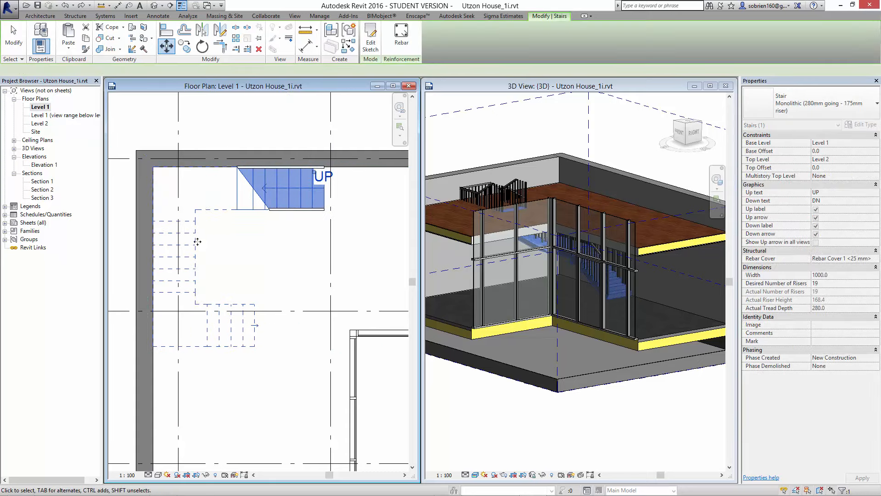
click(282, 252)
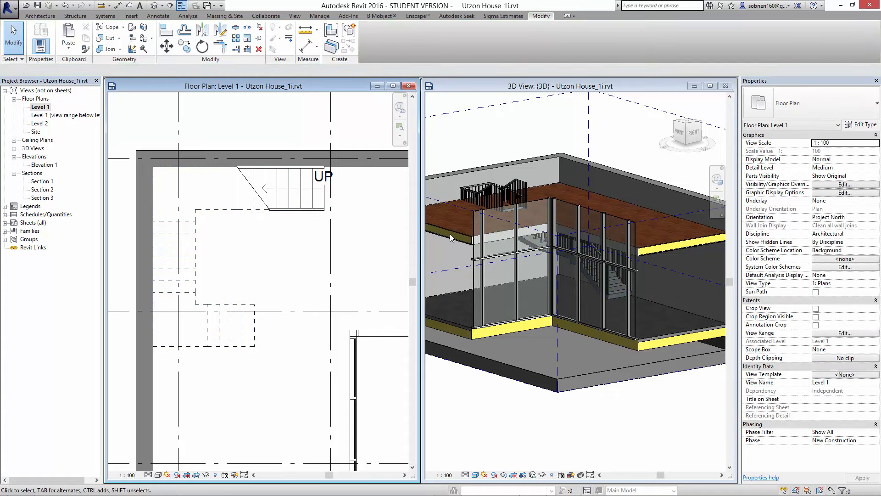
- Examine in 3D, from a higher angle, where the repositioned stair and its railings meet the Level 2 floor
scroll(634, 434, down, 3)
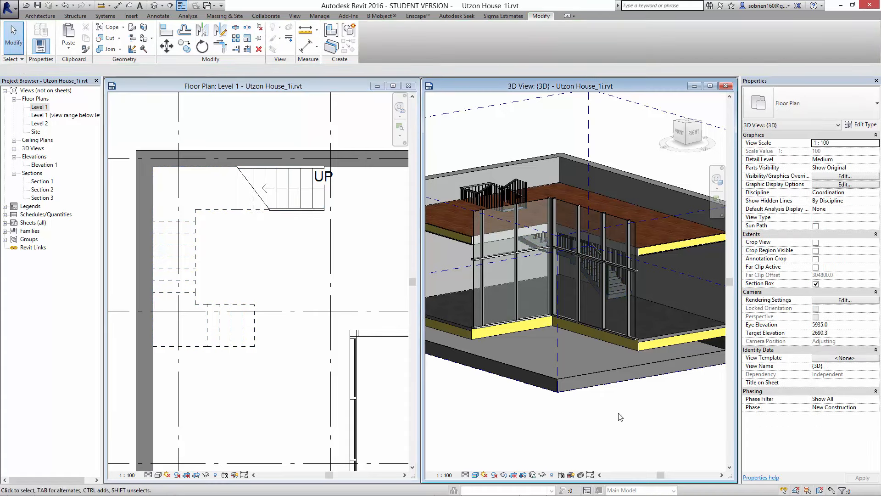
click(611, 258)
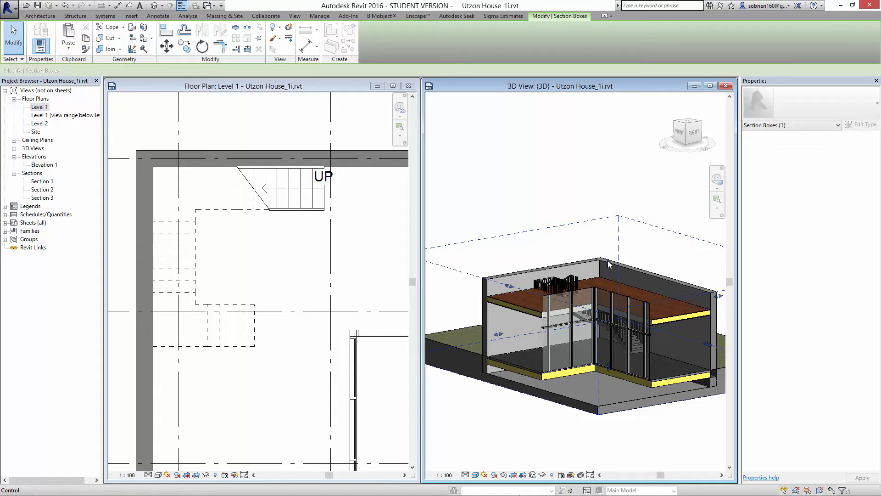
drag(612, 258, 610, 241)
scroll(596, 365, down, 2)
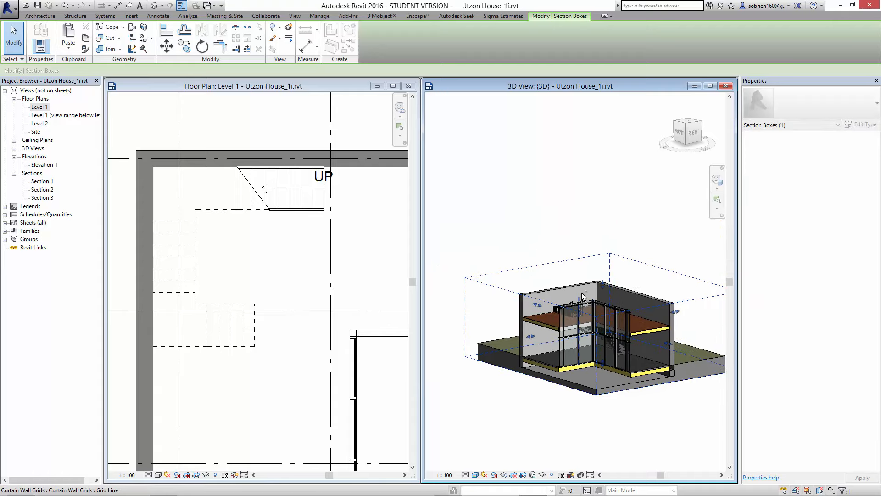
shift+middle_drag(597, 366, 592, 406)
scroll(573, 348, up, 5)
shift+middle_drag(597, 367, 580, 287)
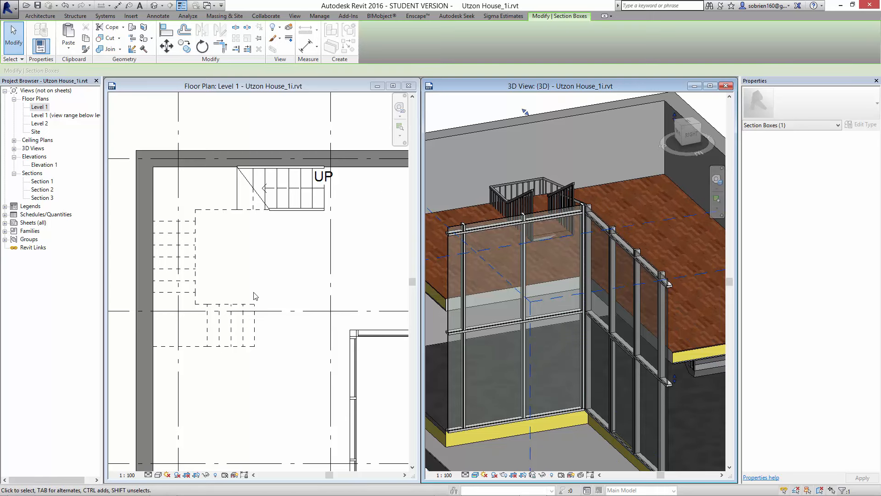
- Save the project and sketch a rectangular shaft opening boundary about 2425 by 4263 mm on Level 1, from the third run's outer end to the wall corner
click(287, 256)
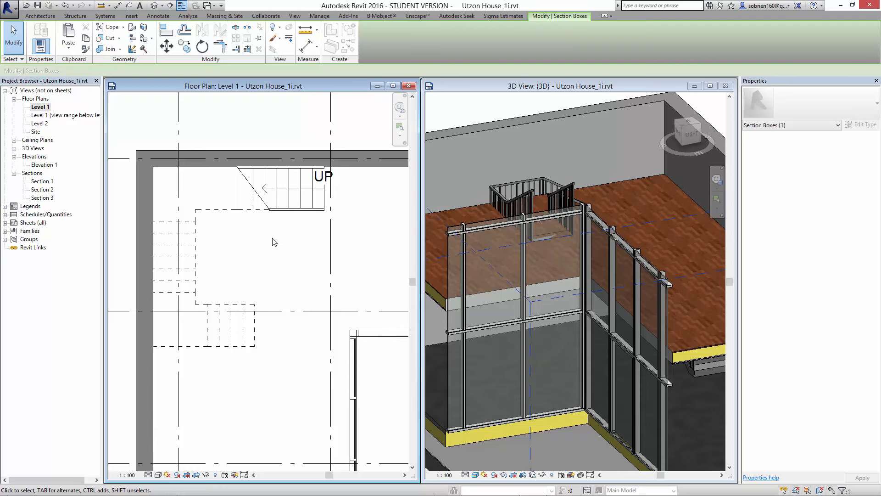
click(40, 17)
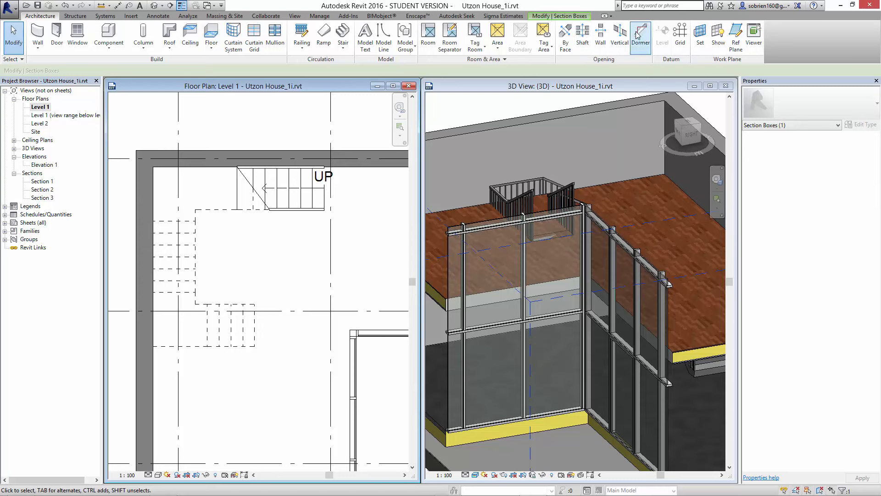
click(583, 36)
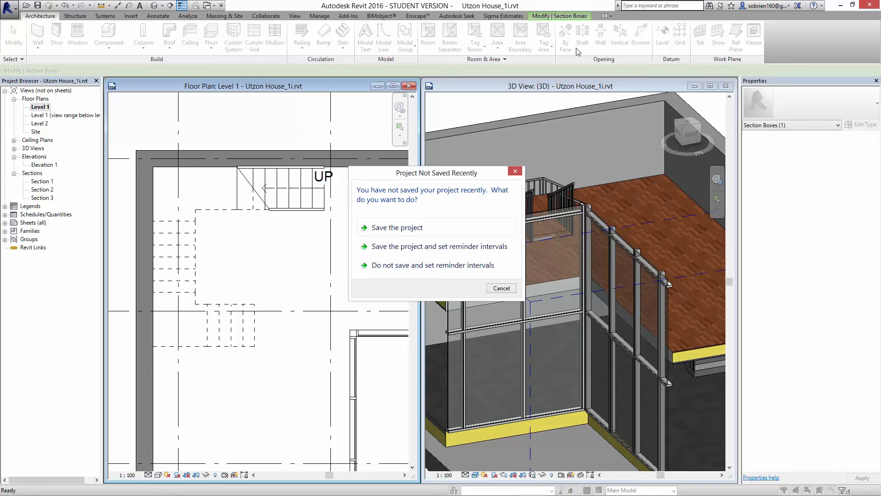
click(461, 228)
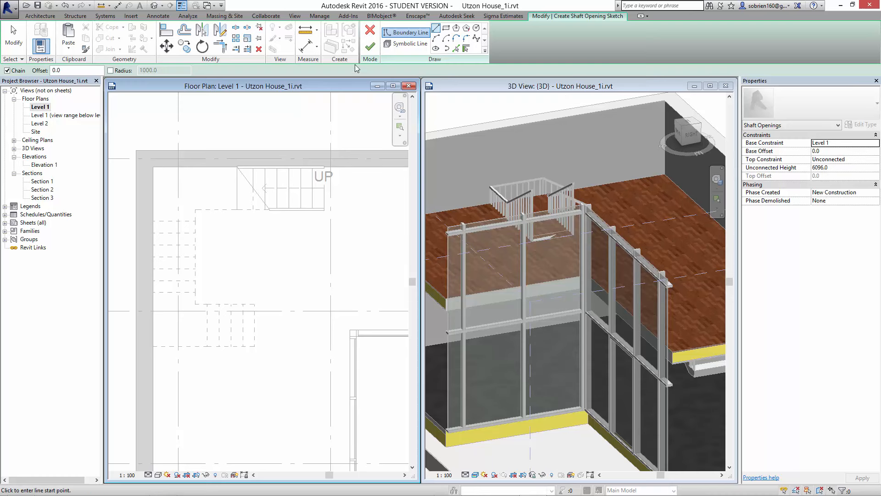
click(450, 31)
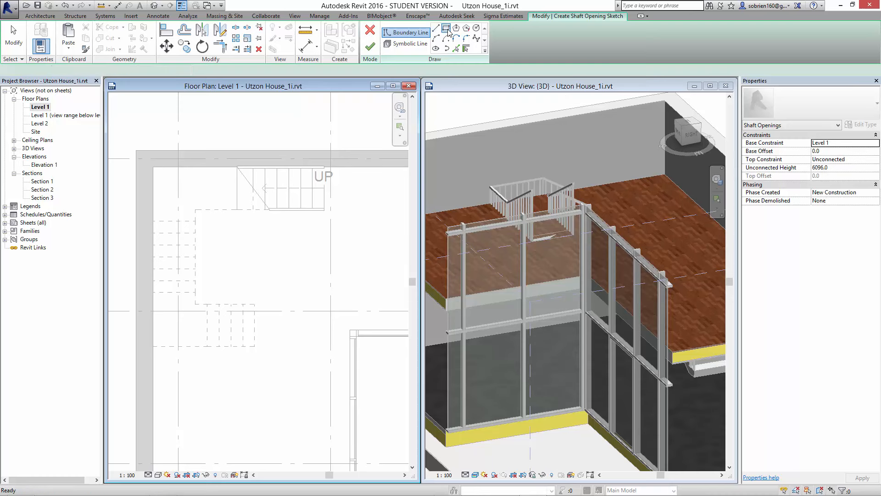
click(258, 341)
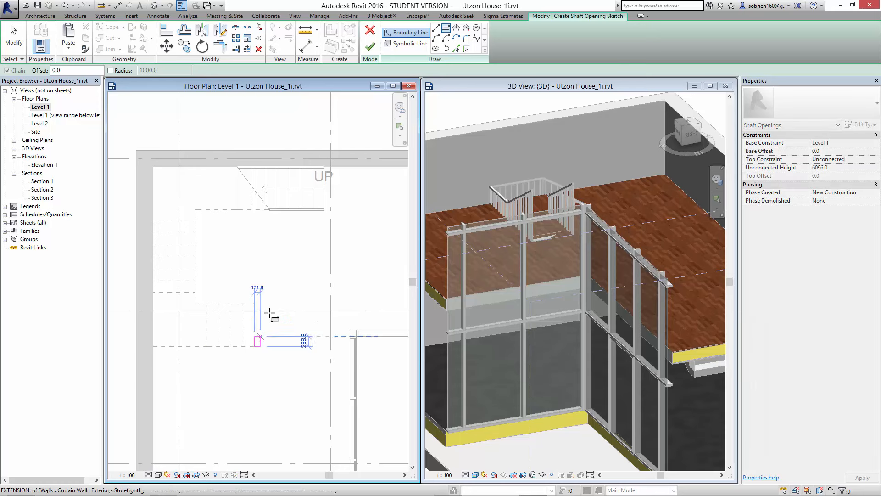
click(152, 167)
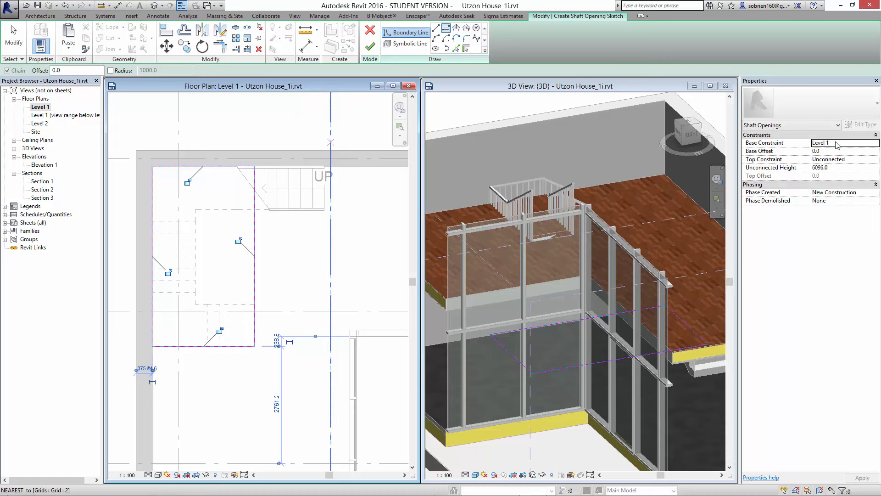
- Set the shaft opening's top constraint to Up to level: Level 2 and finish the sketch
click(874, 160)
click(836, 188)
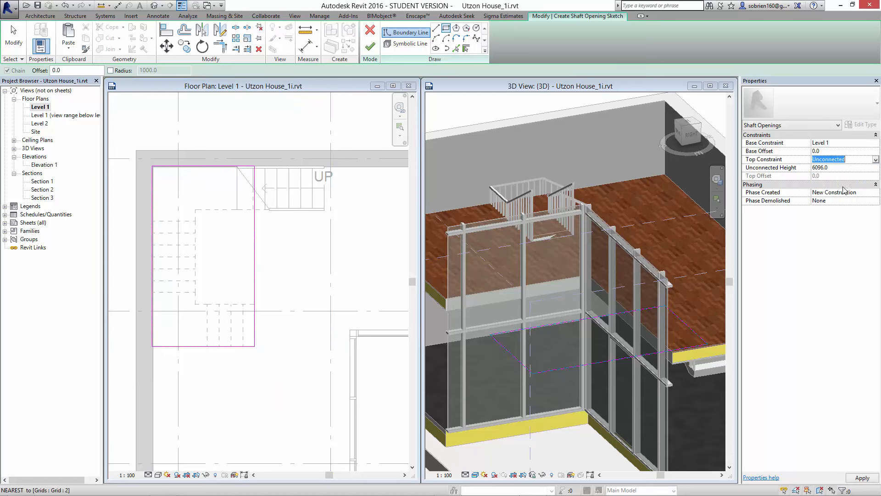
click(369, 47)
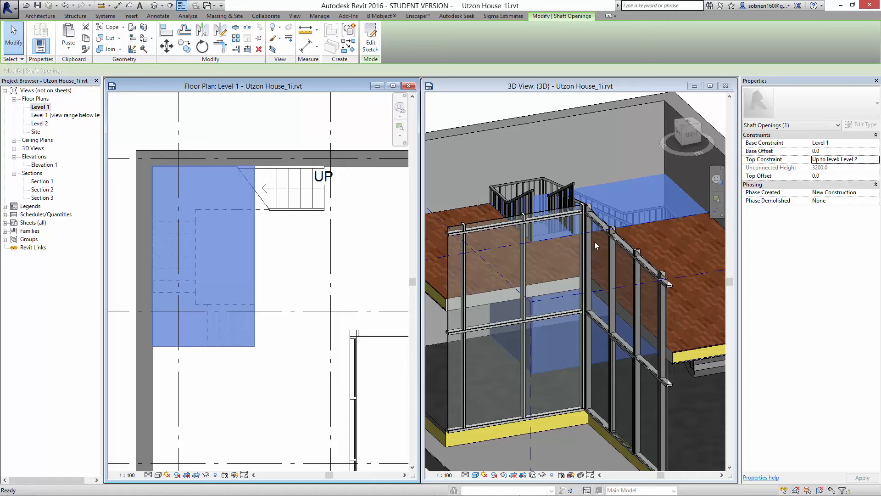
- Inspect the shaft opening around the stair in 3D from several angles, checking its cut through the Level 2 floor
scroll(594, 242, down, 2)
scroll(594, 250, up, 1)
click(534, 87)
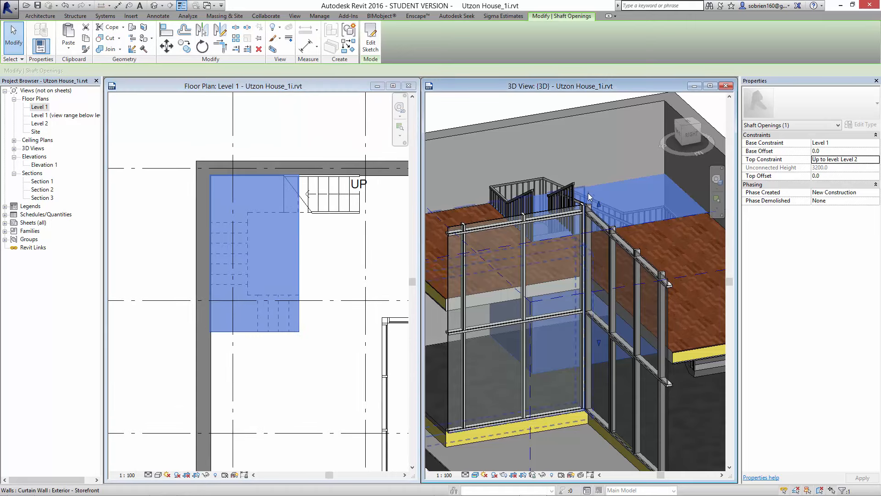
scroll(590, 194, down, 1)
middle_drag(611, 200, 486, 208)
click(656, 179)
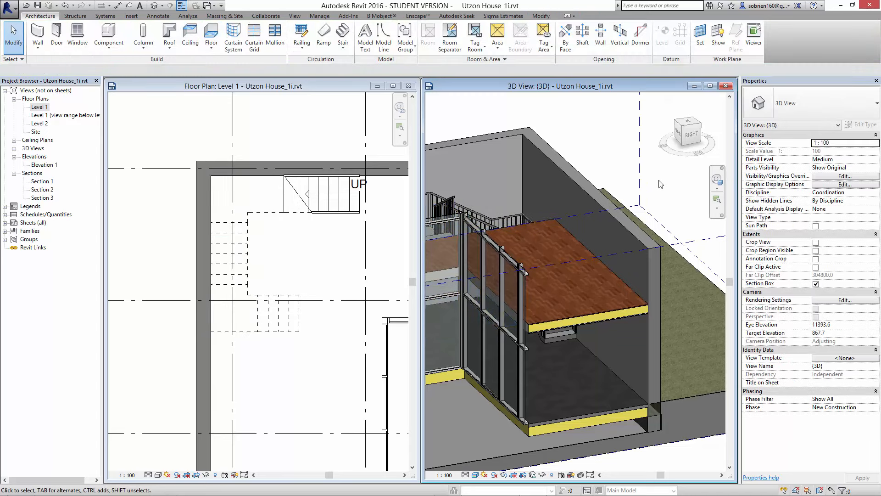
middle_drag(597, 196, 623, 195)
scroll(622, 195, down, 1)
middle_drag(524, 272, 557, 288)
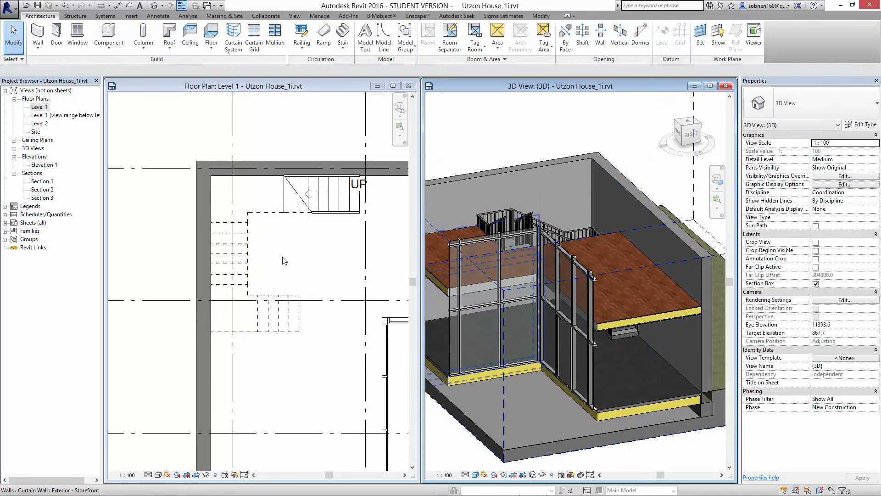
- Check the vertical extents of the shaft opening against the stair and both floors in the front 3D view
click(590, 233)
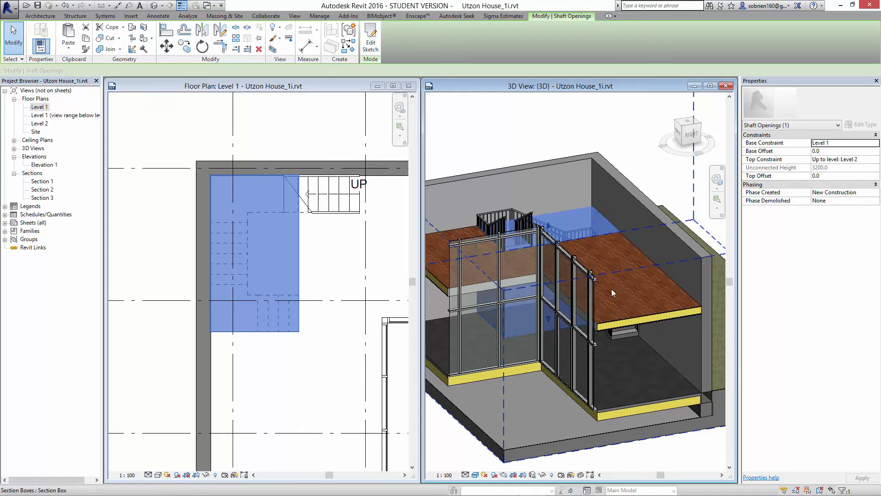
key(Escape)
shift+middle_drag(612, 293, 610, 331)
scroll(584, 310, down, 2)
scroll(588, 293, up, 4)
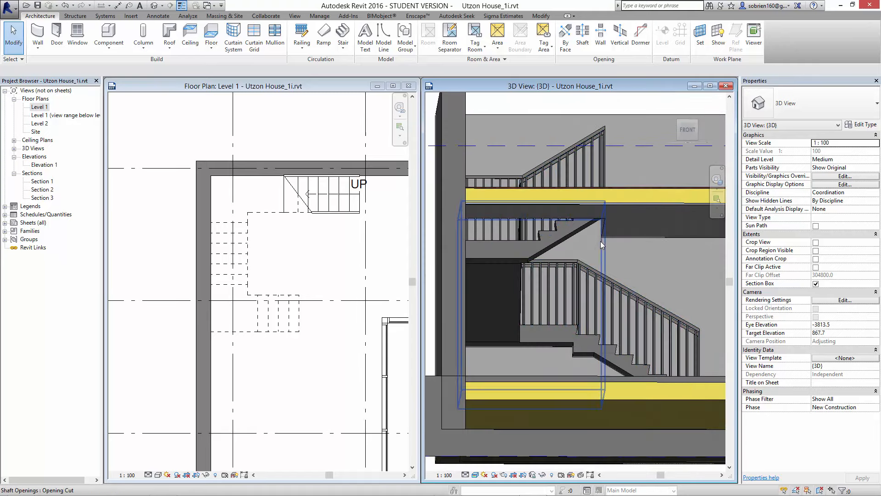
click(688, 131)
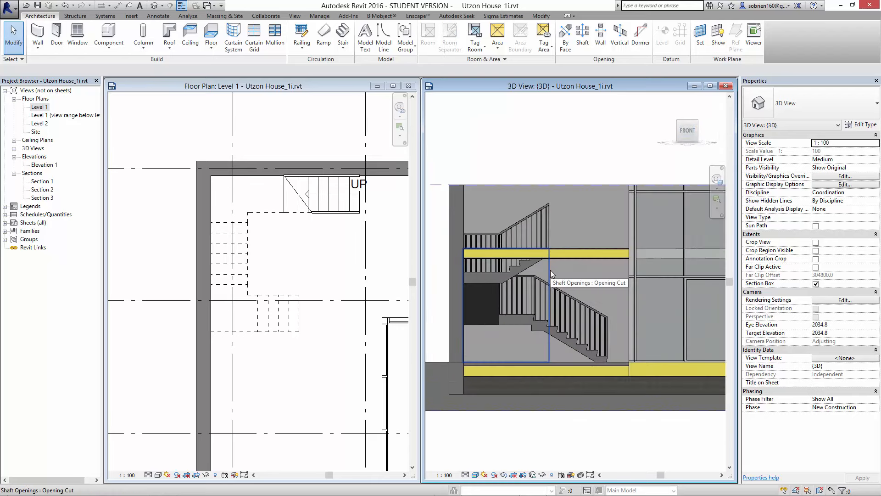
scroll(551, 271, up, 1)
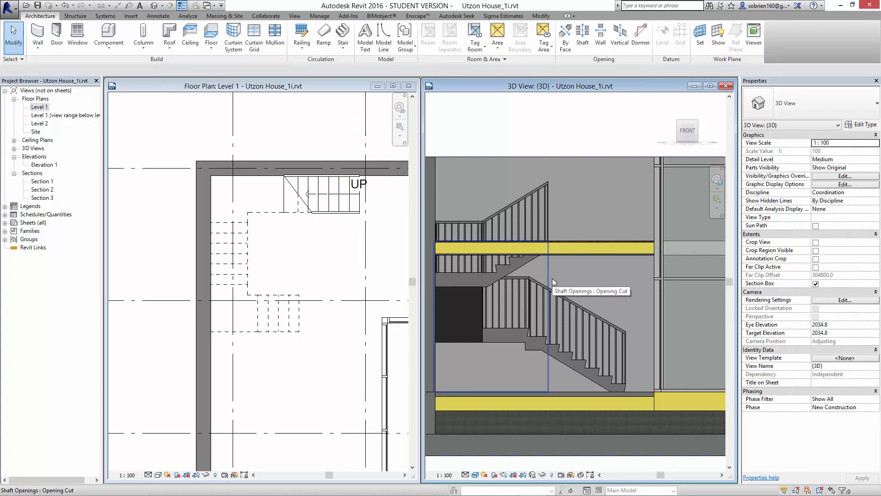
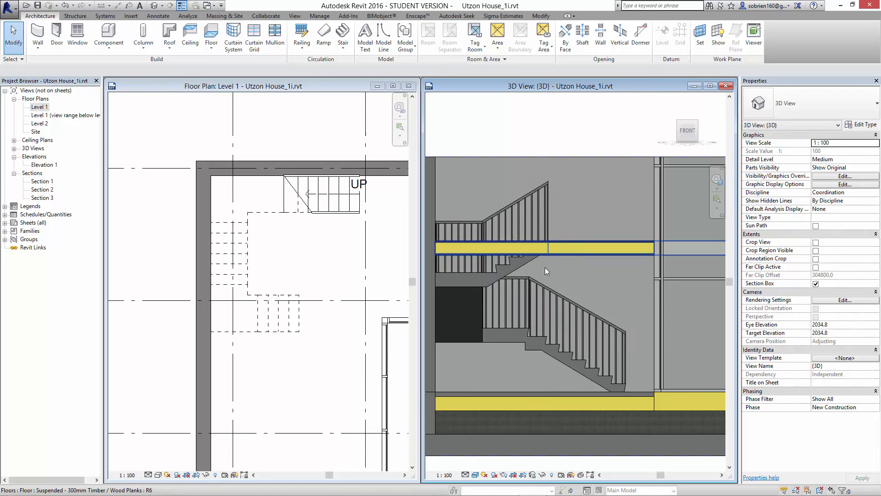
scroll(548, 306, up, 3)
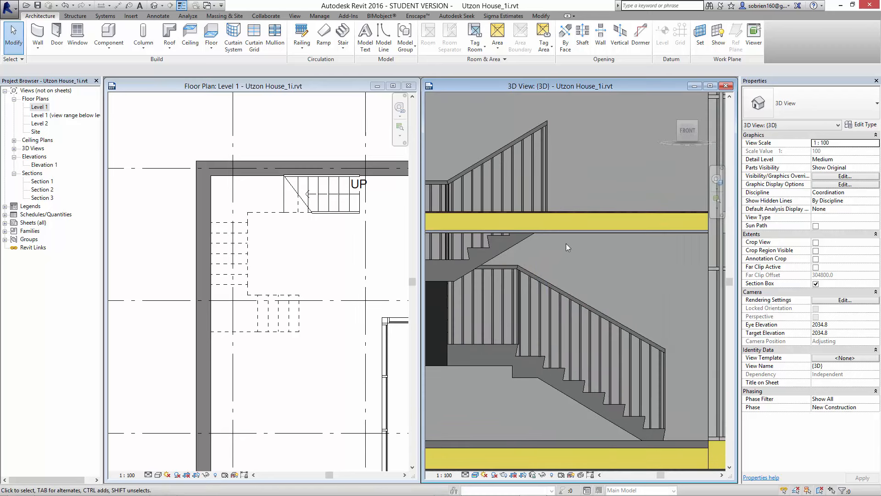
mouse_move(531, 482)
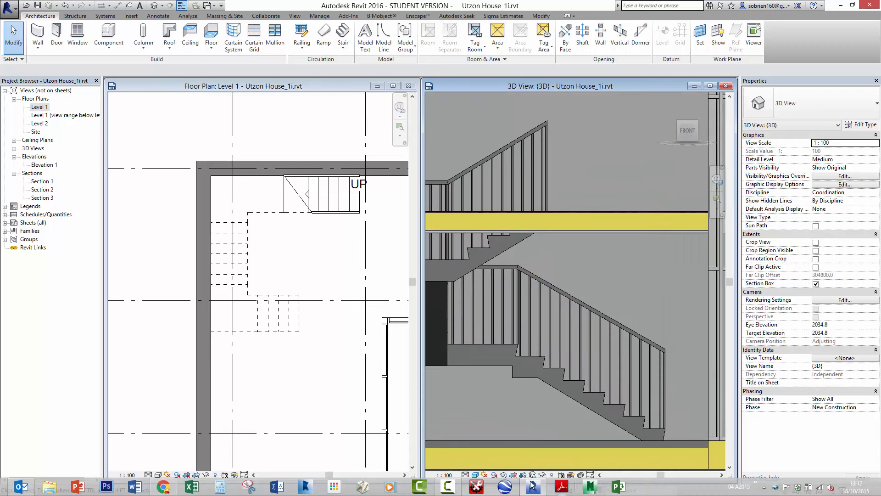
click(449, 487)
click(798, 432)
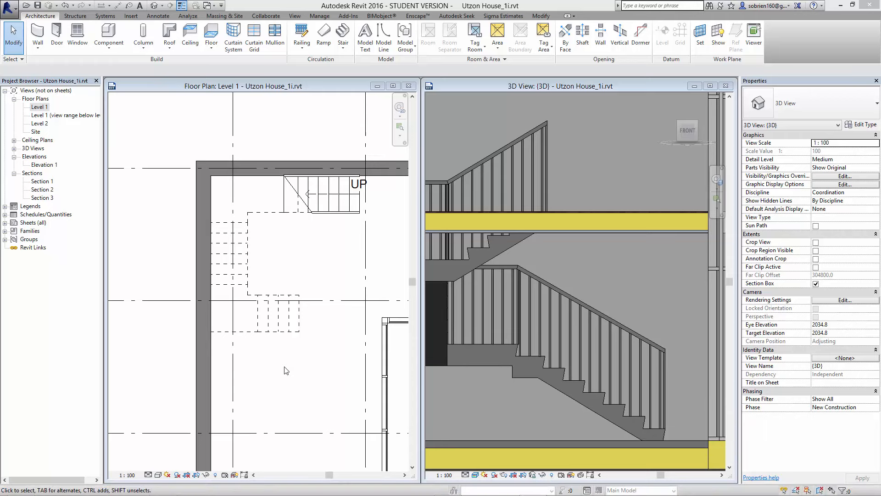
- In the Level 1 floor plan, draw a horizontal section line across the whole building through the stair's first run, looking toward grid A
click(287, 372)
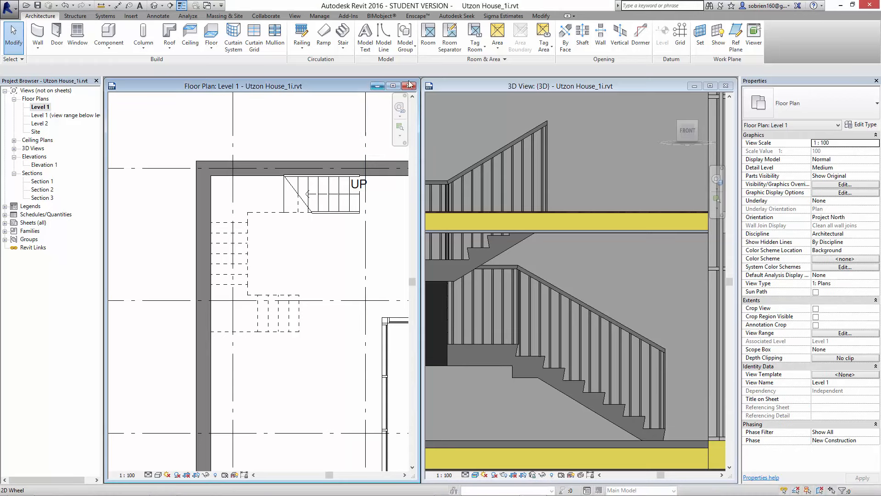
click(393, 85)
middle_drag(467, 236, 466, 274)
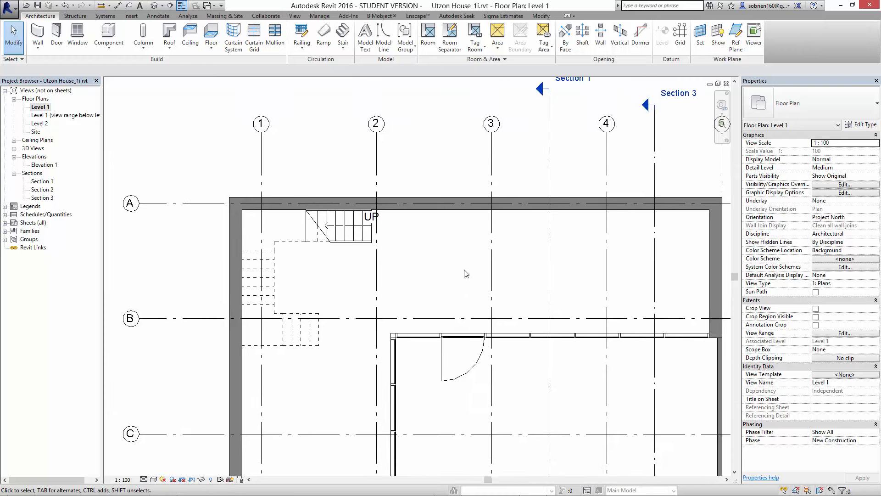
scroll(466, 274, down, 1)
middle_drag(436, 245, 424, 219)
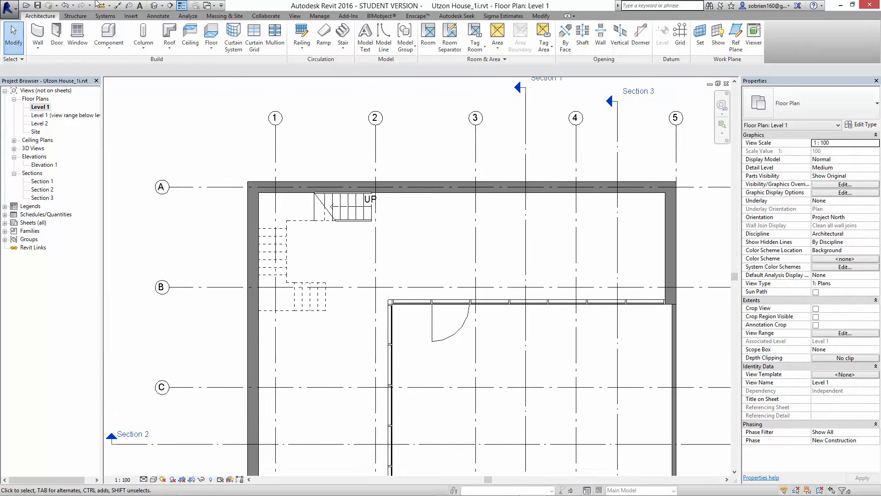
click(171, 7)
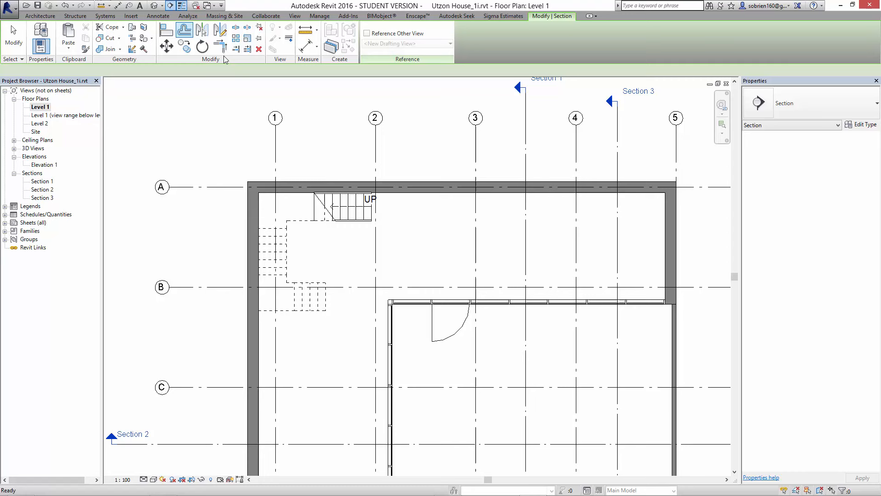
click(202, 208)
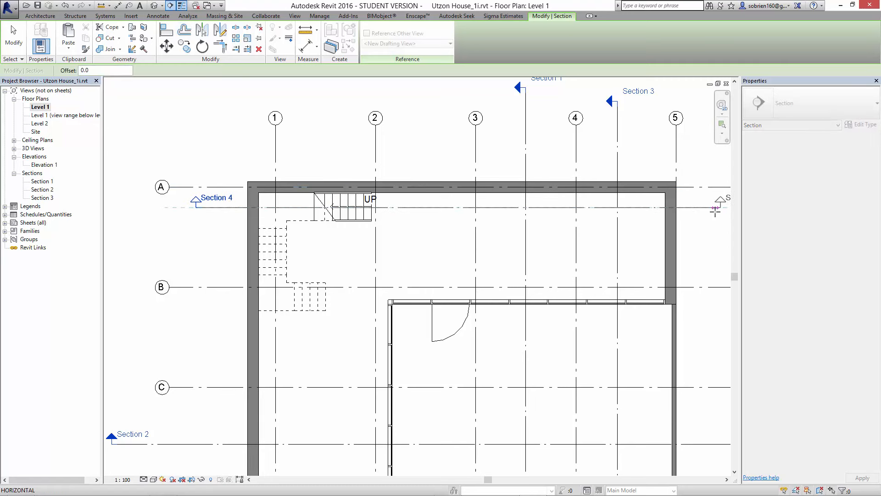
click(715, 210)
key(Escape)
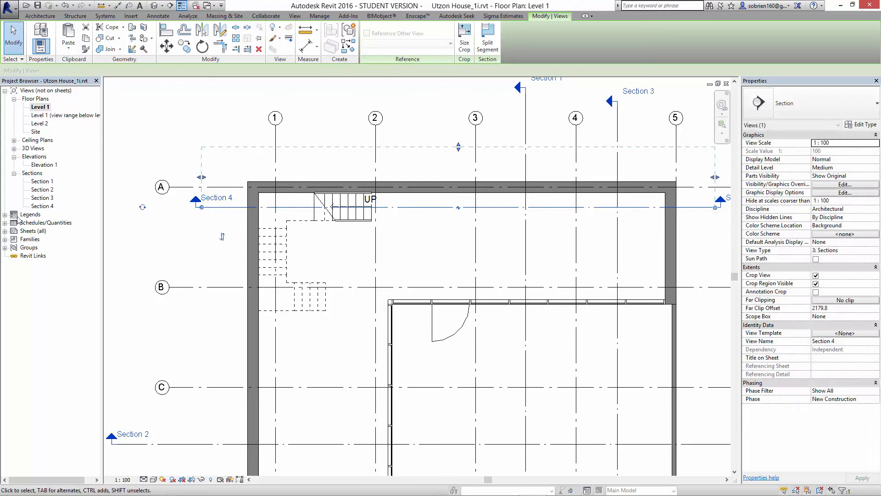
- Open Section 4 and measure the vertical headroom from the underside of the Level 2 floor's opening edge to the stair tread below
double_click(42, 206)
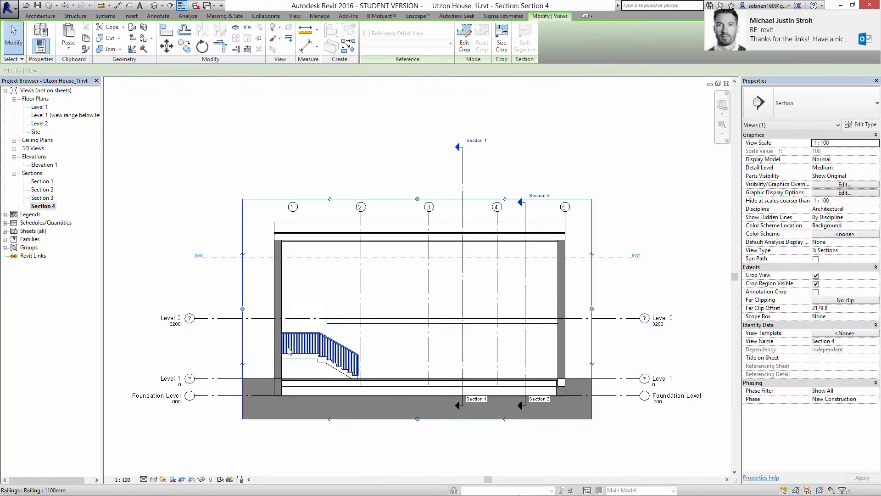
scroll(303, 349, up, 2)
scroll(354, 329, up, 1)
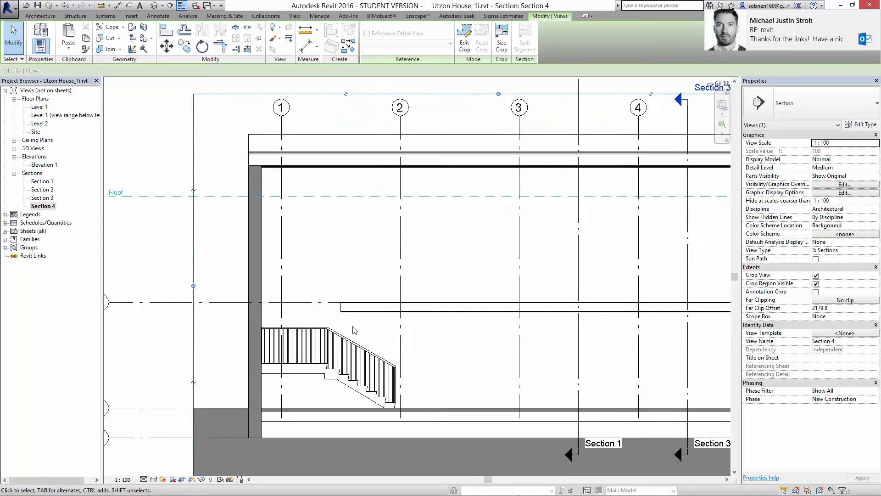
scroll(354, 329, up, 3)
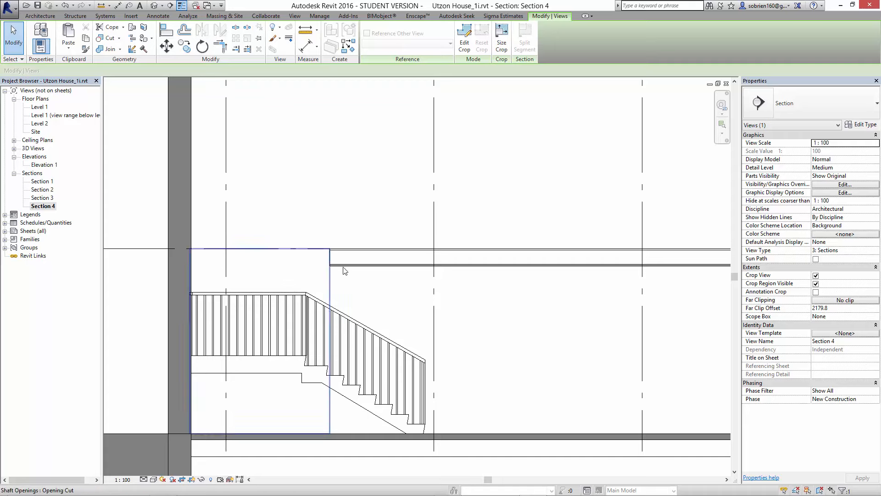
click(304, 32)
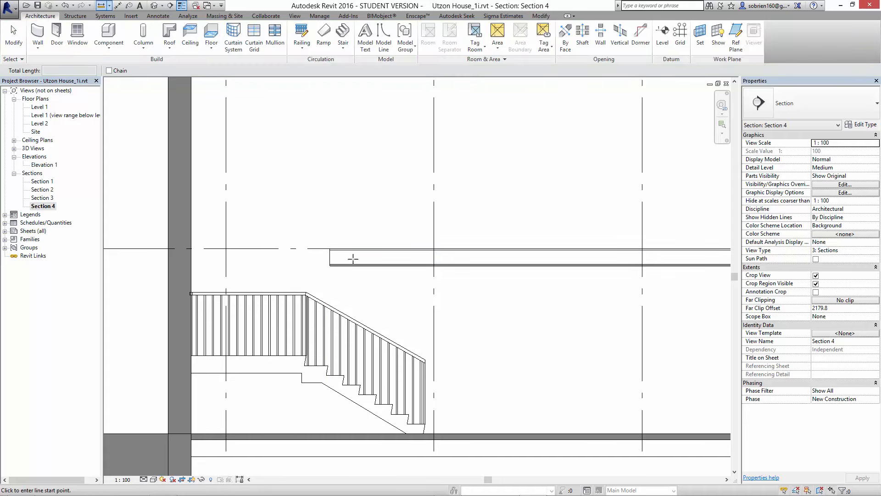
click(329, 268)
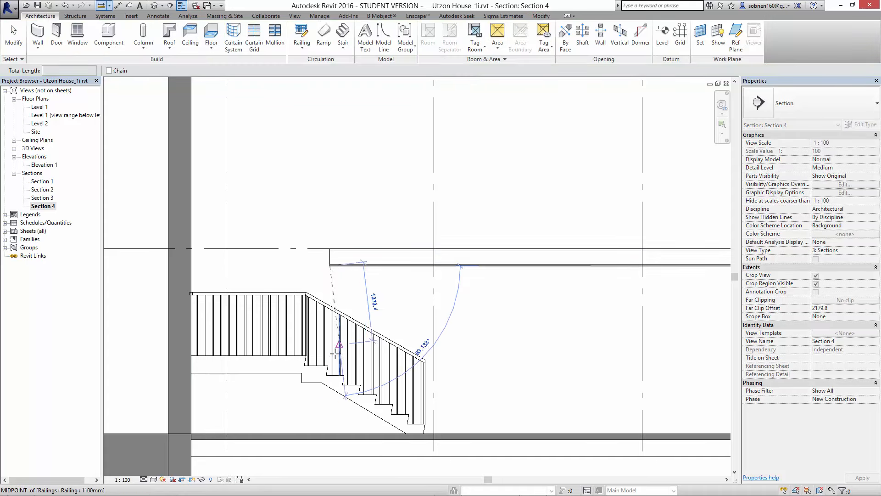
scroll(334, 365, up, 4)
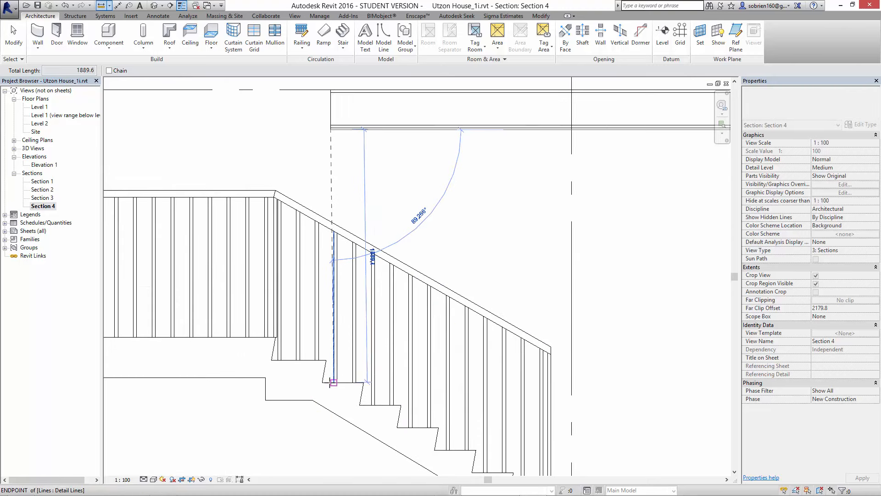
scroll(328, 385, up, 2)
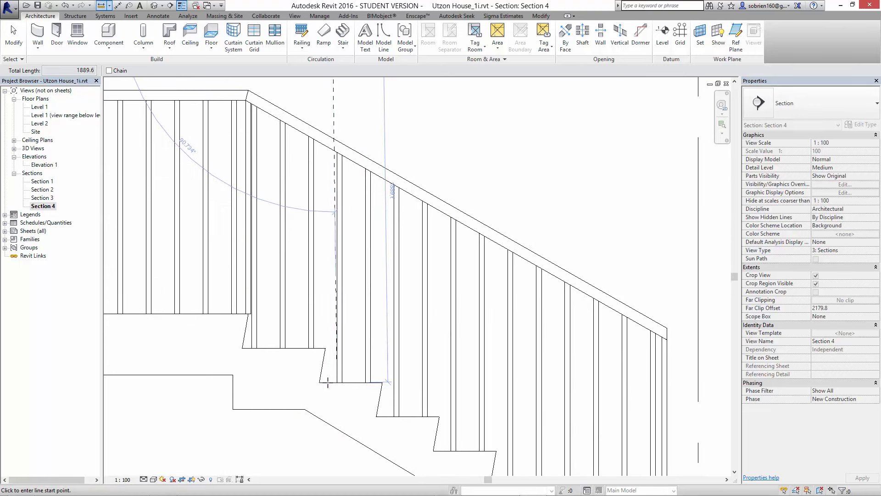
scroll(328, 385, down, 5)
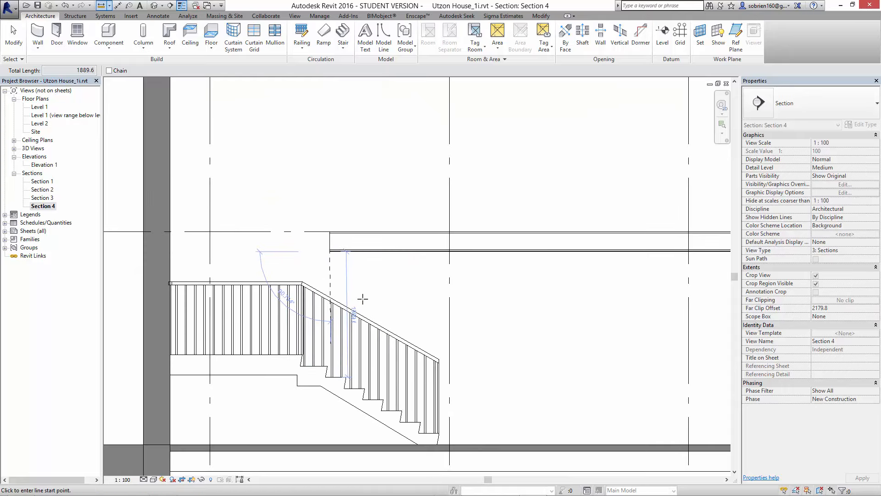
key(Escape)
key(Escape)
- Open the shaft opening's boundary sketch for editing in the Level 1 floor plan
click(329, 269)
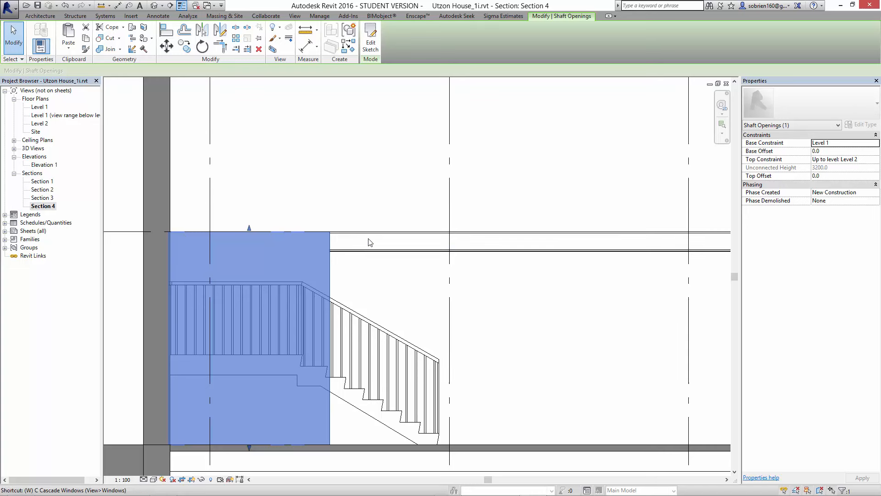
key(w)
key(t)
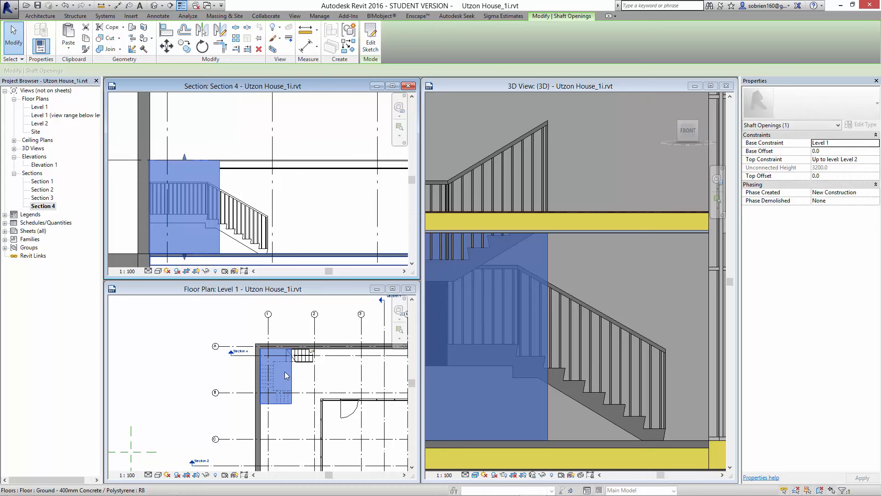
click(371, 43)
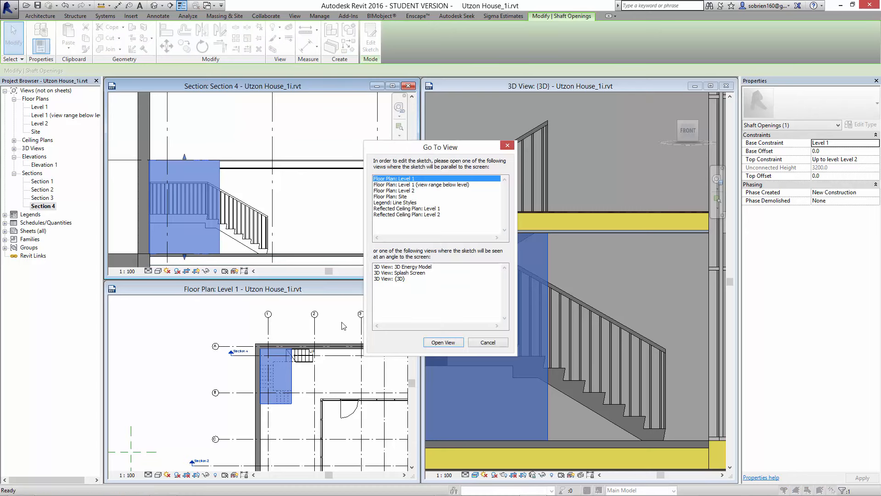
click(443, 343)
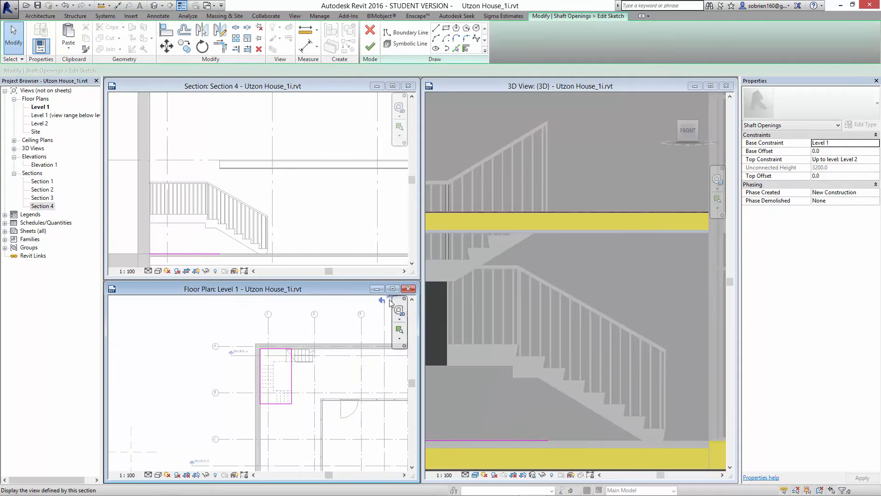
click(392, 289)
scroll(391, 206, up, 5)
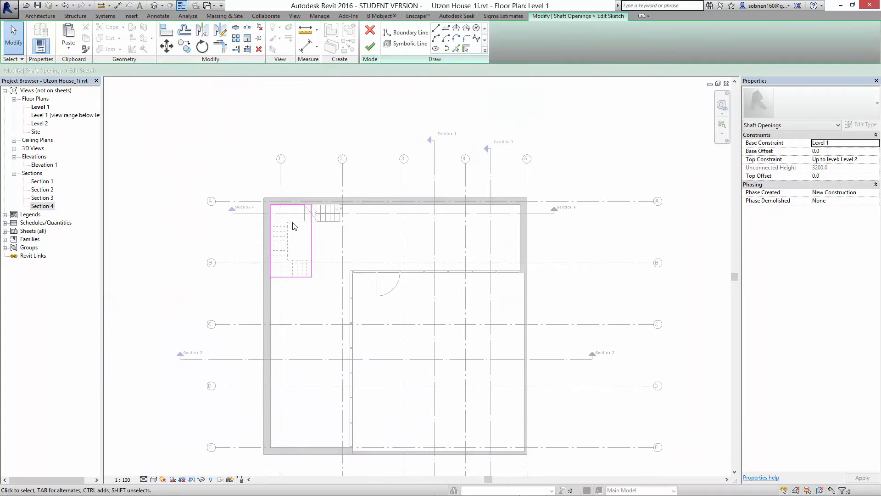
middle_drag(339, 228, 346, 288)
scroll(333, 285, up, 3)
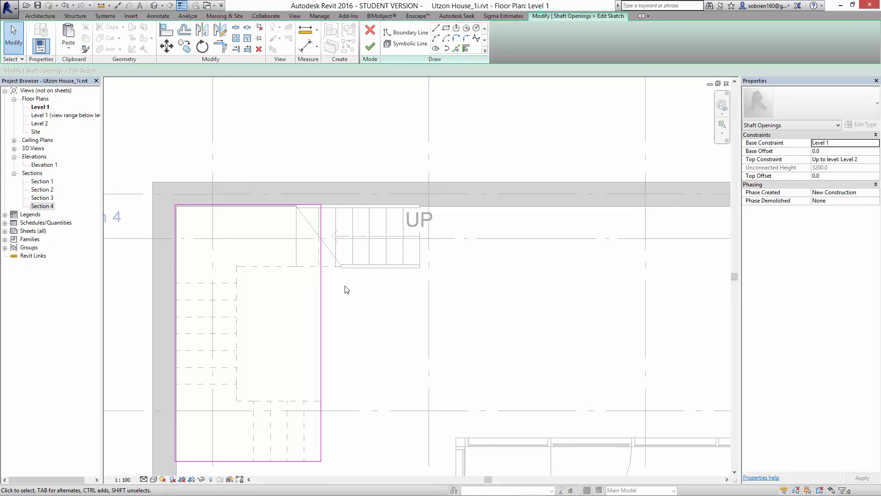
- Draw boundary lines that extend the shaft about 1087 mm along the stair's first run and close back along the wall
click(436, 28)
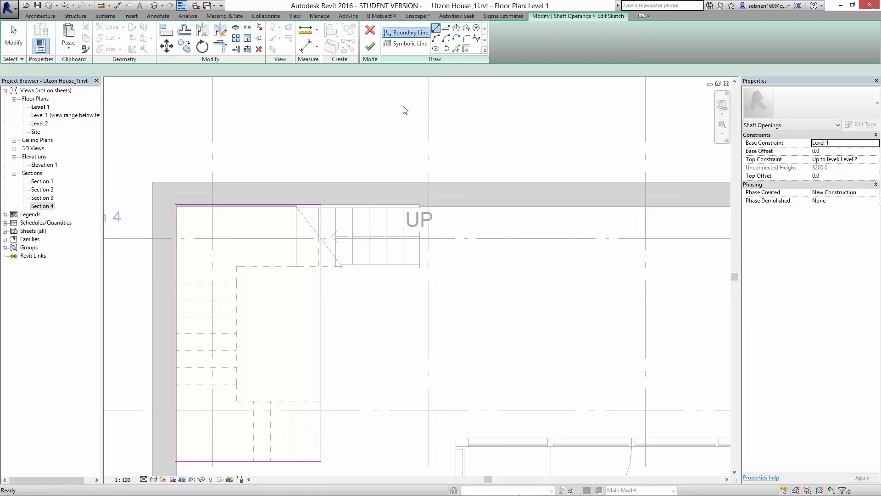
click(320, 266)
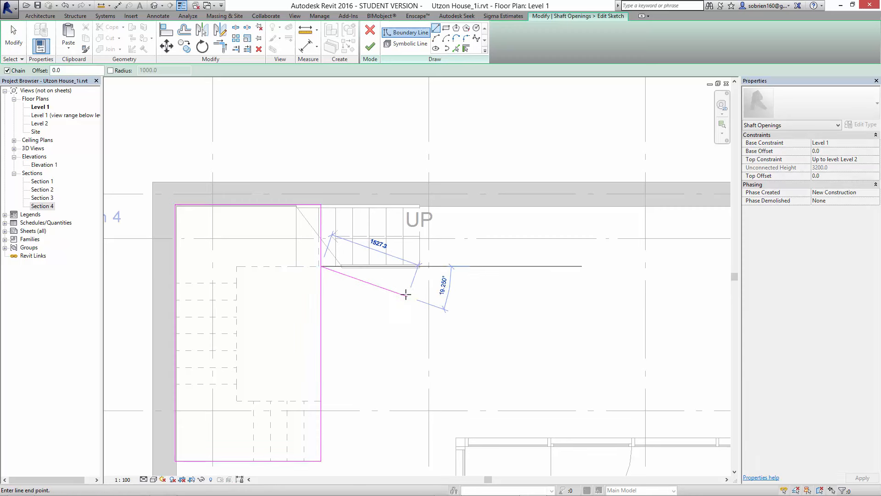
click(386, 266)
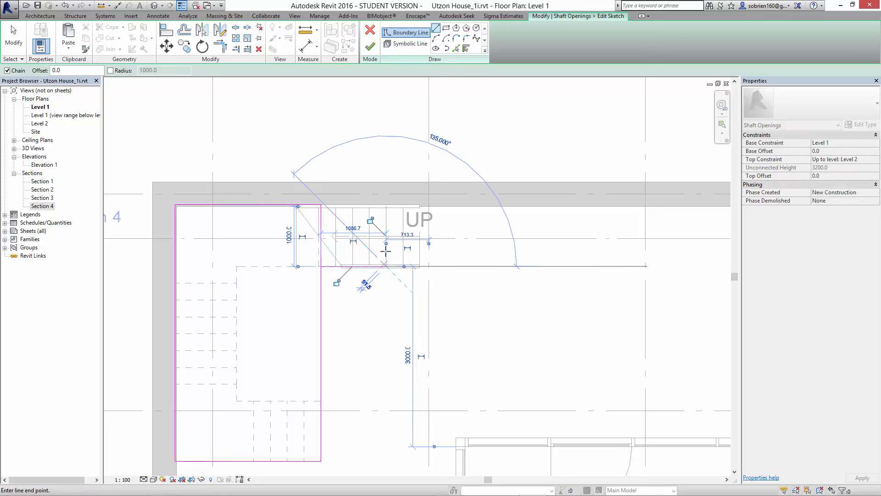
click(386, 205)
click(321, 205)
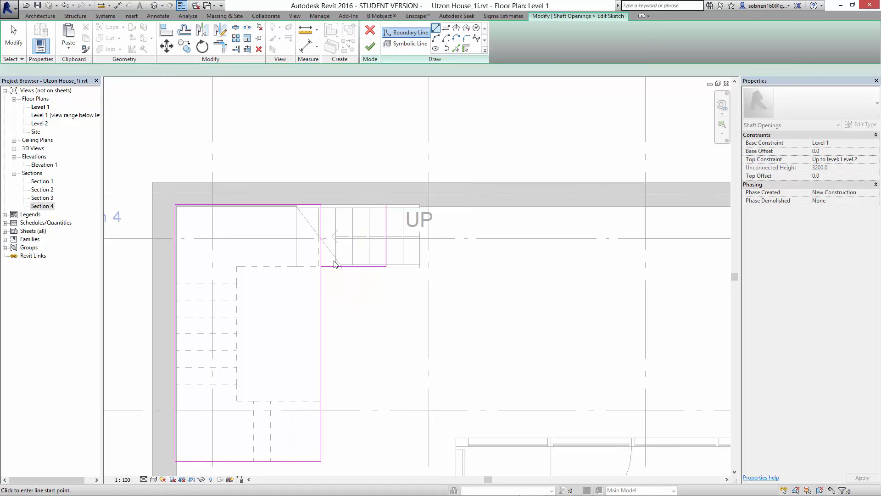
key(Escape)
key(Escape)
- Trim the shaft boundary lines into one closed L-shaped loop around the stair and finish the sketch
key(t)
key(r)
click(321, 300)
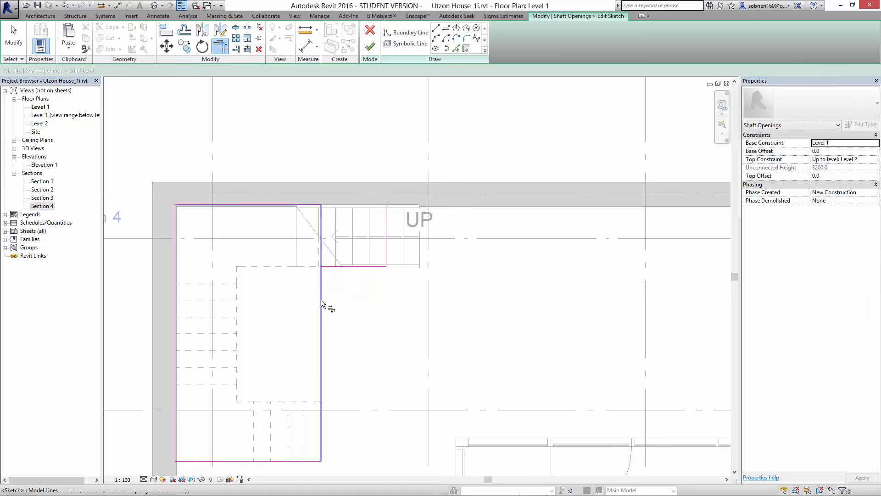
click(329, 267)
click(281, 205)
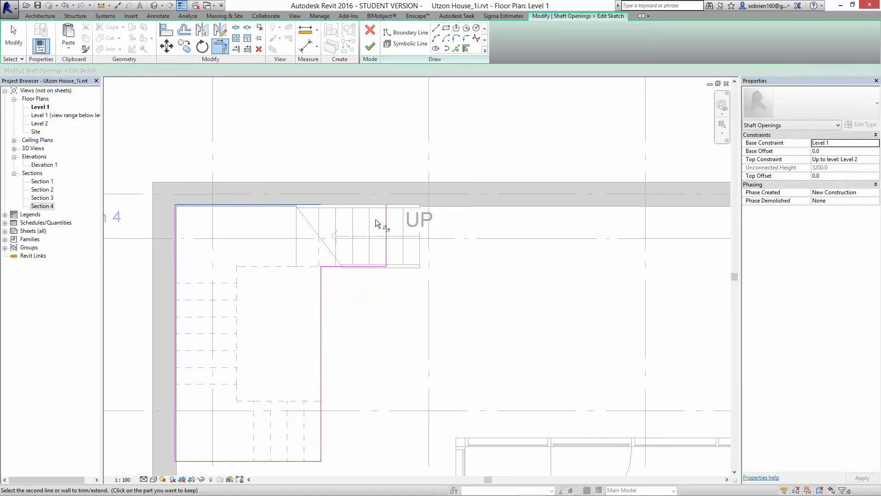
click(387, 215)
scroll(404, 286, down, 3)
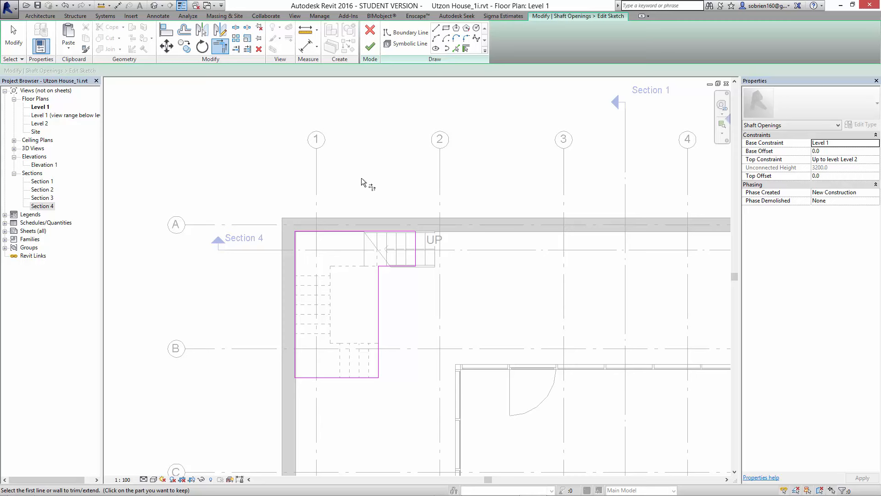
click(370, 46)
click(424, 172)
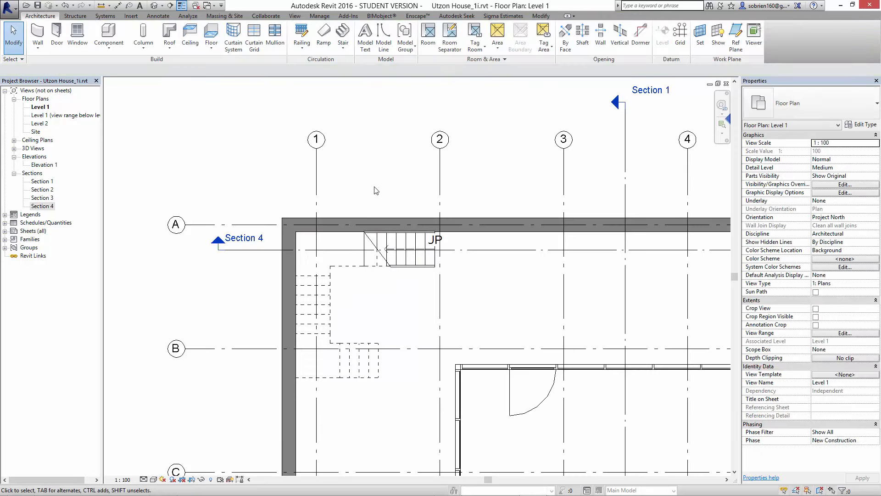
- Check the extended shaft opening and the Level 2 floor edge above the first stair run in Section 4
double_click(53, 206)
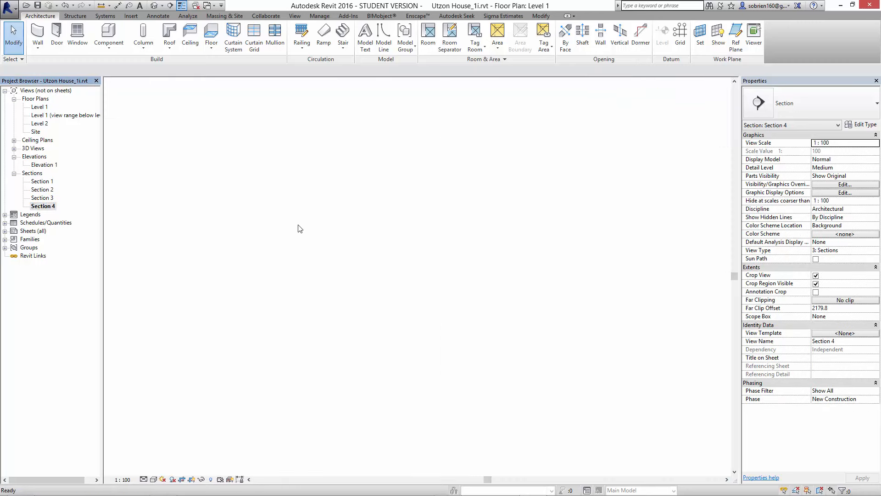
scroll(303, 195, up, 4)
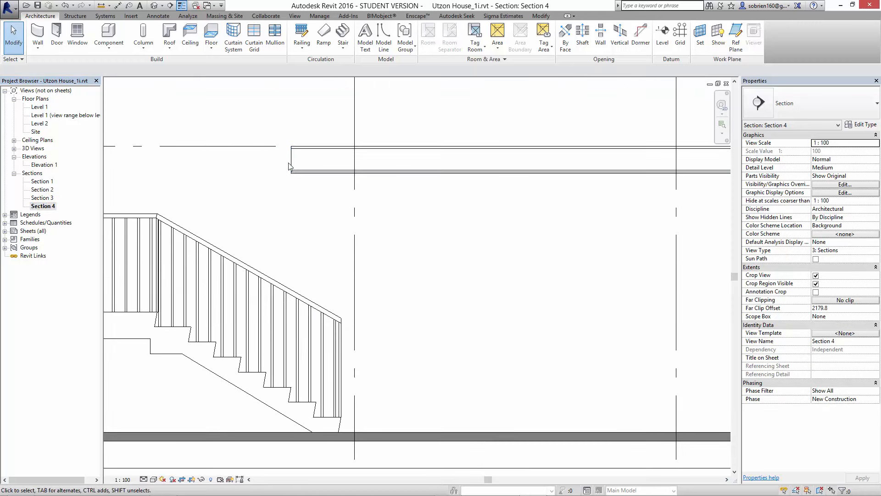
click(291, 222)
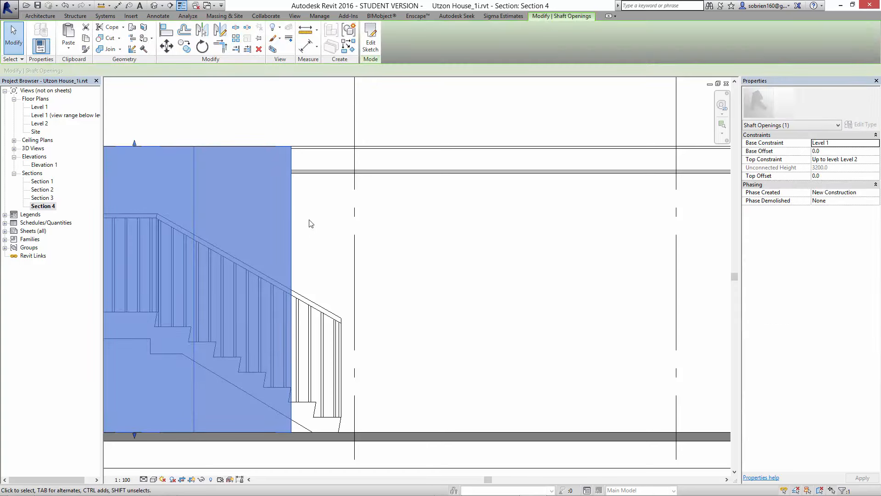
click(417, 225)
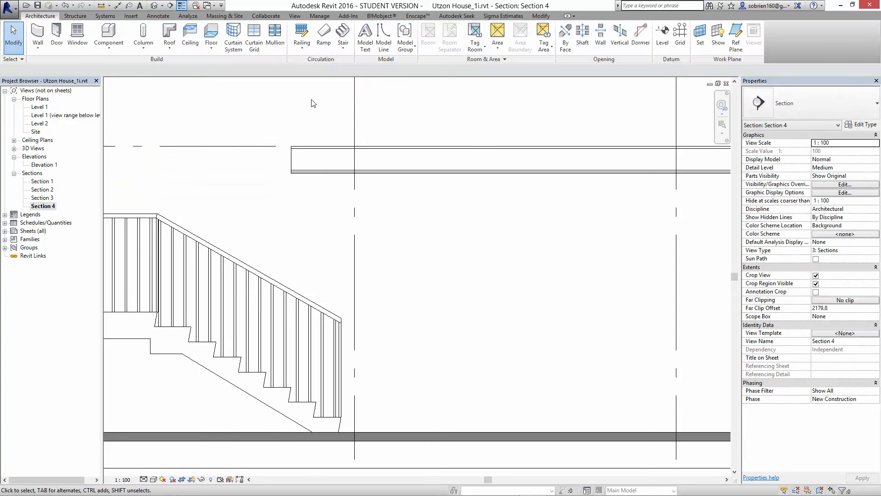
- Place an aligned dimension in Section 4 for the vertical headroom between the Level 2 floor's underside and the stair tread below its edge
click(311, 175)
click(305, 48)
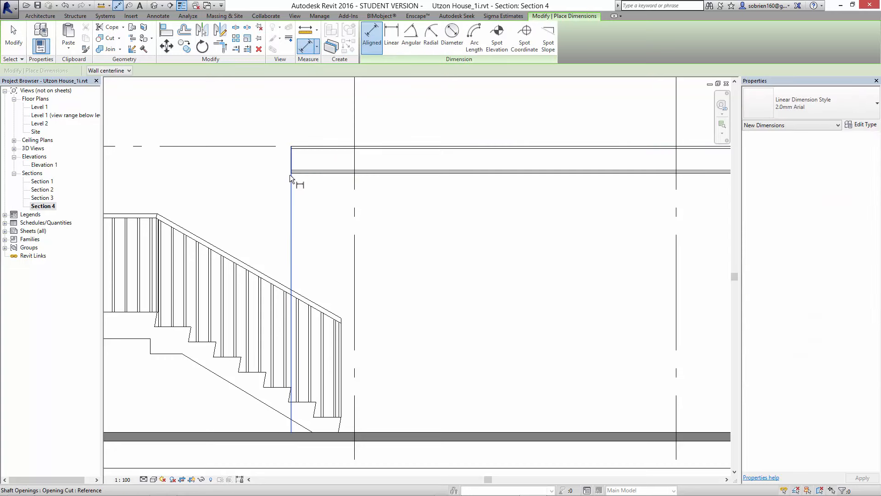
scroll(293, 174, up, 2)
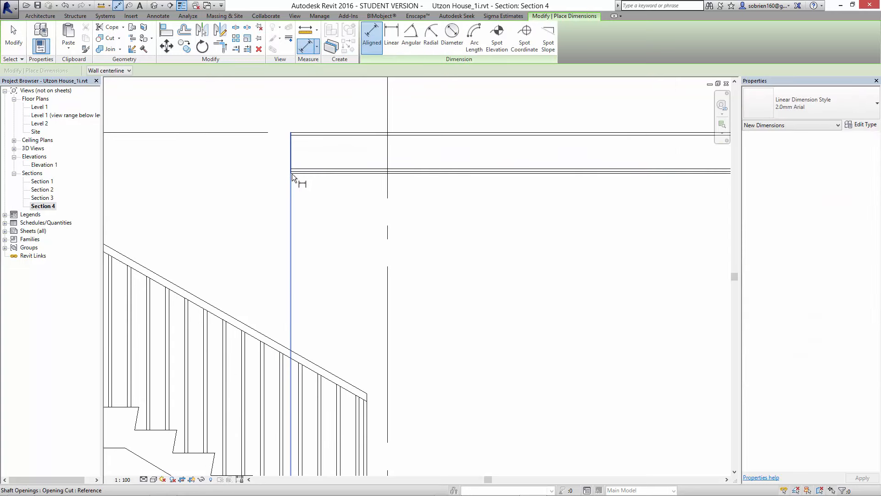
click(294, 173)
middle_drag(314, 306, 303, 178)
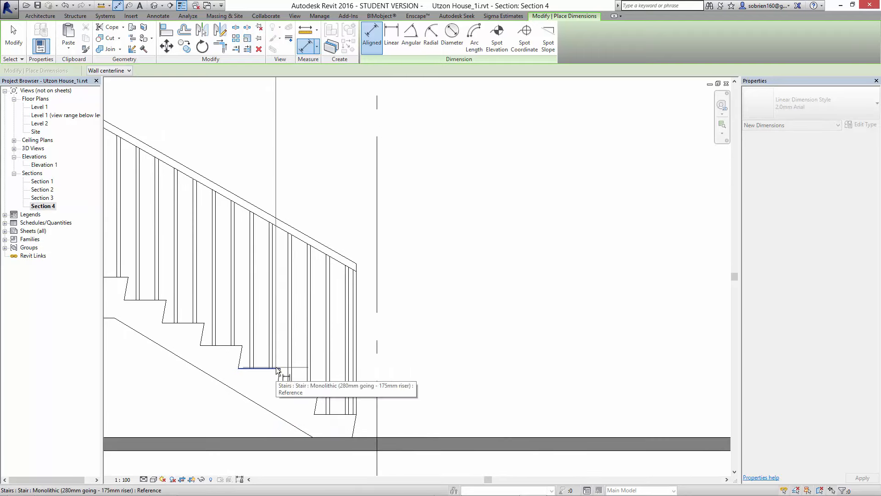
click(293, 338)
scroll(293, 338, down, 2)
scroll(294, 331, down, 1)
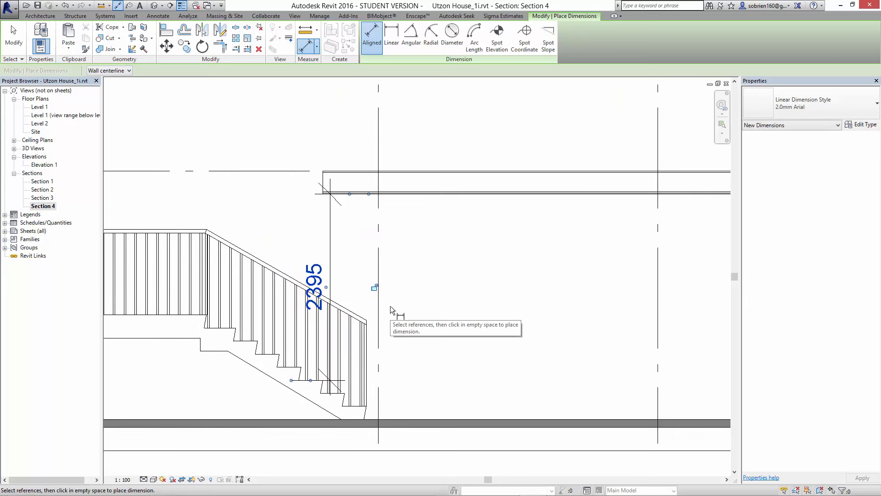
mouse_move(612, 486)
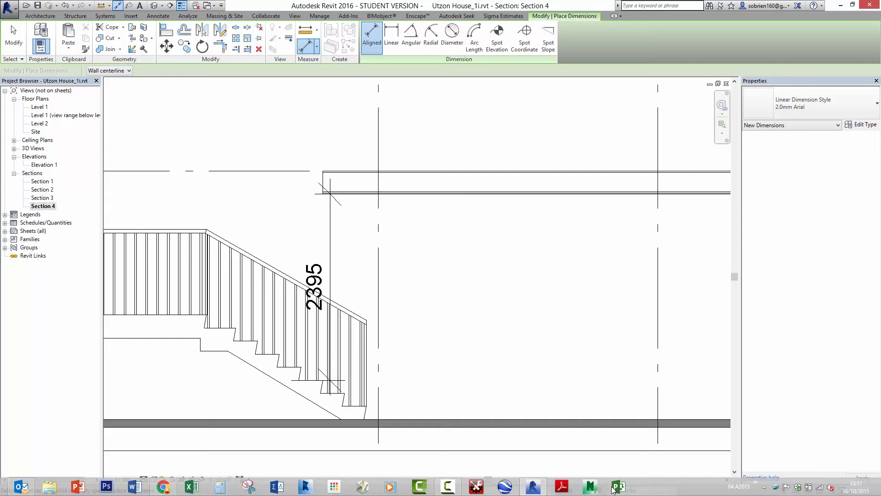
click(454, 490)
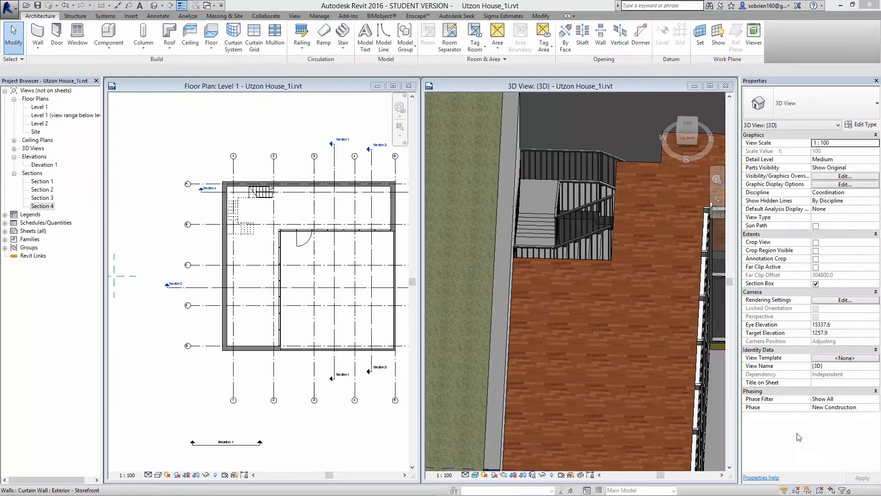
- Delete the stair's outer 1100mm railing that runs along the walls in the 3D view
middle_drag(555, 283, 579, 324)
scroll(580, 324, down, 1)
shift+middle_drag(605, 285, 356, 300)
shift+middle_drag(604, 359, 689, 323)
scroll(619, 290, up, 2)
middle_drag(590, 217, 616, 303)
middle_drag(569, 156, 629, 268)
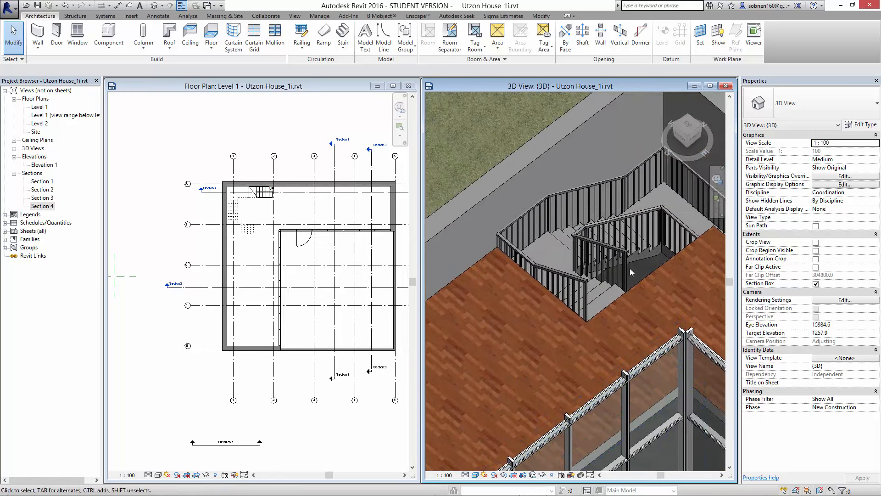
click(617, 197)
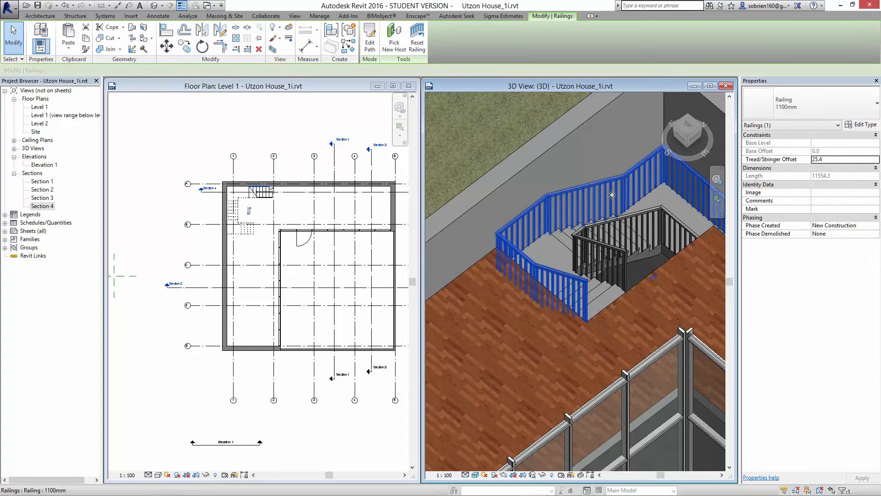
key(Delete)
- Open the Level 2 floor plan at full size around the stair opening
shift+middle_drag(647, 237, 635, 318)
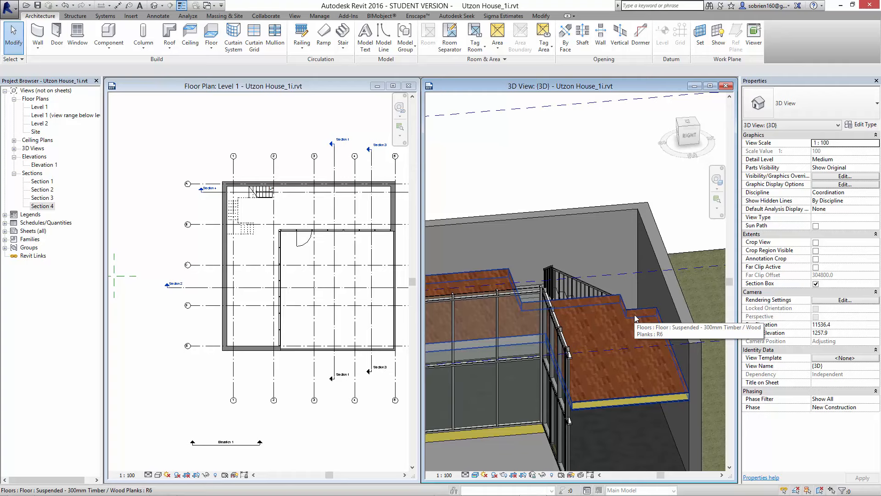
double_click(41, 125)
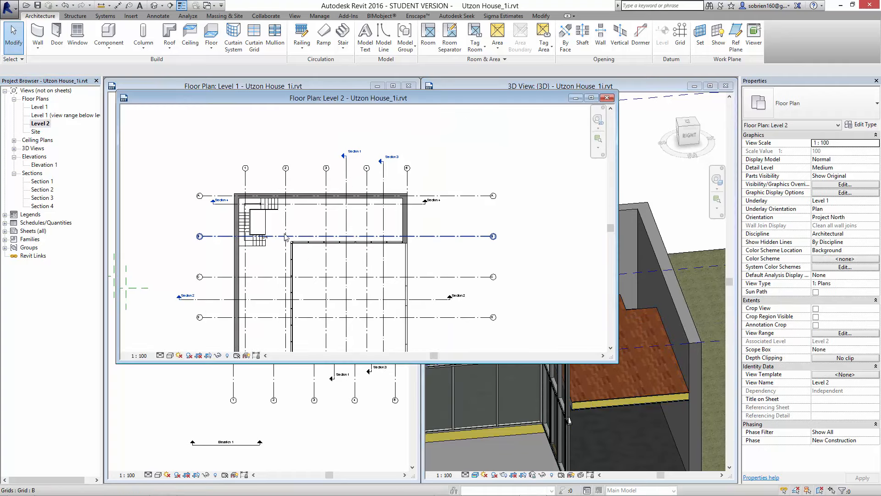
click(592, 97)
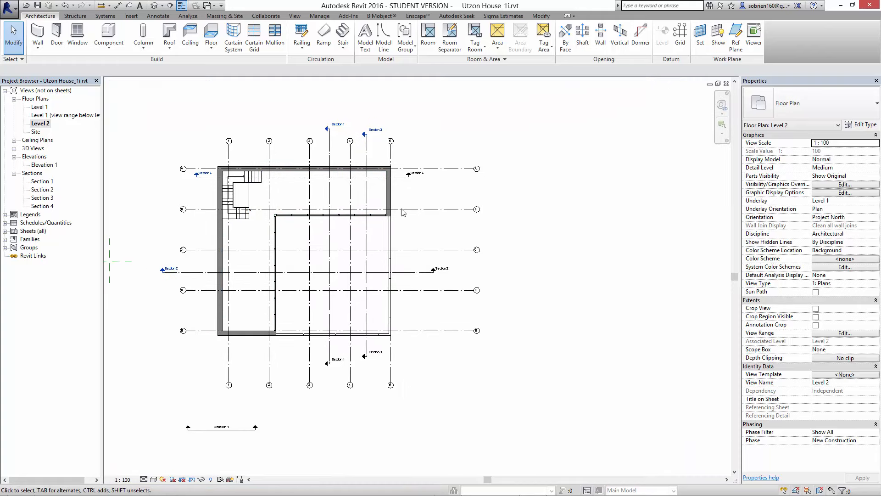
scroll(292, 216, up, 6)
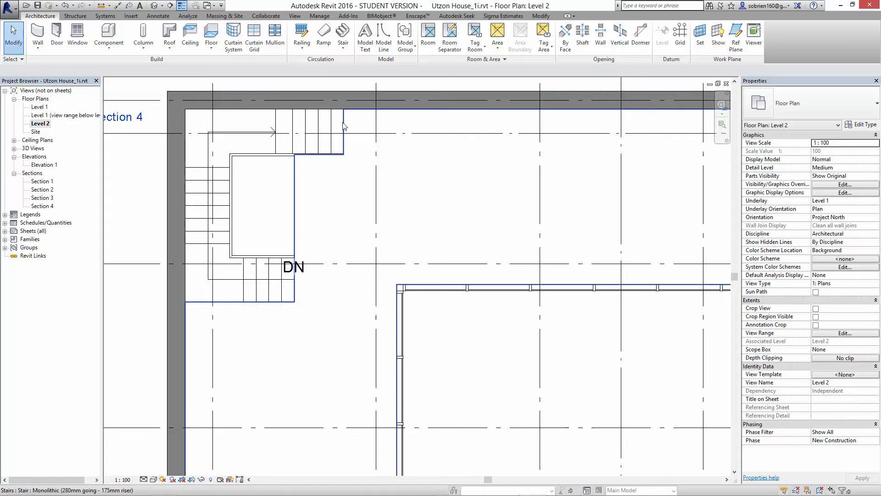
- Sketch a Level 2 railing path by picking the edges around the stair's shaft opening, including the extension over the first run
click(306, 52)
click(324, 65)
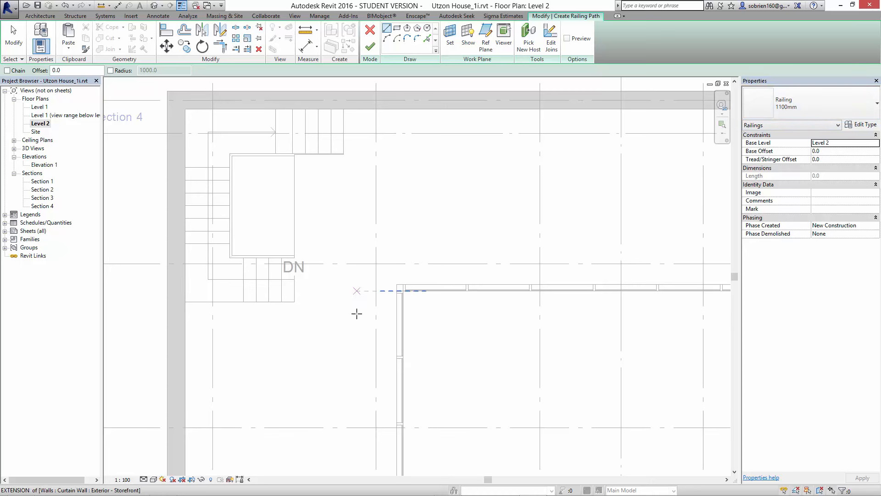
click(428, 39)
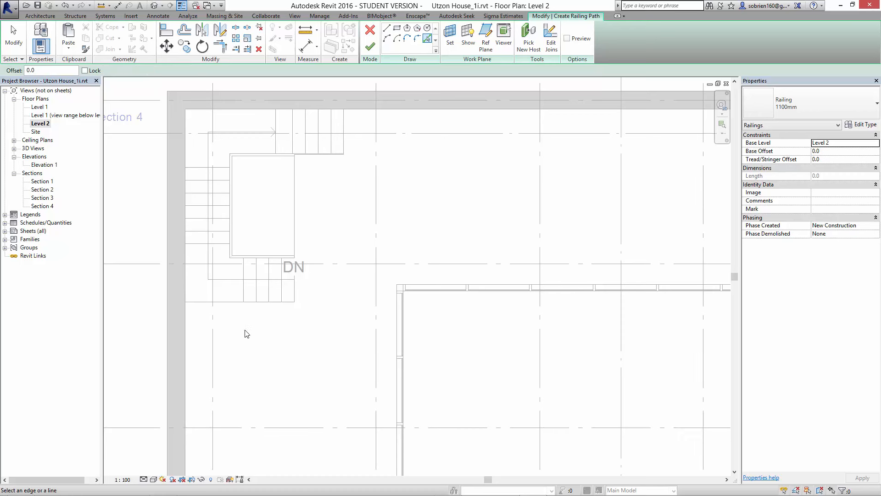
click(235, 310)
click(302, 229)
key(Tab)
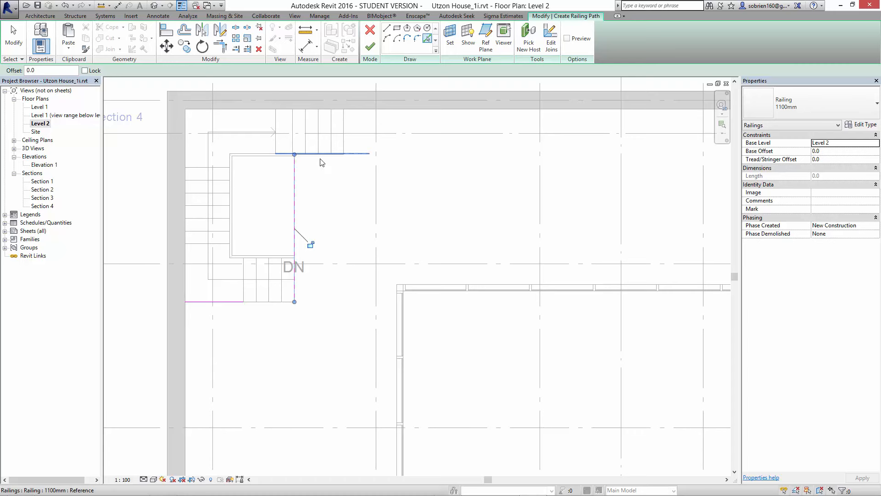
scroll(333, 160, up, 5)
click(298, 138)
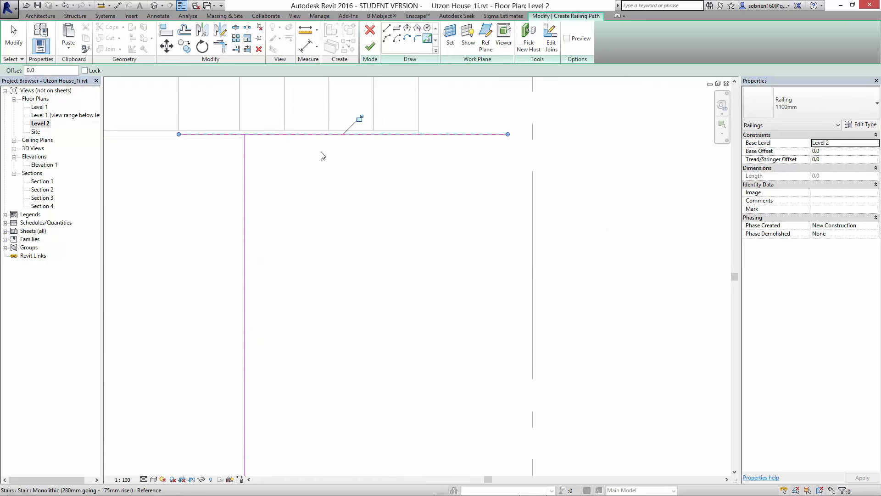
middle_drag(417, 191, 397, 354)
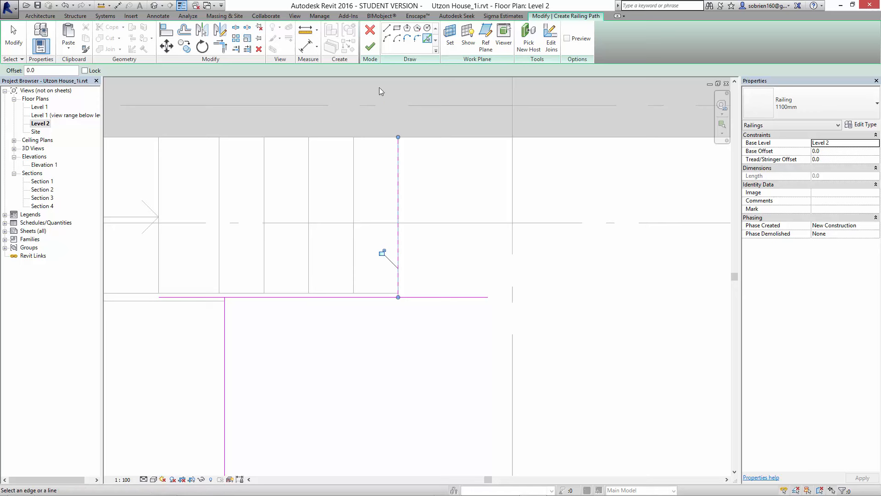
- Trim the railing path lines to clean corners around the extended part of the shaft opening
click(220, 45)
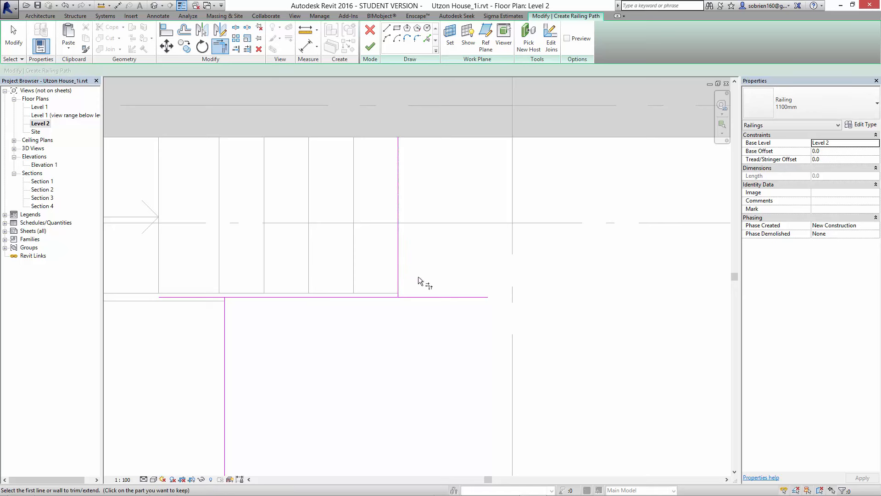
click(398, 264)
click(379, 298)
click(225, 325)
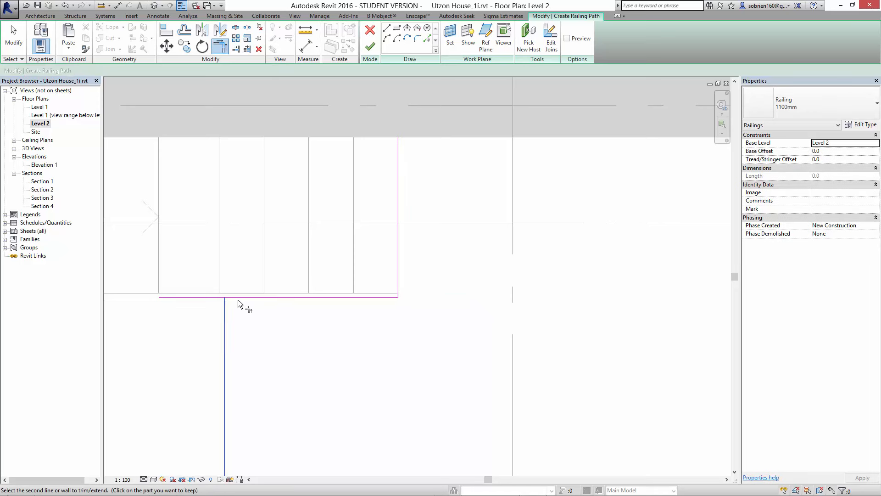
click(271, 300)
- Shorten the long railing path line so it ends at the stair's inner railing, leaving the top of the stair open
middle_drag(293, 303, 409, 148)
scroll(408, 148, down, 2)
scroll(395, 317, down, 1)
middle_drag(395, 317, 399, 258)
scroll(400, 258, up, 1)
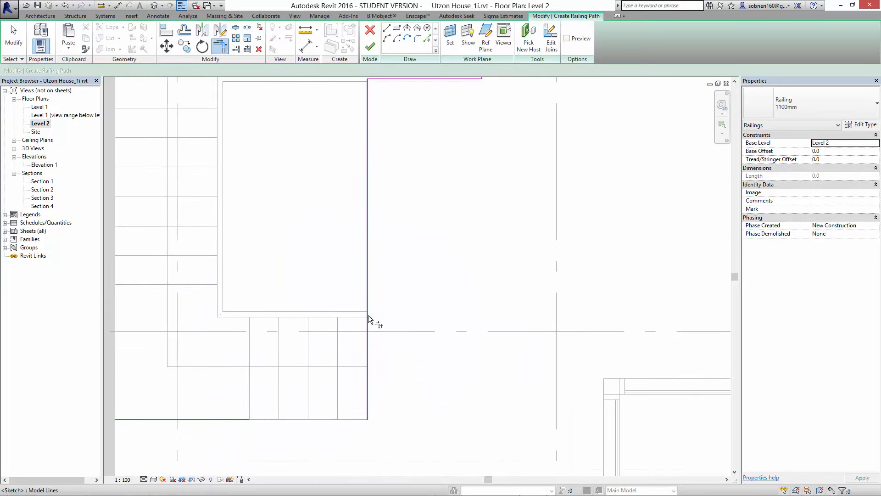
key(Escape)
click(368, 308)
drag(367, 419, 367, 314)
click(401, 352)
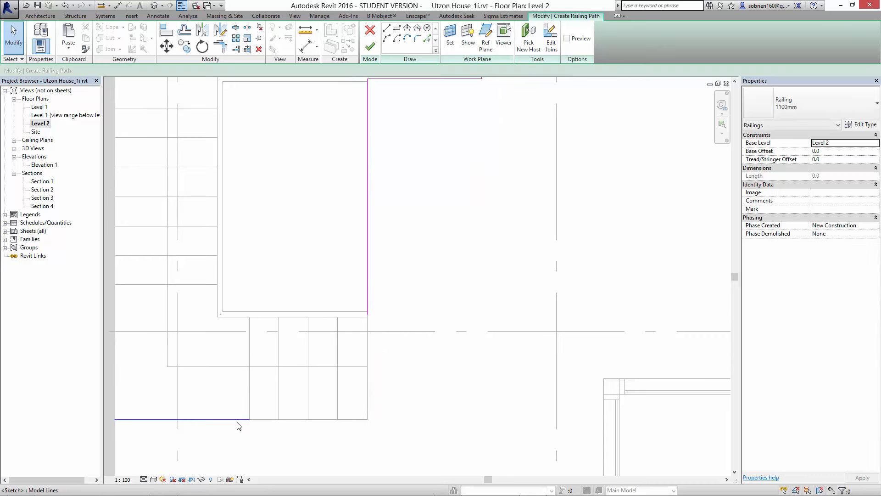
- Delete the separate path line beside the upper stair run and finish the L-shaped opening's railing
click(239, 419)
click(276, 429)
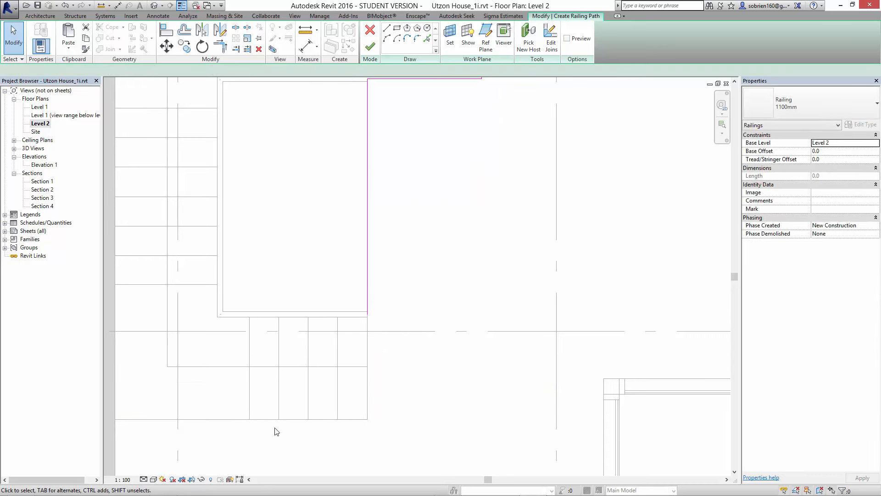
scroll(310, 409, down, 2)
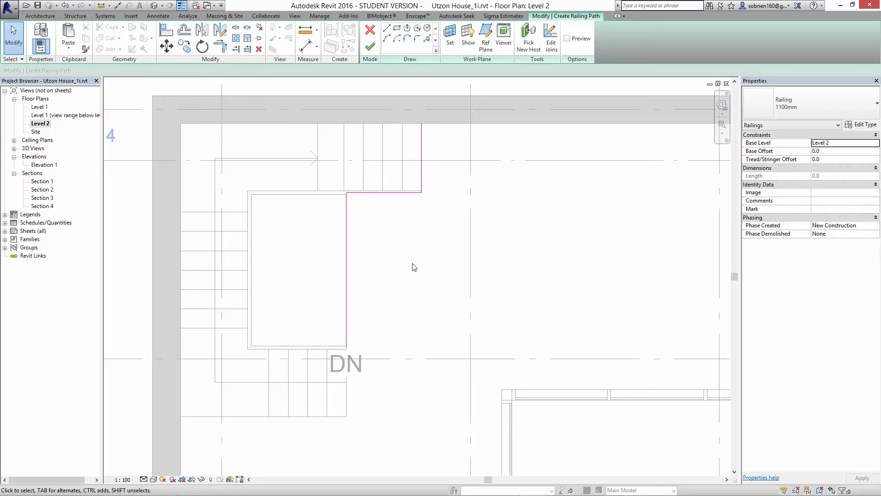
middle_drag(412, 264, 413, 267)
click(371, 46)
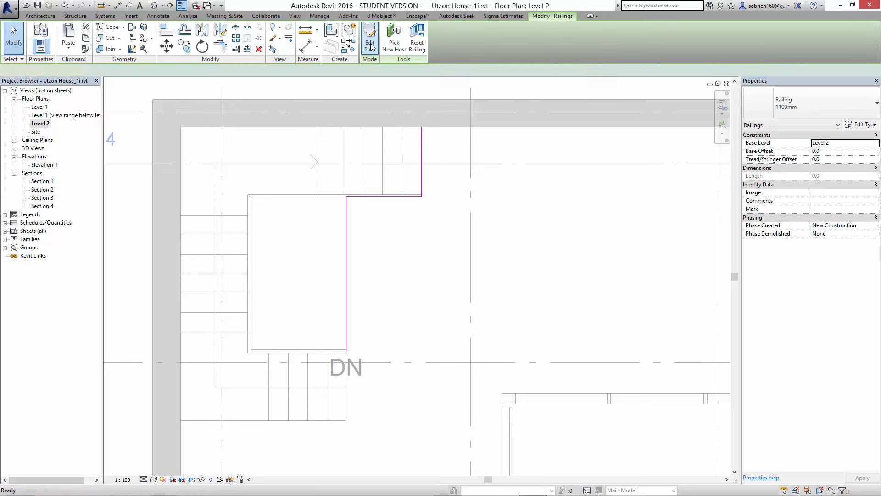
click(413, 310)
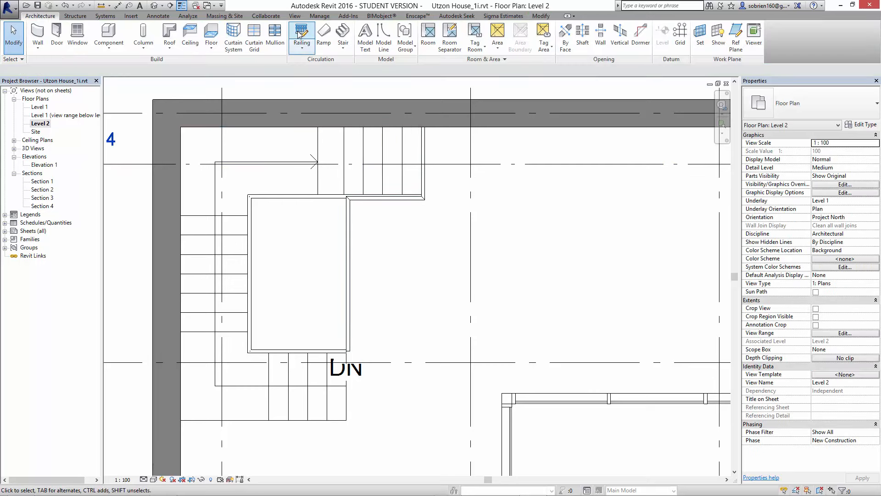
- Create a second straight Level 2 railing, 2400 mm long, from the wall along the outer edge of the upper stair run
click(324, 64)
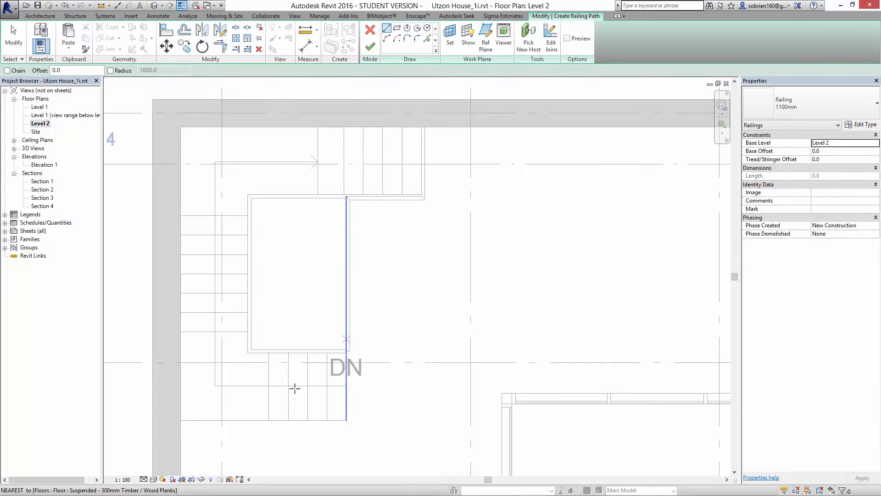
click(180, 419)
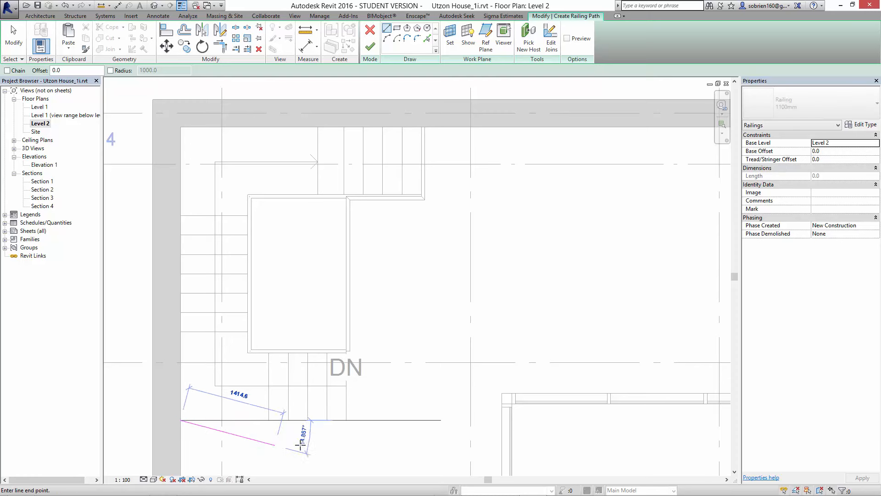
click(346, 420)
click(370, 46)
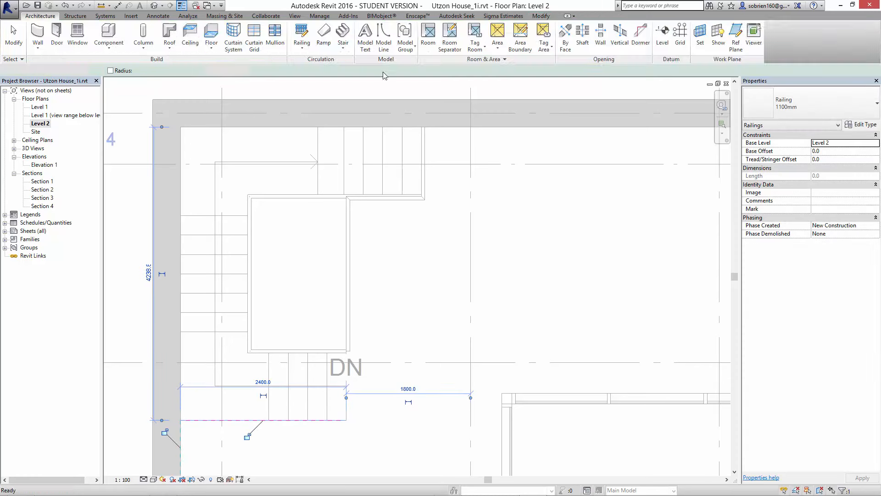
key(Escape)
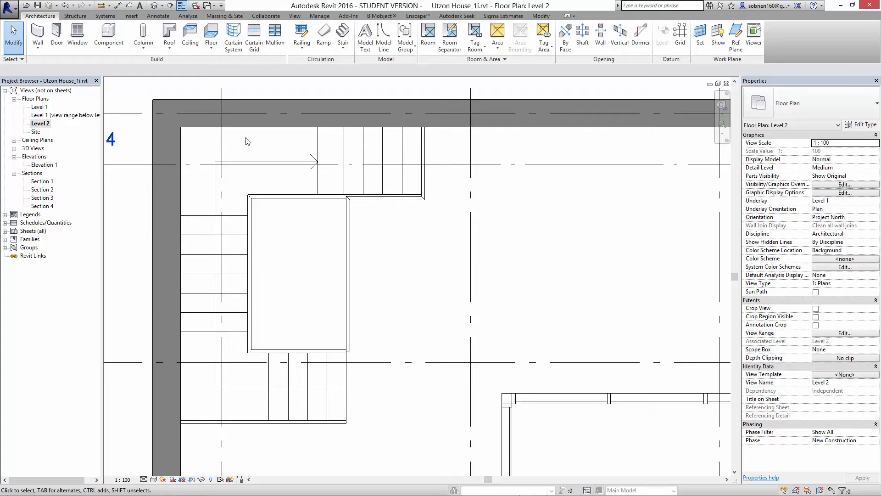
- Tile the open views and bring the 3D view to full size
key(w)
key(t)
click(275, 389)
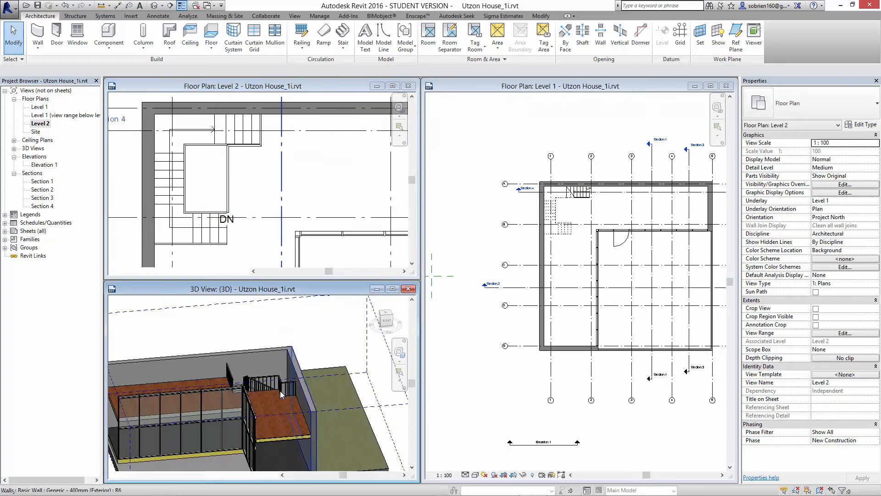
scroll(280, 391, up, 2)
click(392, 288)
- Examine the new Level 2 railings and how they meet the stair's inner railing in 3D
middle_drag(235, 169, 359, 227)
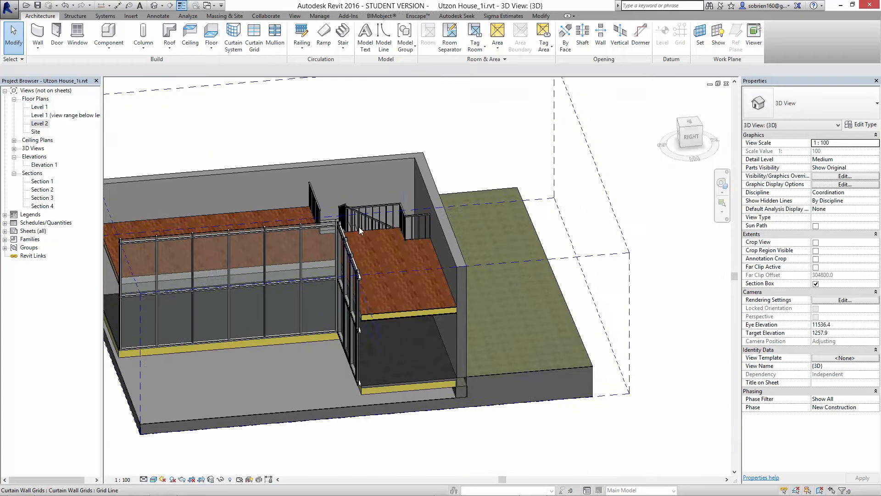
scroll(359, 226, up, 4)
shift+middle_drag(376, 255, 449, 248)
middle_drag(379, 233, 539, 391)
shift+middle_drag(367, 336, 473, 361)
middle_drag(243, 290, 437, 378)
scroll(363, 351, up, 3)
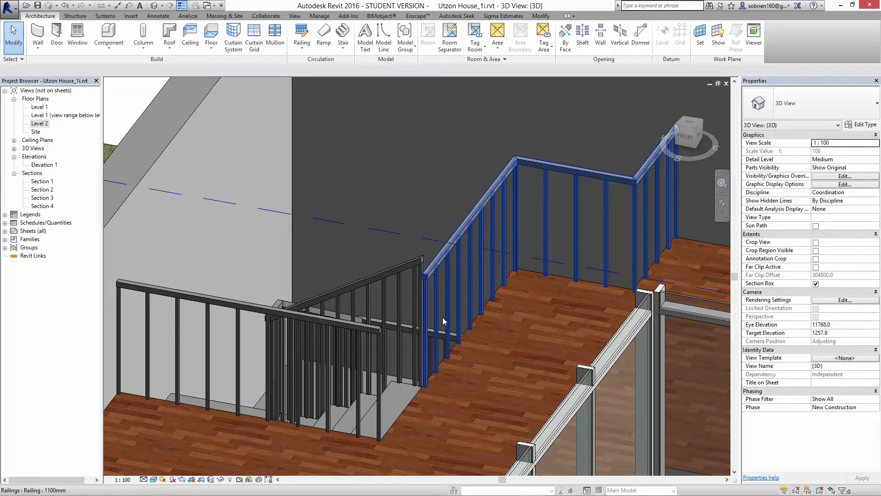
scroll(423, 273, up, 2)
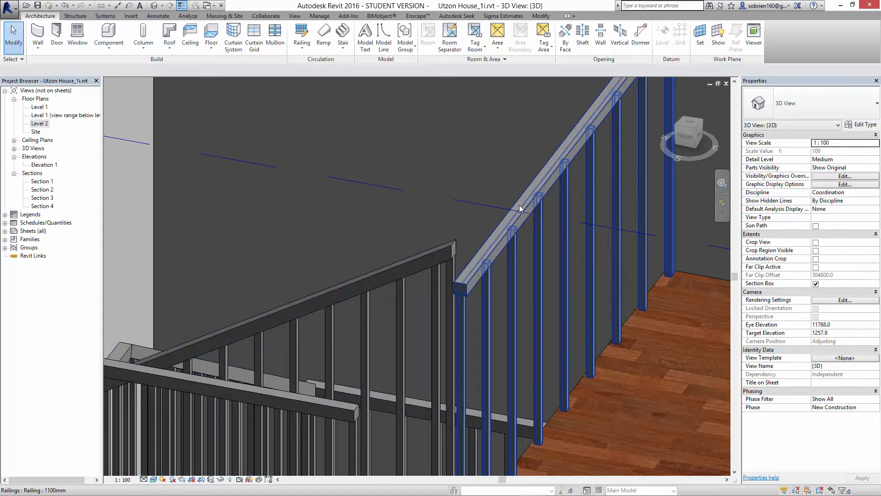
scroll(462, 310, down, 5)
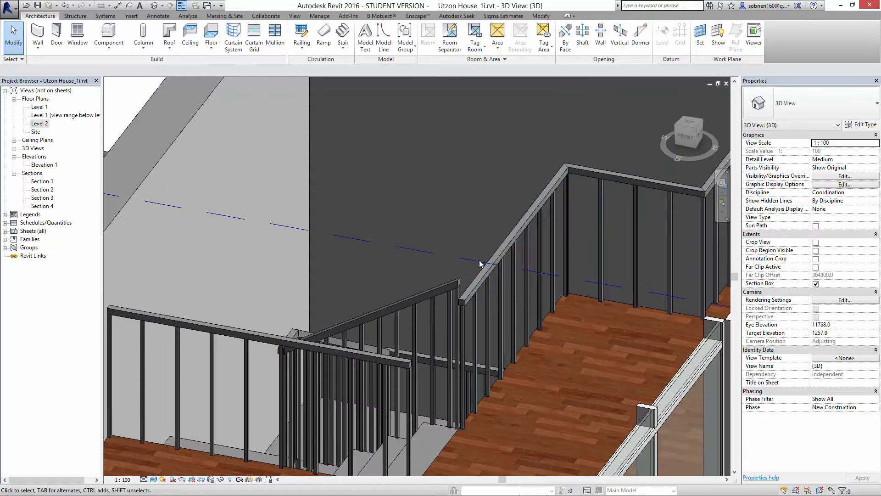
scroll(459, 306, down, 2)
middle_drag(451, 308, 450, 289)
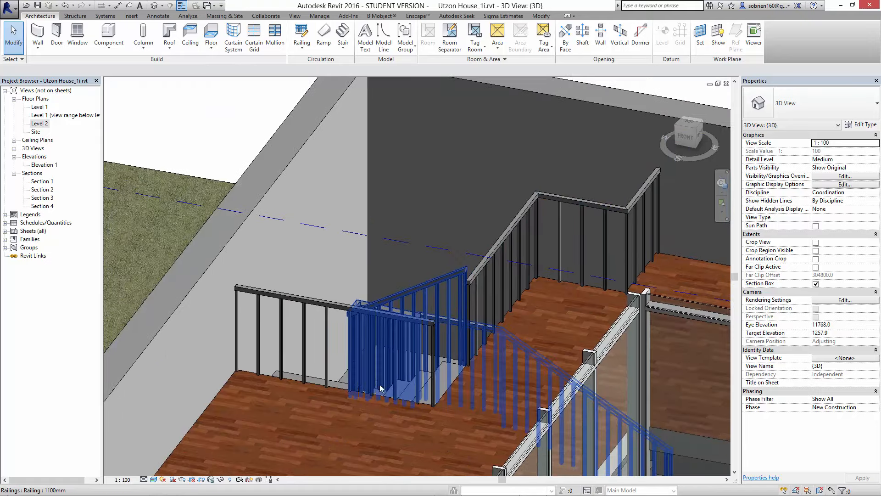
- Examine the Level 2 railings around the stair opening from several sides, and the whole house, in 3D
scroll(394, 386, down, 2)
shift+middle_drag(395, 390, 293, 391)
middle_drag(491, 414, 268, 247)
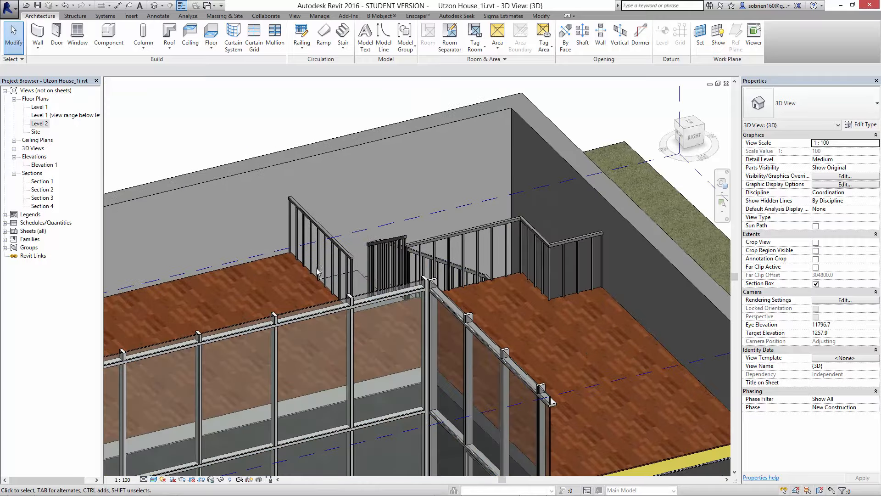
shift+middle_drag(380, 355, 406, 384)
middle_drag(317, 234, 342, 332)
shift+middle_drag(342, 332, 396, 333)
scroll(396, 332, down, 3)
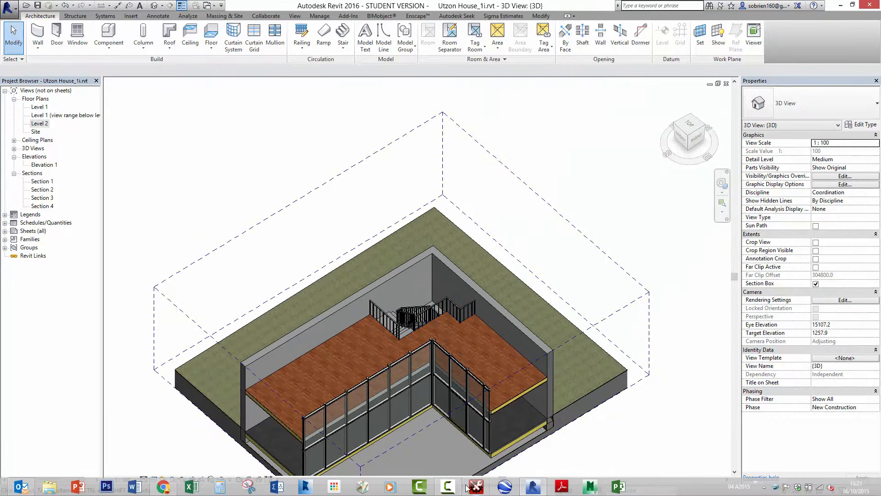
click(449, 486)
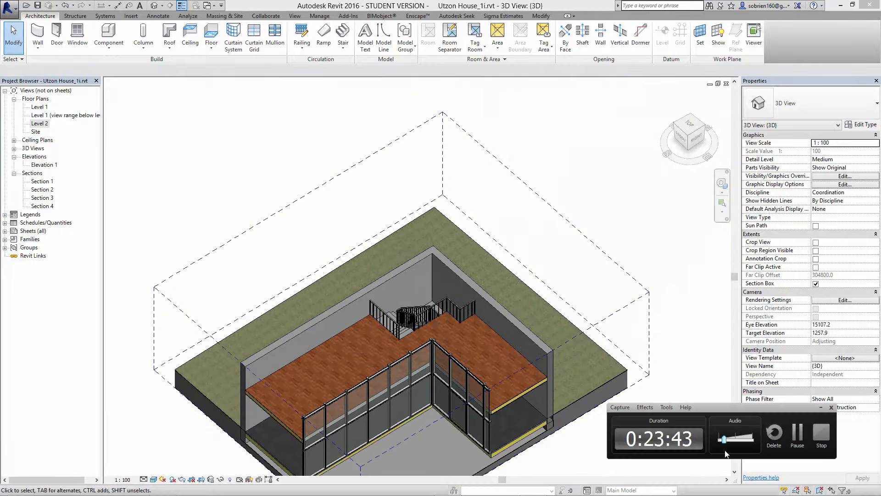
click(798, 434)
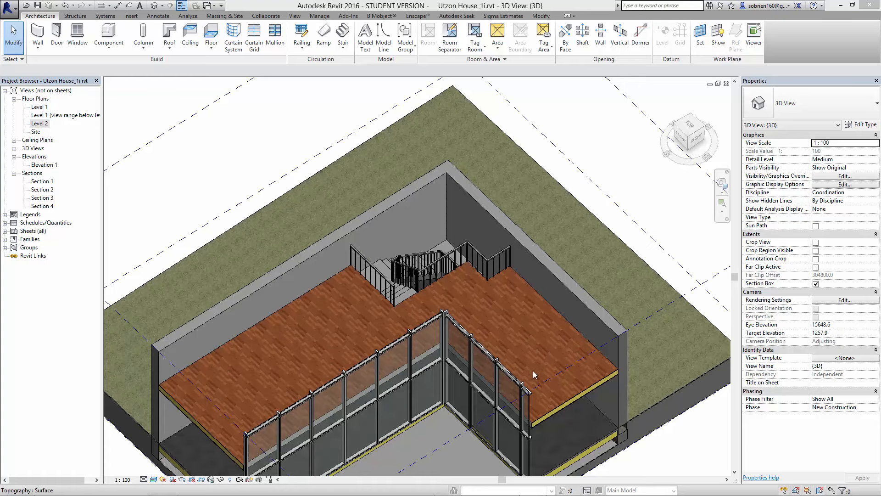
- Change the monolithic stair to the type Stringer (250mm going - 180mm riser), deleting the dimensions that lose their references
shift+middle_drag(495, 295, 479, 256)
middle_drag(516, 314, 499, 241)
shift+middle_drag(479, 377, 491, 351)
scroll(491, 351, up, 3)
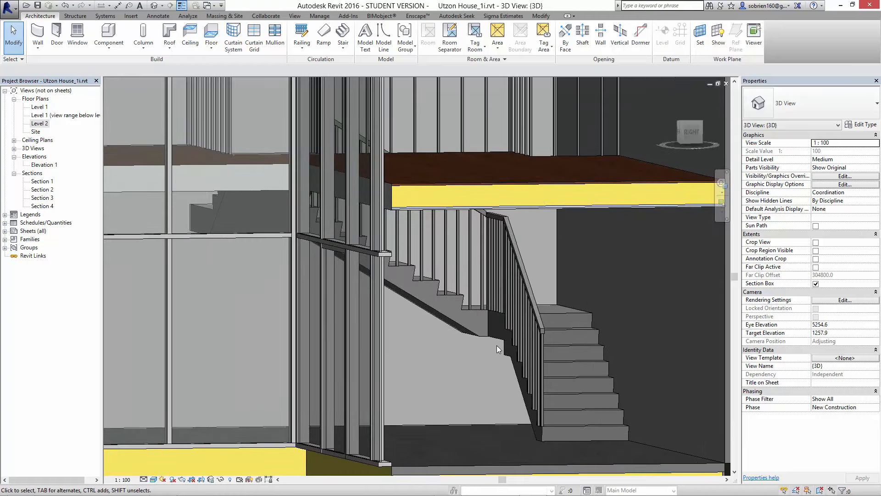
scroll(496, 345, down, 1)
scroll(499, 346, up, 1)
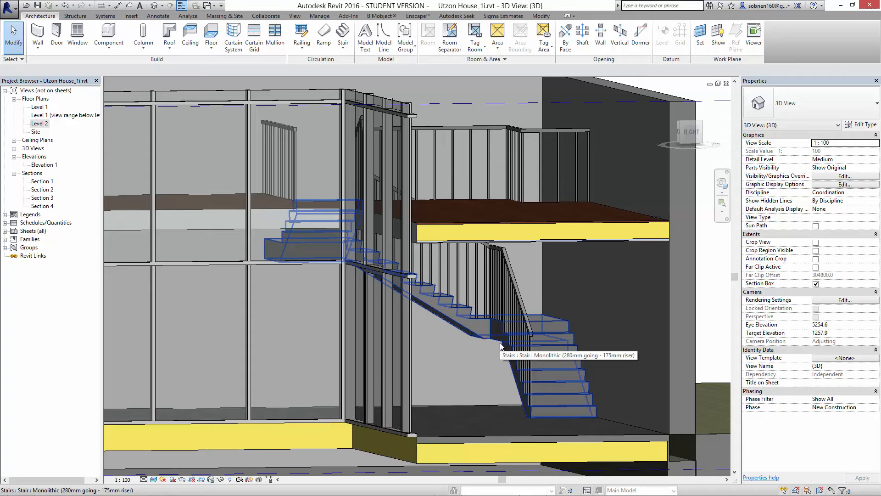
click(561, 370)
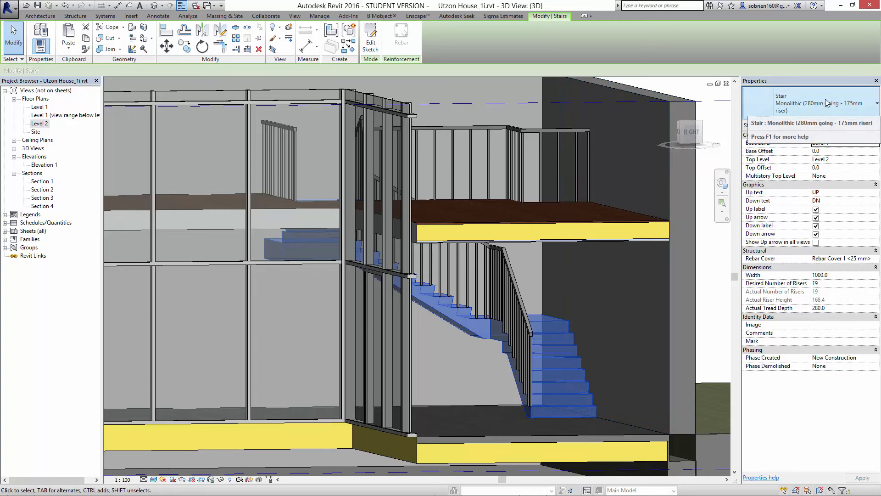
click(874, 106)
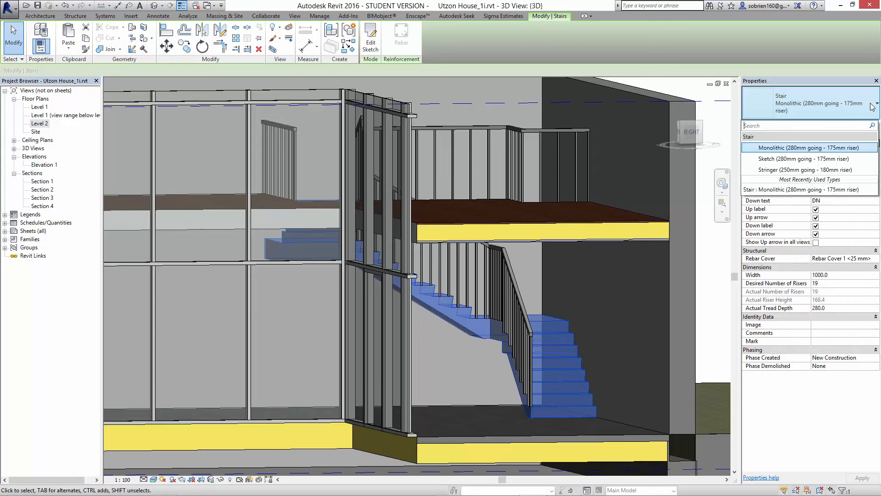
click(826, 170)
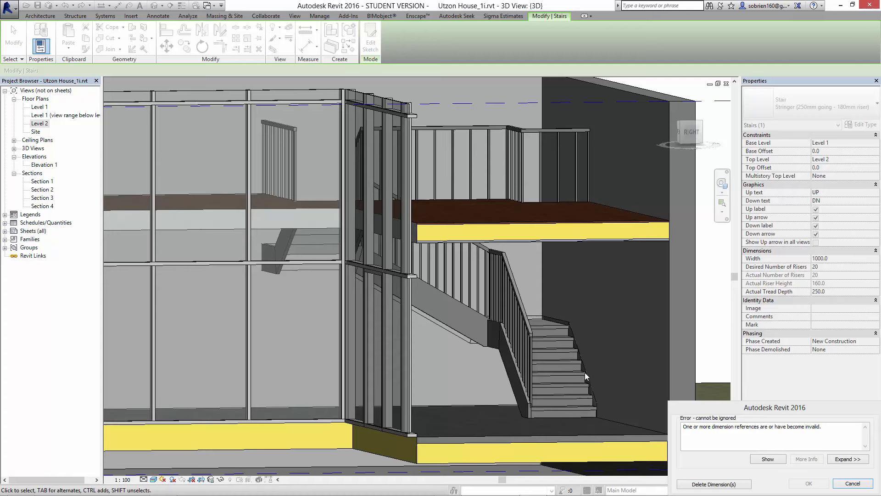
click(719, 485)
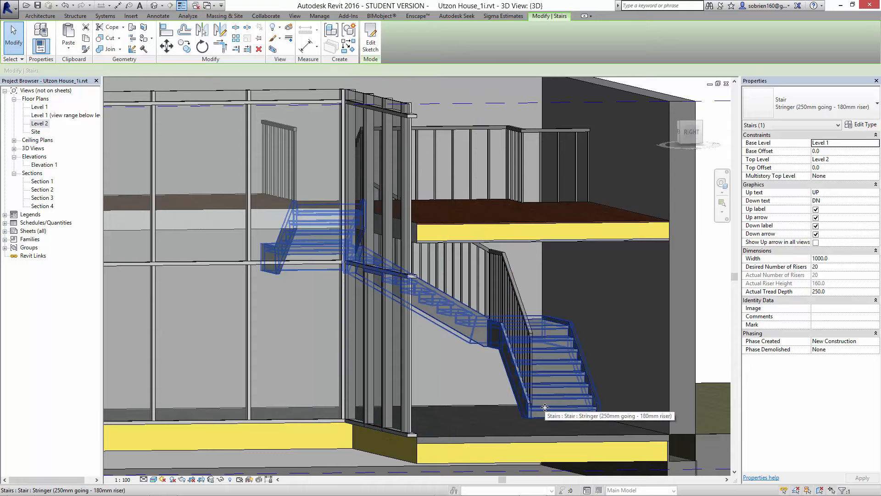
- Examine the stringer stair's treads, stringers and landings from several sides in 3D
scroll(572, 392, up, 3)
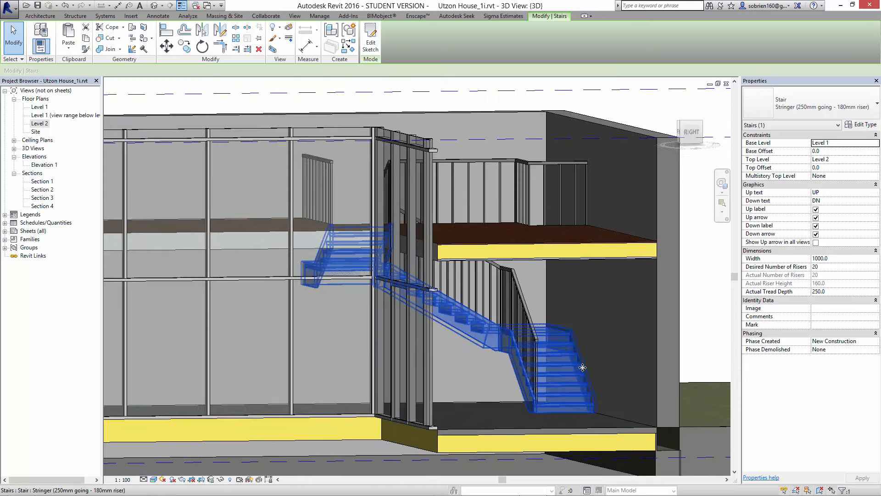
shift+middle_drag(446, 393, 230, 384)
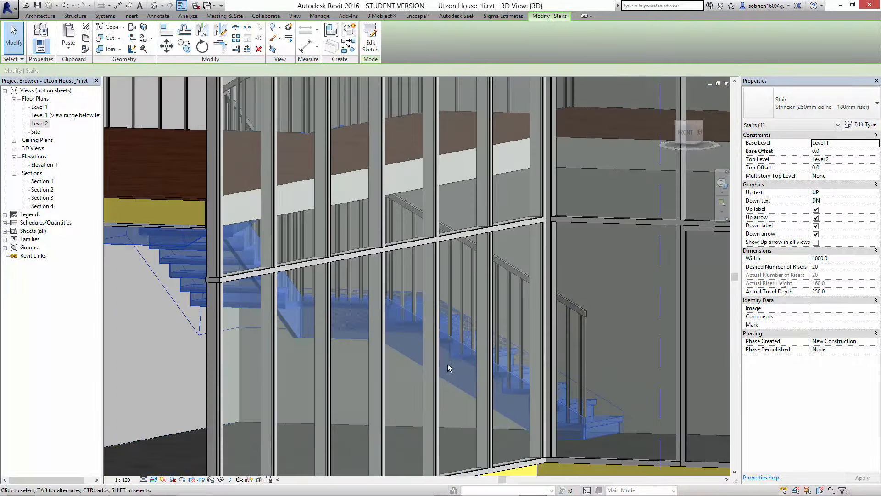
shift+middle_drag(448, 366, 243, 409)
shift+middle_drag(432, 397, 580, 317)
scroll(580, 317, down, 2)
key(Escape)
shift+middle_drag(459, 395, 479, 373)
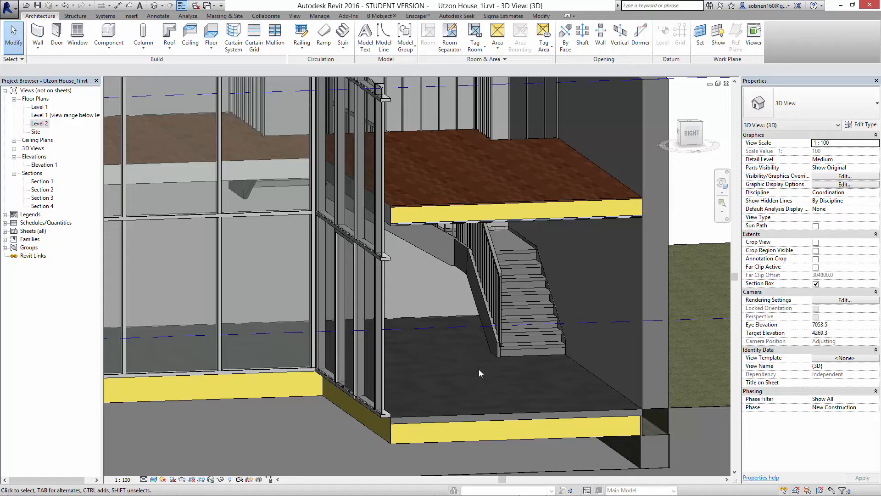
shift+middle_drag(478, 370, 482, 415)
- Temporarily isolate the stair and its inner railing in the 3D view
scroll(482, 414, up, 5)
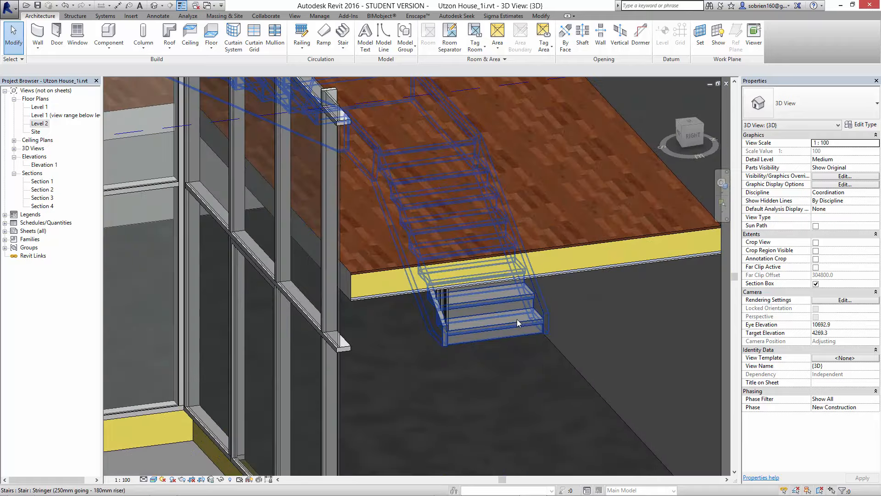
click(517, 319)
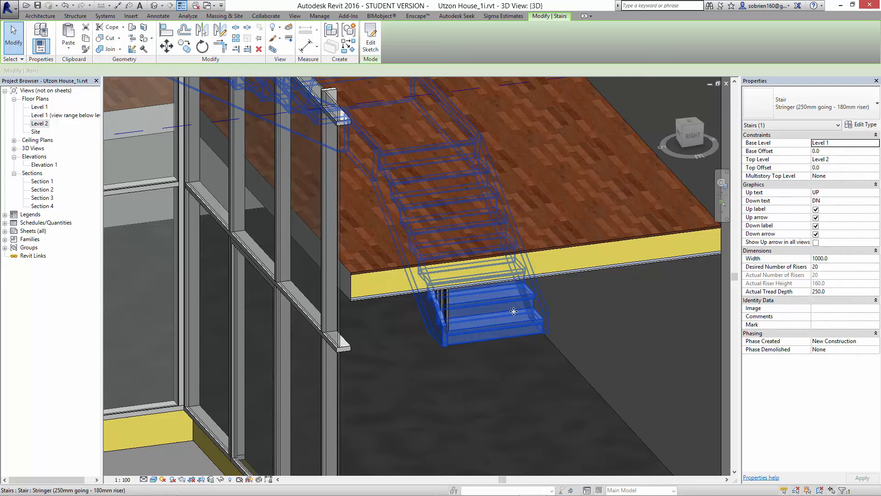
ctrl+click(448, 308)
right_click(448, 306)
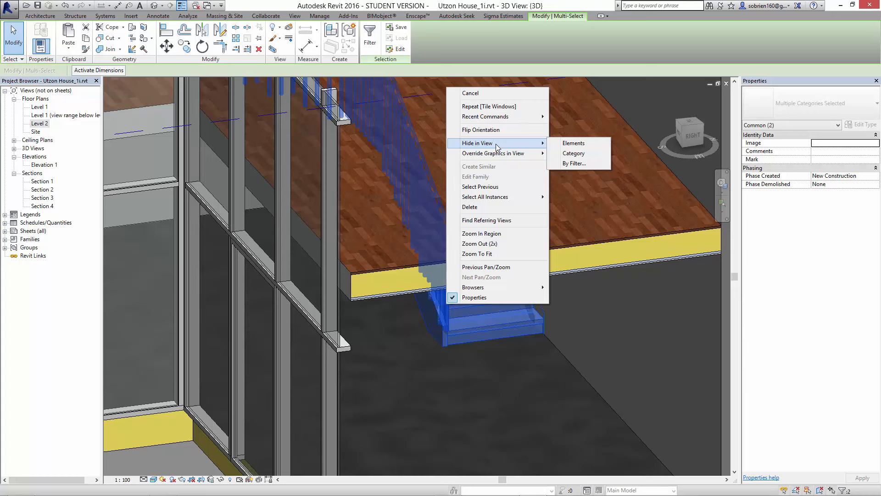
click(221, 479)
click(221, 480)
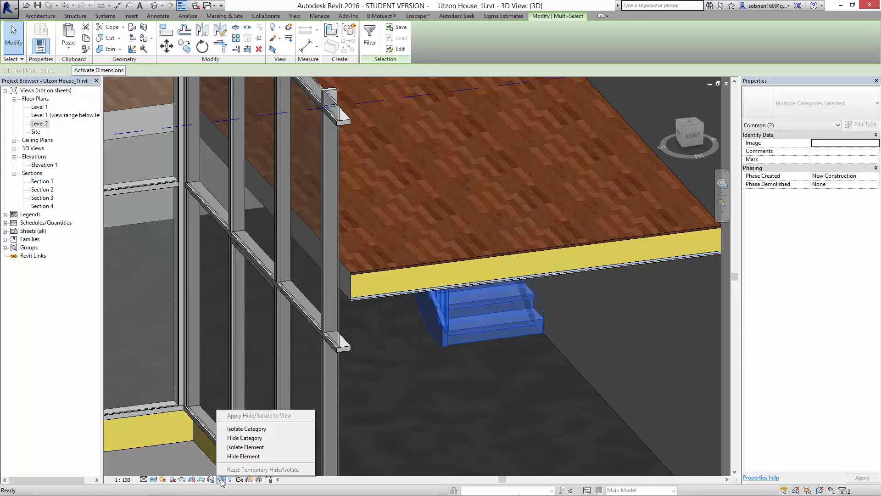
click(249, 447)
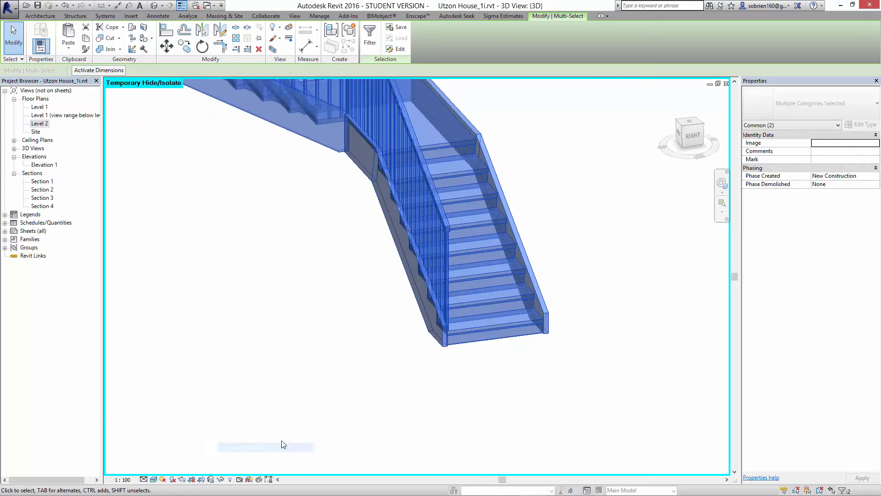
click(294, 386)
- Duplicate the stringer stair's type under the name Test Stairs
middle_drag(294, 387, 390, 452)
scroll(390, 453, down, 3)
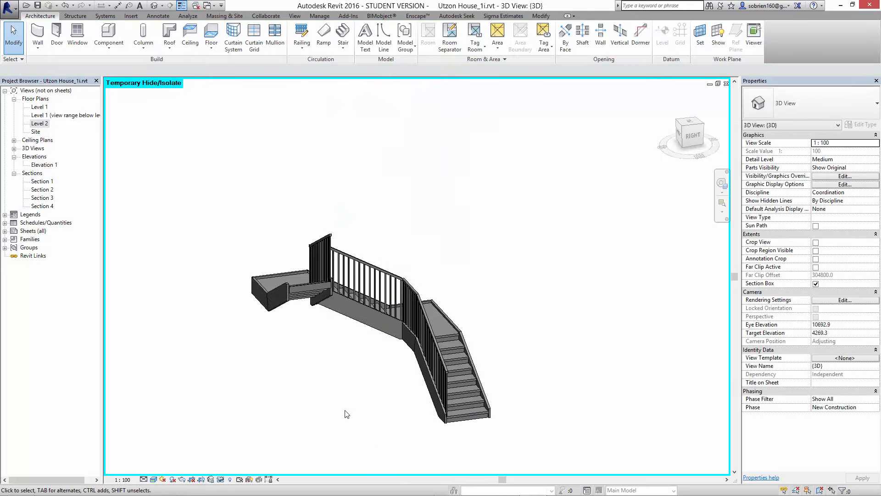
shift+middle_drag(346, 413, 602, 426)
shift+middle_drag(462, 411, 476, 301)
click(489, 305)
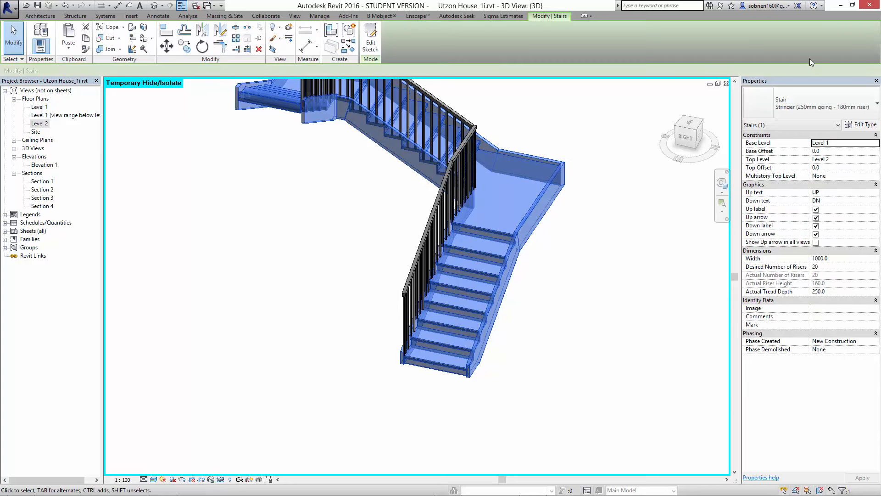
click(862, 125)
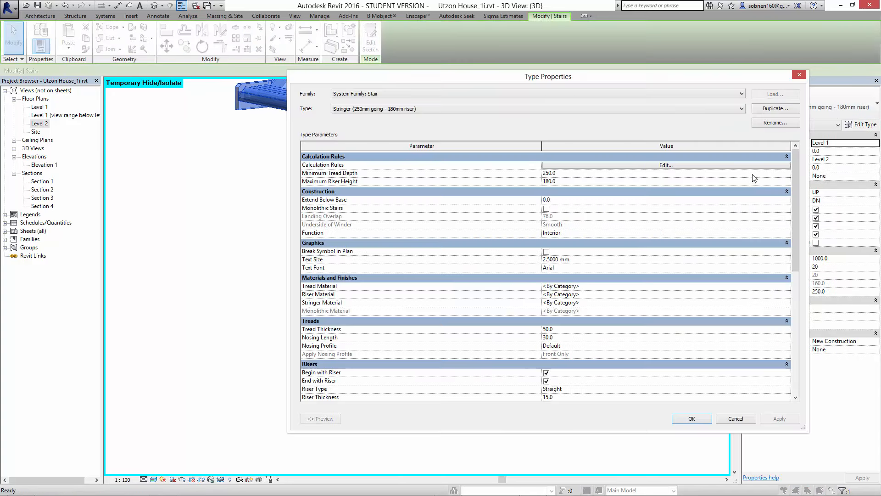
click(765, 109)
text(Test Stair)
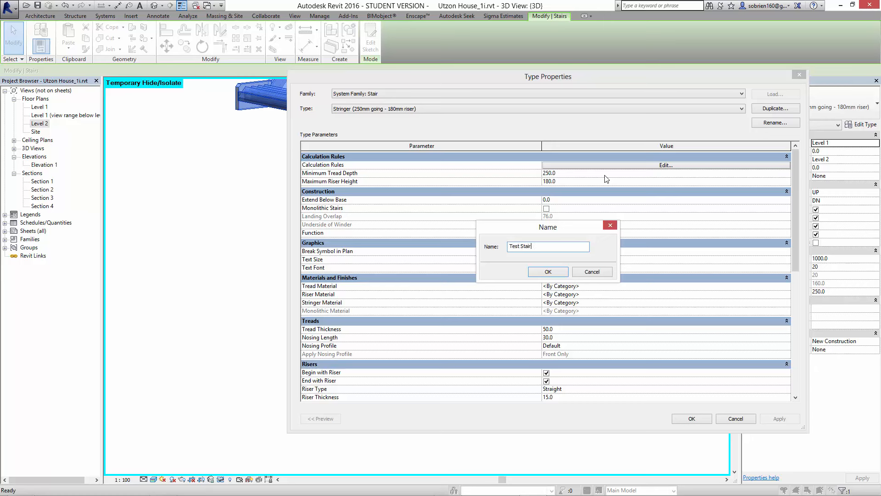
text(s)
click(548, 271)
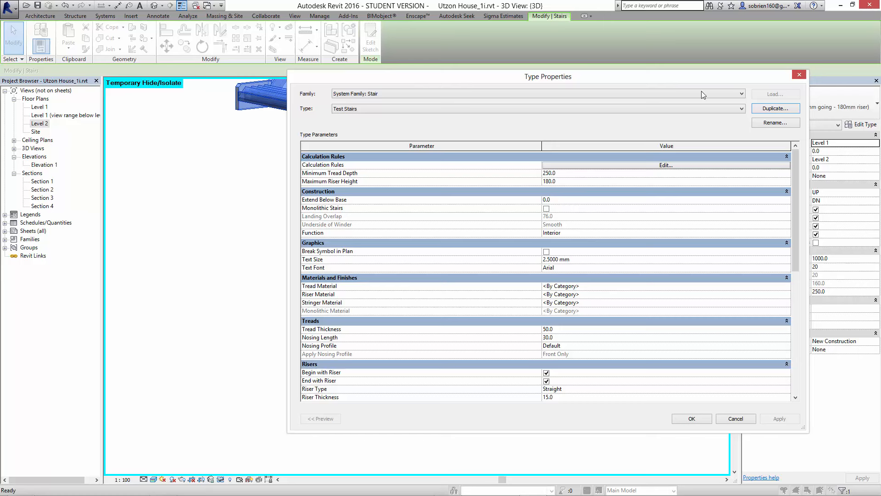
- Set the Test Stairs tread material to Wood (Oak) from the Autodesk Materials library, using its render appearance for shading
drag(702, 78, 440, 68)
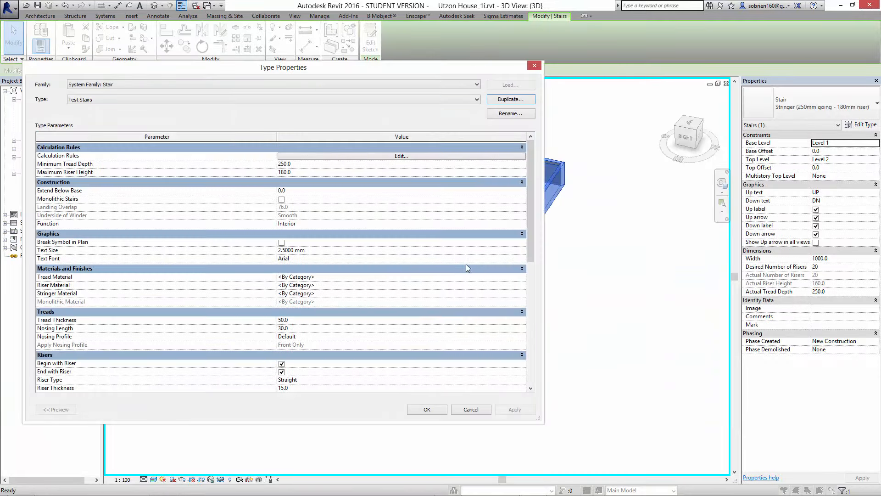
click(423, 277)
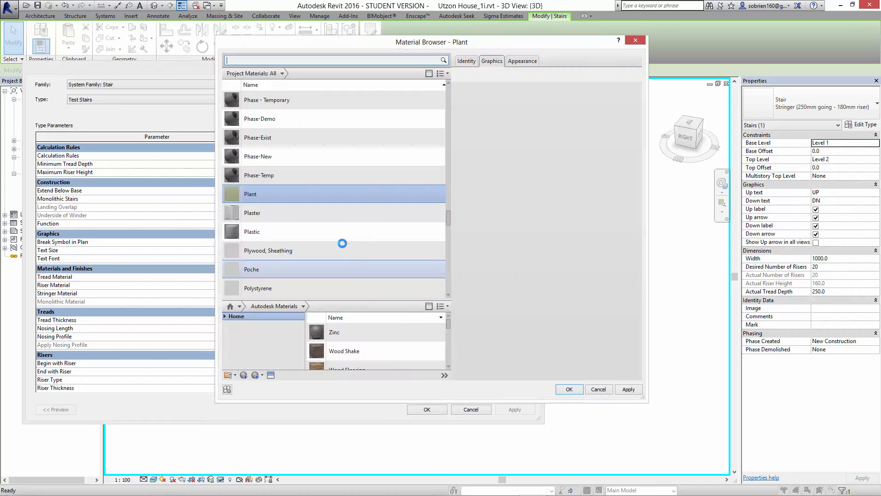
text(wo)
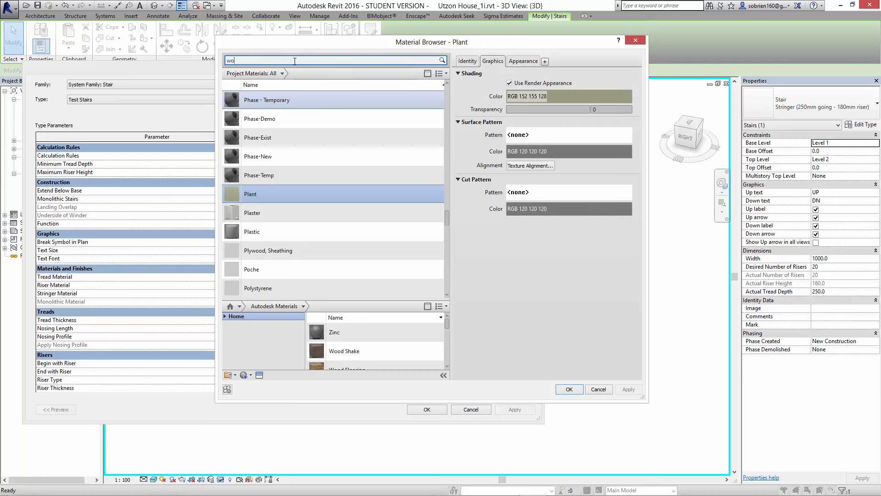
text(od)
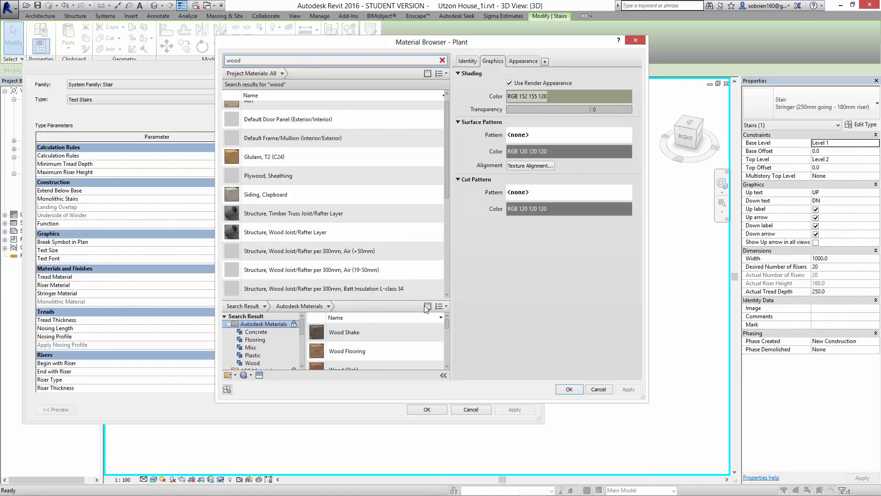
click(447, 366)
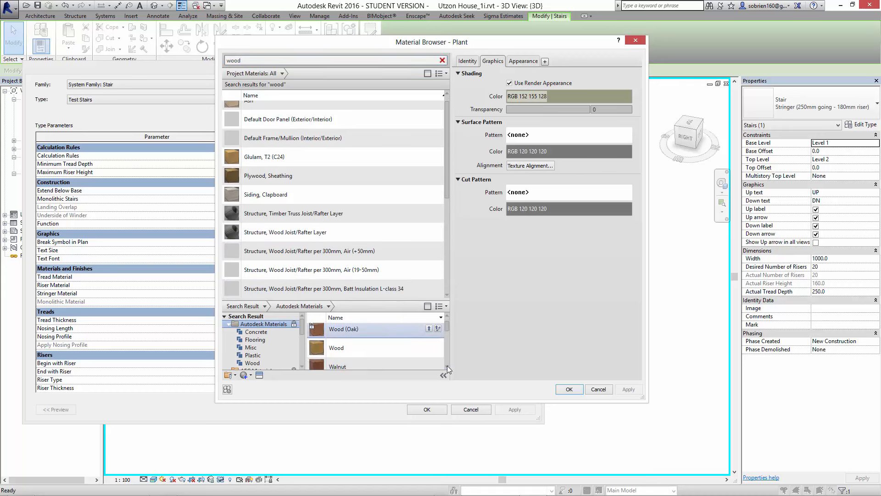
click(429, 331)
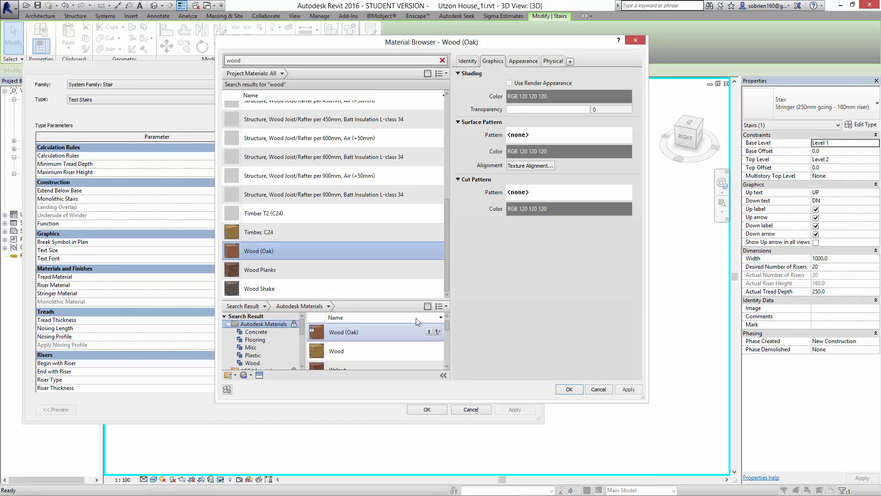
click(509, 83)
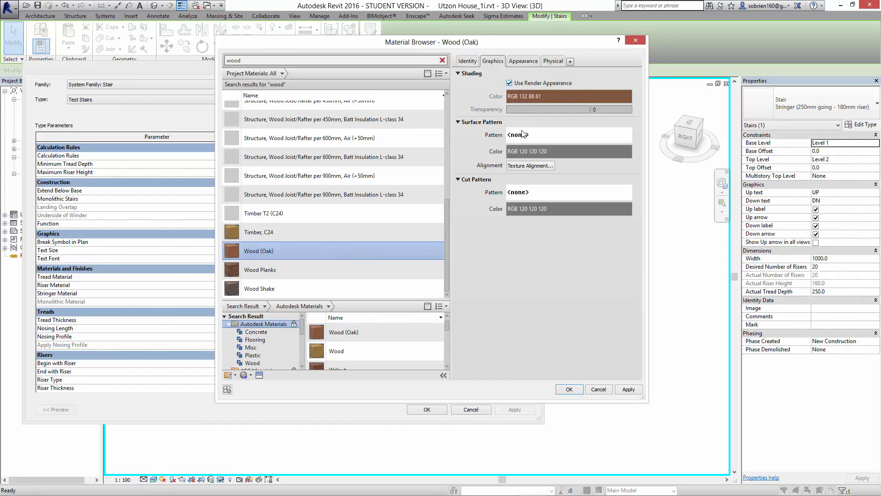
click(565, 390)
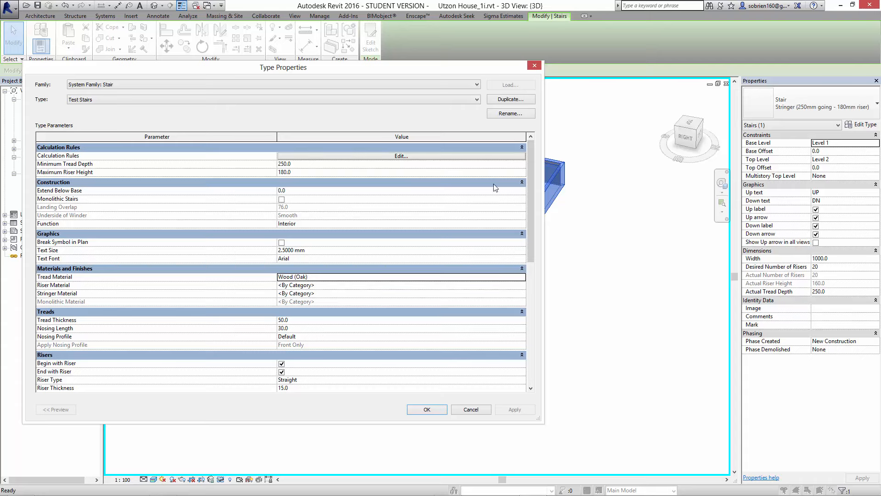
drag(458, 66, 435, 80)
click(425, 295)
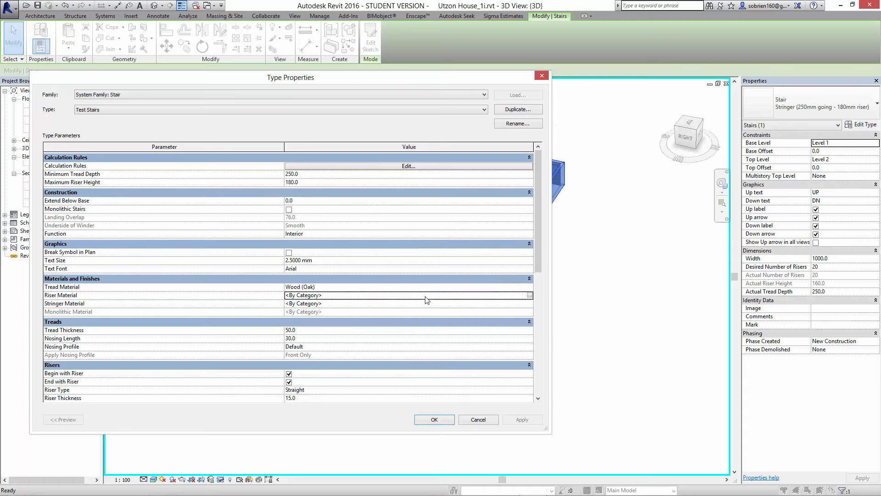
click(531, 295)
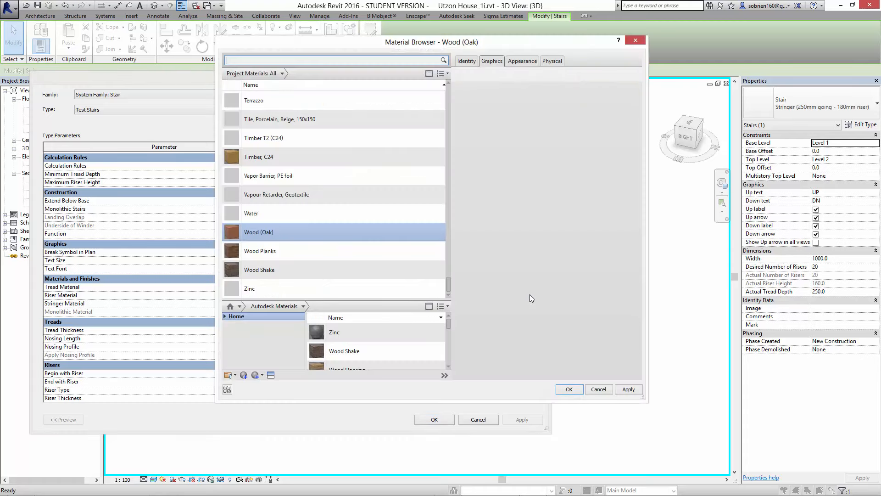
click(637, 42)
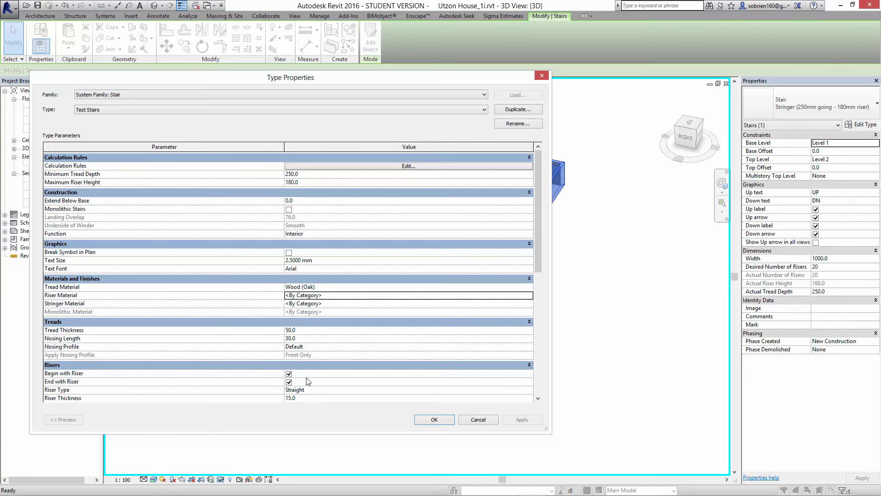
- Set the Test Stairs riser type to None so the stair has open risers
click(538, 398)
click(539, 398)
click(538, 398)
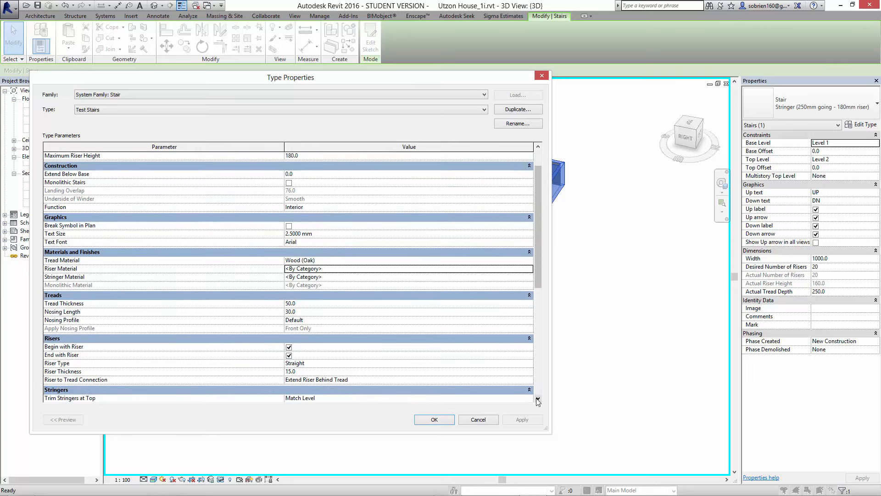
click(538, 398)
click(379, 356)
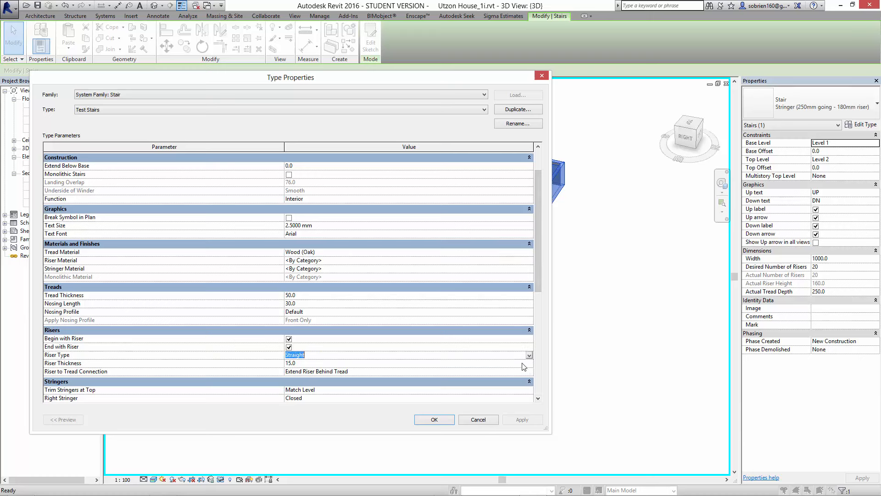
click(528, 356)
click(344, 363)
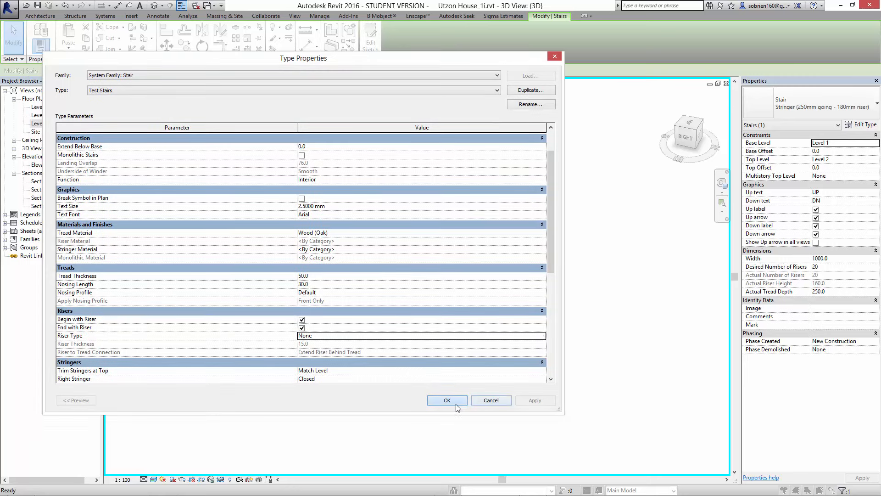
click(452, 420)
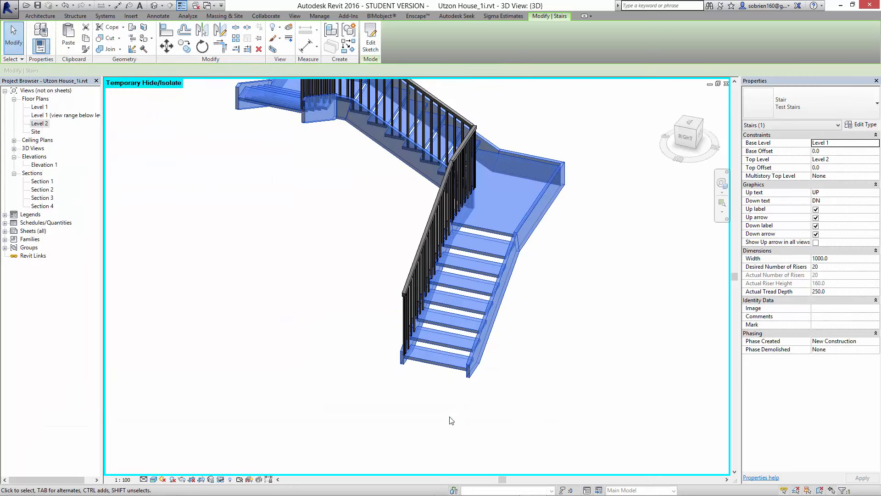
click(452, 420)
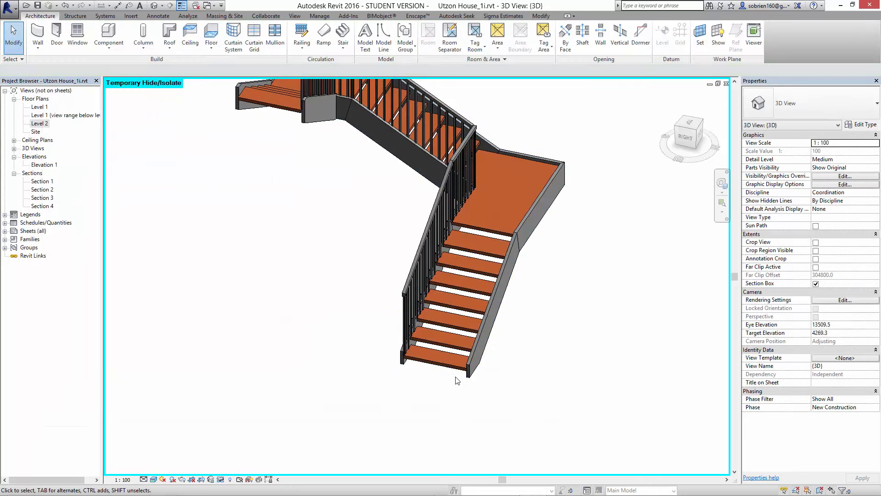
- Apply the Cornice : Cornice nosing profile to the Test Stairs treads
shift+middle_drag(456, 376, 516, 320)
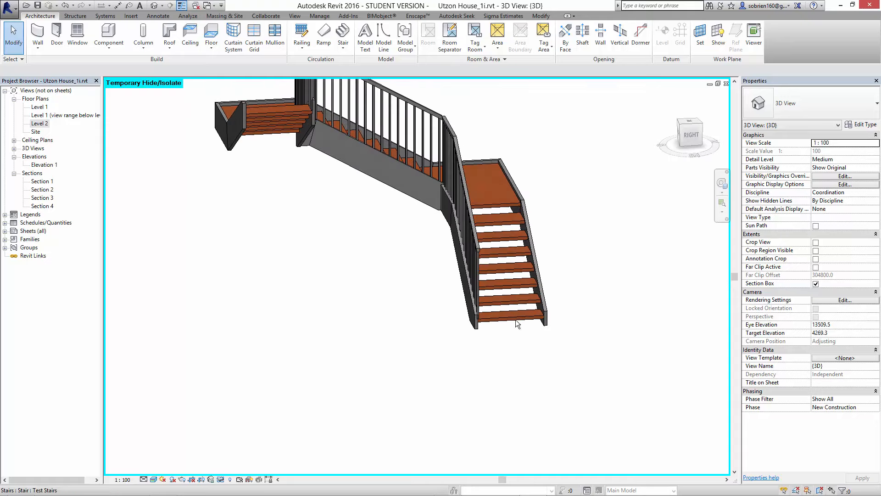
scroll(516, 320, up, 6)
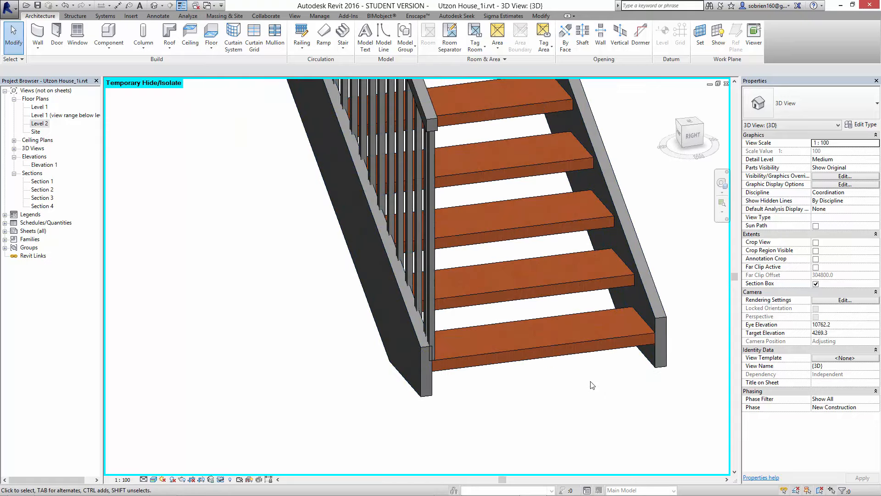
click(573, 340)
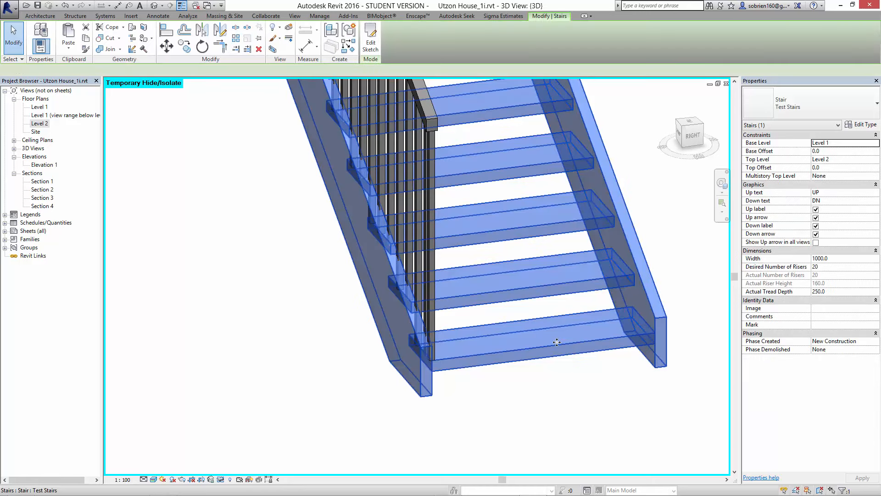
click(862, 125)
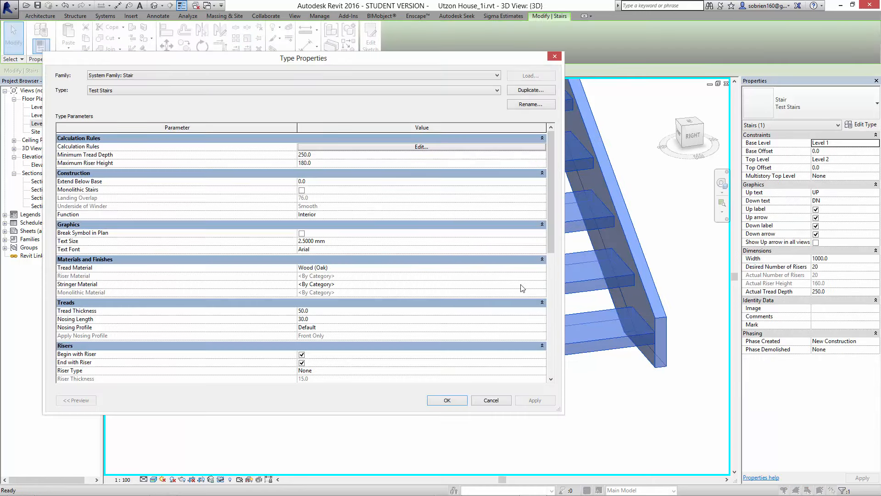
click(319, 327)
click(542, 327)
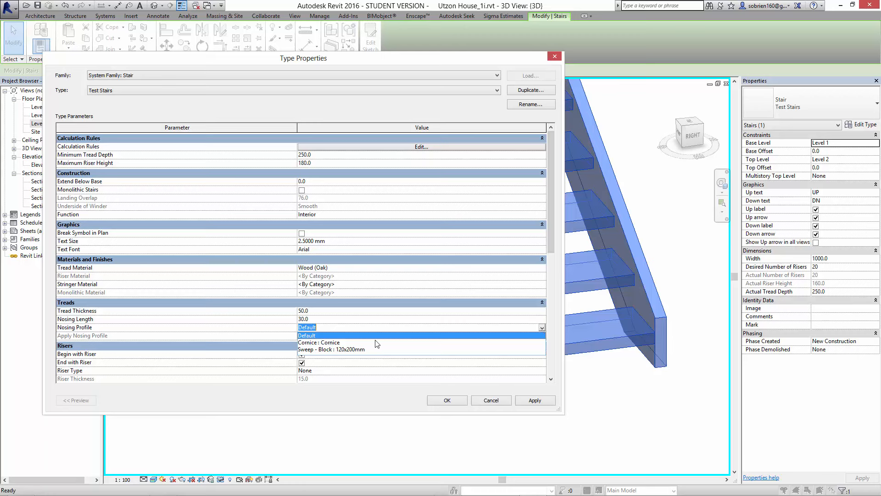
click(360, 343)
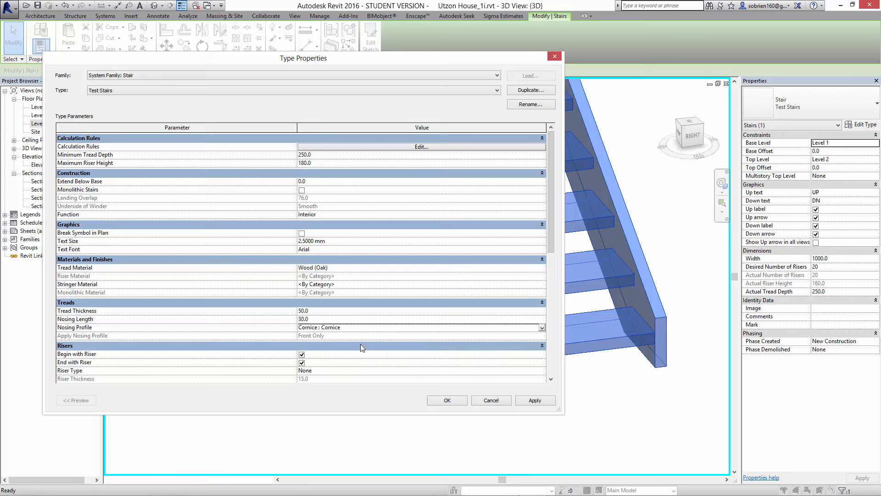
click(523, 400)
drag(437, 67, 485, 107)
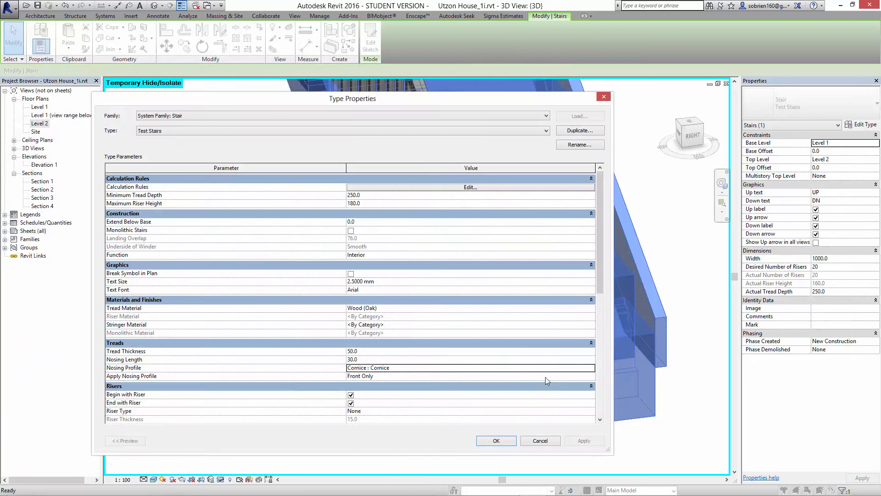
- Apply the Sweep - Block : 120x200mm nosing profile to the Test Stairs treads and uncover the stair to view it
click(591, 371)
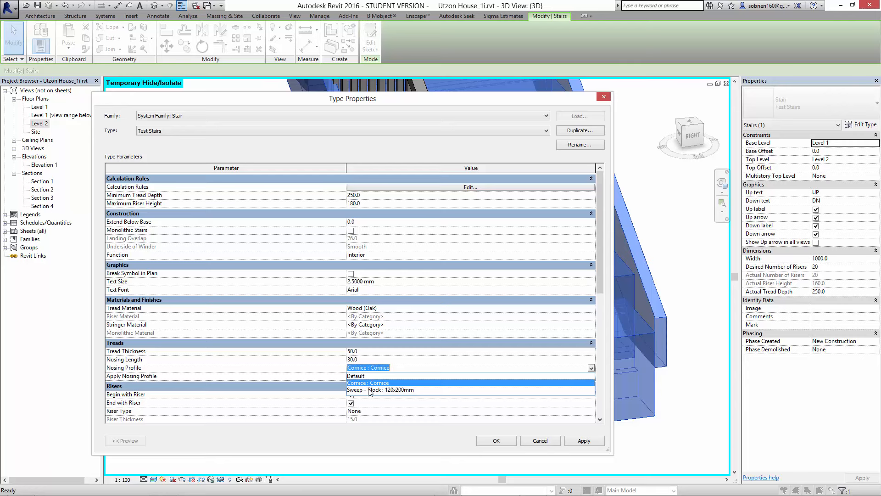
click(370, 390)
click(580, 442)
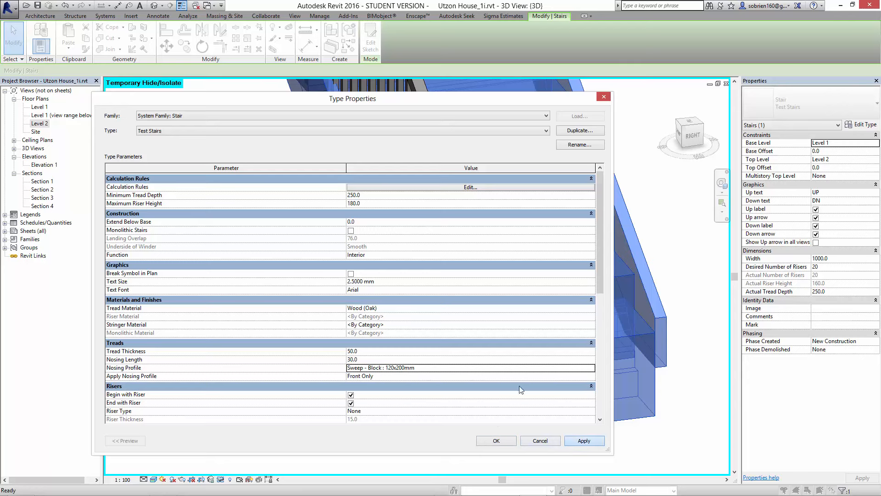
drag(474, 104, 304, 124)
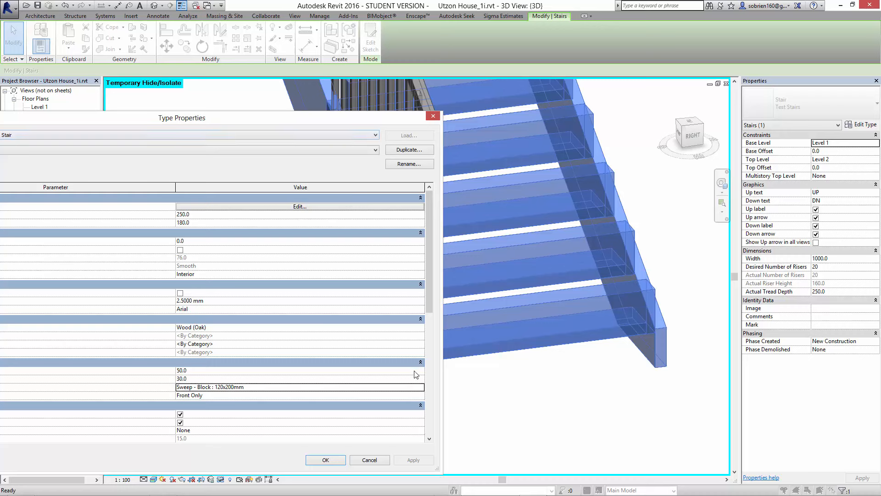
- Return the nosing profile of the Test Stairs treads to Default
click(420, 388)
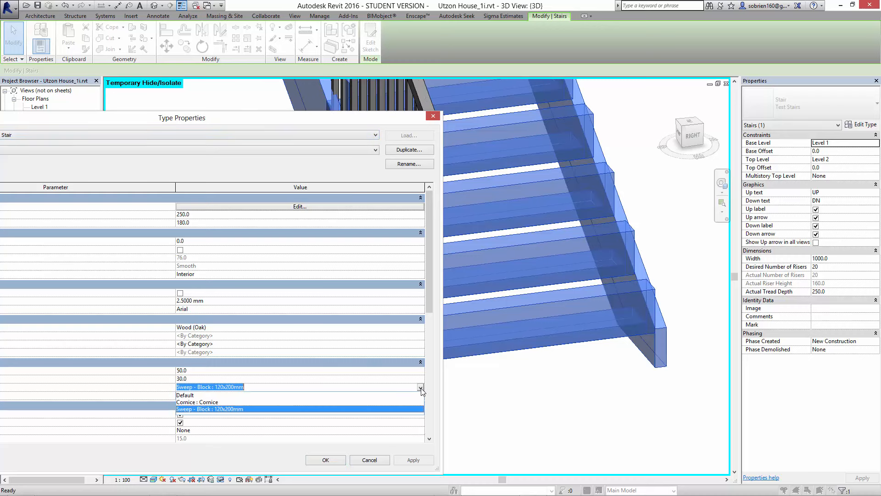
click(390, 394)
drag(346, 118, 505, 86)
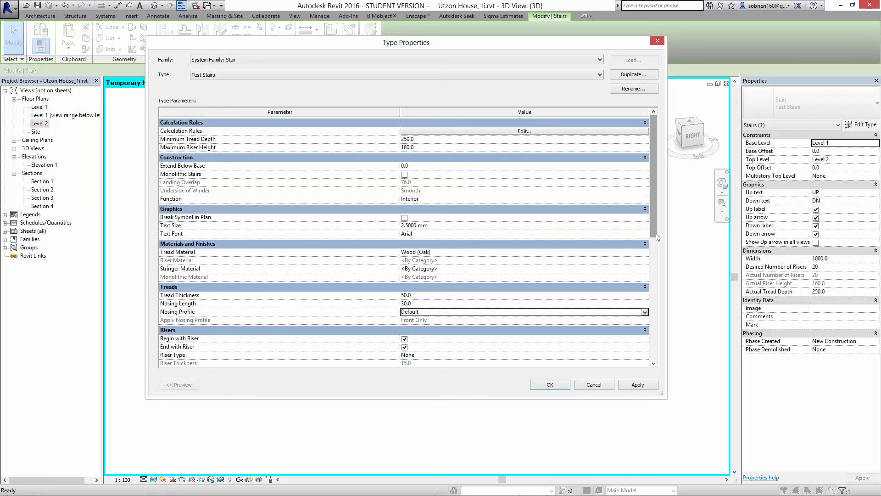
- Set both the right and left stringers of the Test Stairs type to None
drag(657, 235, 642, 297)
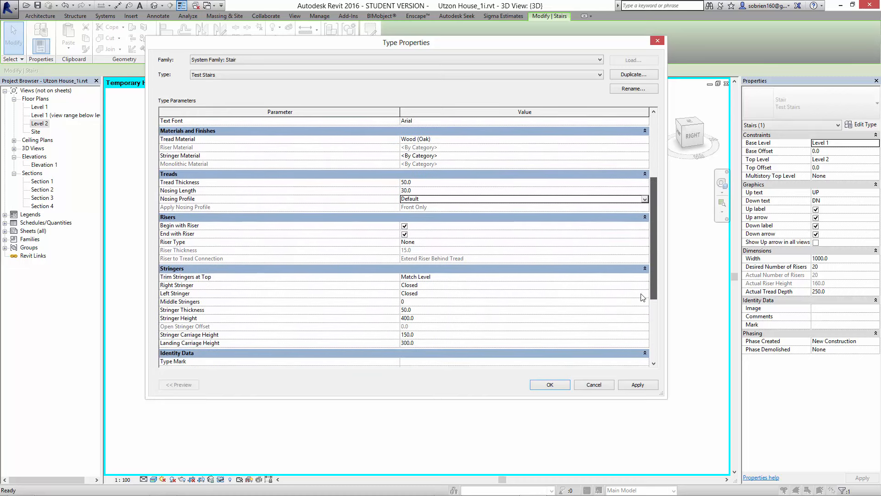
click(596, 285)
click(601, 285)
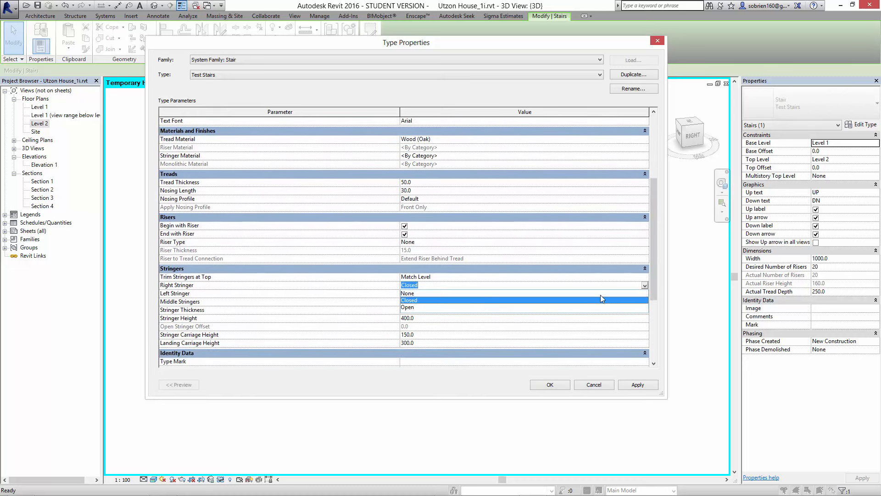
click(601, 293)
click(643, 294)
click(642, 294)
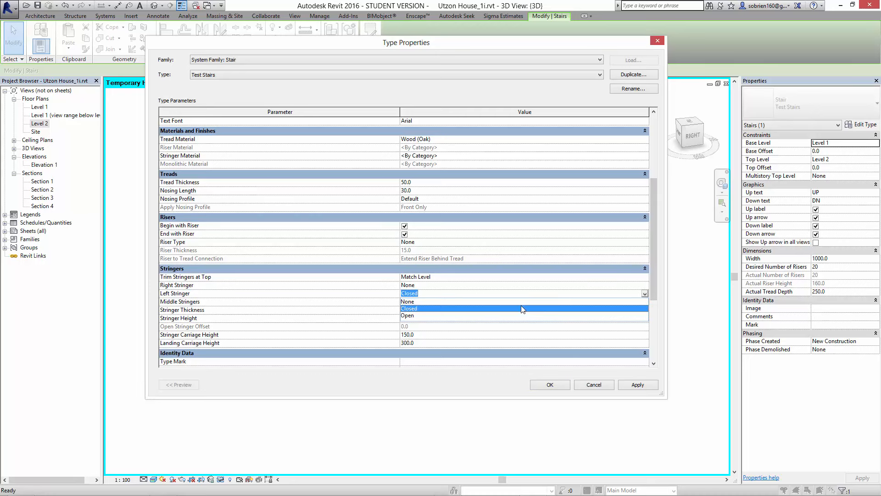
click(521, 302)
- Give the Test Stairs type 2 middle stringers and apply the stringer changes to the stair
click(635, 303)
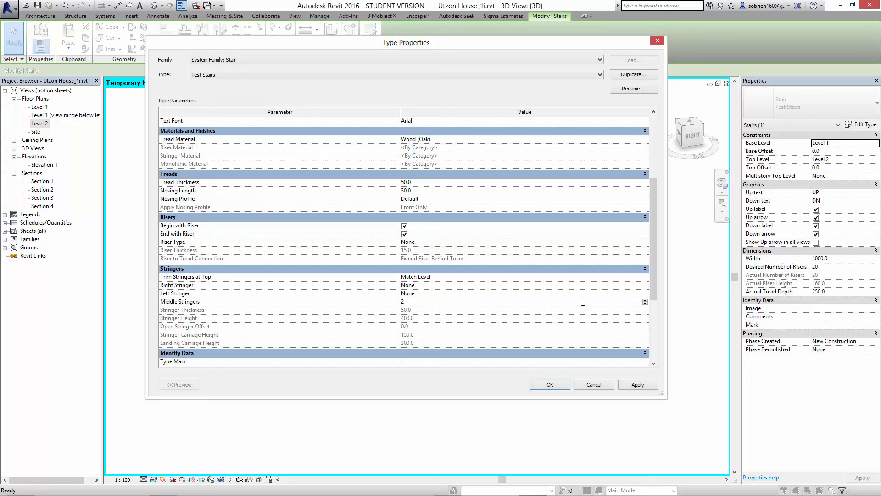
text(2)
click(549, 287)
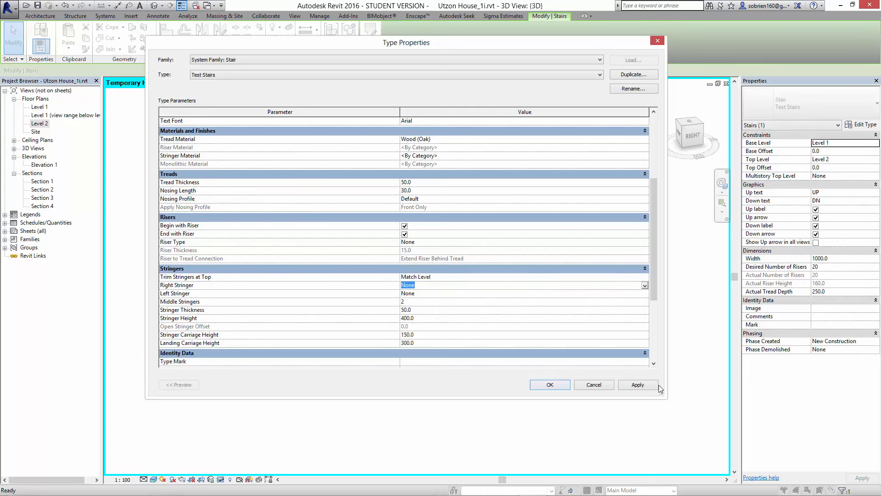
click(639, 385)
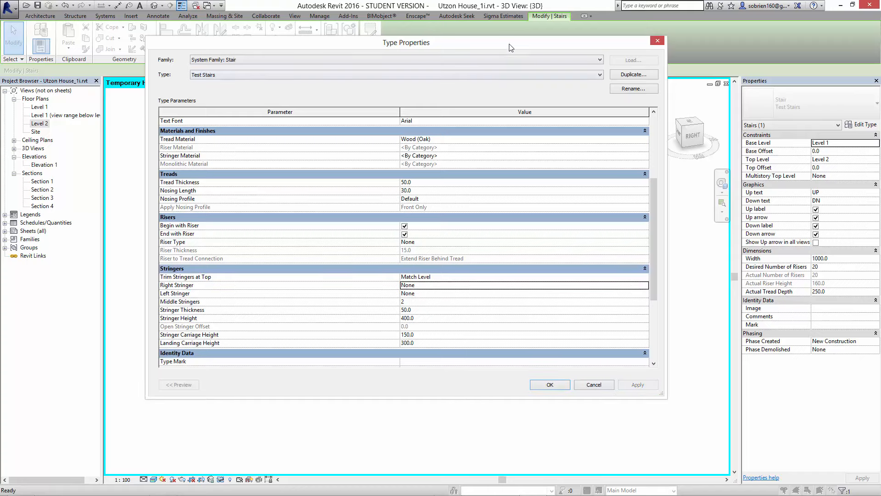
drag(511, 48, 241, 77)
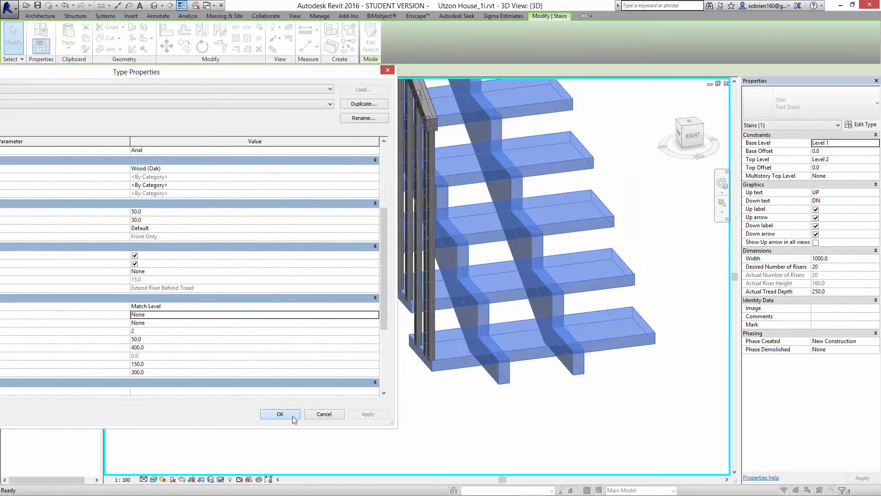
click(294, 419)
click(419, 419)
- Examine the stair's middle stringers, treads and landing undersides from several sides in 3D
scroll(377, 385, down, 4)
middle_drag(373, 384, 519, 400)
scroll(482, 393, down, 2)
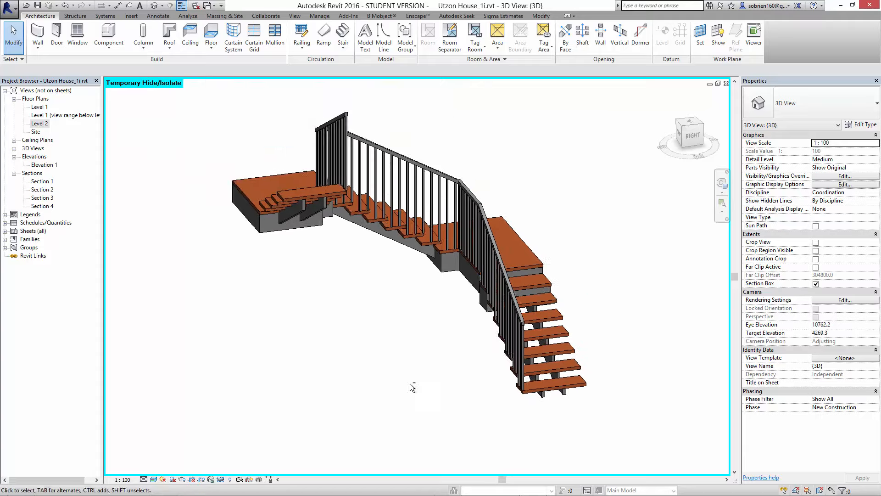
shift+middle_drag(412, 387, 404, 423)
scroll(535, 354, up, 3)
shift+middle_drag(536, 354, 383, 268)
click(385, 270)
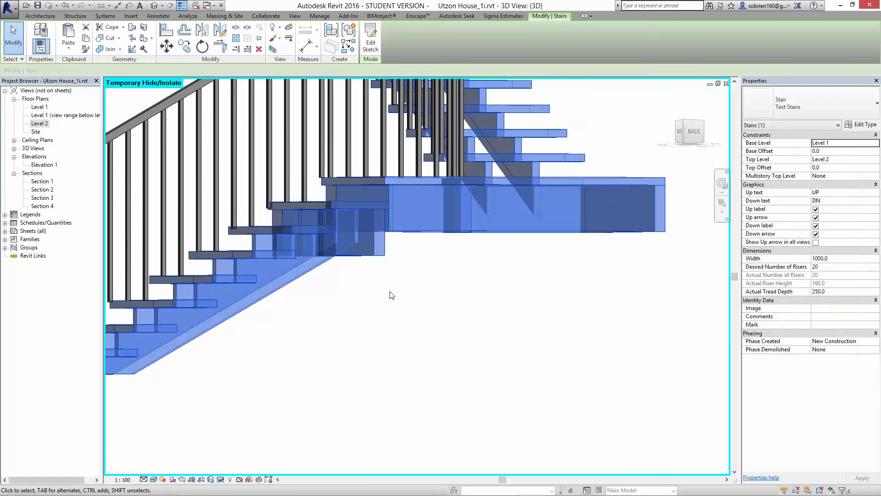
click(392, 295)
shift+middle_drag(387, 318, 448, 352)
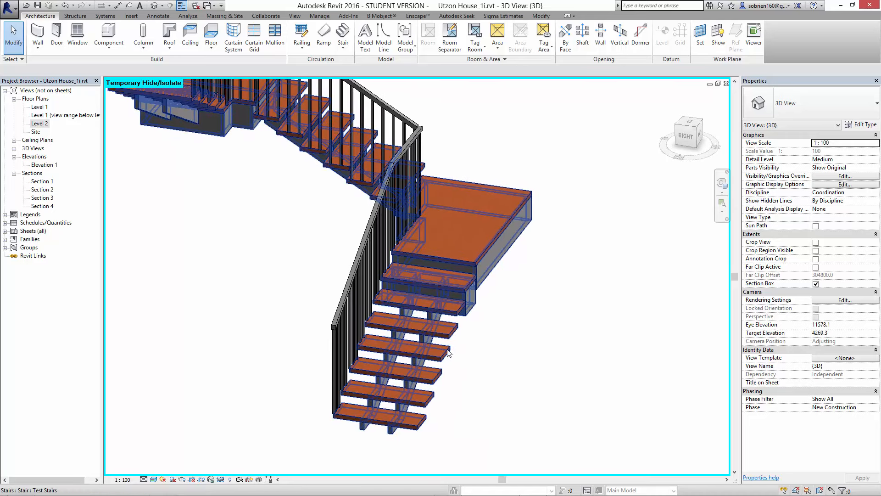
- Set the Test Stairs stringer material to Zinc from the Autodesk Materials library, keeping both appearances of that name
click(448, 353)
click(865, 135)
click(861, 125)
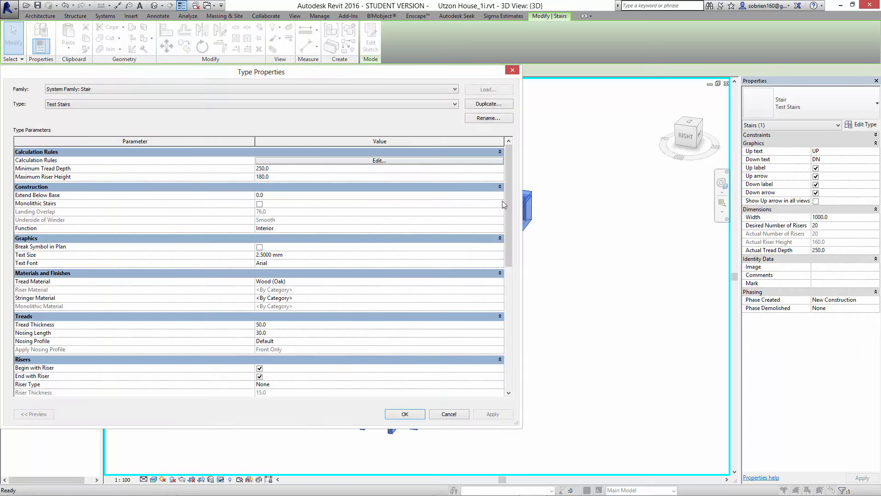
drag(507, 193, 513, 266)
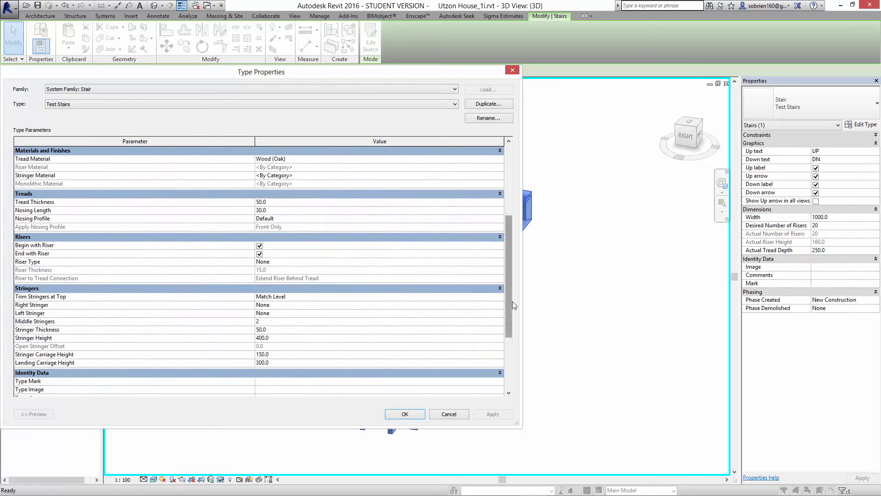
drag(513, 301, 527, 236)
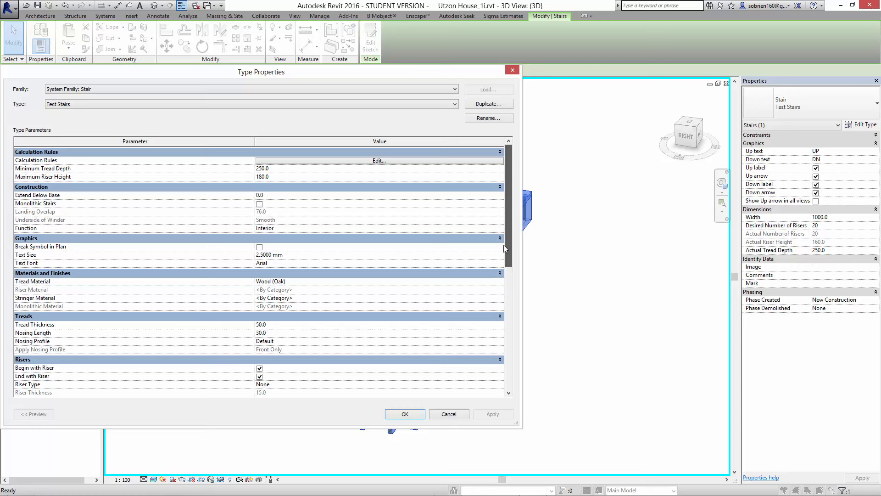
click(490, 299)
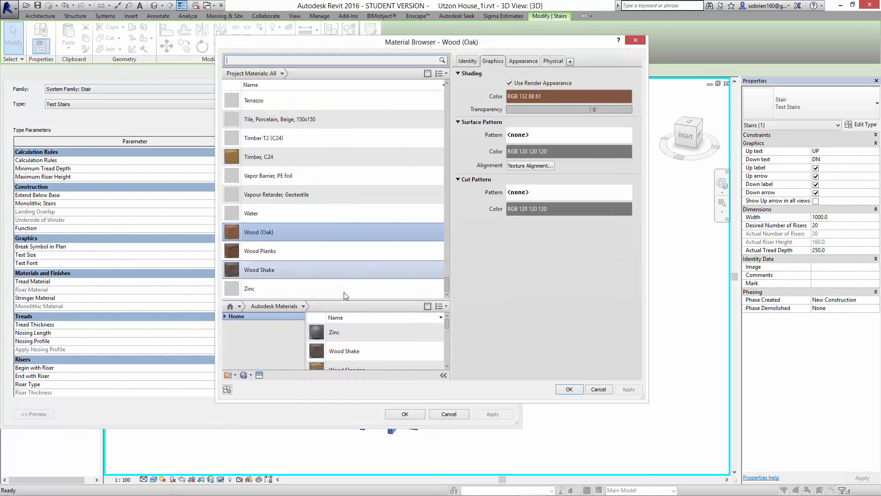
click(426, 334)
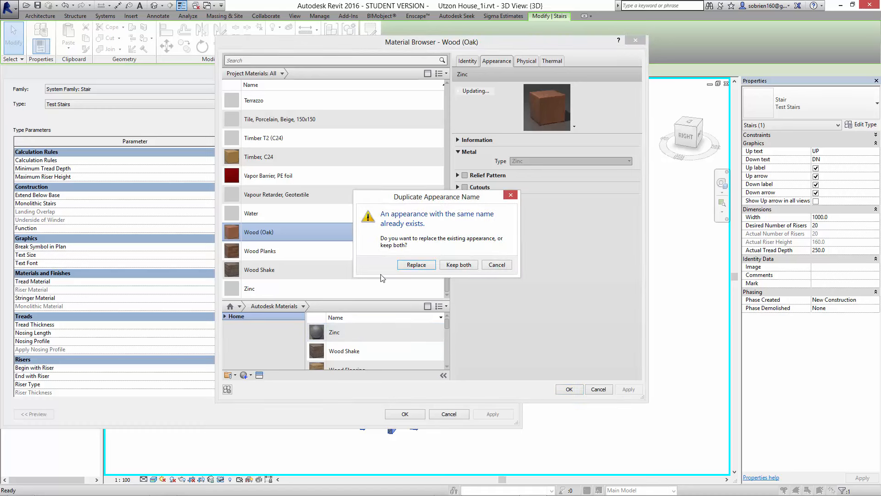
click(444, 265)
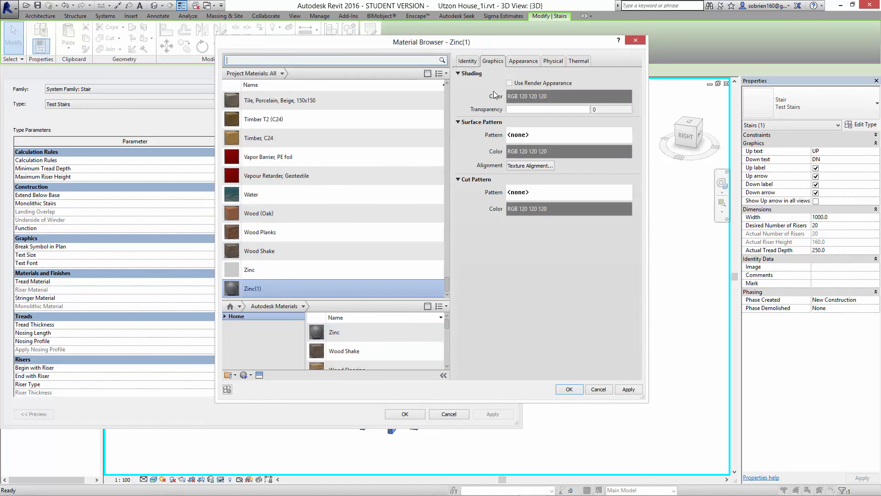
click(569, 390)
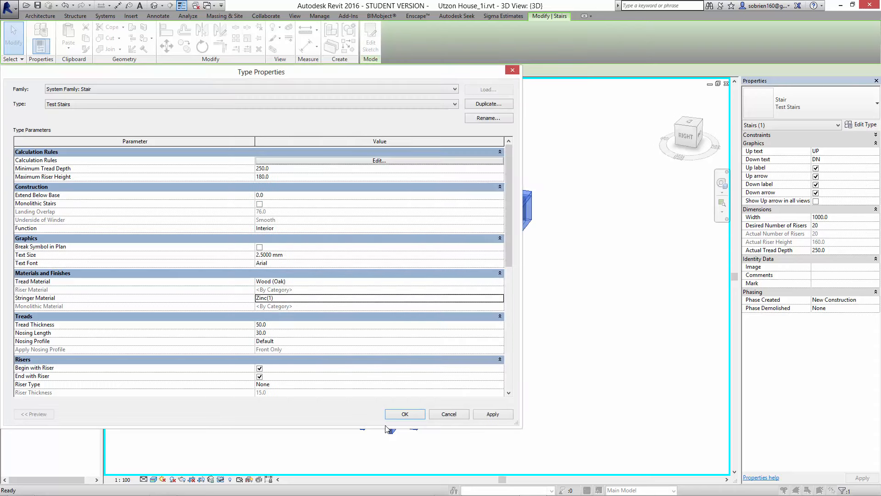
click(403, 414)
click(496, 427)
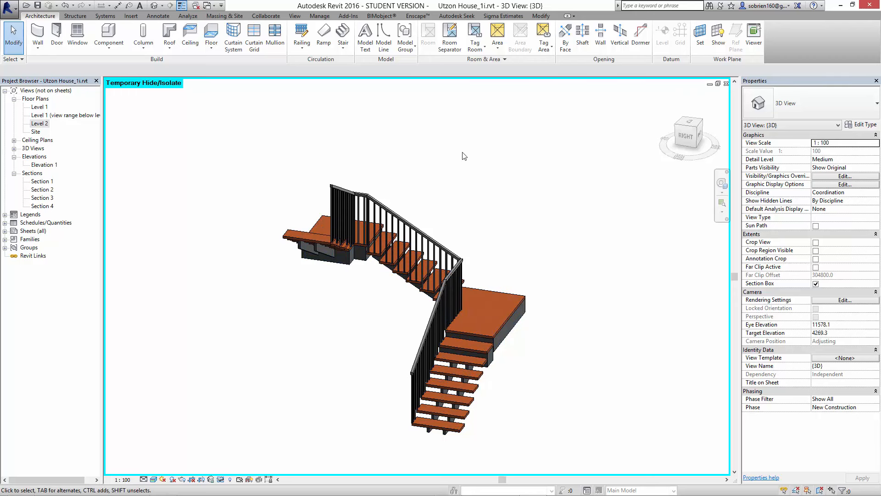
- Open the Level 1 floor plan, close the Level 2 plan, and tile Level 1 beside the 3D view of the stair
double_click(41, 106)
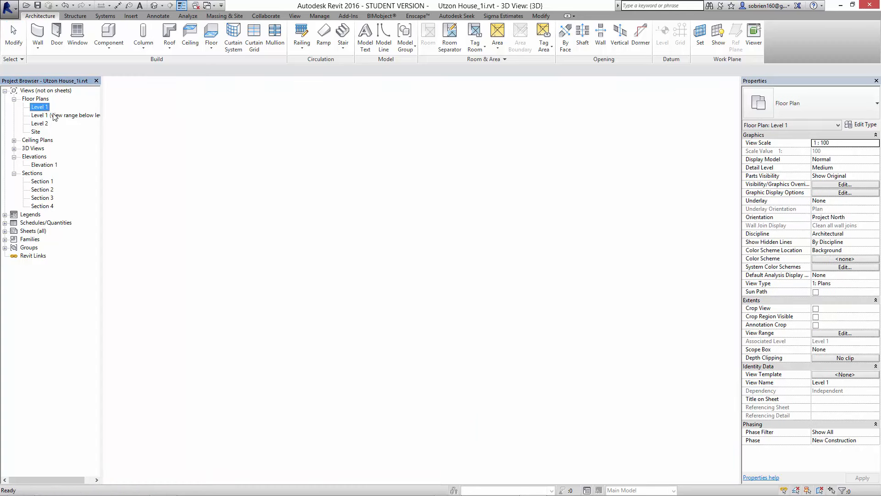
key(w)
key(t)
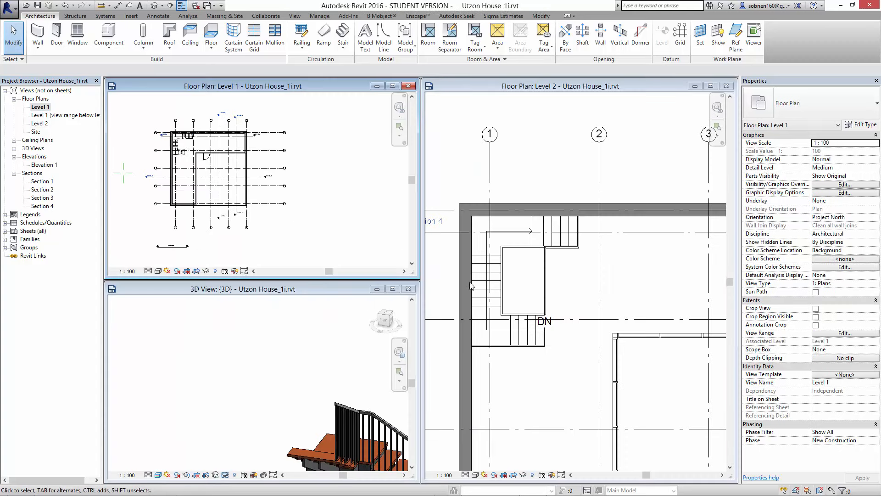
click(726, 85)
key(w)
key(t)
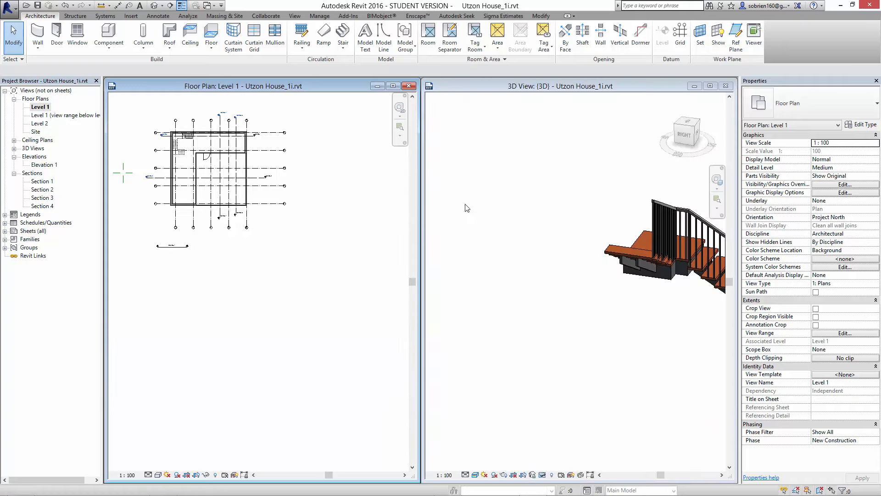
middle_drag(549, 269, 510, 325)
scroll(510, 326, down, 2)
middle_drag(524, 338, 537, 303)
scroll(533, 320, up, 3)
scroll(248, 276, up, 8)
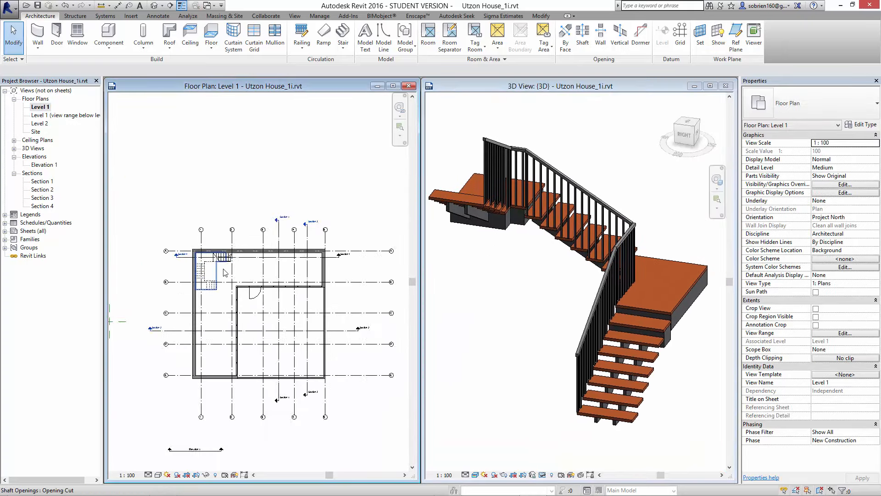
- Edit the stair sketch so the bottom flight's inner boundary flares outward towards the first riser, about 2104 mm long, and finish the sketch
middle_drag(215, 285, 256, 319)
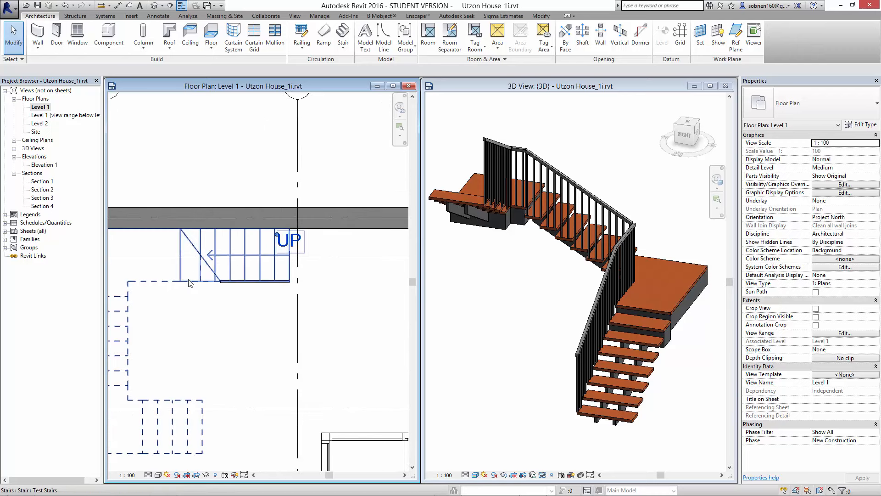
click(250, 260)
click(371, 43)
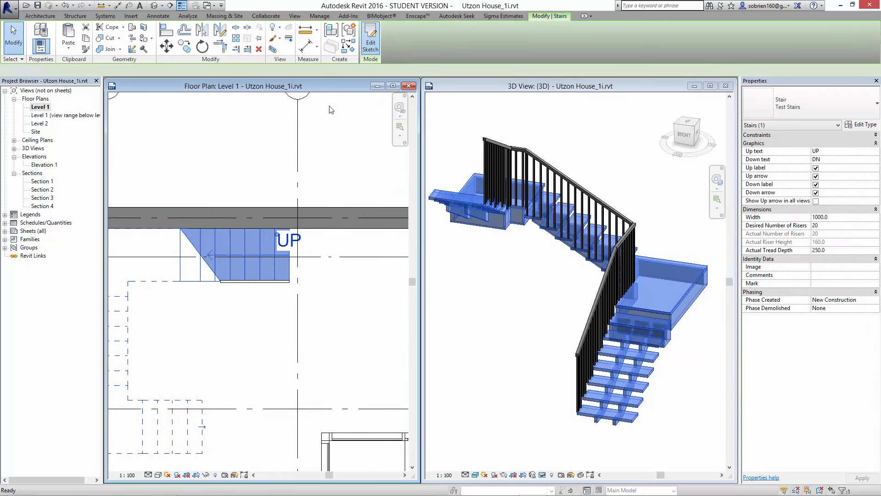
middle_drag(268, 369, 293, 362)
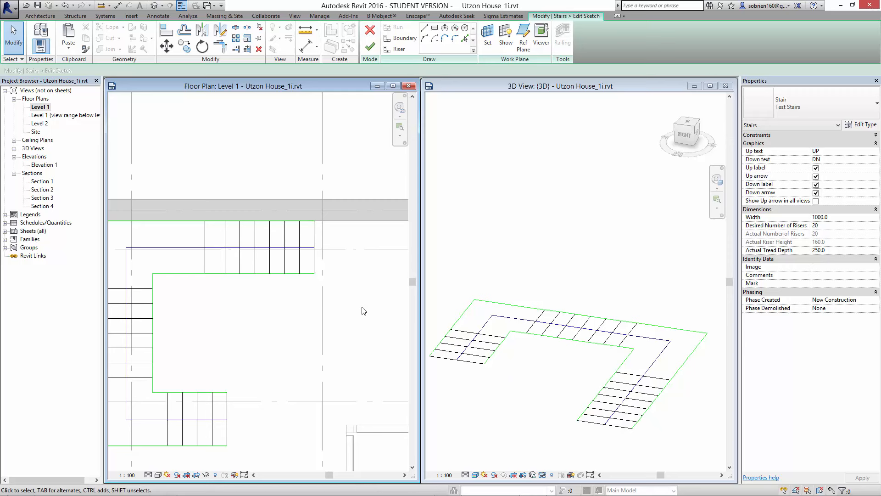
scroll(309, 315, up, 1)
click(292, 269)
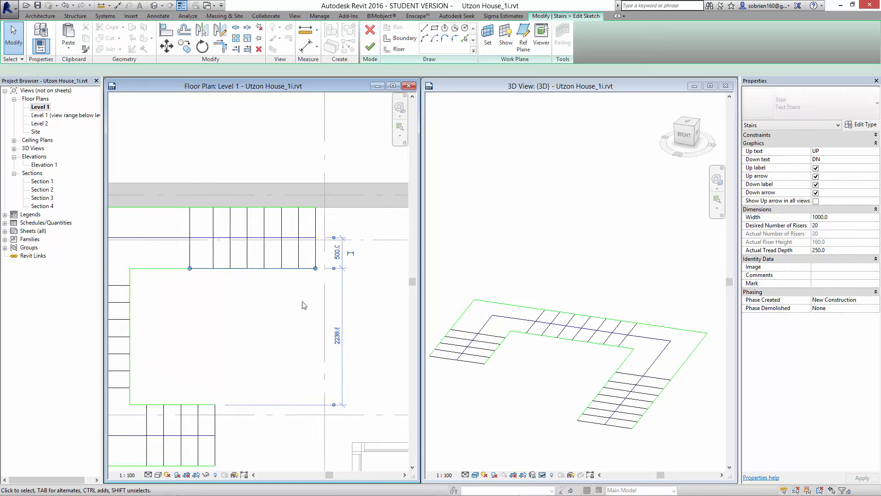
mouse_move(316, 273)
mouse_down()
mouse_move(325, 285)
mouse_move(316, 294)
mouse_up()
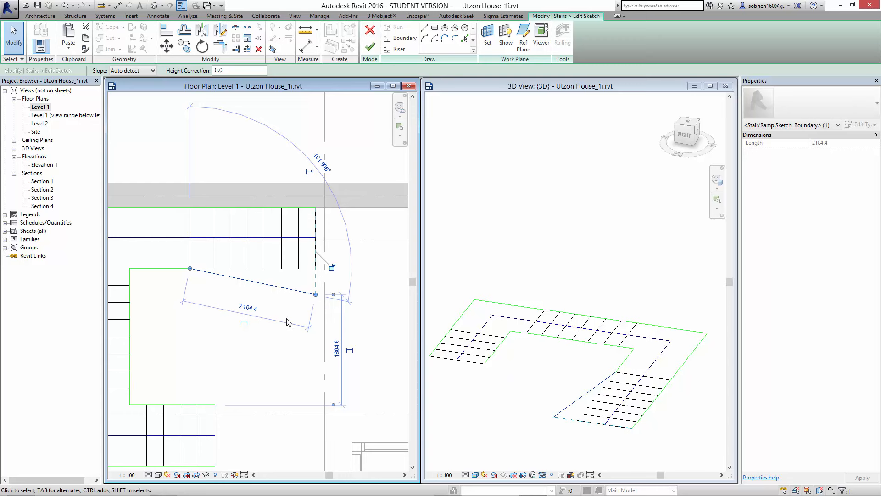
click(271, 305)
click(281, 288)
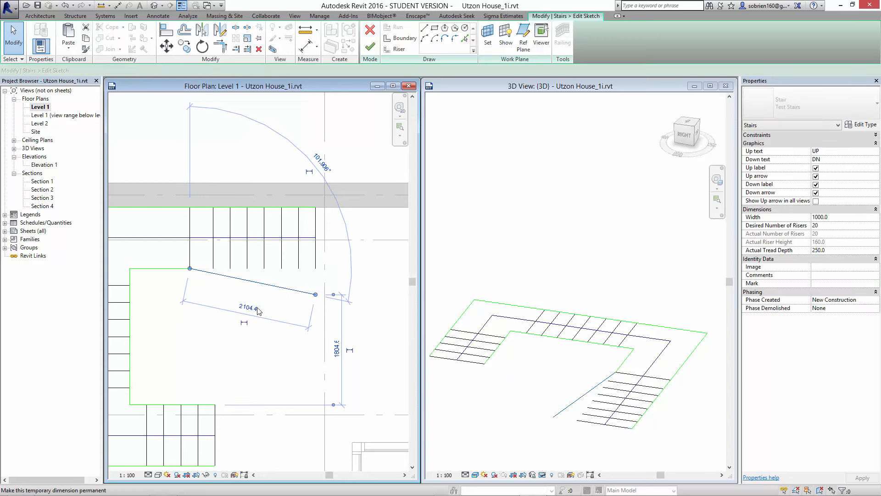
click(278, 345)
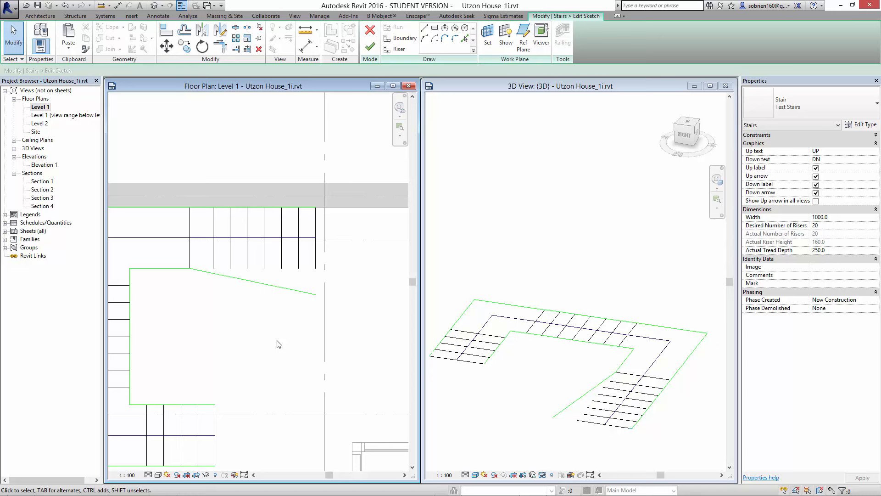
click(370, 46)
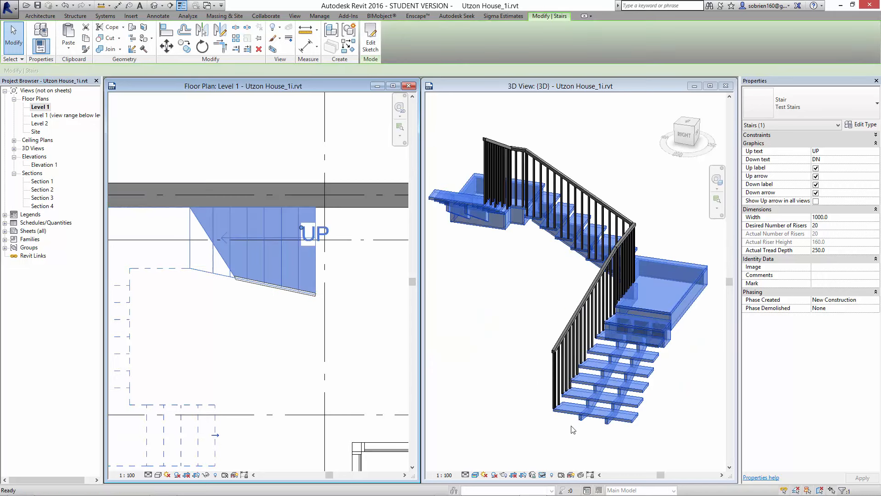
- View the flared bottom flight from above in 3D and reopen the stair's sketch for editing
click(573, 430)
click(525, 346)
shift+middle_drag(526, 347, 568, 396)
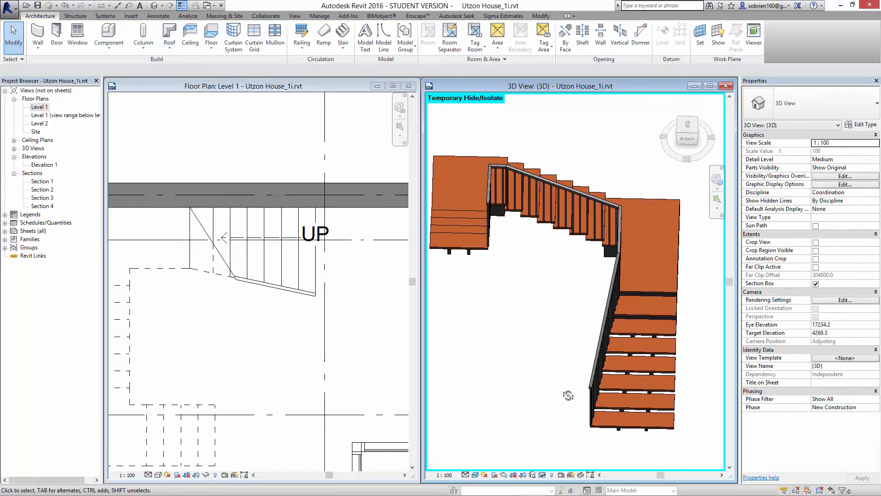
click(296, 278)
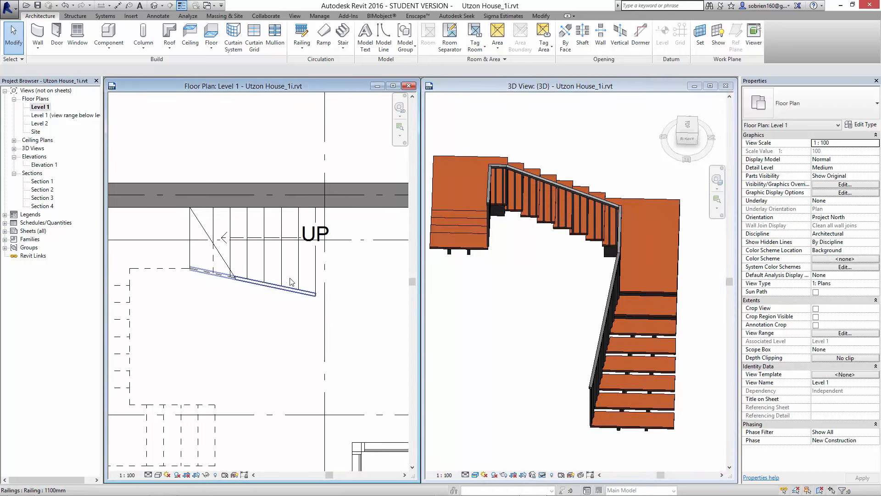
double_click(297, 278)
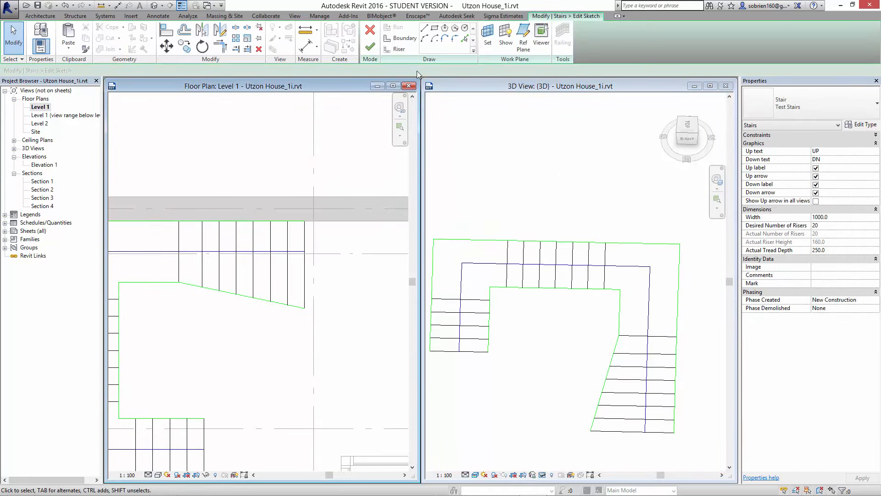
click(424, 38)
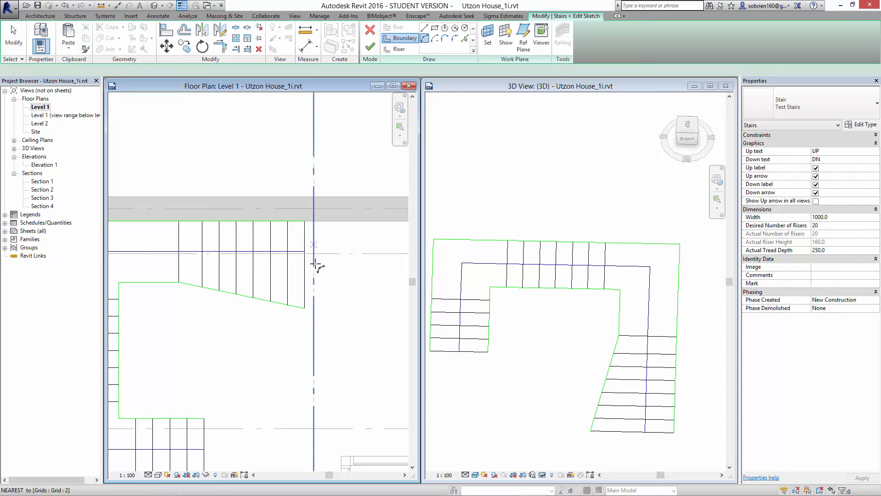
click(305, 307)
click(305, 221)
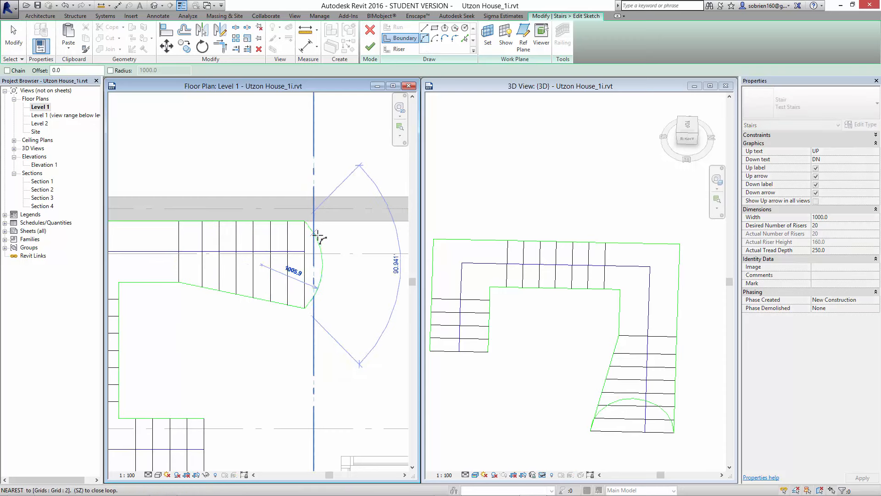
key(Escape)
key(Escape)
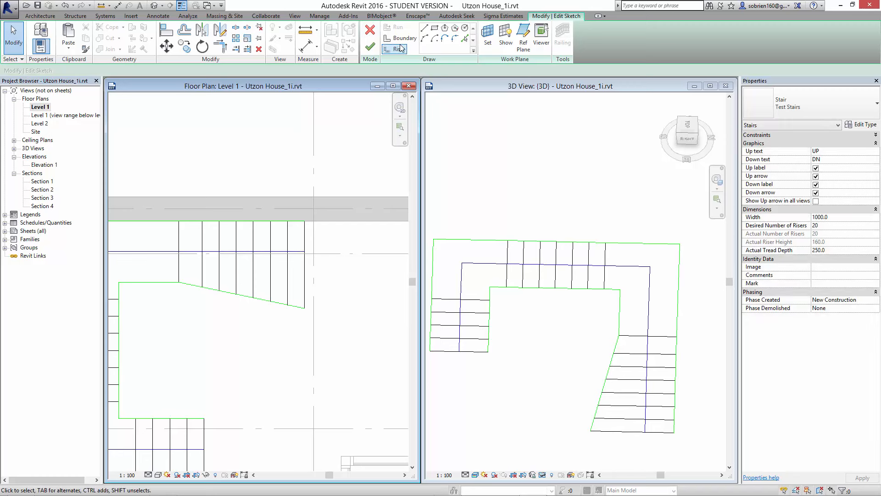
- Sketch a semicircular riser of about 717 mm radius bulging outward between the ends of the first straight riser
click(399, 49)
click(434, 39)
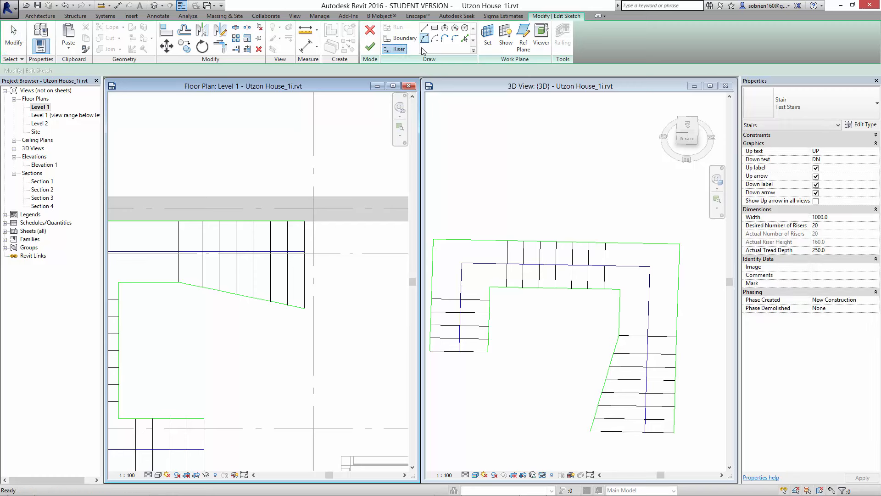
click(305, 307)
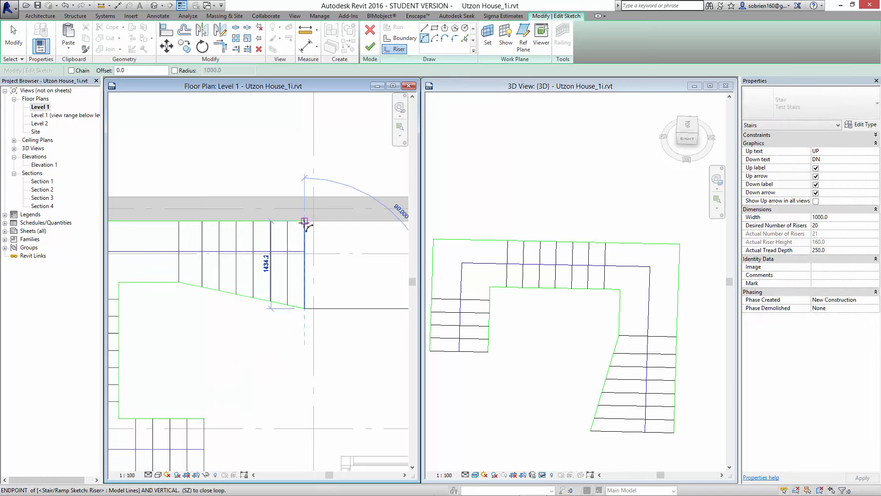
click(305, 222)
scroll(328, 238, up, 1)
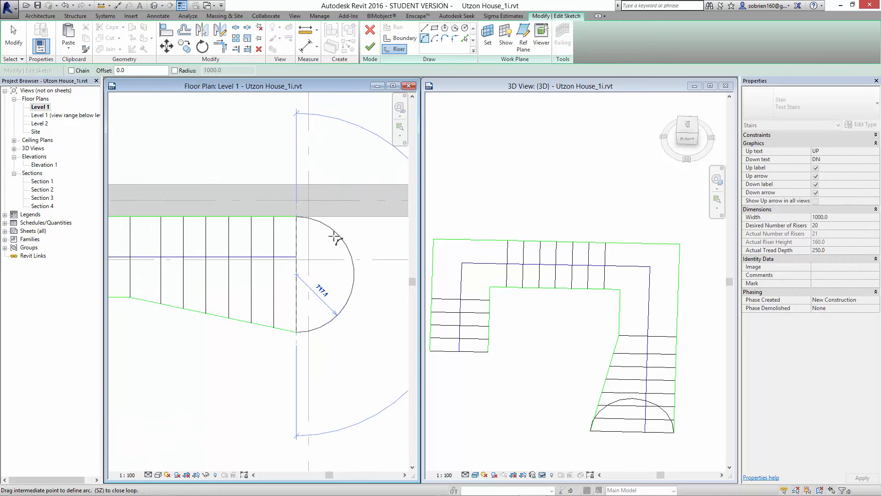
click(340, 240)
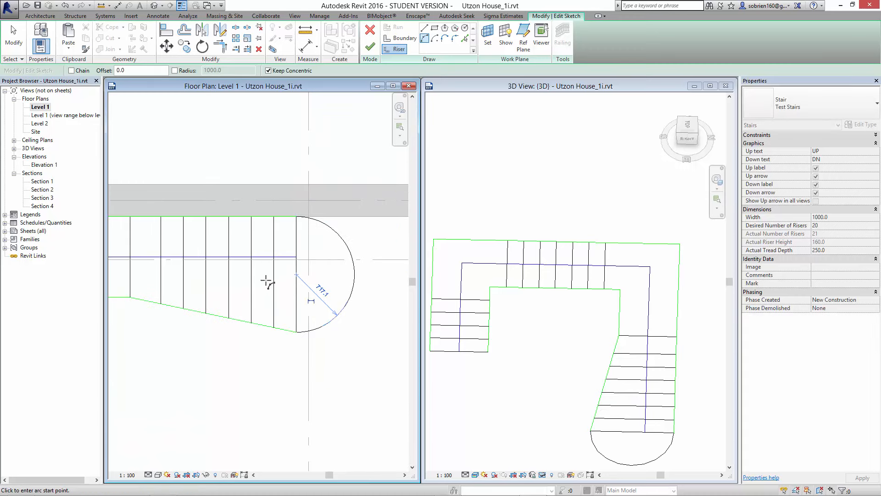
- Sketch semicircular risers of about 688, 658 and 629 mm radius across the ends of the second, third and fourth straight risers
click(274, 328)
click(274, 217)
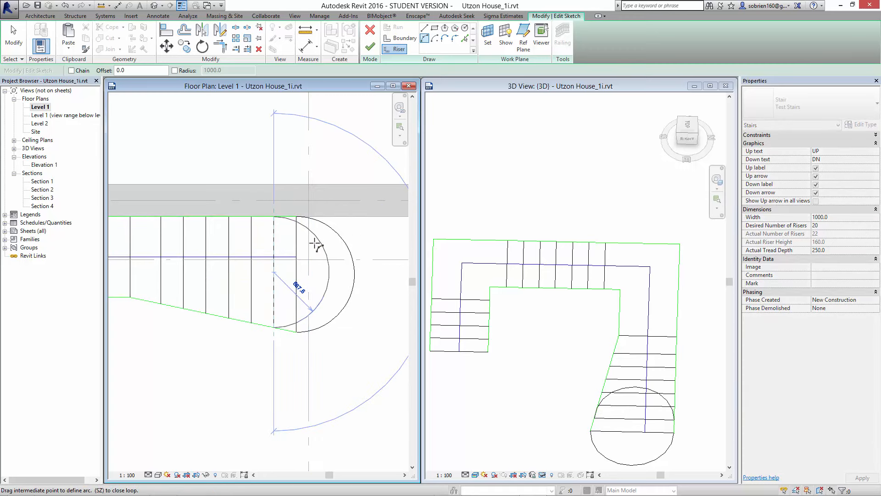
click(314, 243)
click(252, 323)
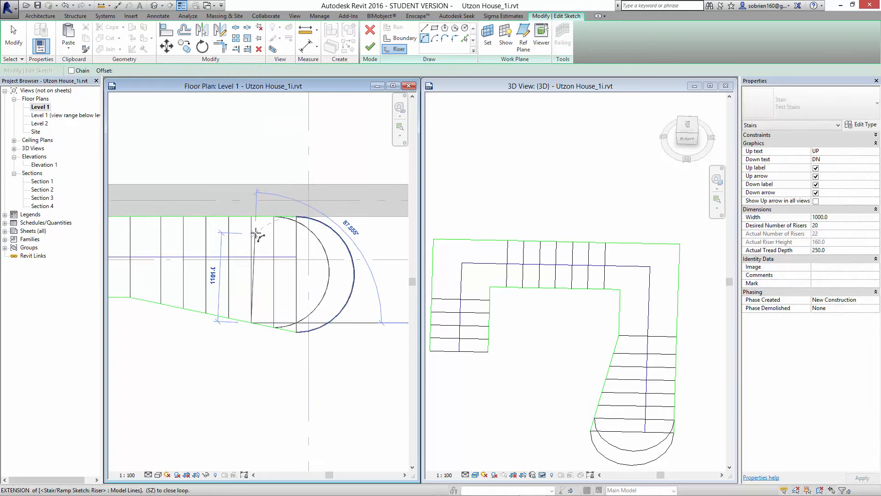
click(252, 218)
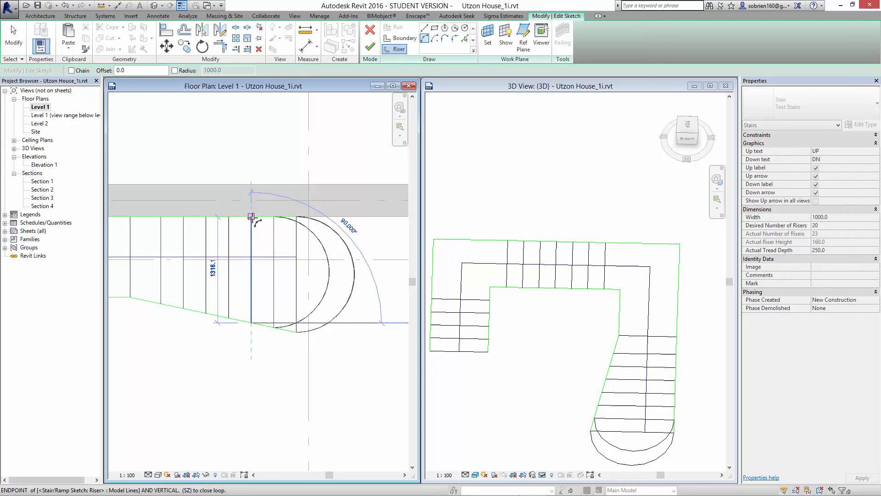
click(290, 244)
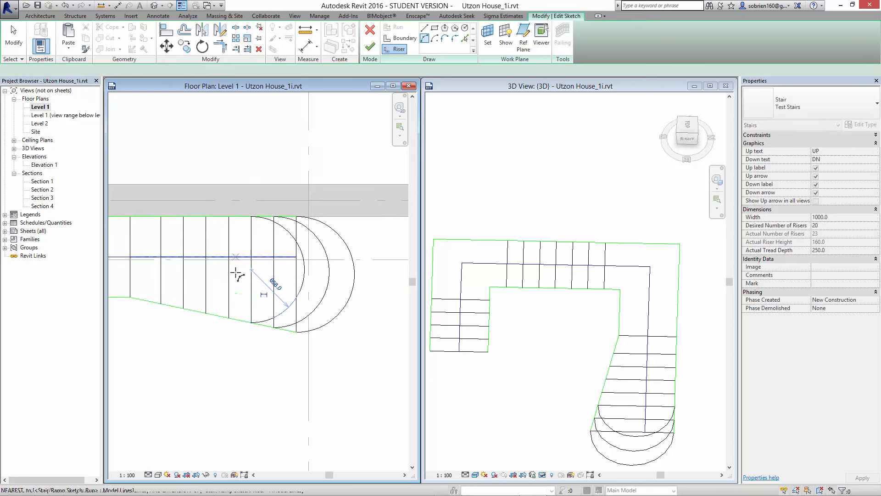
click(228, 317)
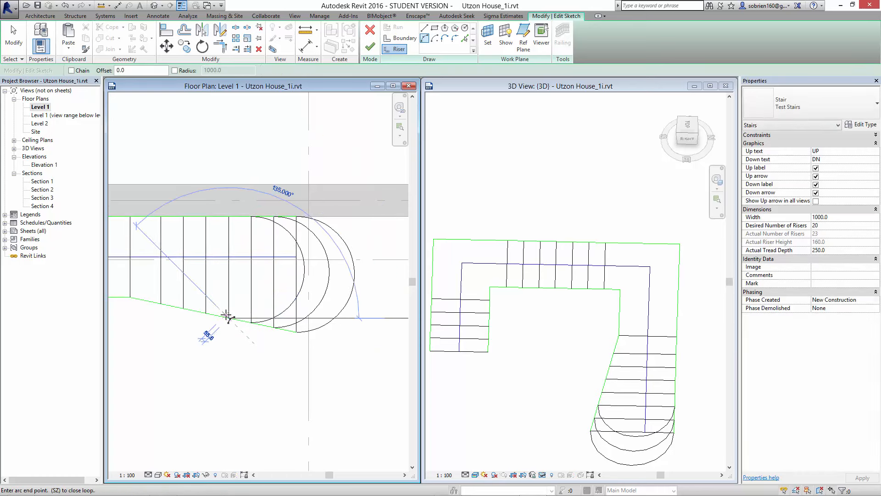
click(229, 221)
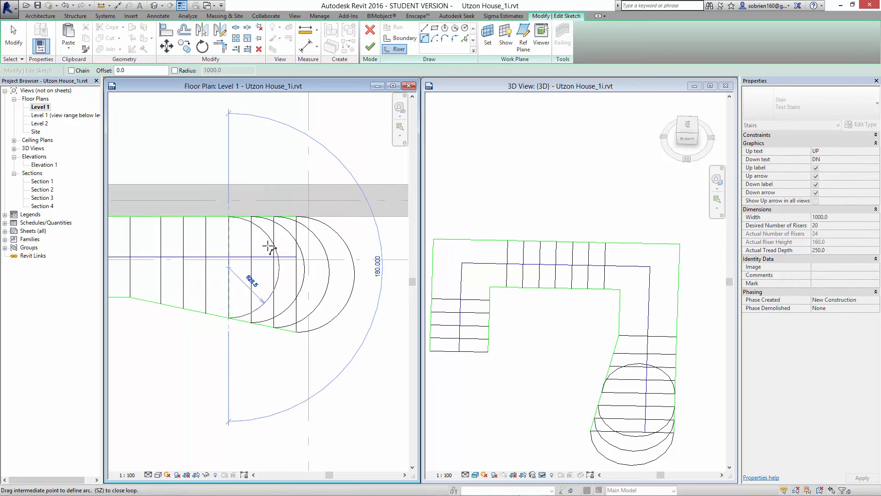
click(263, 249)
key(Escape)
key(Escape)
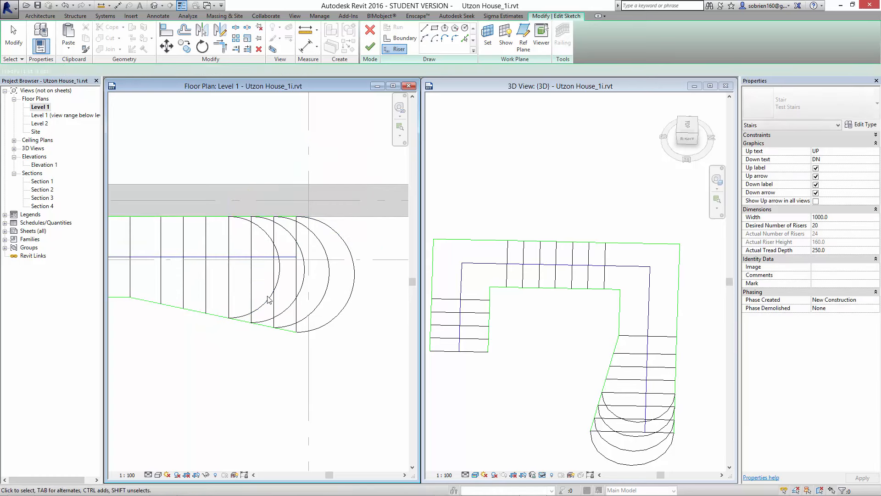
- Delete the four straight risers behind the semicircular ones at the foot of the stair and finish the sketch
scroll(283, 323, up, 3)
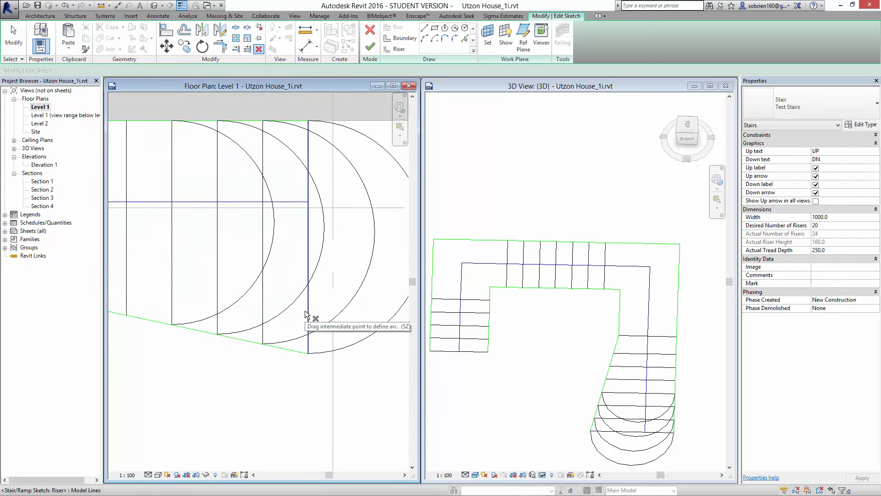
key(Escape)
key(Delete)
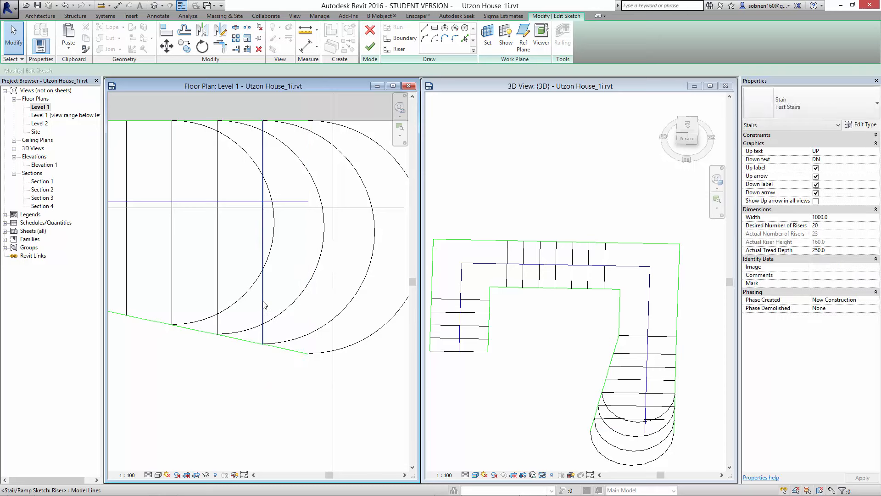
click(261, 302)
key(Delete)
click(218, 286)
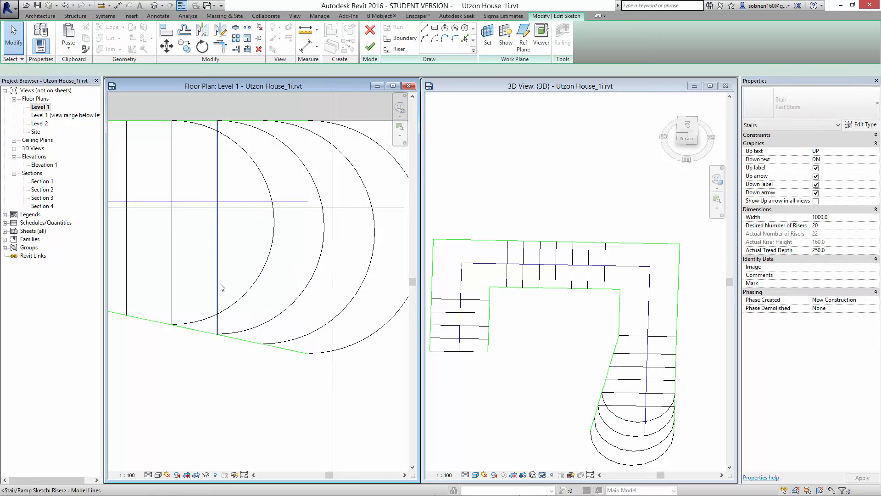
key(Delete)
click(173, 267)
key(Delete)
scroll(192, 275, down, 2)
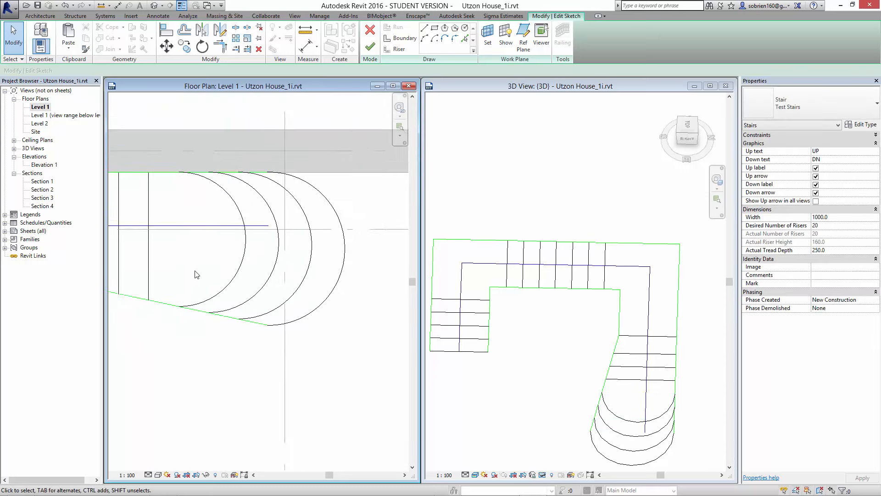
scroll(326, 289, down, 2)
scroll(350, 213, down, 1)
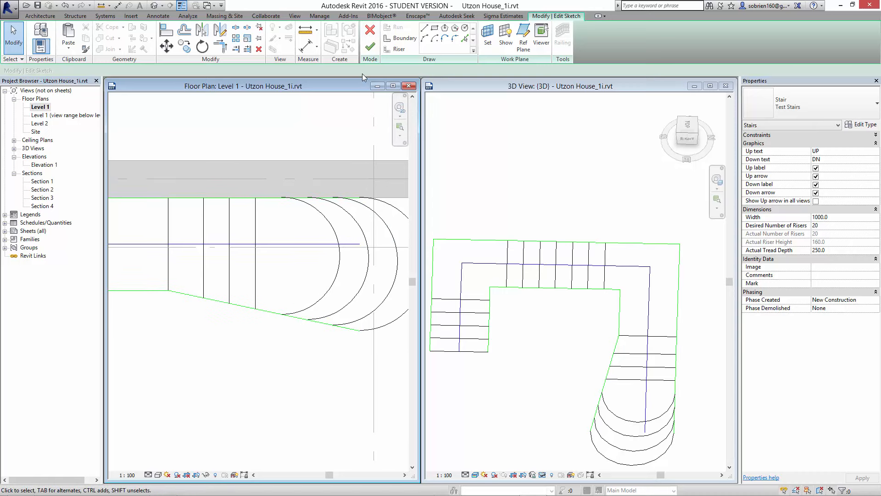
click(370, 46)
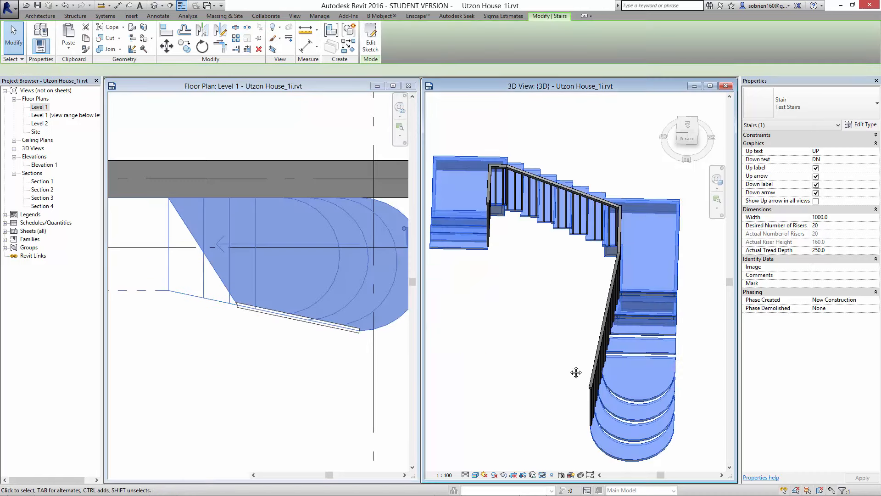
- Deselect the stair and inspect its rounded bottom treads from several angles in the 3D view
click(551, 367)
shift+middle_drag(531, 366, 639, 364)
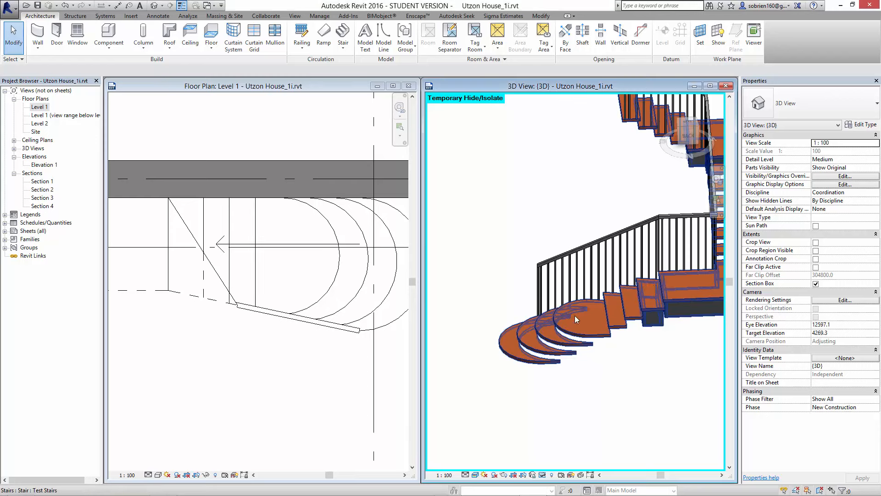
scroll(644, 401, down, 2)
shift+middle_drag(648, 404, 616, 401)
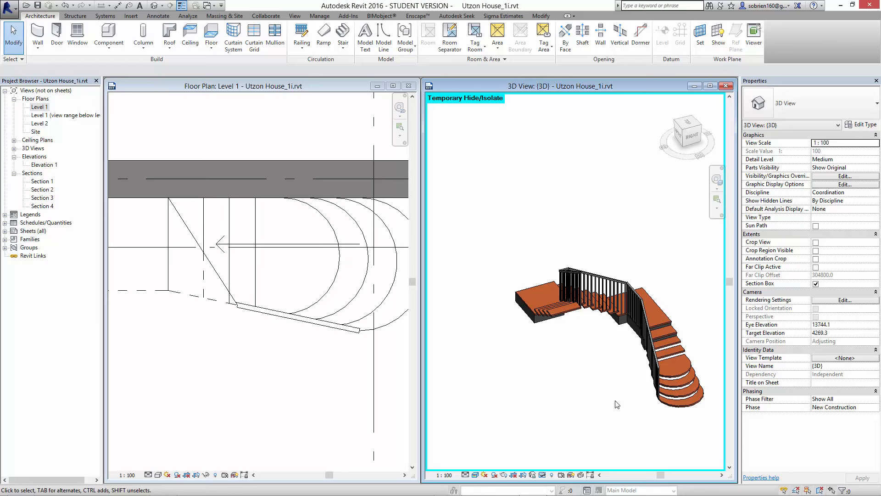
scroll(575, 409, down, 3)
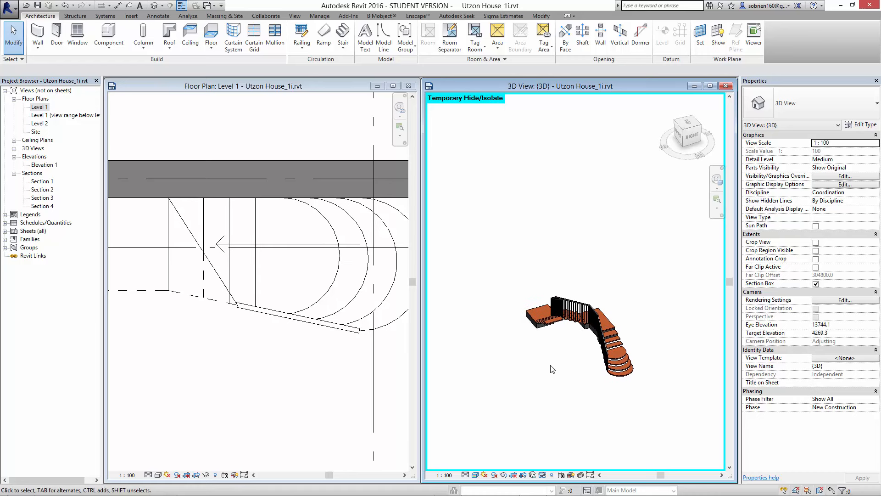
mouse_move(654, 486)
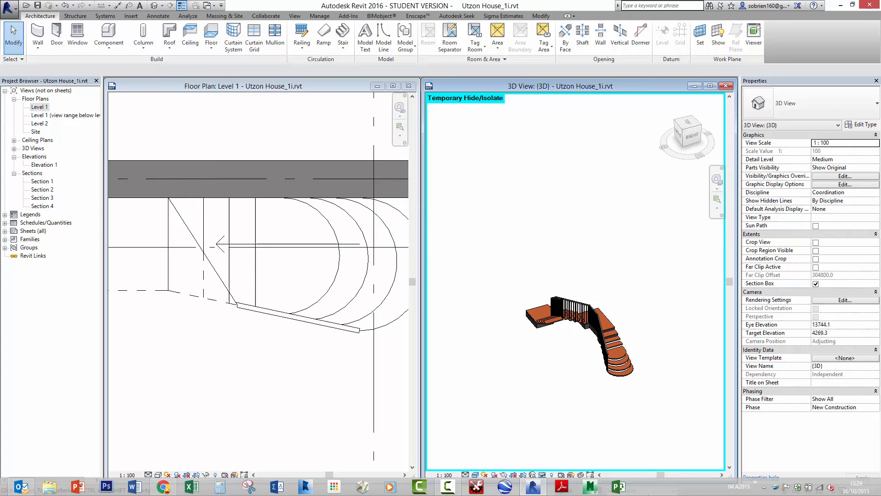
click(442, 486)
click(389, 369)
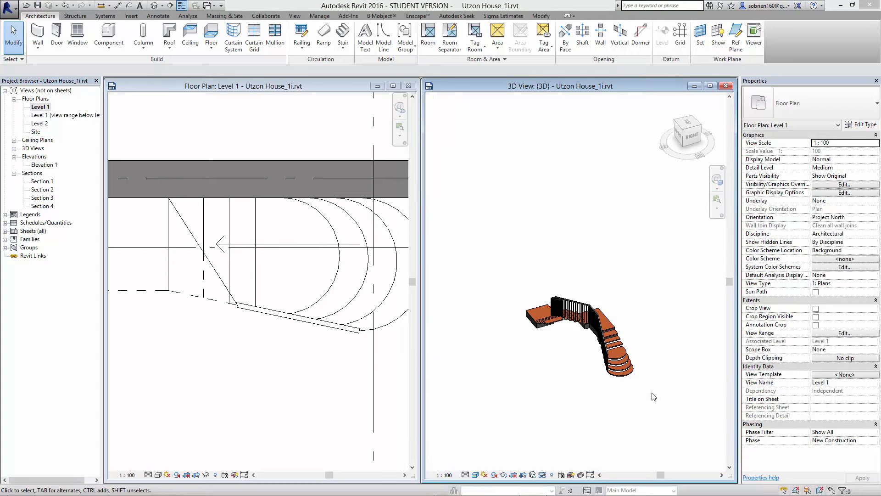
click(547, 439)
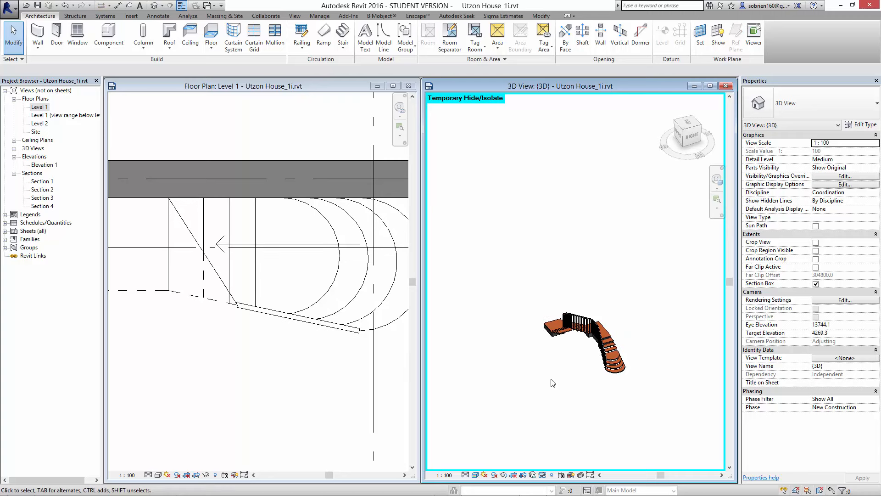
- Start a stair by sketch outside the building on the Level 1 plan, with parallel runs about 2.2 m and 2.8 m long forming a U
click(182, 391)
scroll(168, 250, down, 5)
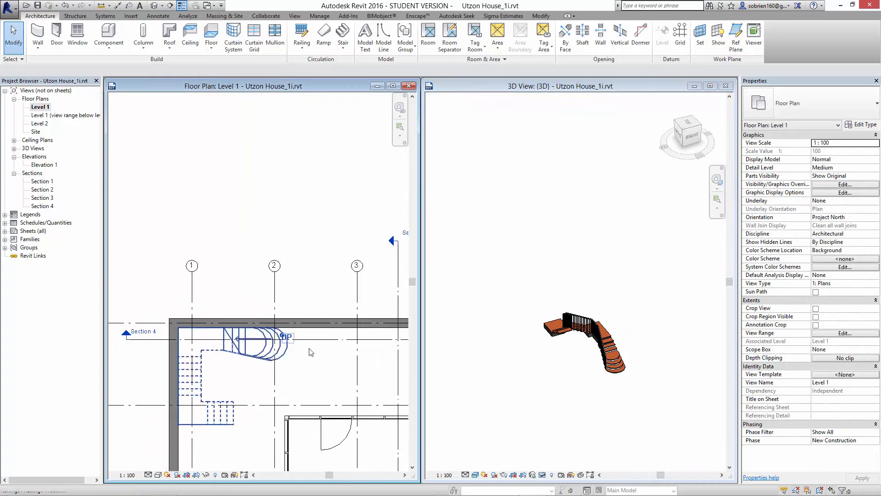
scroll(291, 366, down, 4)
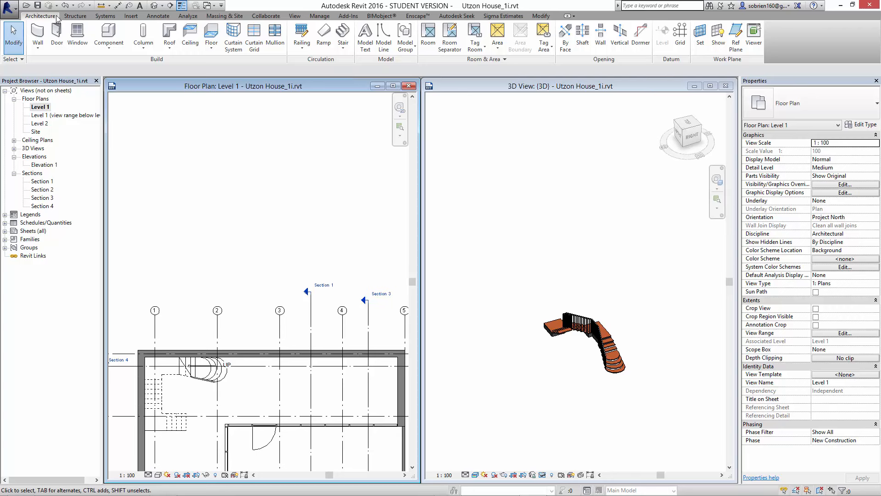
click(344, 49)
click(361, 82)
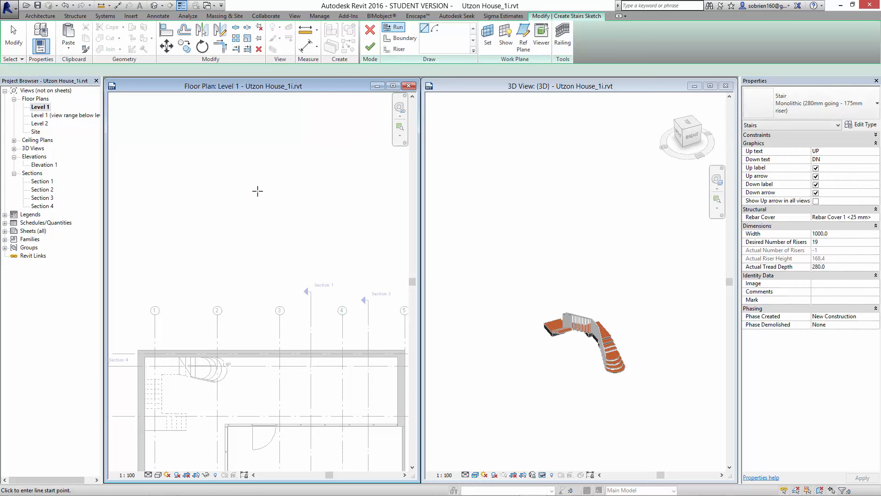
scroll(278, 193, down, 2)
middle_drag(277, 192, 329, 336)
scroll(305, 292, down, 1)
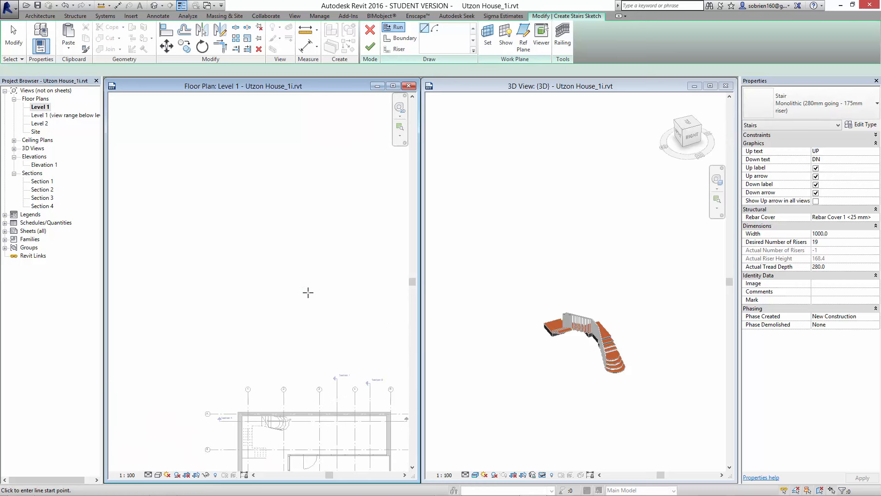
middle_drag(308, 293, 295, 277)
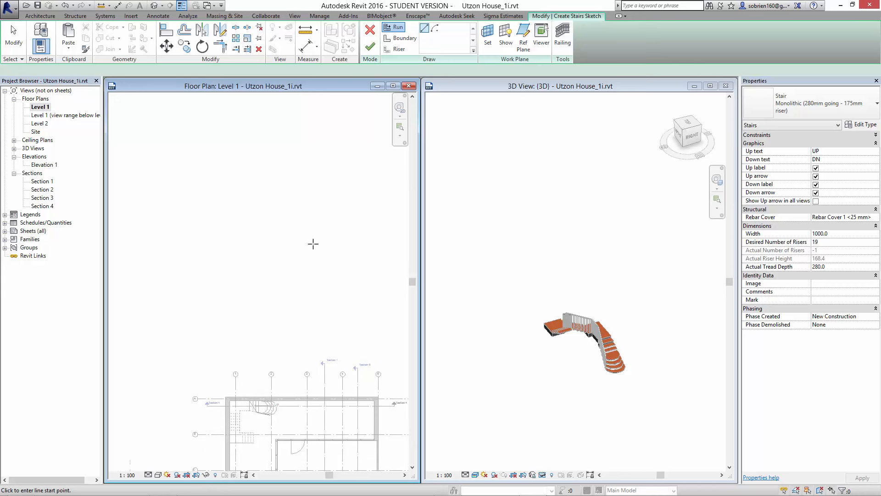
click(326, 243)
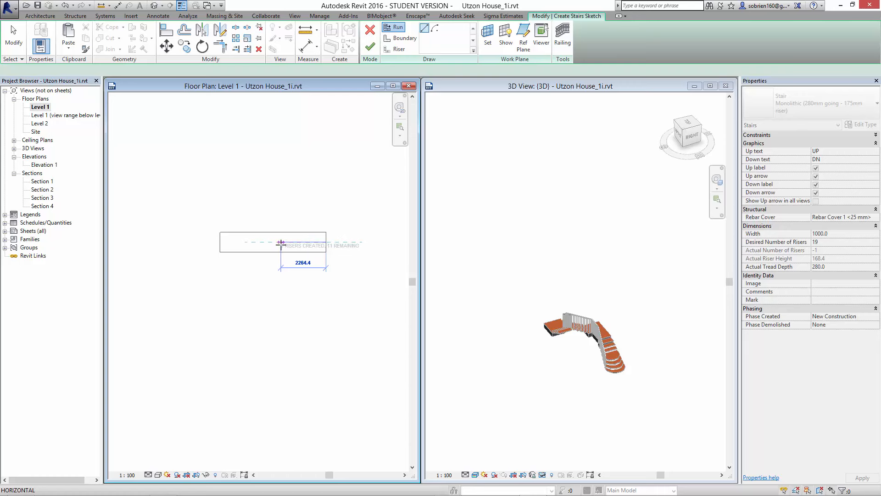
click(283, 244)
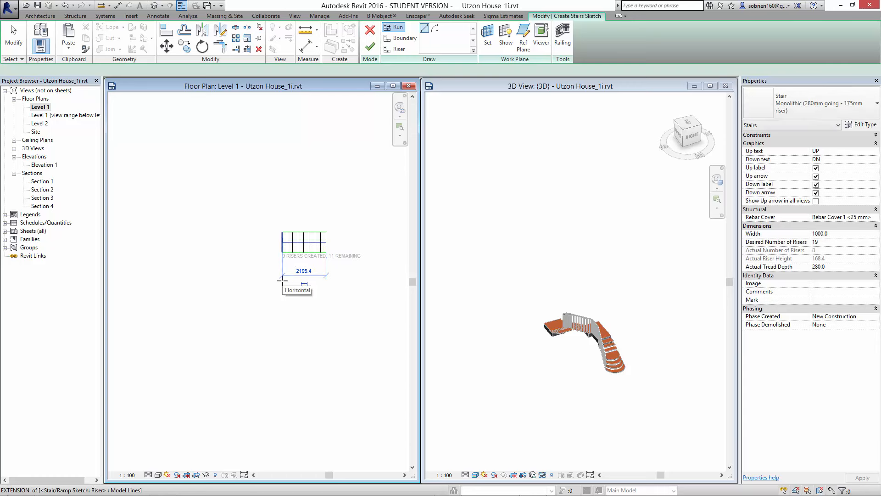
click(282, 279)
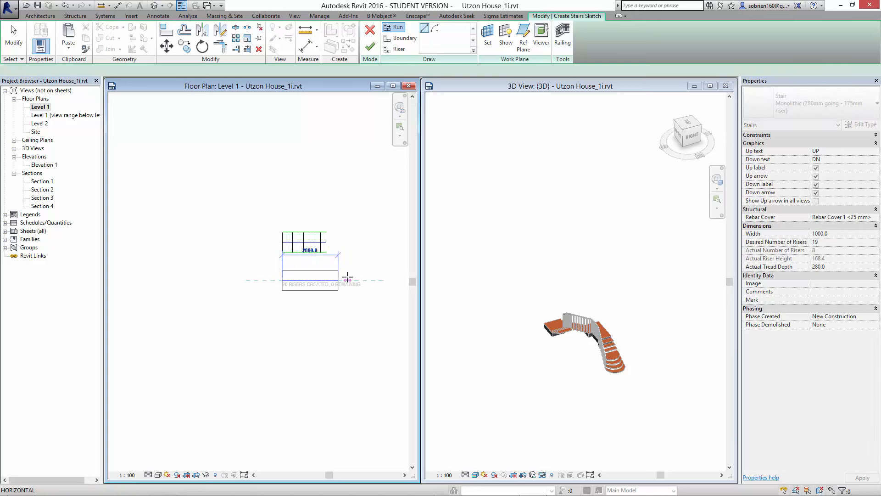
click(345, 278)
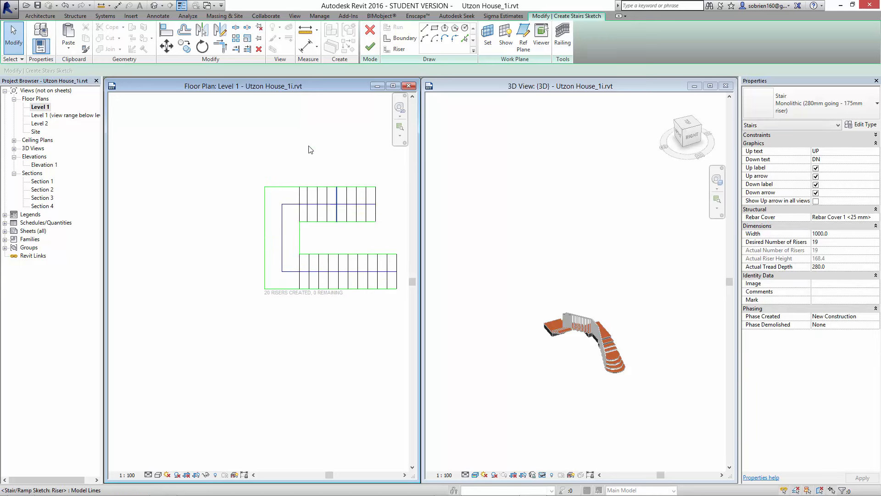
- Sketch a semicircular boundary bulging outward from the landing, spanning about 2925 mm between its two outer corners
scroll(262, 218, up, 1)
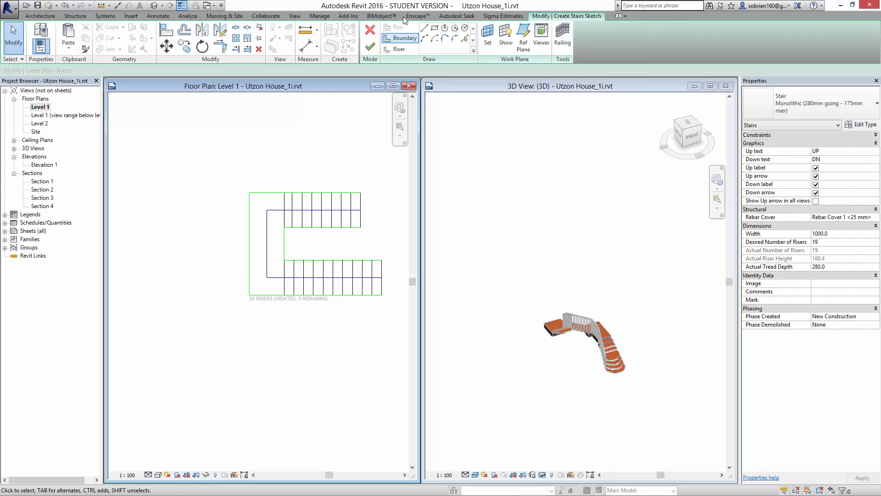
click(402, 38)
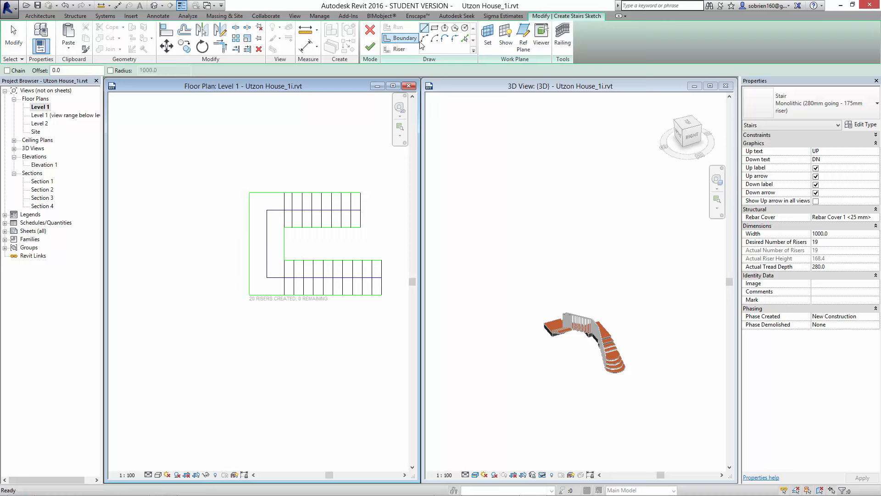
click(424, 39)
click(249, 193)
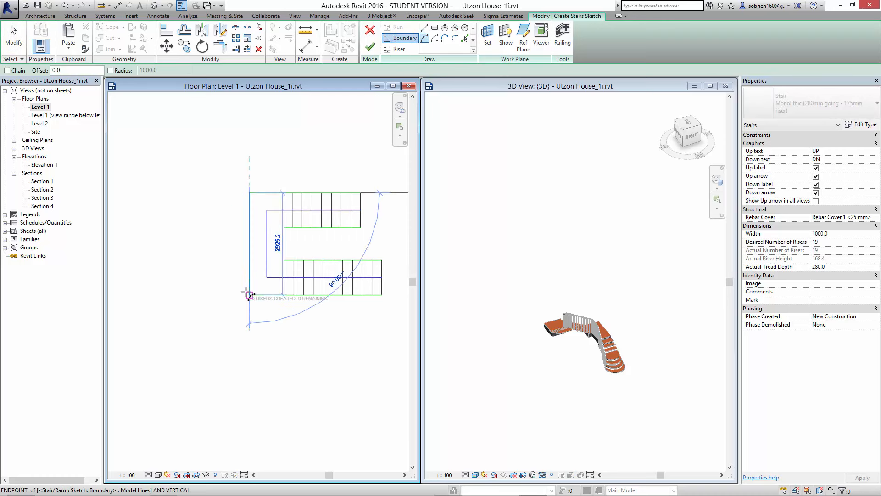
click(249, 295)
click(214, 286)
key(Escape)
key(Escape)
- Delete the landing's straight outer boundary line behind the arc and finish the stair sketch
click(248, 254)
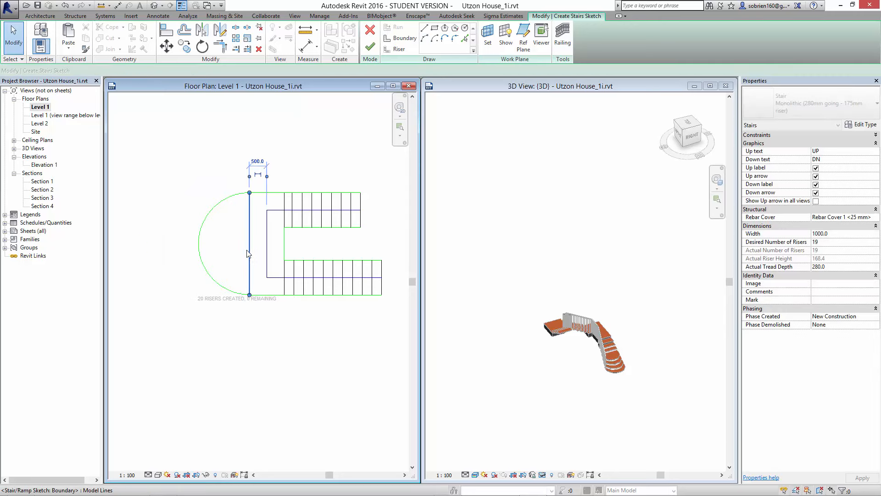
key(Delete)
scroll(254, 262, down, 1)
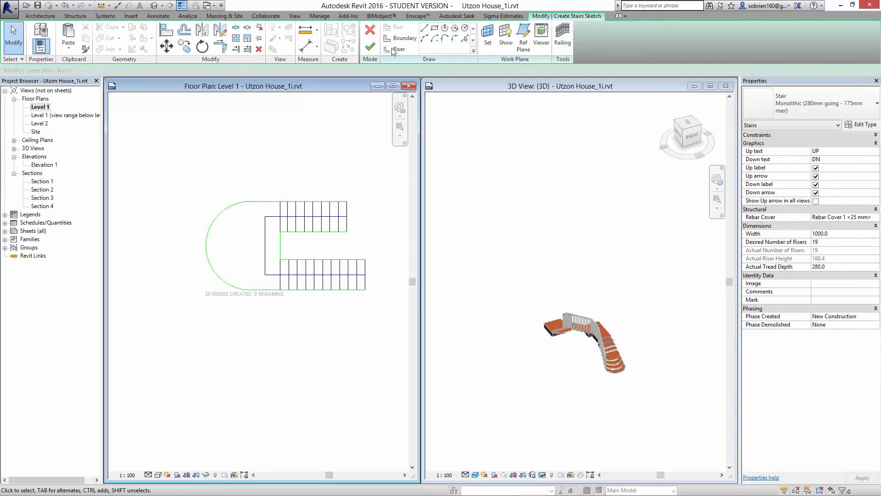
click(368, 48)
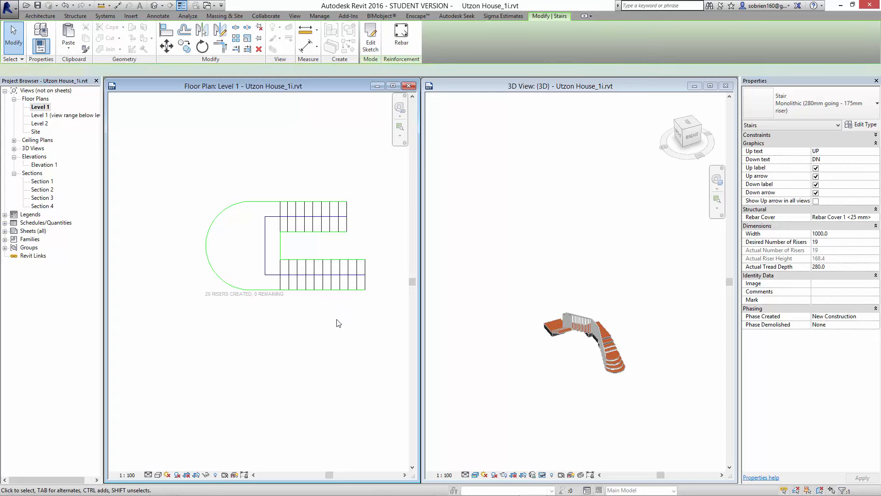
- Reset the temporary hide/isolate in the 3D view and turn off its section box
scroll(568, 252, down, 2)
middle_drag(570, 253, 566, 292)
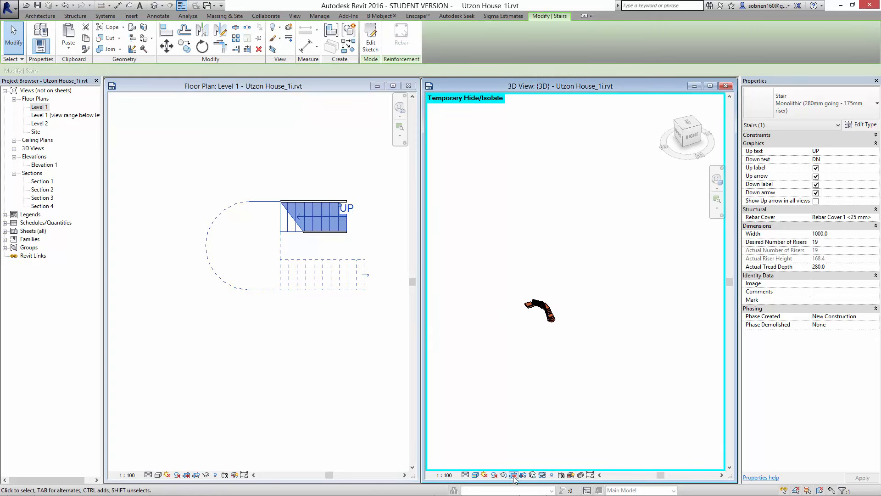
click(543, 475)
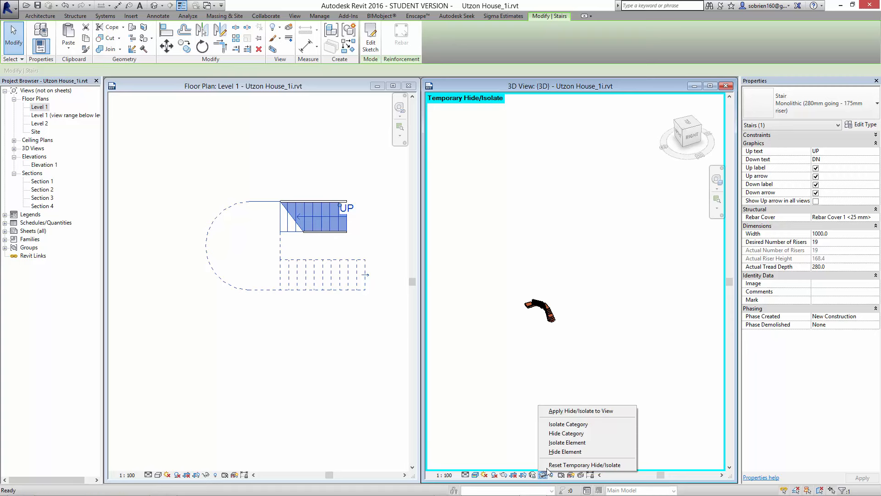
click(571, 465)
middle_drag(579, 381, 578, 408)
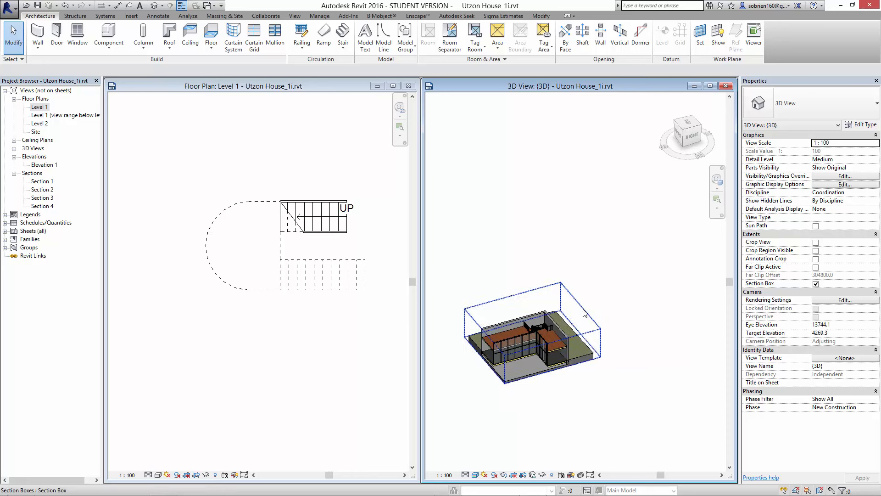
click(817, 284)
- Examine the U-shaped stair, its semicircular landing and railings from several angles in 3D
scroll(669, 325, up, 4)
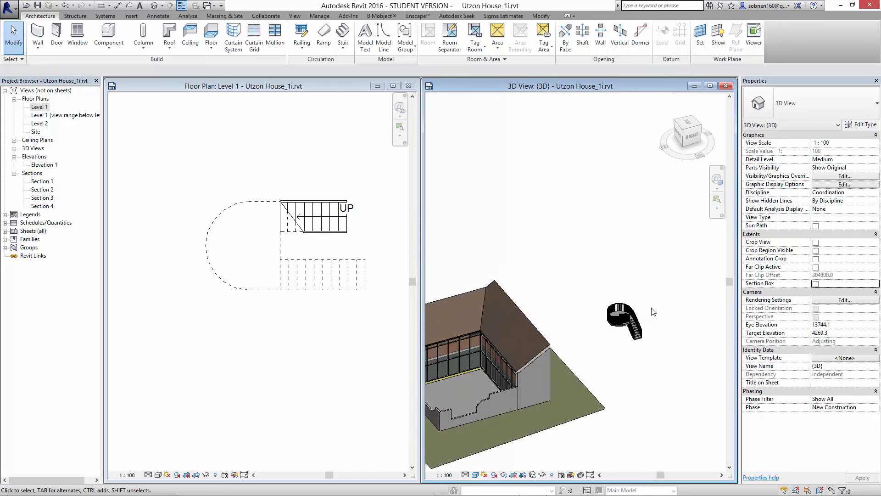
shift+middle_drag(652, 313, 580, 333)
middle_drag(576, 408, 589, 218)
scroll(600, 276, up, 3)
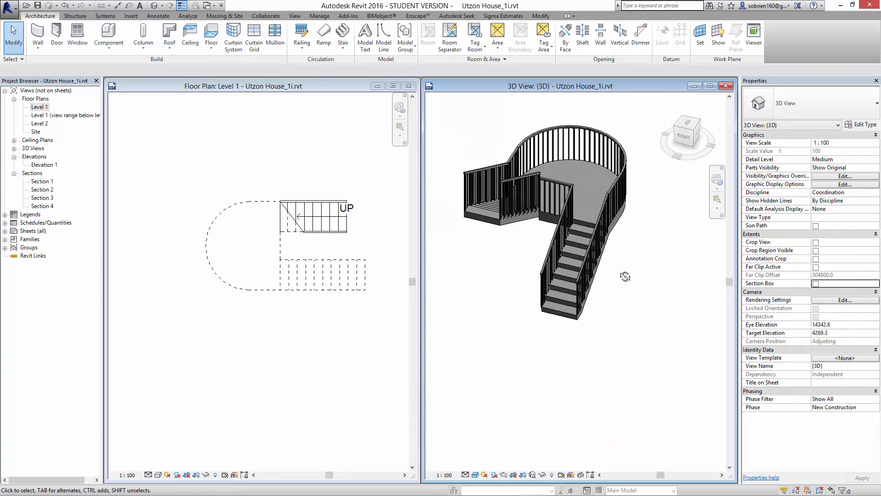
shift+middle_drag(626, 277, 649, 318)
scroll(649, 319, up, 3)
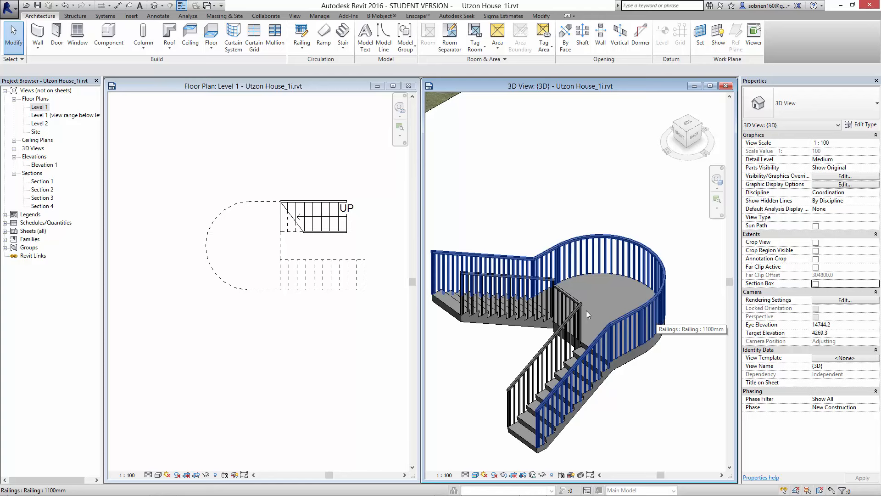
scroll(587, 314, down, 2)
mouse_move(651, 359)
middle_down()
mouse_move(643, 341)
mouse_move(640, 365)
middle_up()
scroll(644, 340, down, 1)
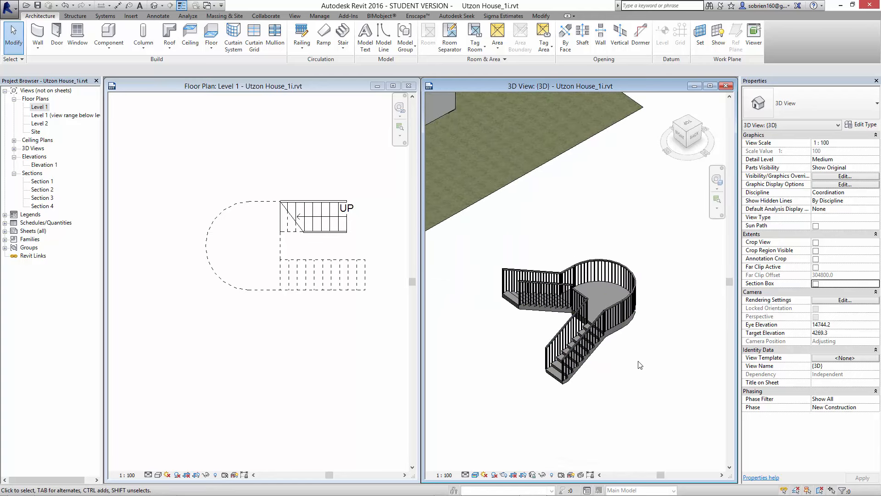
- Open the U-shaped stair's sketch, review the type properties of its monolithic stair type, and cancel without changes
click(611, 338)
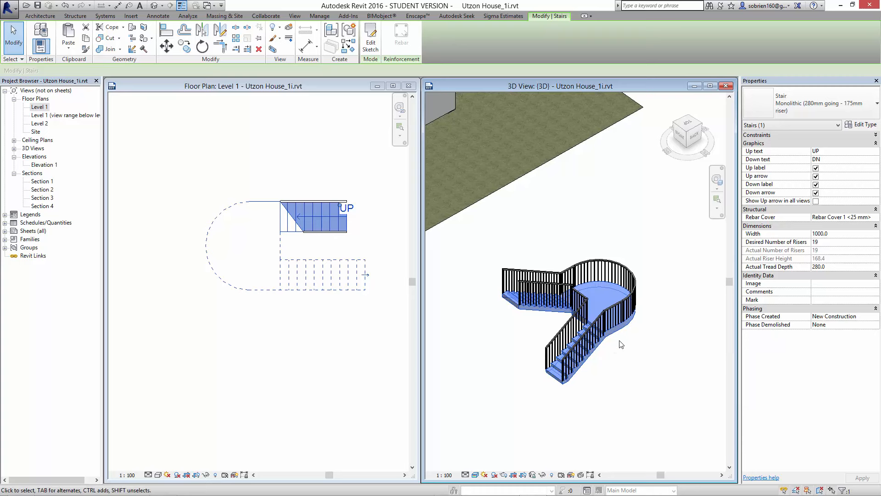
click(622, 345)
click(610, 337)
click(370, 39)
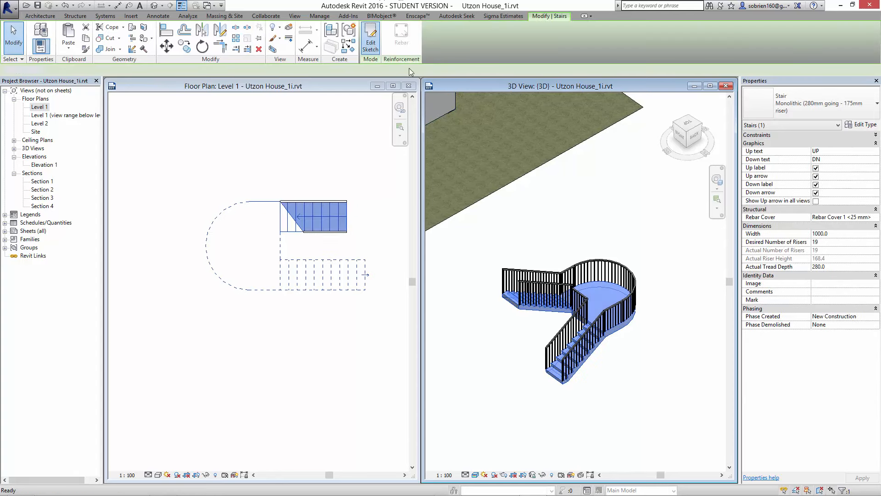
click(859, 126)
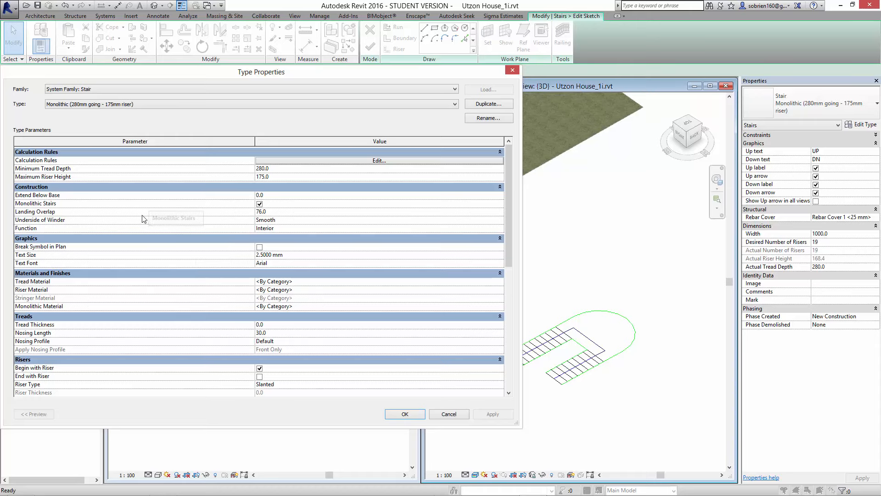
key(Escape)
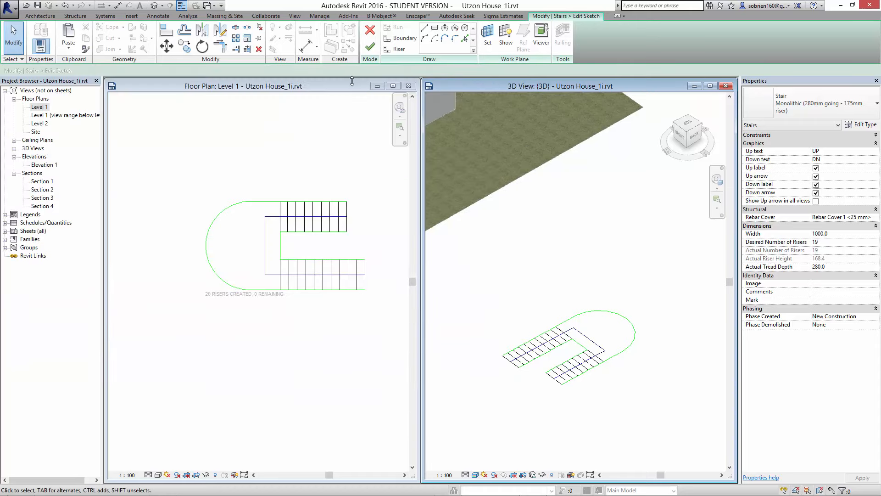
click(370, 32)
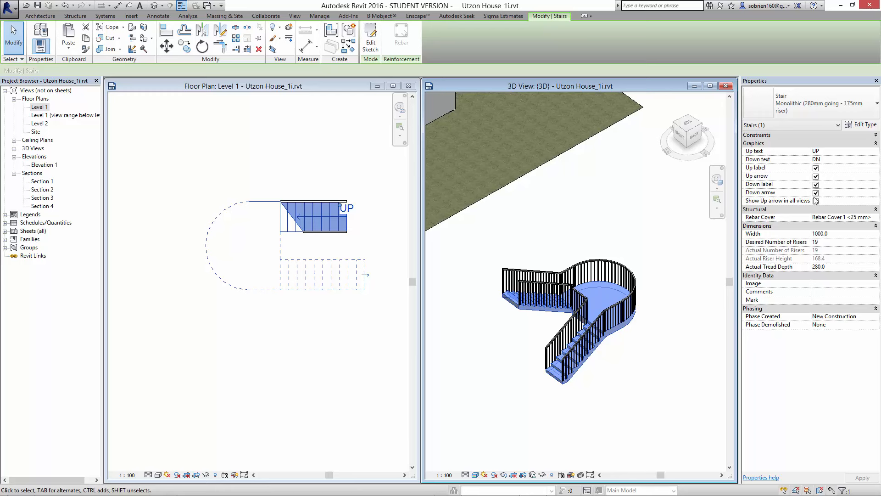
mouse_move(530, 495)
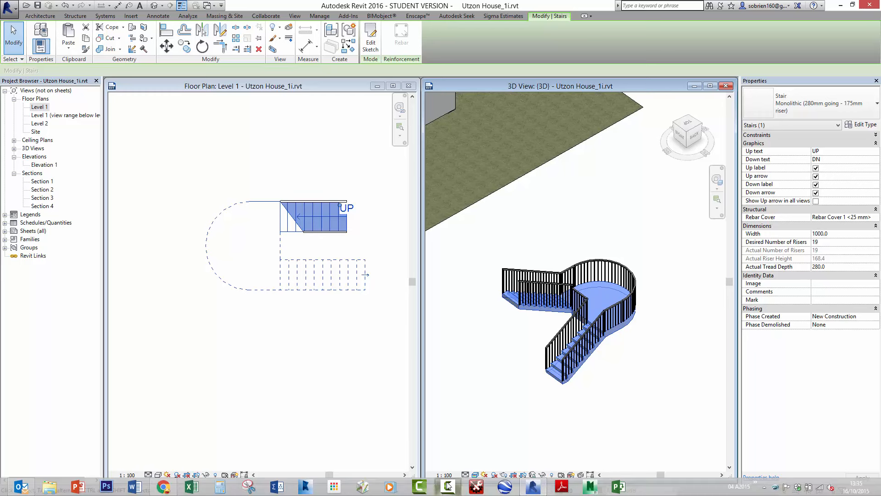
click(444, 487)
click(797, 433)
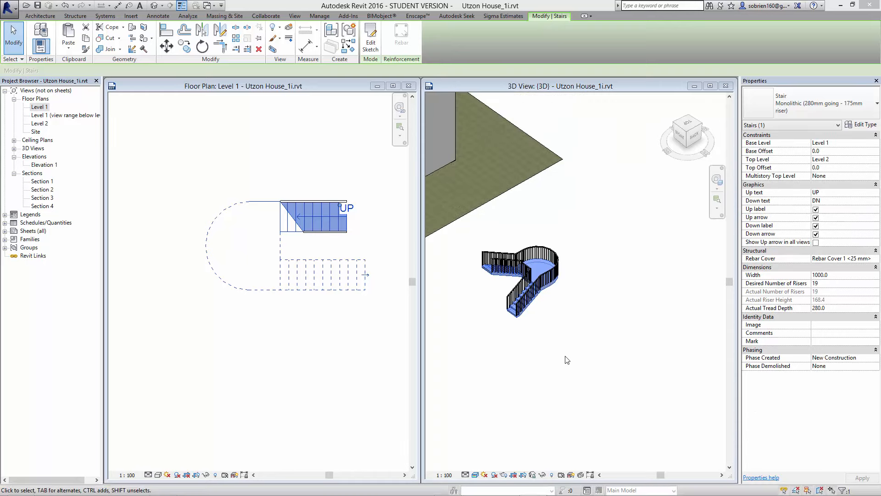
- Set the U-shaped stair's Multistory Top Level to Roof, apply it, and check the repeated stair in the 3D view
click(563, 336)
middle_drag(576, 376, 578, 380)
scroll(569, 358, up, 2)
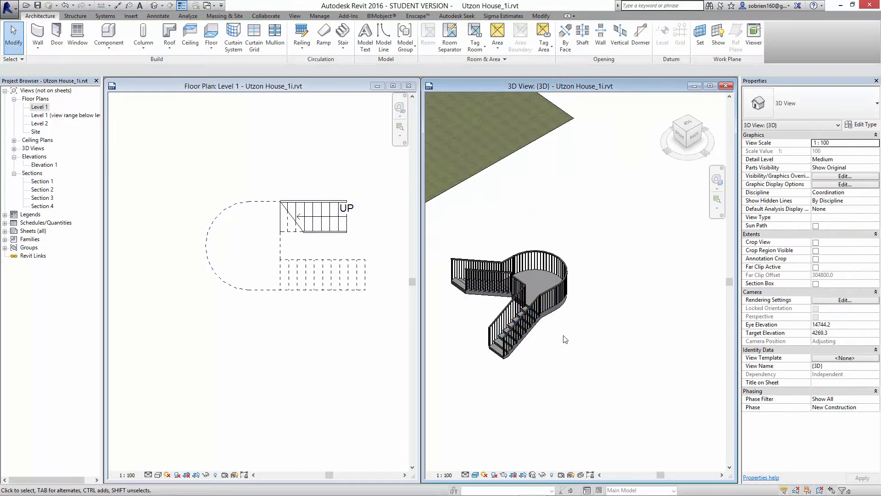
click(564, 312)
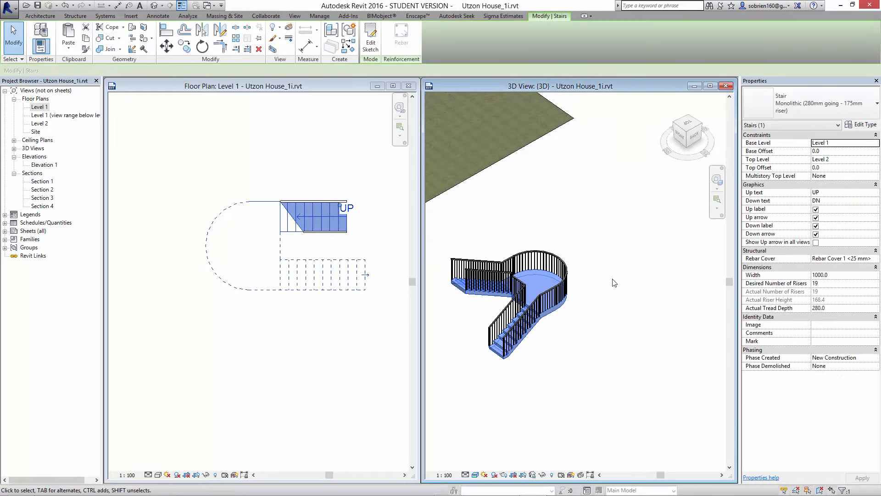
click(831, 177)
click(876, 176)
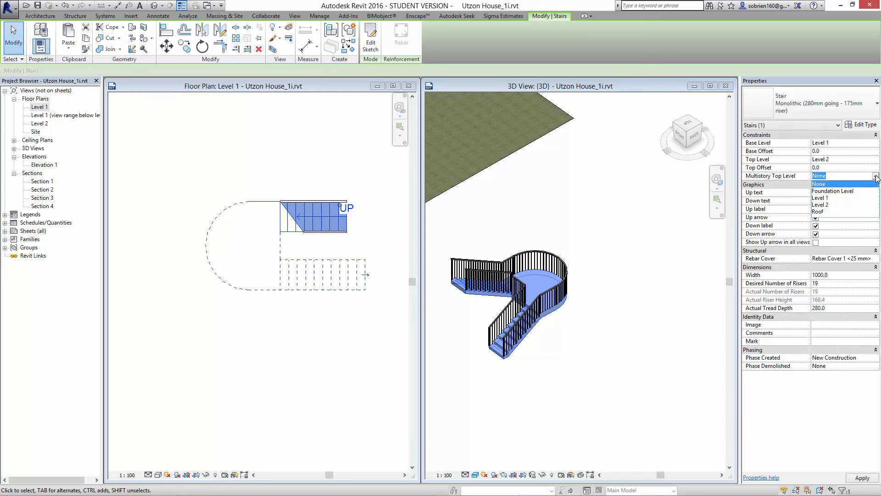
click(824, 212)
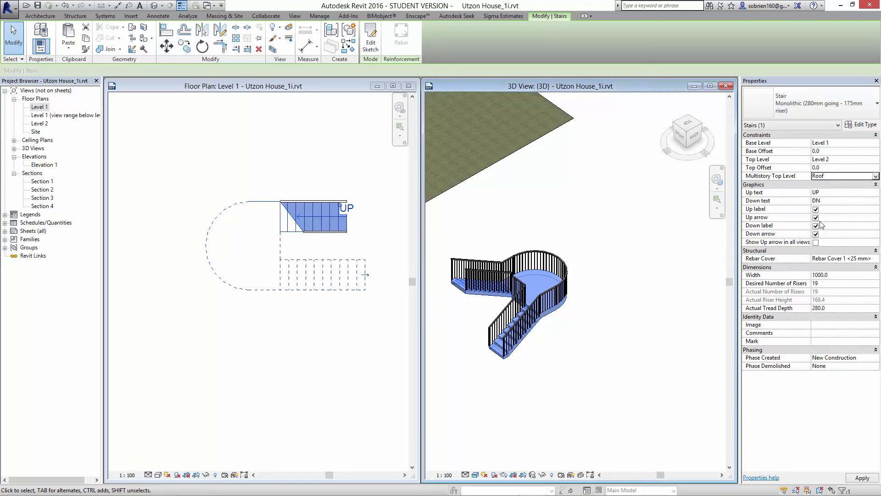
click(861, 478)
click(600, 394)
scroll(606, 400, down, 2)
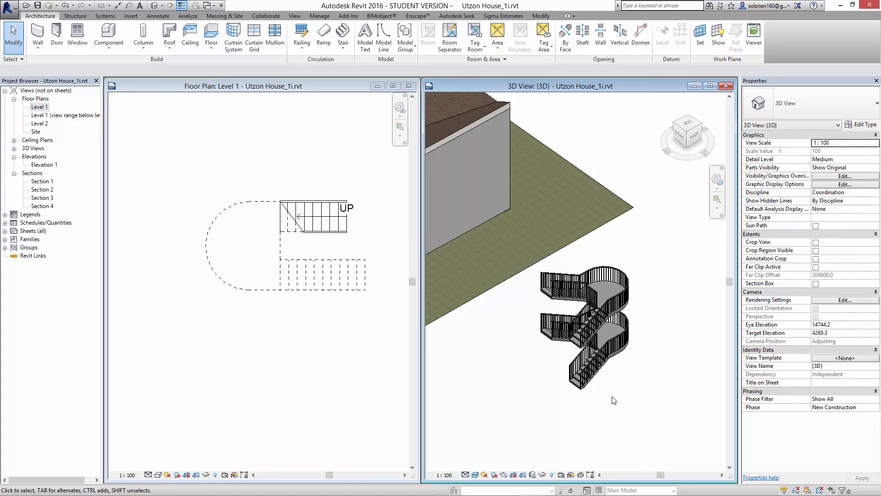
click(577, 387)
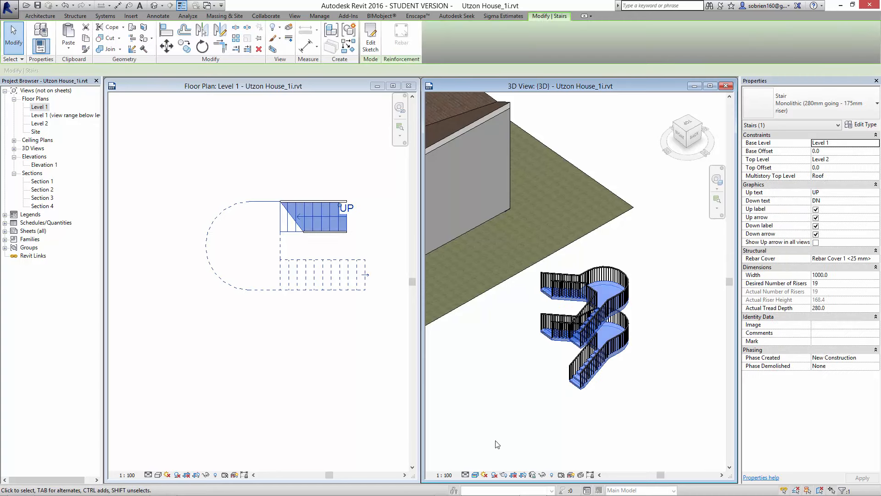
click(503, 448)
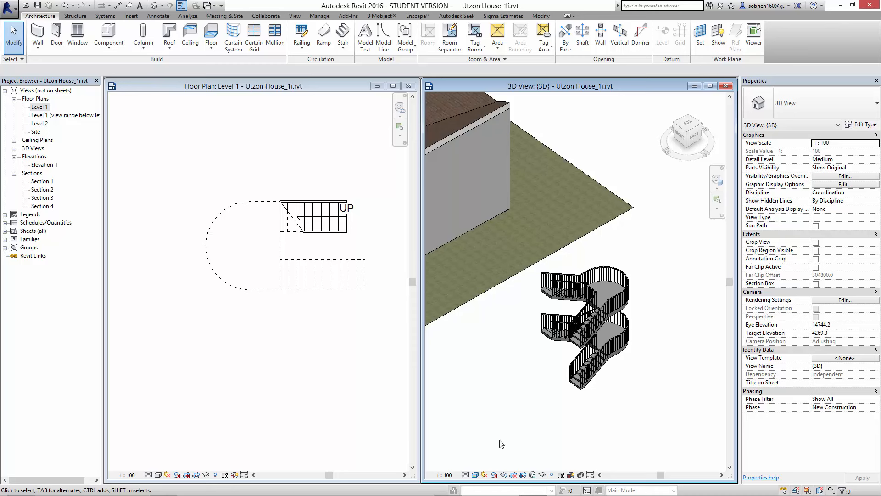